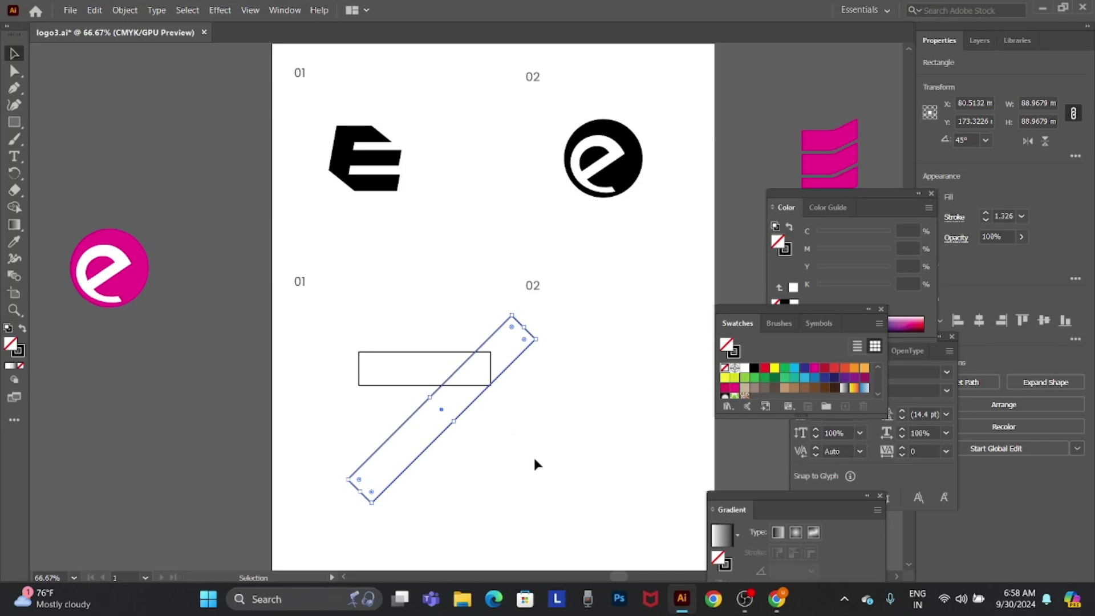
# Deselect, then nudge the diagonal rectangle slightly down and right
pyautogui.click(744, 598)
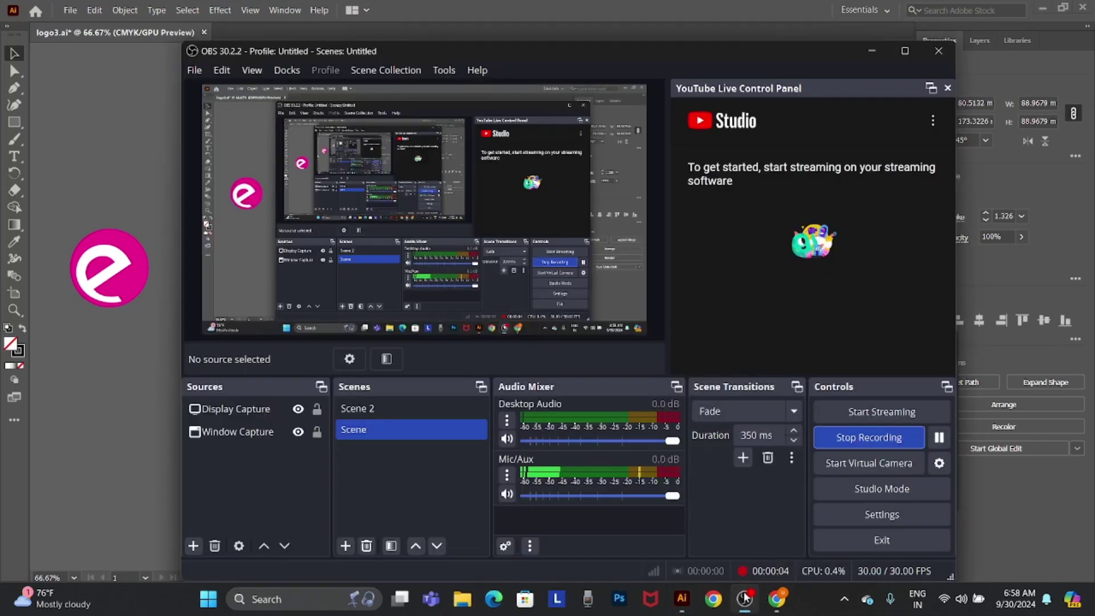
pyautogui.click(744, 598)
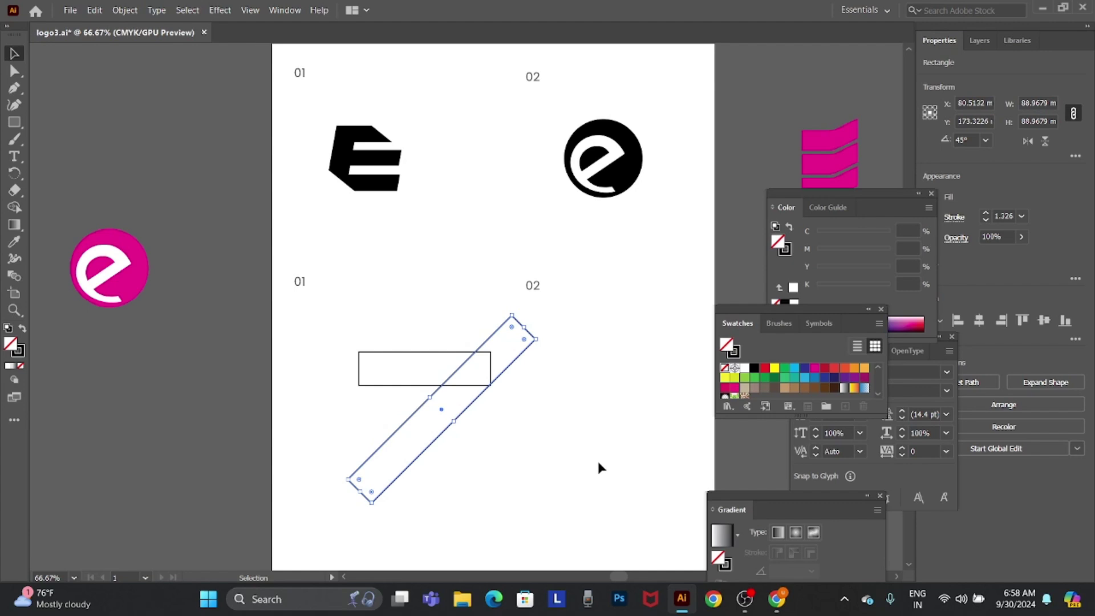
pyautogui.click(557, 413)
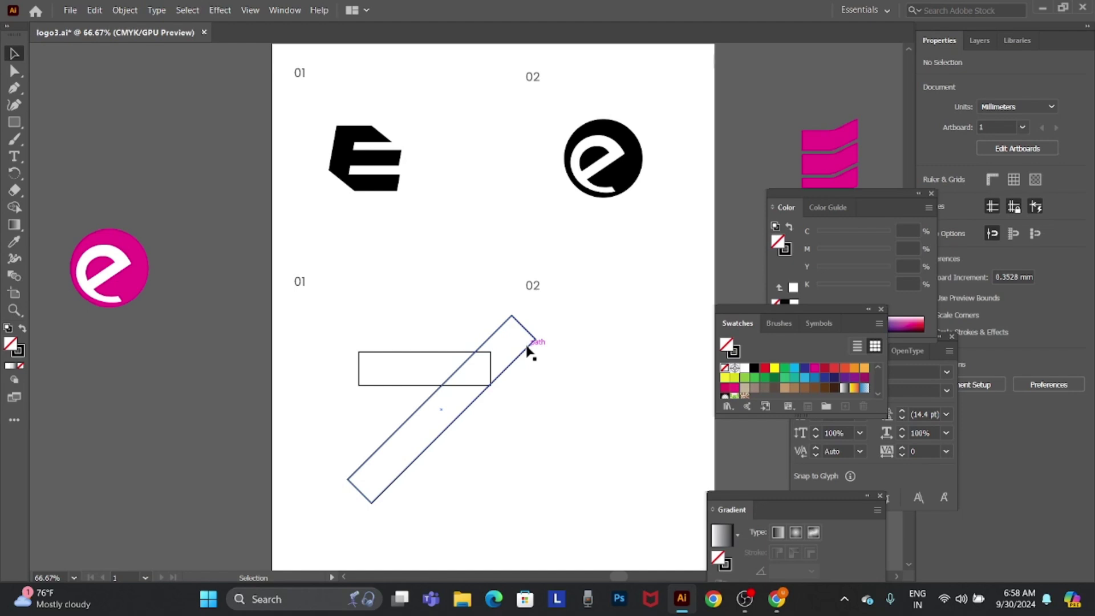
pyautogui.moveTo(527, 351); pyautogui.dragTo(536, 369)
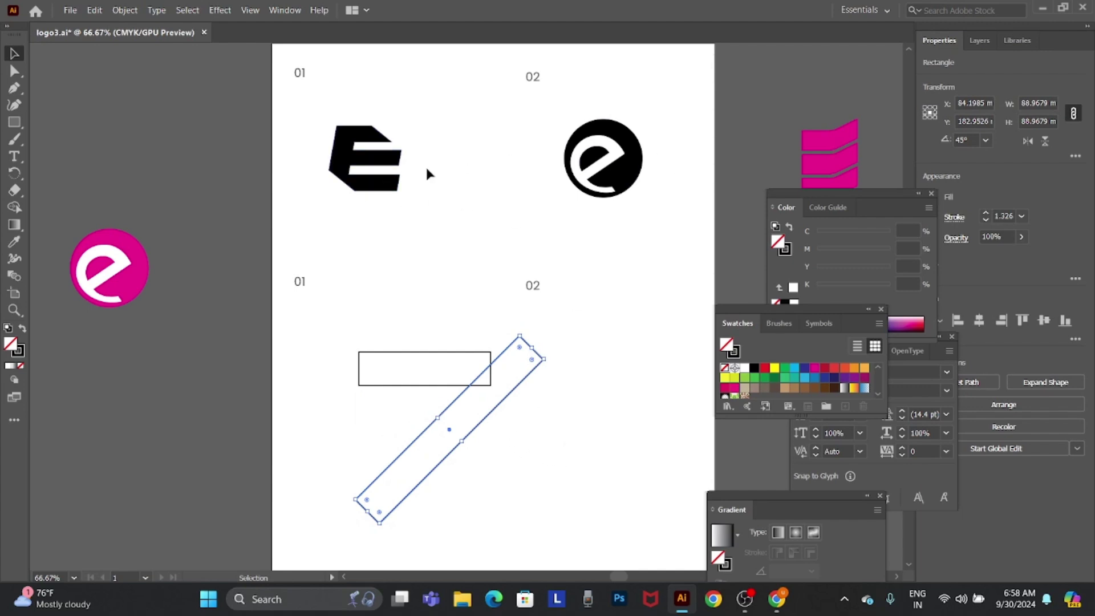
# Zoom in on logo 02 and Alt-drag a rectangle copy across the diagonal bar
pyautogui.moveTo(511, 464); pyautogui.dragTo(543, 411)
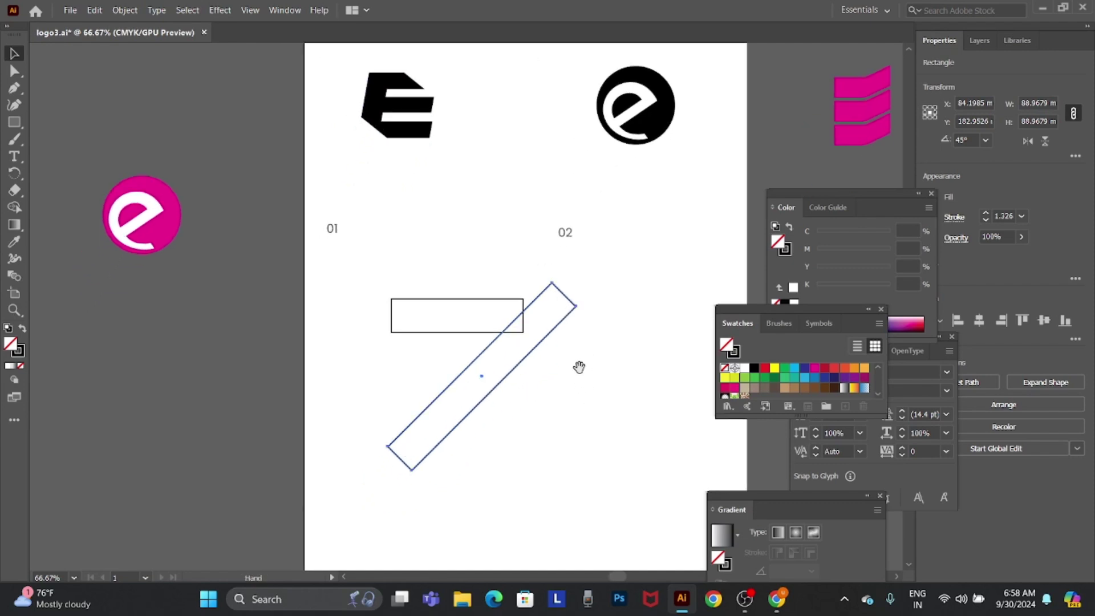
pyautogui.hotkey('ctrl', 'space')
pyautogui.click(555, 325)
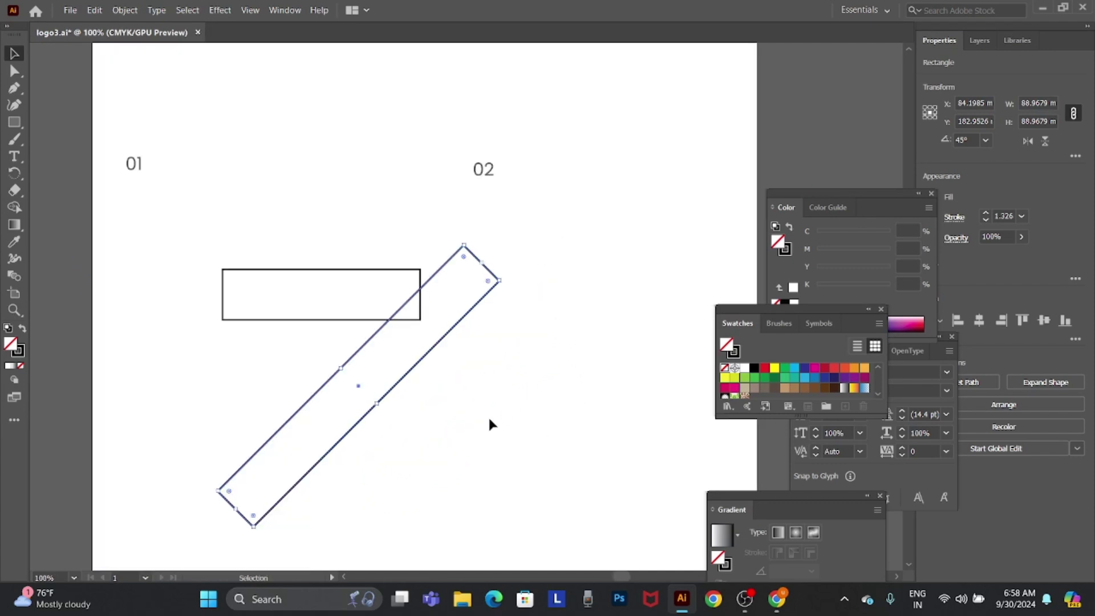
pyautogui.moveTo(451, 328); pyautogui.dragTo(425, 311)
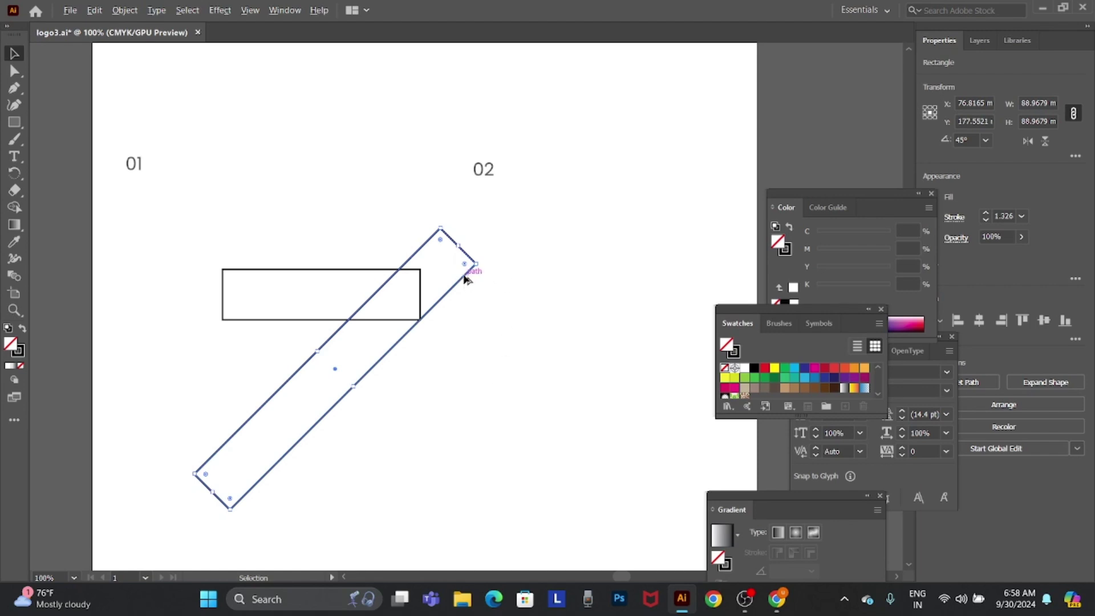
pyautogui.moveTo(421, 286)
pyautogui.mouseDown()
pyautogui.moveTo(437, 396)
pyautogui.moveTo(422, 439)
pyautogui.moveTo(381, 447)
pyautogui.moveTo(381, 458)
pyautogui.mouseUp()
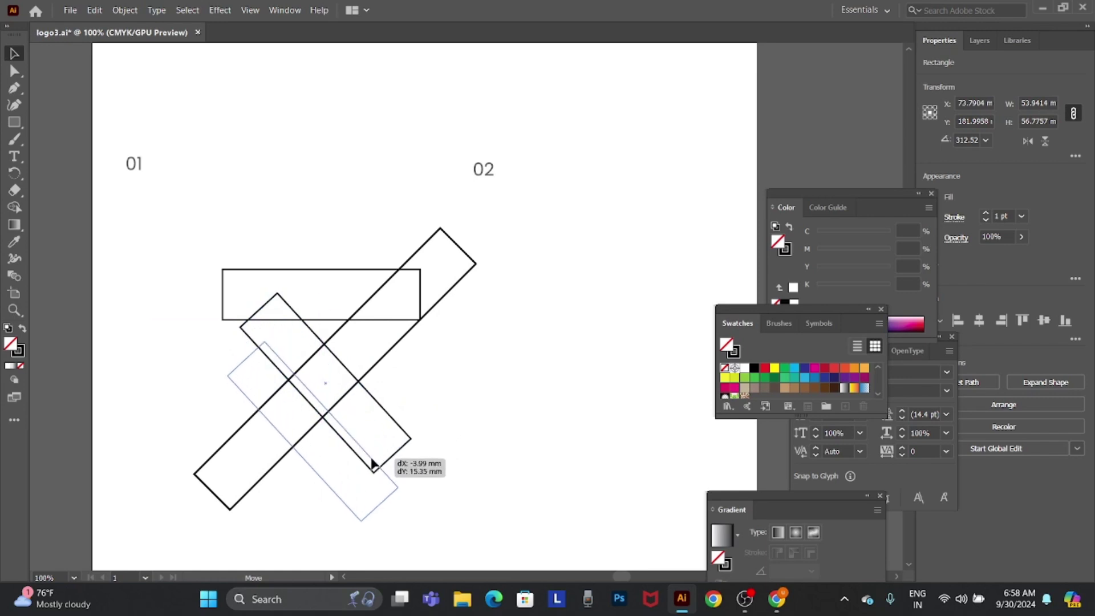
# Lower the crossing rectangle, then steepen the diagonal bar to about 51.7° and nudge it down
pyautogui.moveTo(382, 458); pyautogui.dragTo(374, 465)
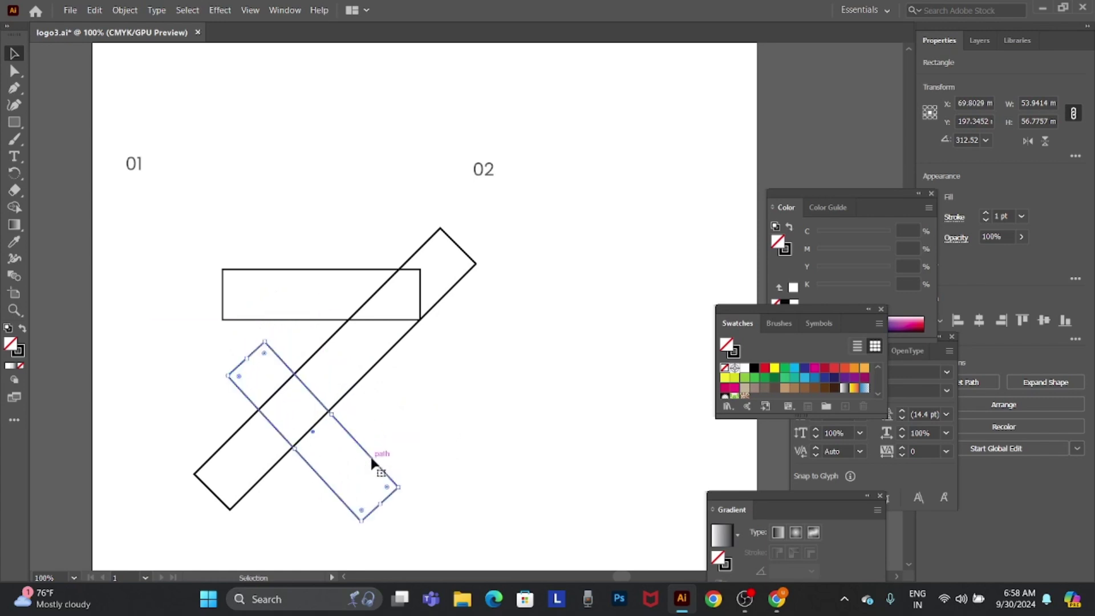
pyautogui.click(388, 353)
pyautogui.moveTo(484, 261); pyautogui.dragTo(470, 251)
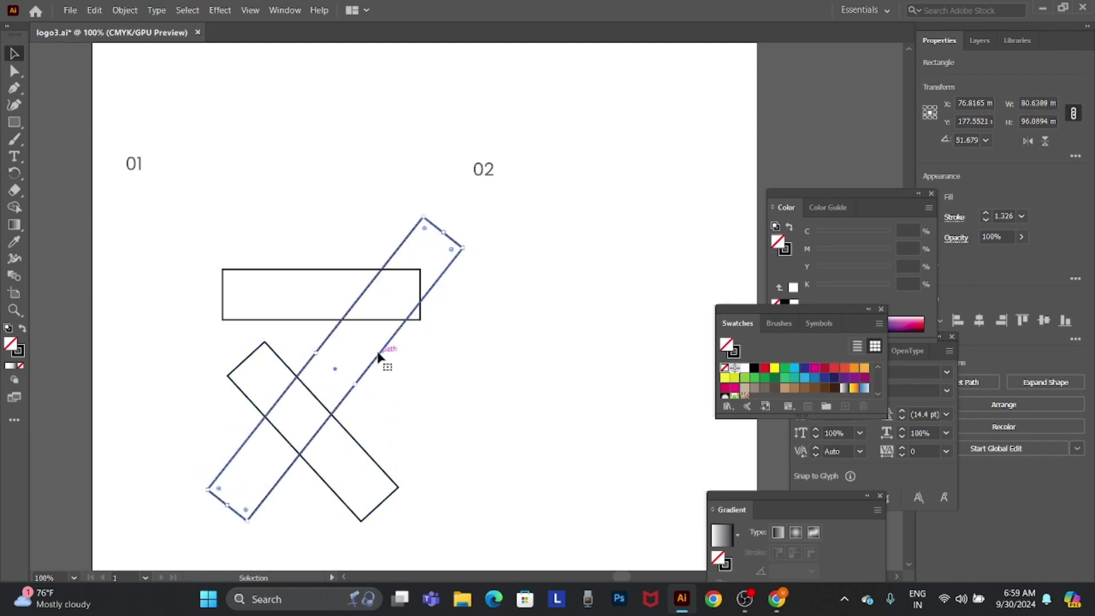
pyautogui.moveTo(379, 362); pyautogui.dragTo(384, 371)
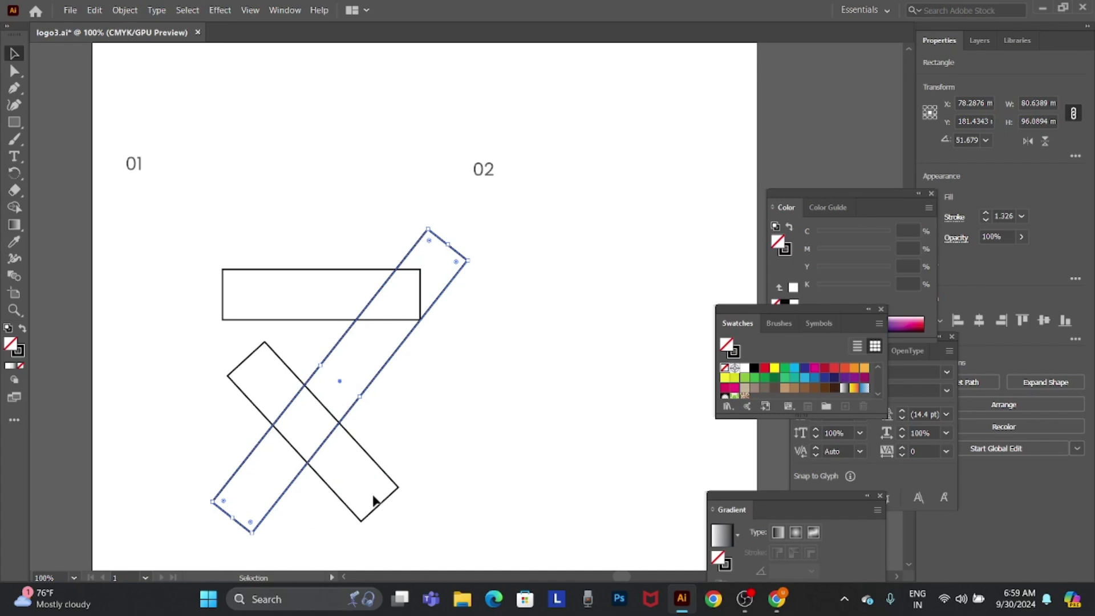
pyautogui.click(397, 489)
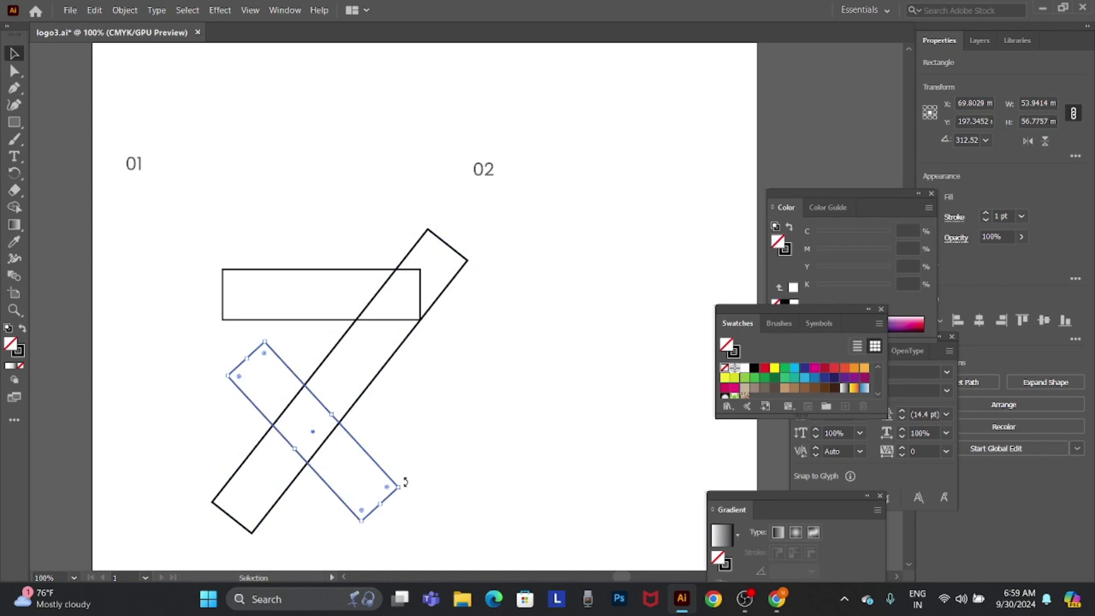
pyautogui.click(479, 401)
# Add a large letter Y to the right of the crossed bars
pyautogui.press('t')
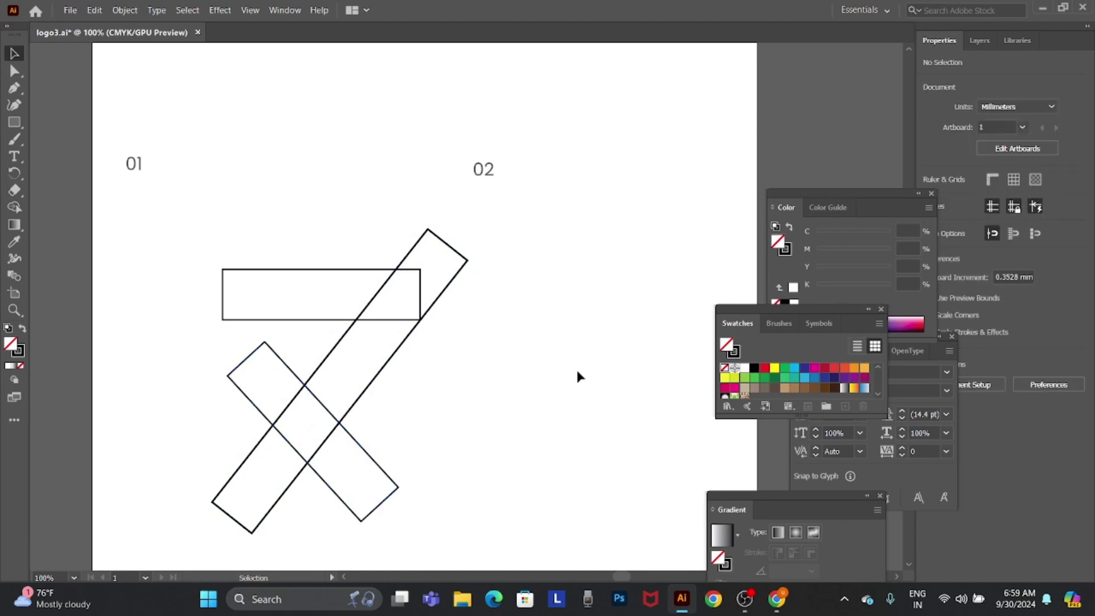
pyautogui.click(578, 341)
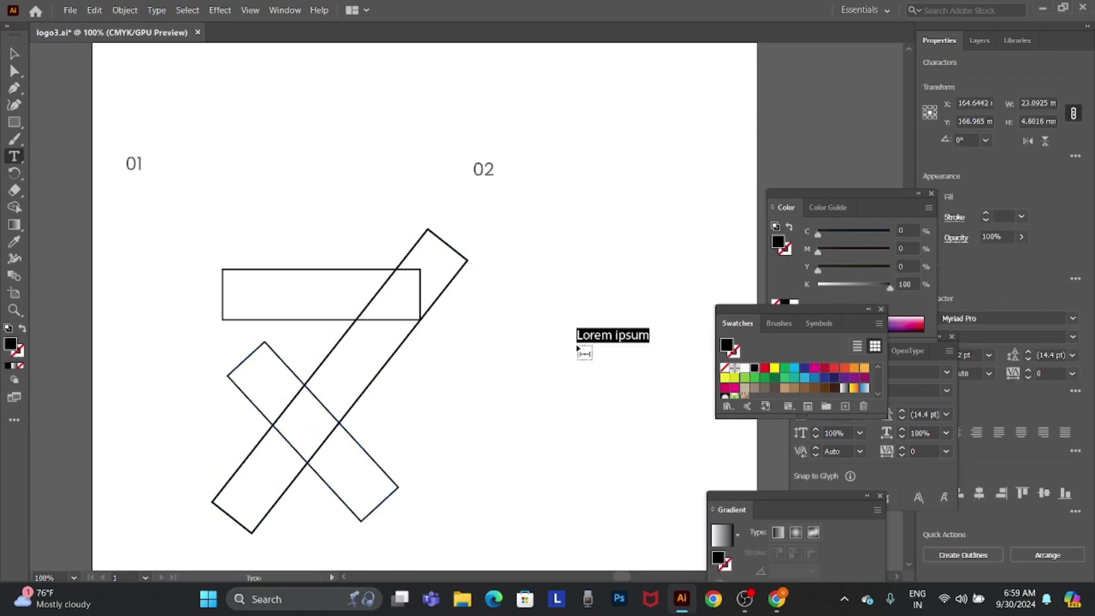
pyautogui.write('Y')
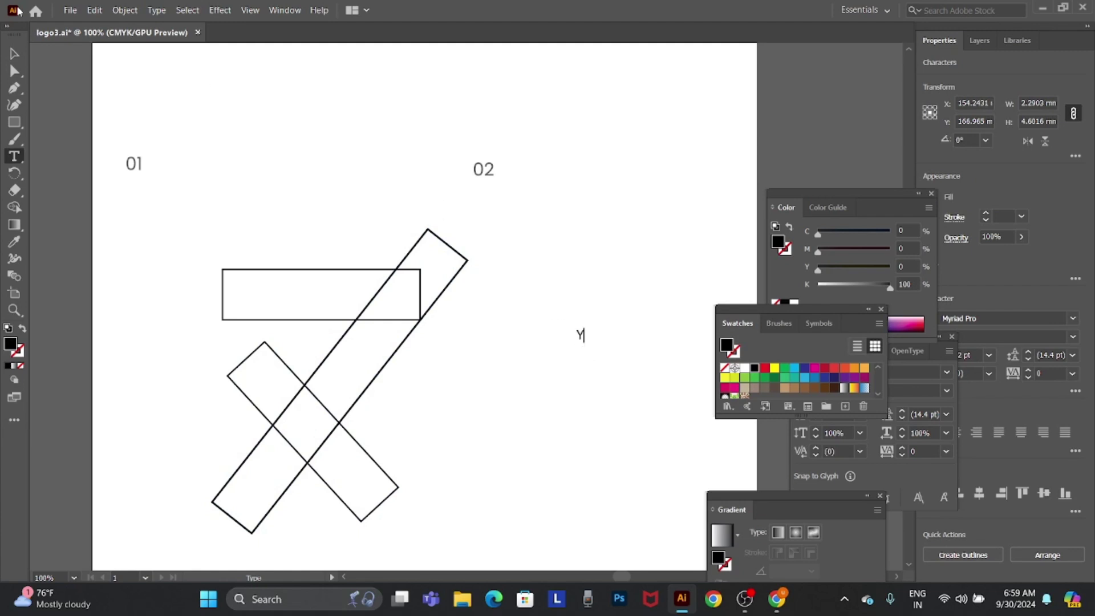
pyautogui.press('Escape')
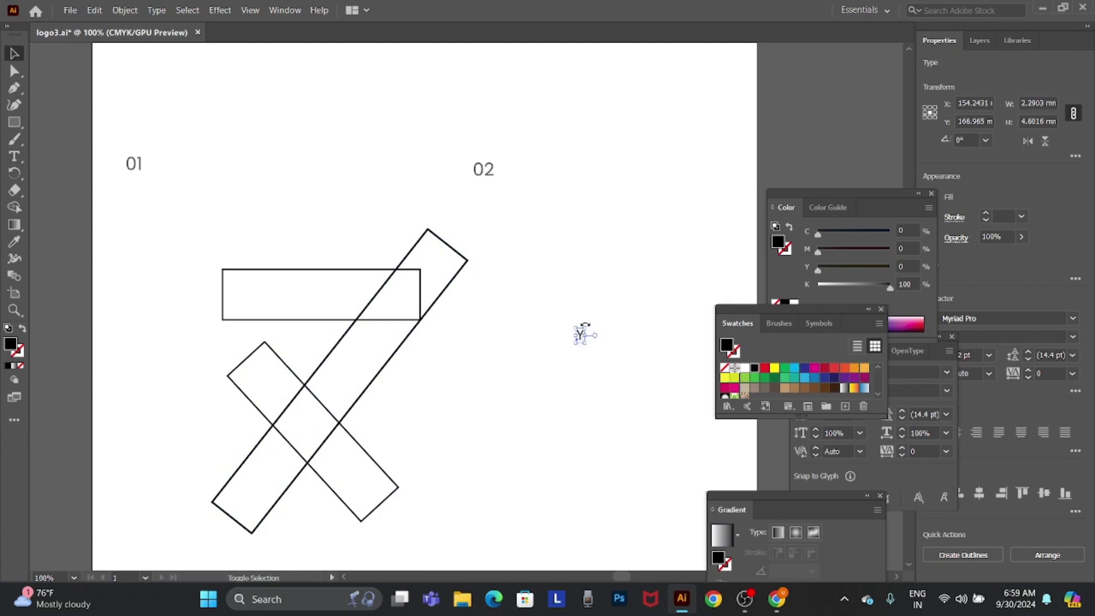
pyautogui.moveTo(586, 330); pyautogui.dragTo(639, 228)
pyautogui.click(629, 372)
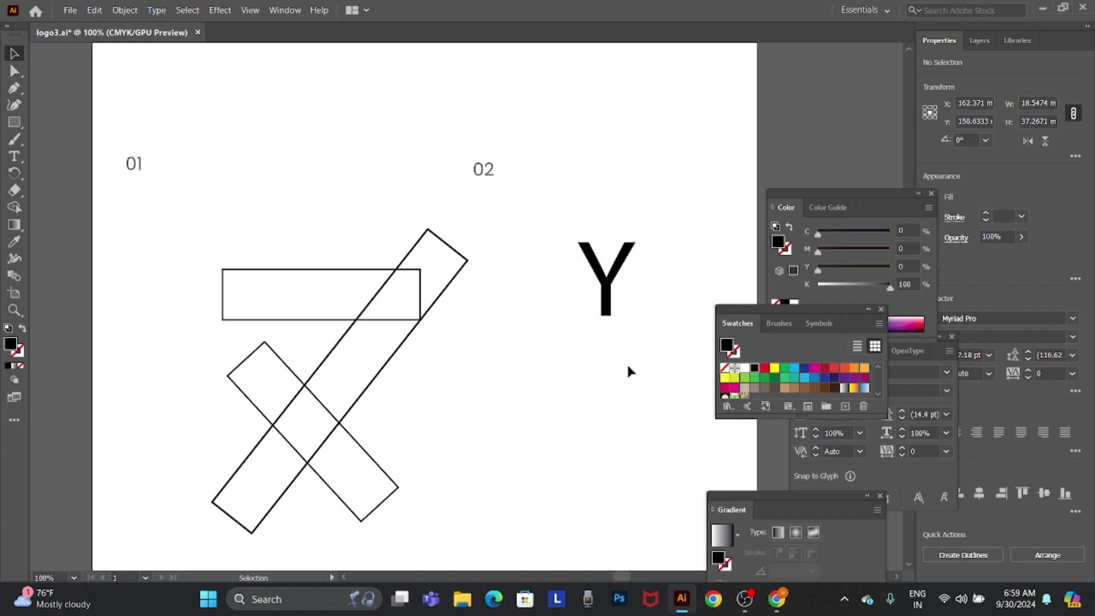
# Duplicate the Y below it and change the copy to Z
pyautogui.moveTo(608, 278)
pyautogui.mouseDown()
pyautogui.moveTo(522, 402)
pyautogui.moveTo(462, 401)
pyautogui.mouseUp()
pyautogui.press('t')
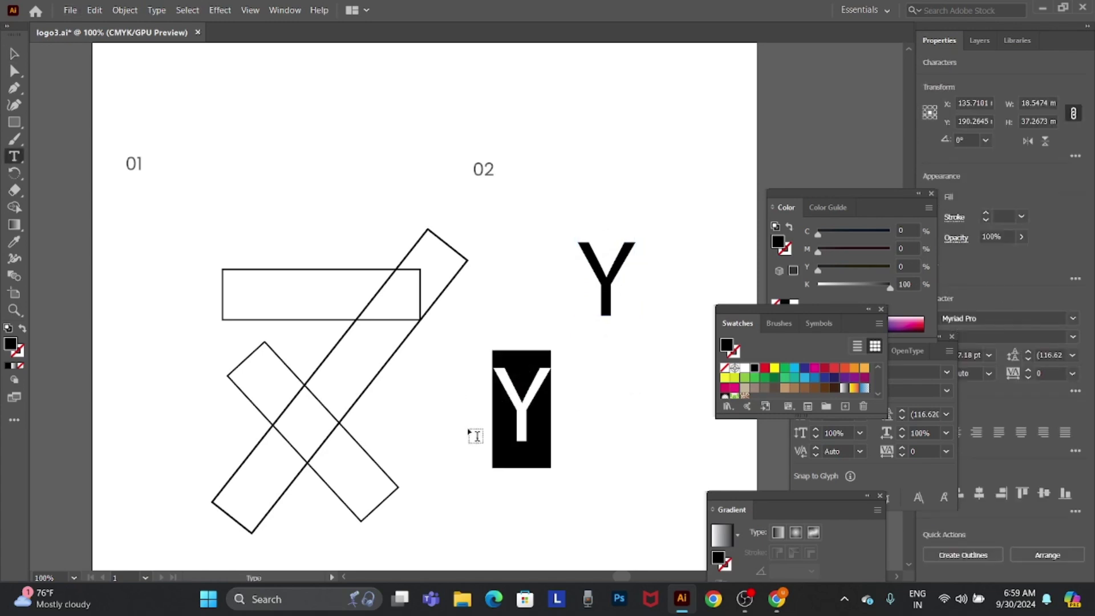
pyautogui.write('Z')
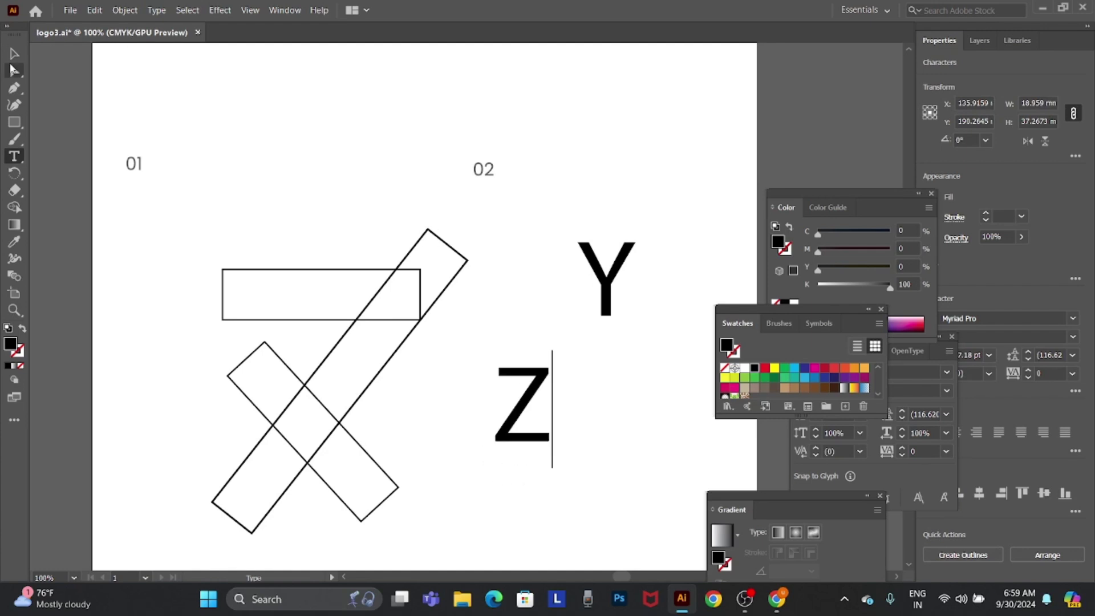
pyautogui.press('Escape')
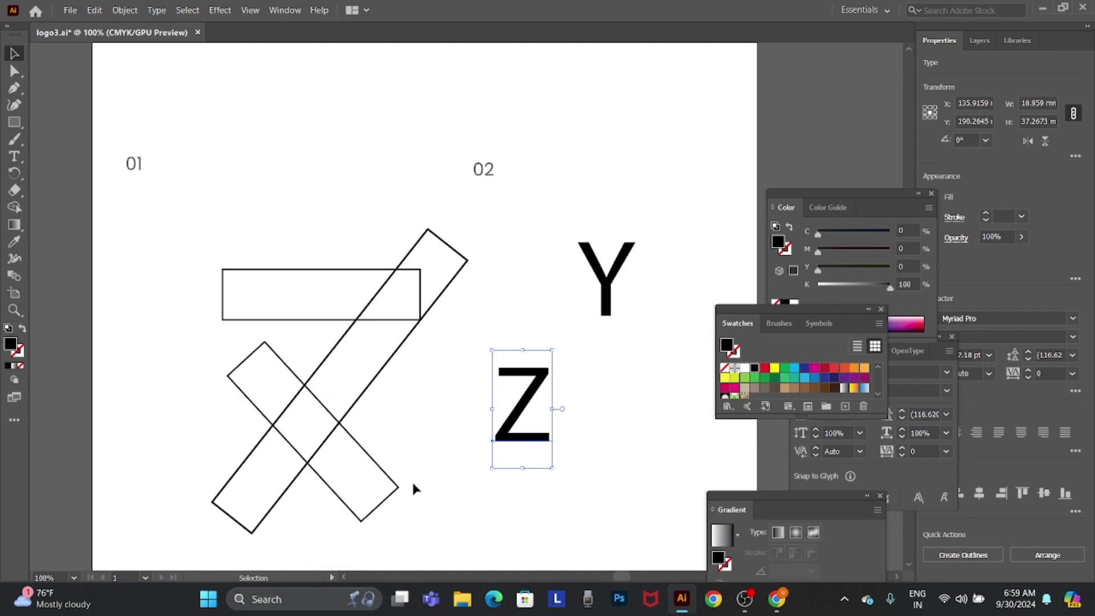
# Delete the short crossing rectangle and trial a vertical reflect on the bar, then undo it
pyautogui.click(391, 481)
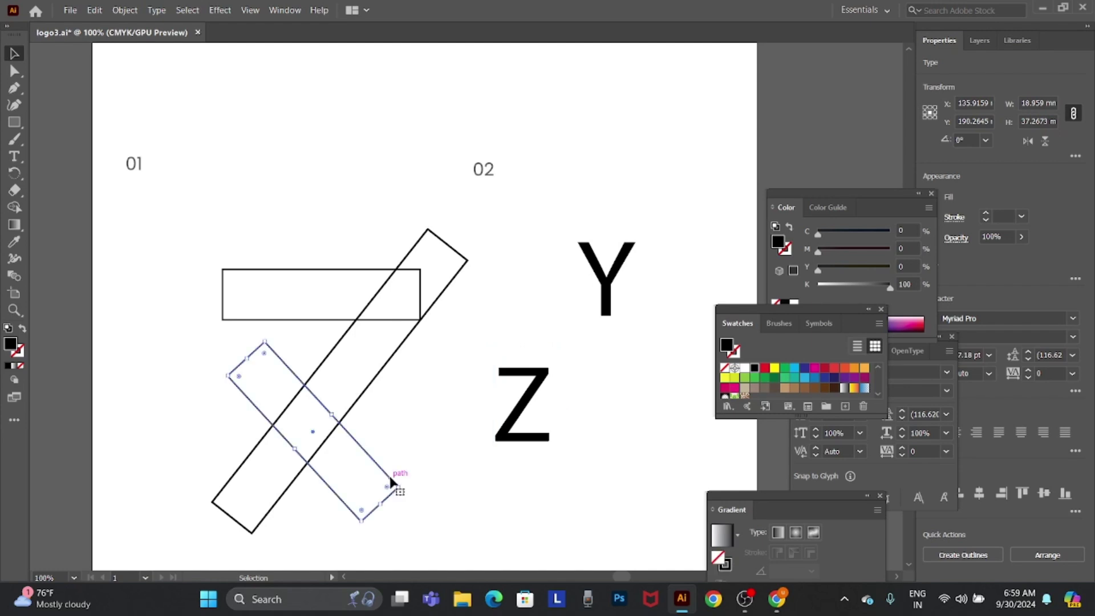
pyautogui.press('Delete')
pyautogui.click(378, 378)
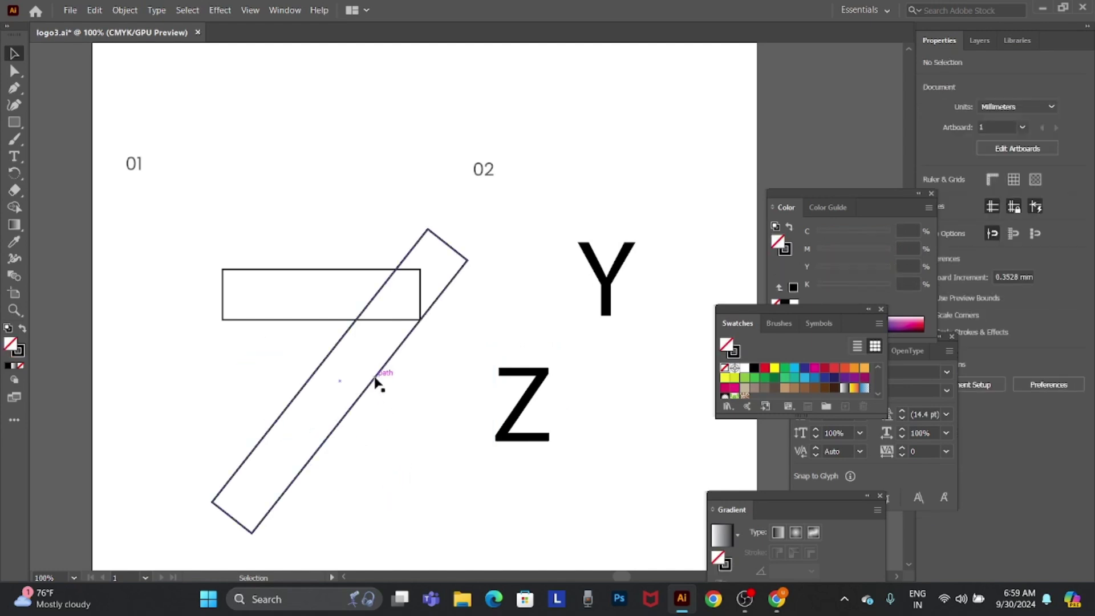
pyautogui.rightClick(377, 380)
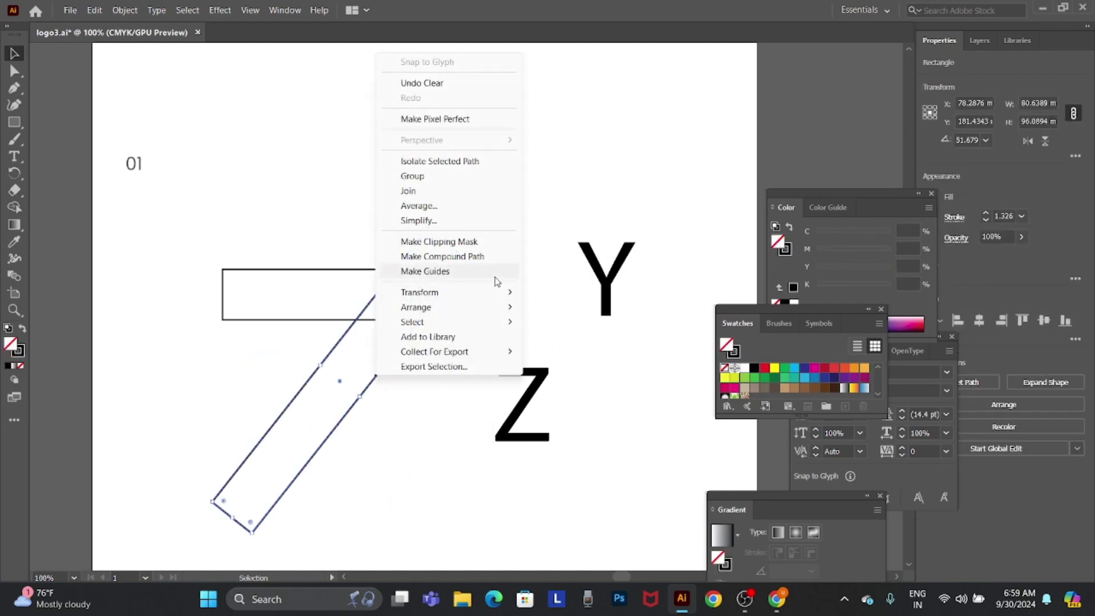
pyautogui.click(594, 345)
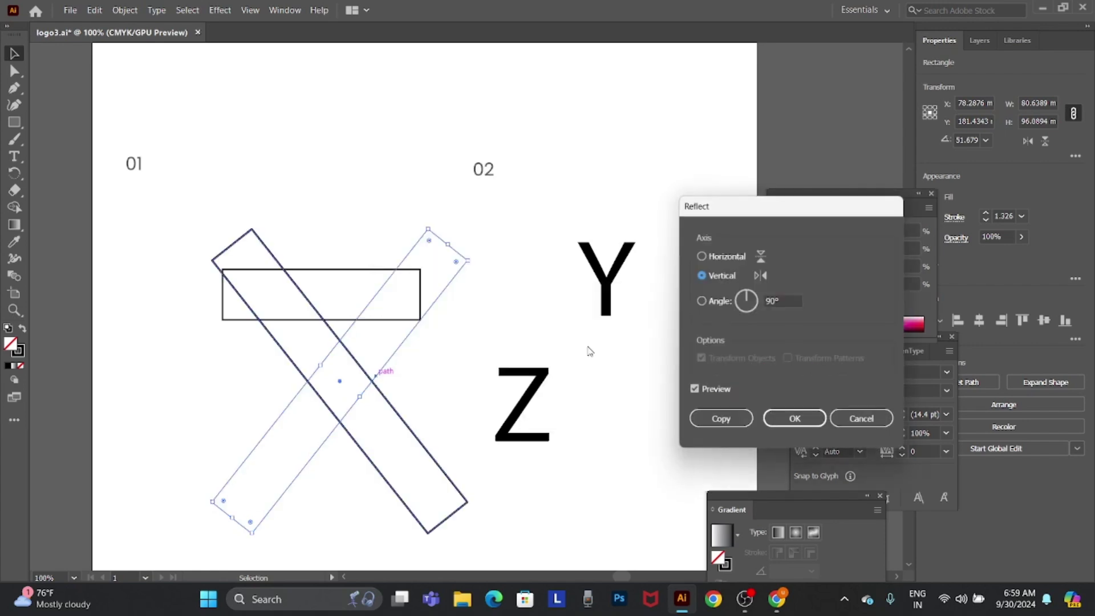
pyautogui.click(782, 428)
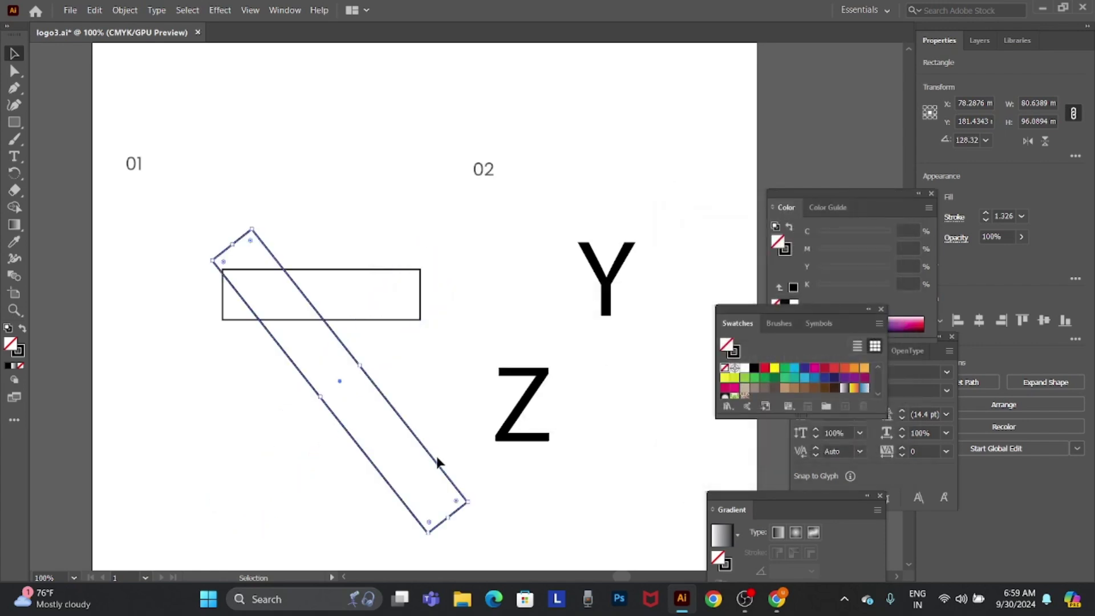
pyautogui.hotkey('ctrl', 'z')
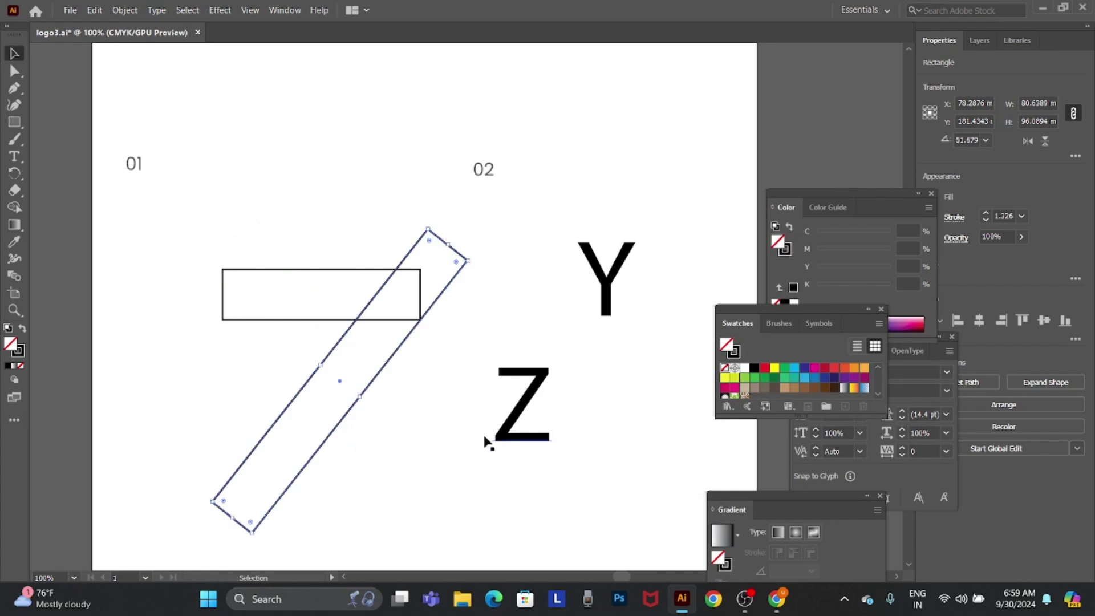
# Make a vertically reflected copy of the diagonal bar and drag it lower
pyautogui.rightClick(398, 352)
pyautogui.moveTo(443, 266)
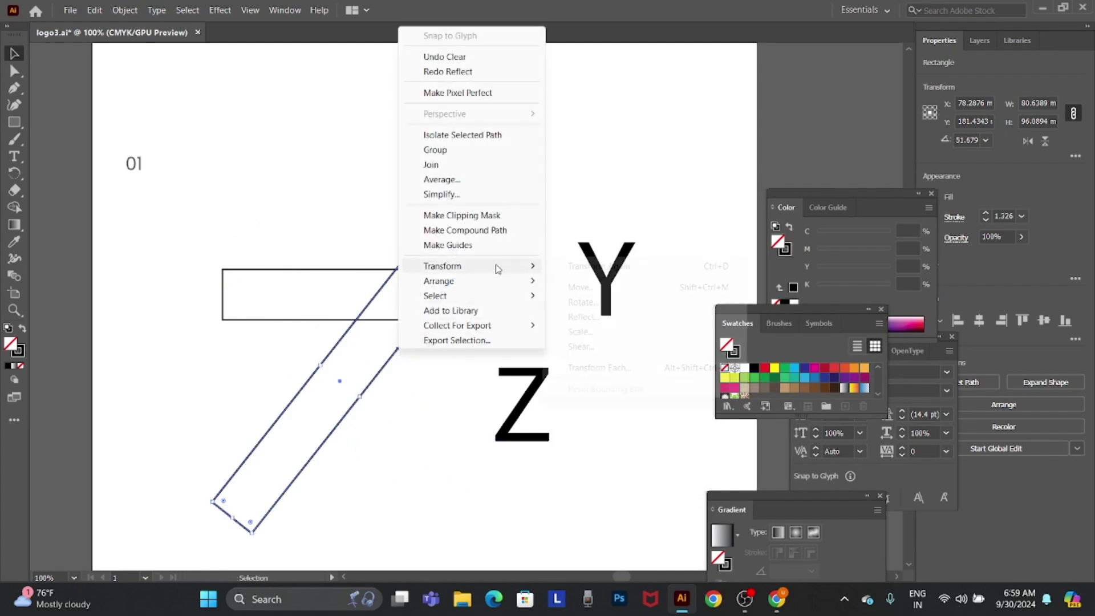
pyautogui.click(595, 324)
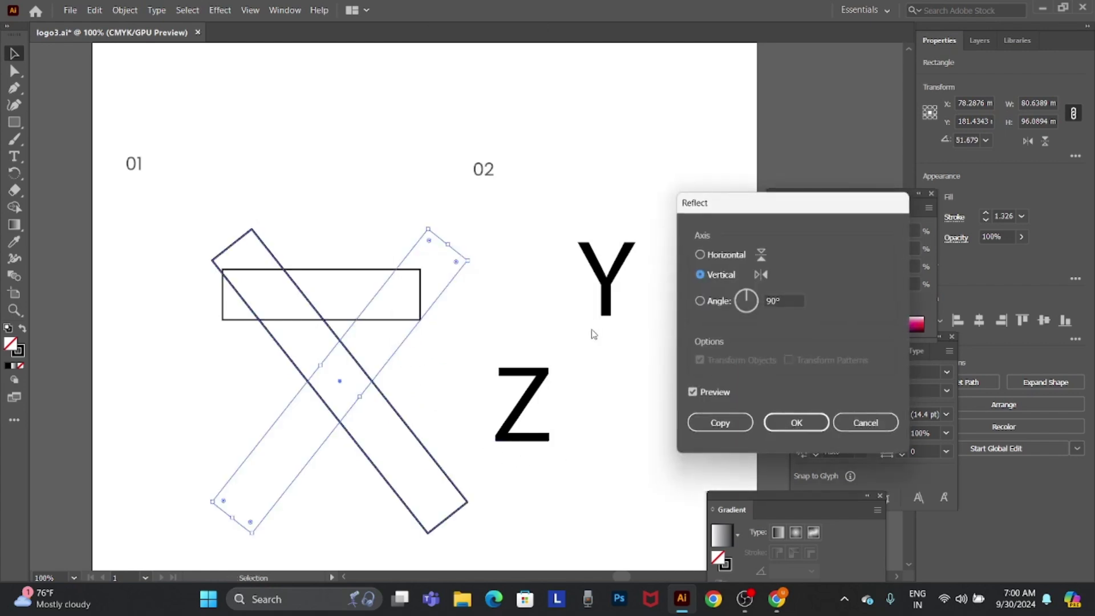
pyautogui.click(725, 421)
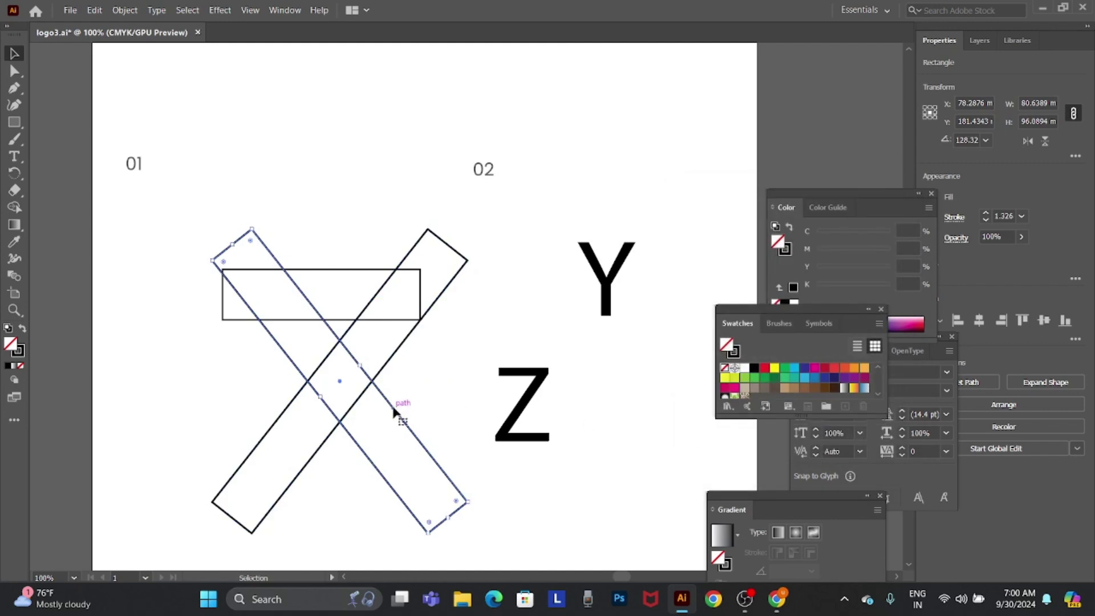
pyautogui.moveTo(395, 414)
pyautogui.mouseDown()
pyautogui.moveTo(416, 445)
pyautogui.moveTo(408, 519)
pyautogui.mouseUp()
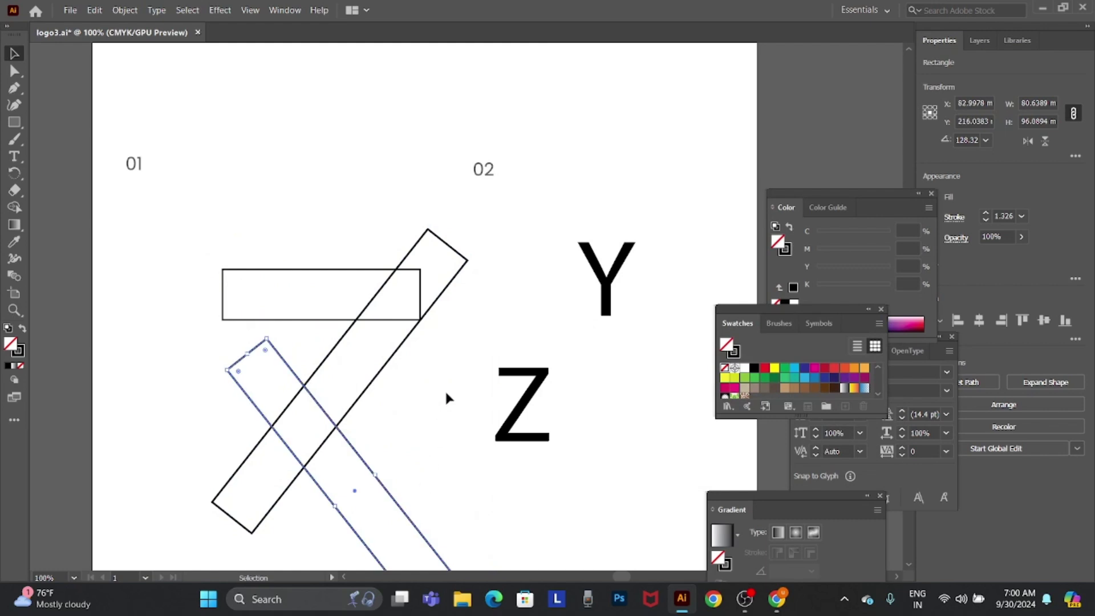
# Widen the horizontal bar rightward and Alt-drag a copy above it, rotated diagonally
pyautogui.click(223, 288)
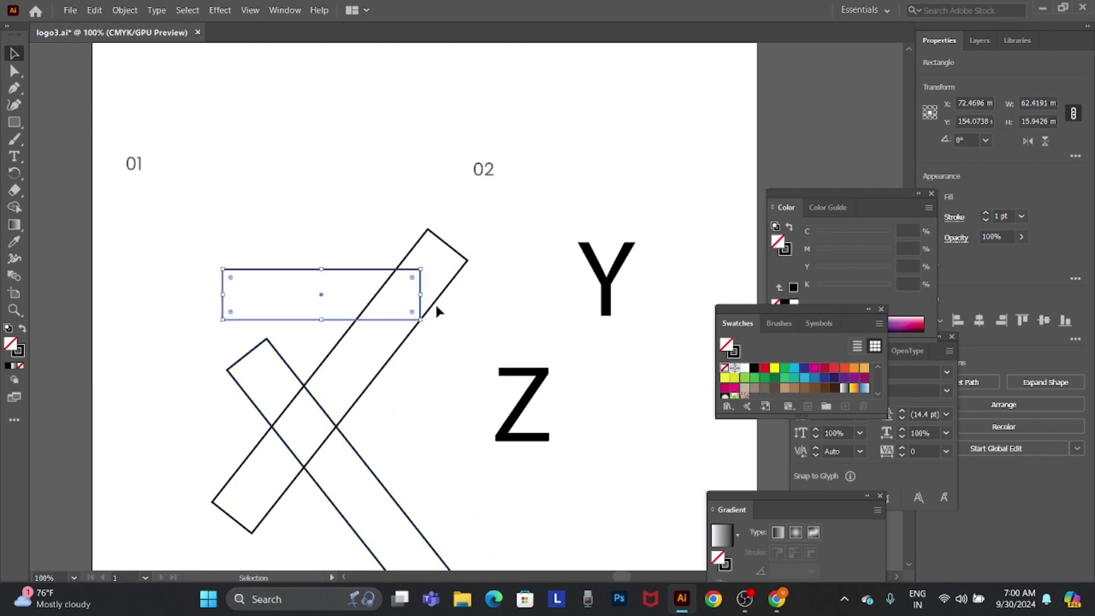
pyautogui.moveTo(420, 294); pyautogui.dragTo(473, 293)
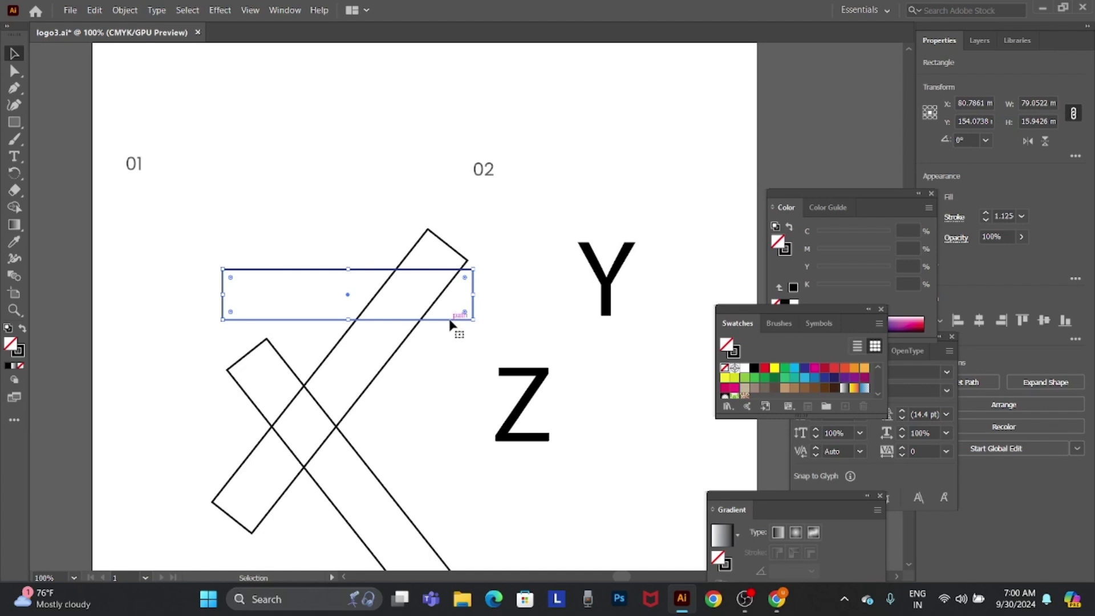
pyautogui.moveTo(450, 321); pyautogui.dragTo(491, 263)
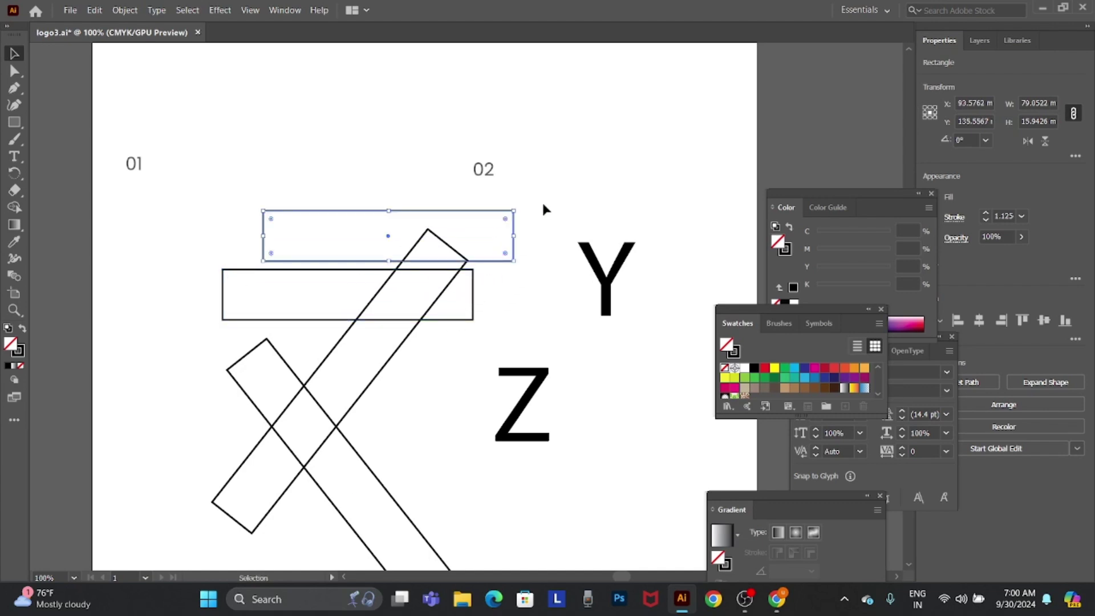
pyautogui.moveTo(519, 207)
pyautogui.mouseDown()
pyautogui.moveTo(526, 324)
pyautogui.moveTo(526, 314)
pyautogui.mouseUp()
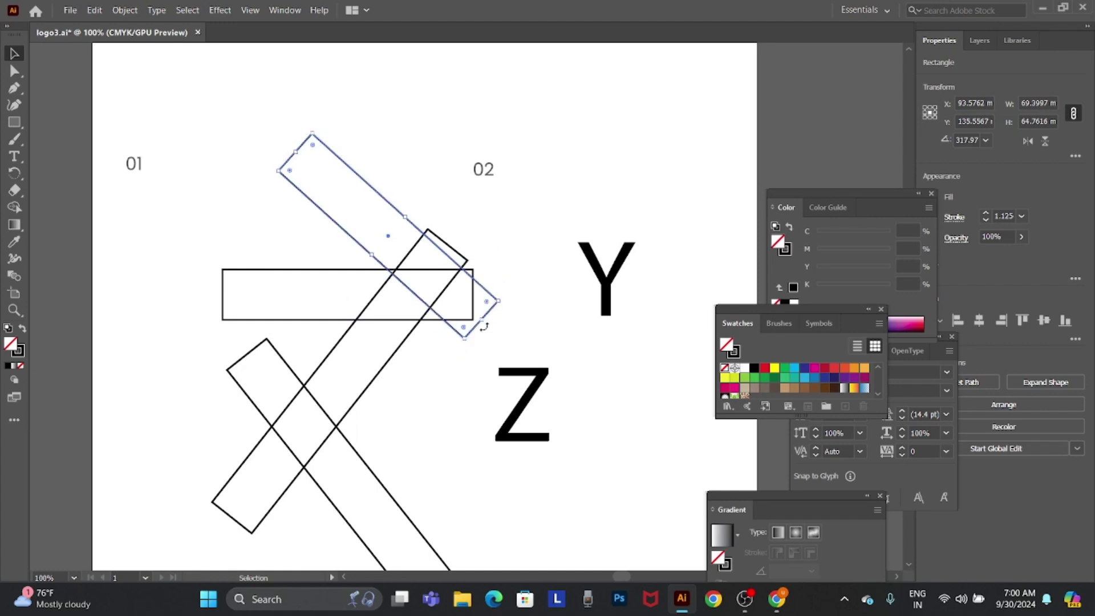
# Move the rotated copy down-right and stretch the horizontal bar's left end to about 81 mm
pyautogui.click(510, 314)
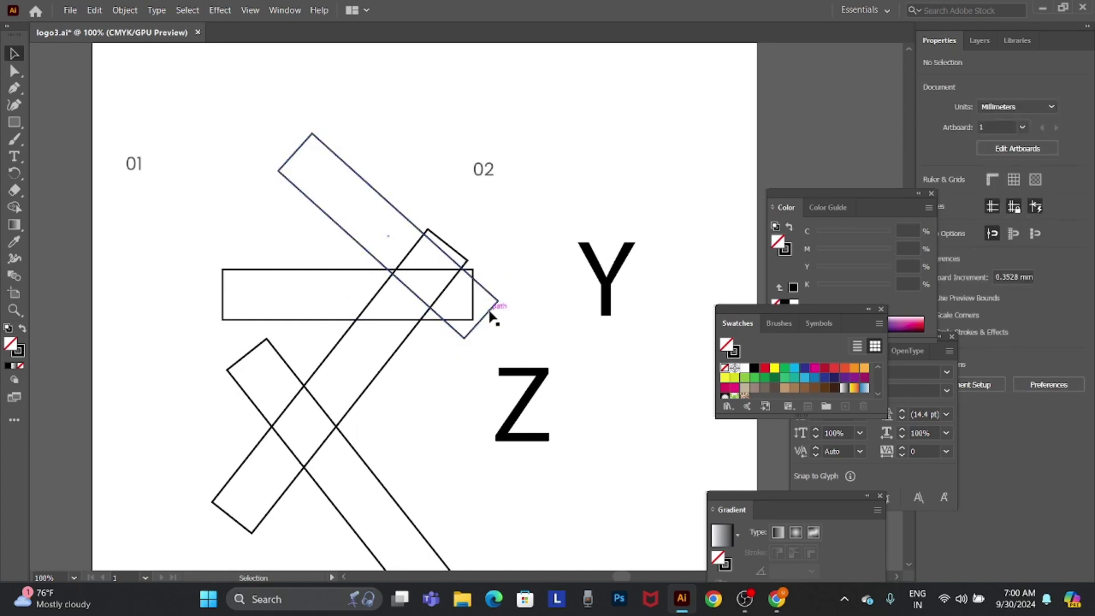
pyautogui.moveTo(490, 310); pyautogui.dragTo(508, 351)
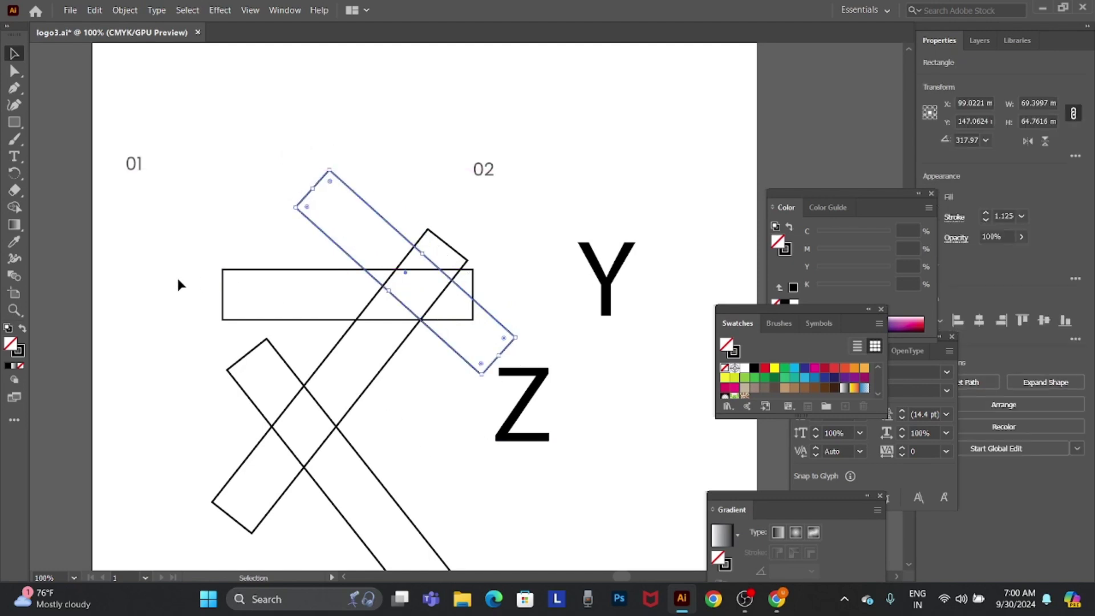
pyautogui.click(222, 295)
pyautogui.moveTo(222, 295); pyautogui.dragTo(217, 296)
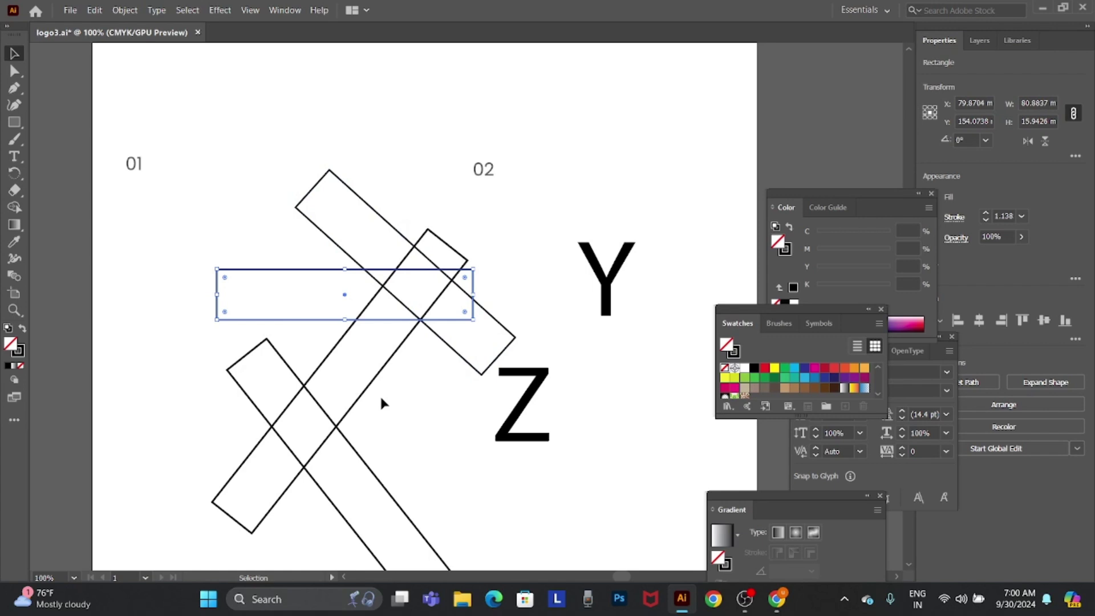
# Shift the long diagonal bar slightly right and move the Z down-right
pyautogui.keyDown('shift'); pyautogui.click(379, 371); pyautogui.keyUp('shift')
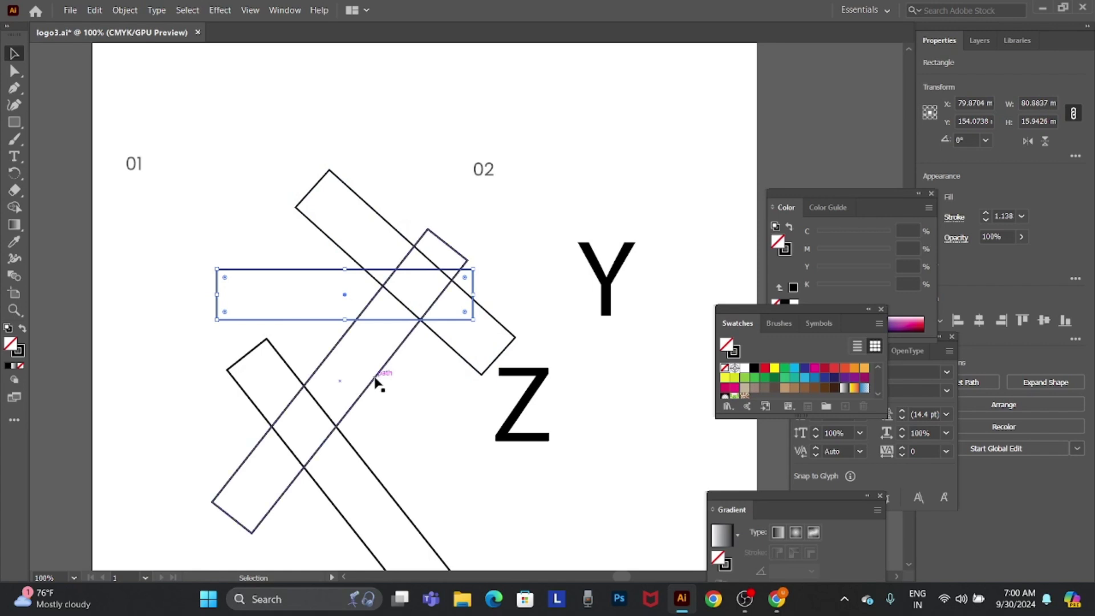
pyautogui.moveTo(375, 382); pyautogui.dragTo(403, 369)
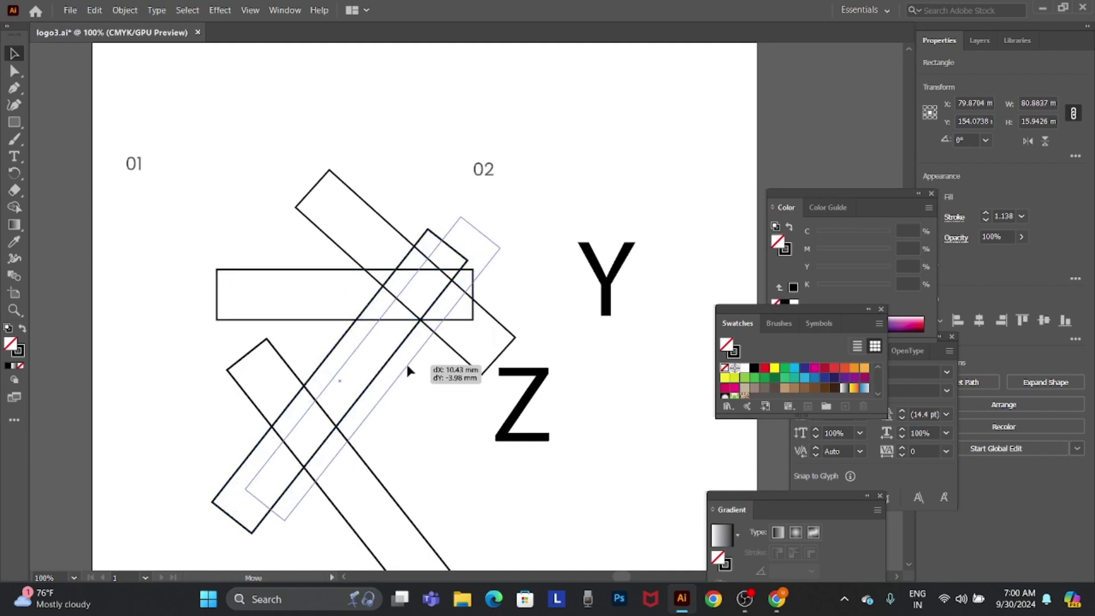
pyautogui.moveTo(403, 370); pyautogui.dragTo(406, 370)
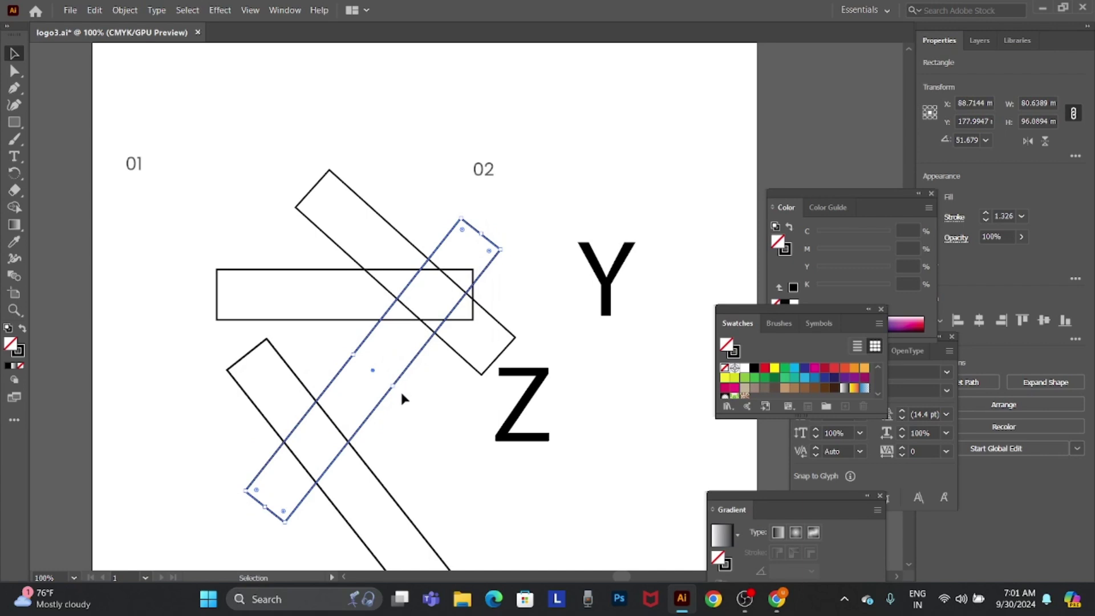
pyautogui.moveTo(542, 385); pyautogui.dragTo(635, 415)
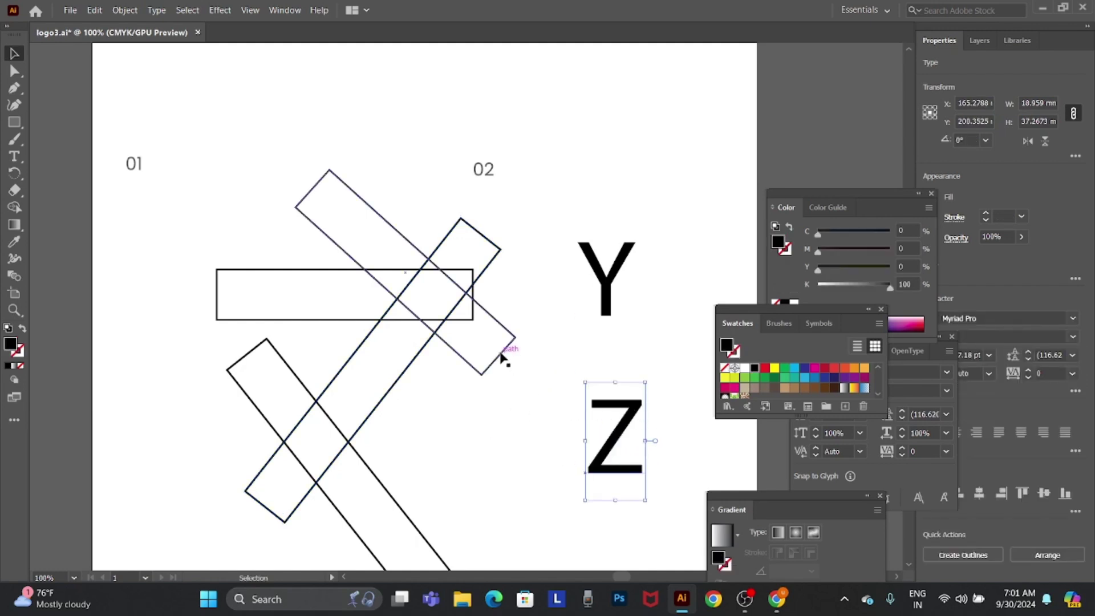
# Rotate the upper diagonal bar steeper and shift it up-right
pyautogui.click(511, 326)
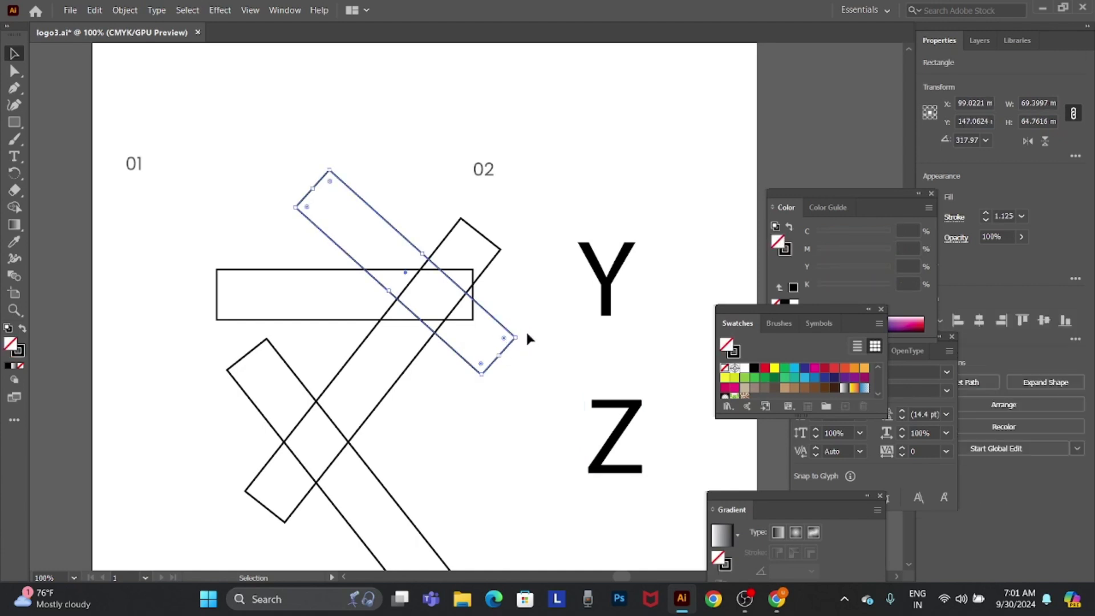
pyautogui.moveTo(517, 334)
pyautogui.mouseDown()
pyautogui.moveTo(507, 362)
pyautogui.moveTo(492, 365)
pyautogui.moveTo(517, 383)
pyautogui.mouseUp()
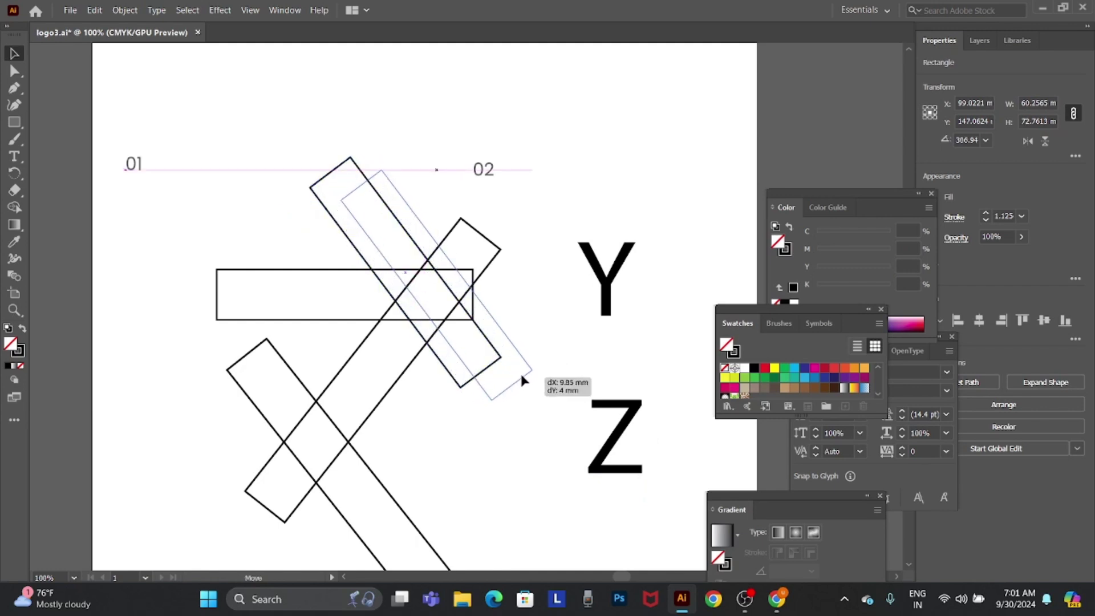
pyautogui.moveTo(516, 381); pyautogui.dragTo(527, 373)
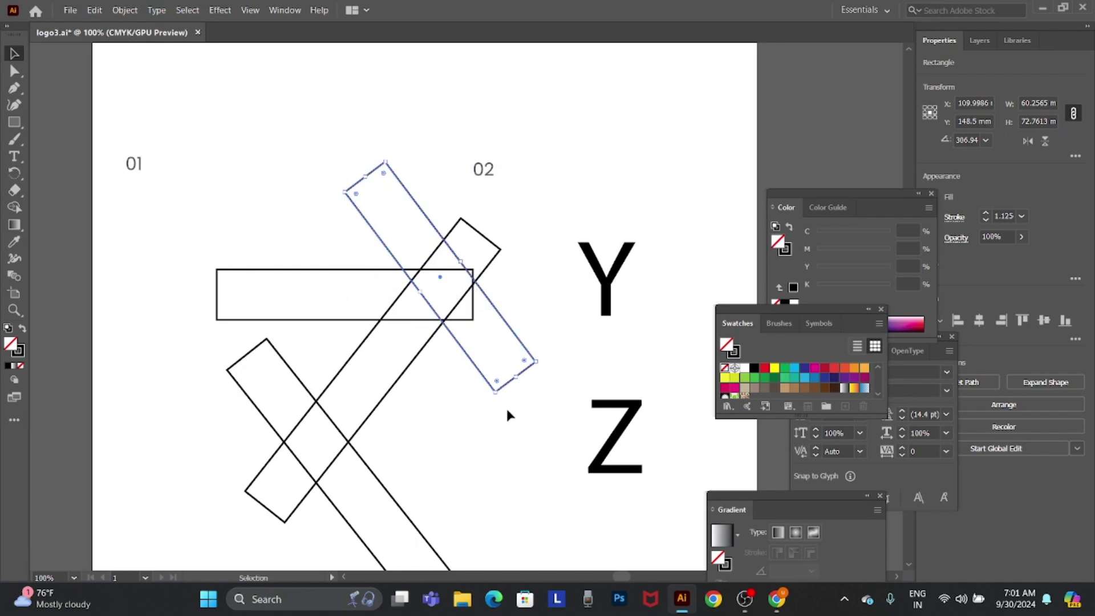
# Use Shape Builder on all bars to delete the overhangs, leaving a pointed top bar above a V
pyautogui.moveTo(178, 254); pyautogui.dragTo(487, 499)
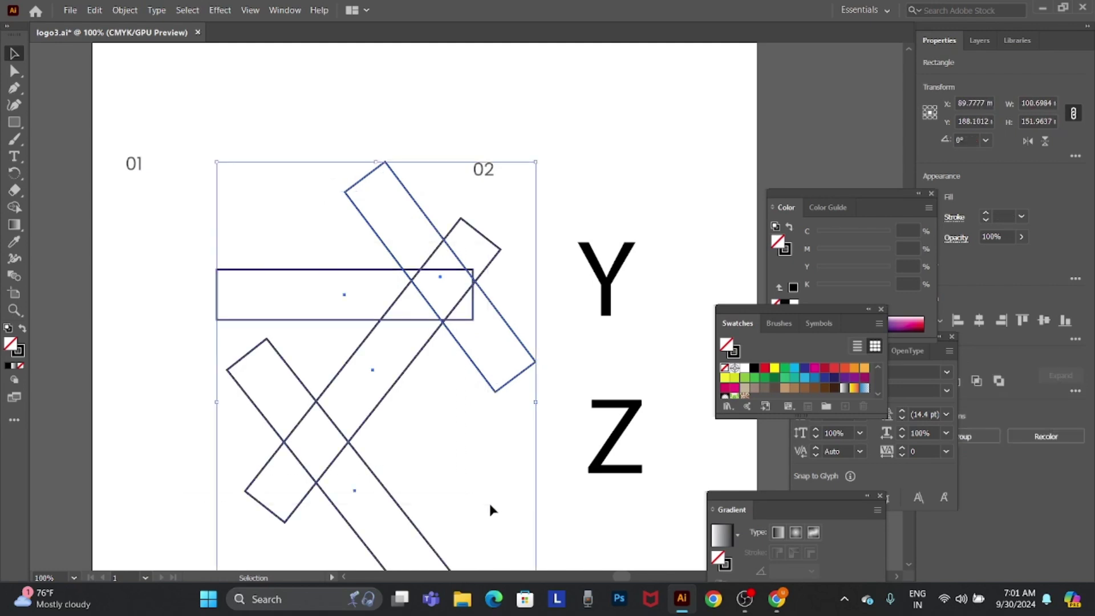
pyautogui.click(16, 209)
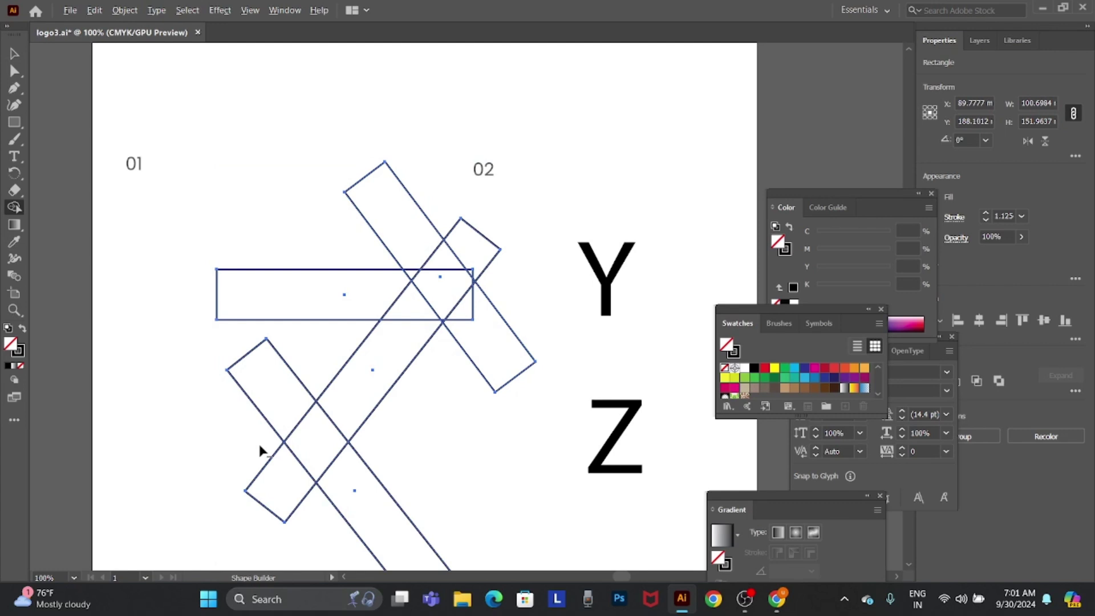
pyautogui.keyDown('alt'); pyautogui.click(374, 494); pyautogui.keyUp('alt')
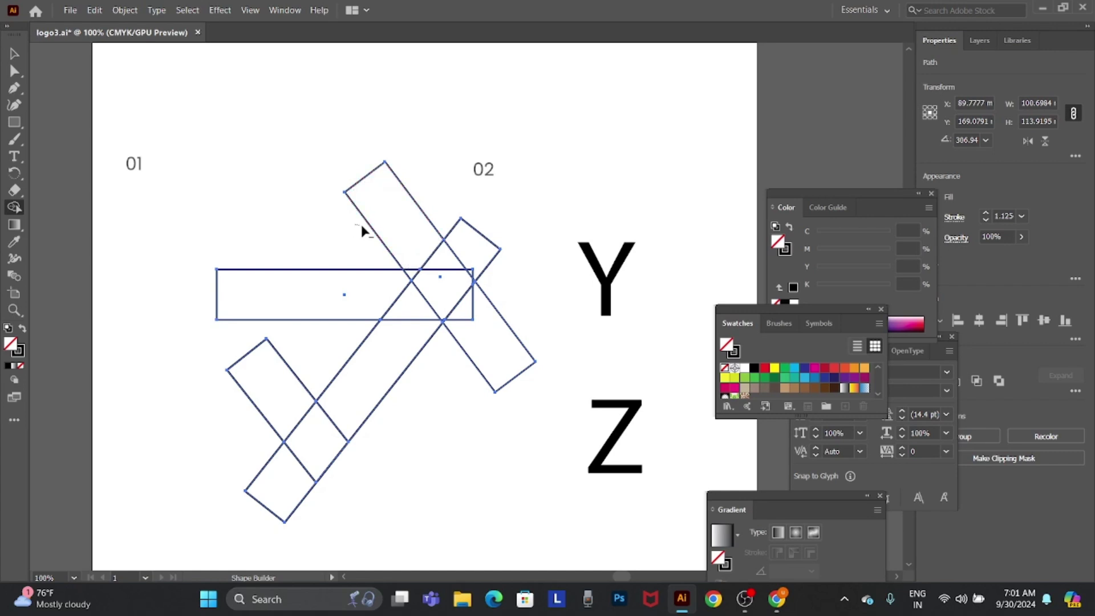
pyautogui.moveTo(356, 224)
pyautogui.mouseDown()
pyautogui.moveTo(494, 255)
pyautogui.moveTo(507, 275)
pyautogui.mouseUp()
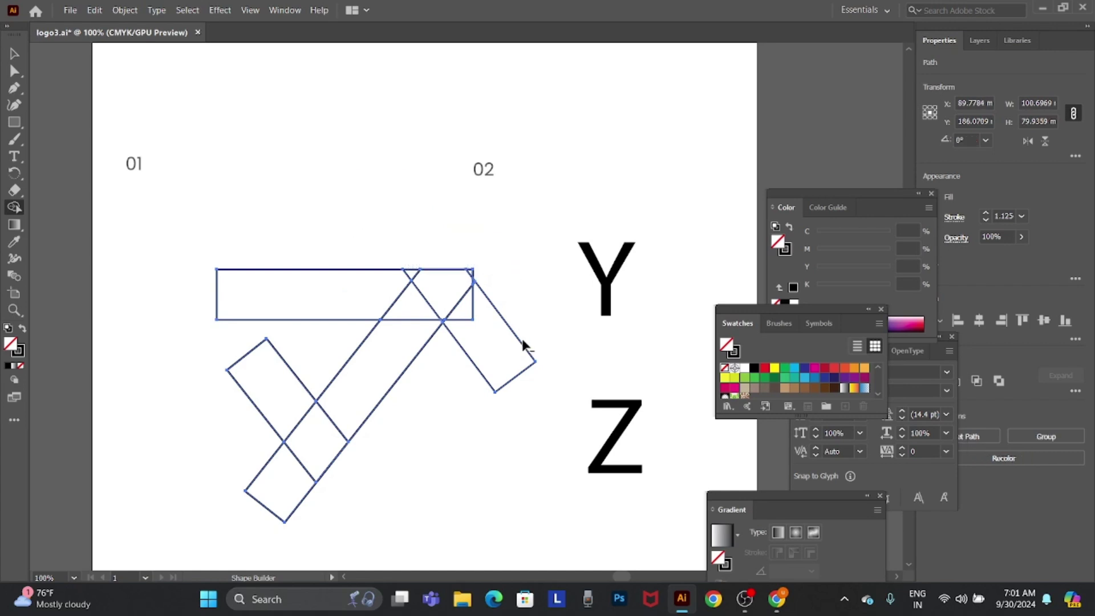
pyautogui.keyDown('alt'); pyautogui.click(489, 342); pyautogui.keyUp('alt')
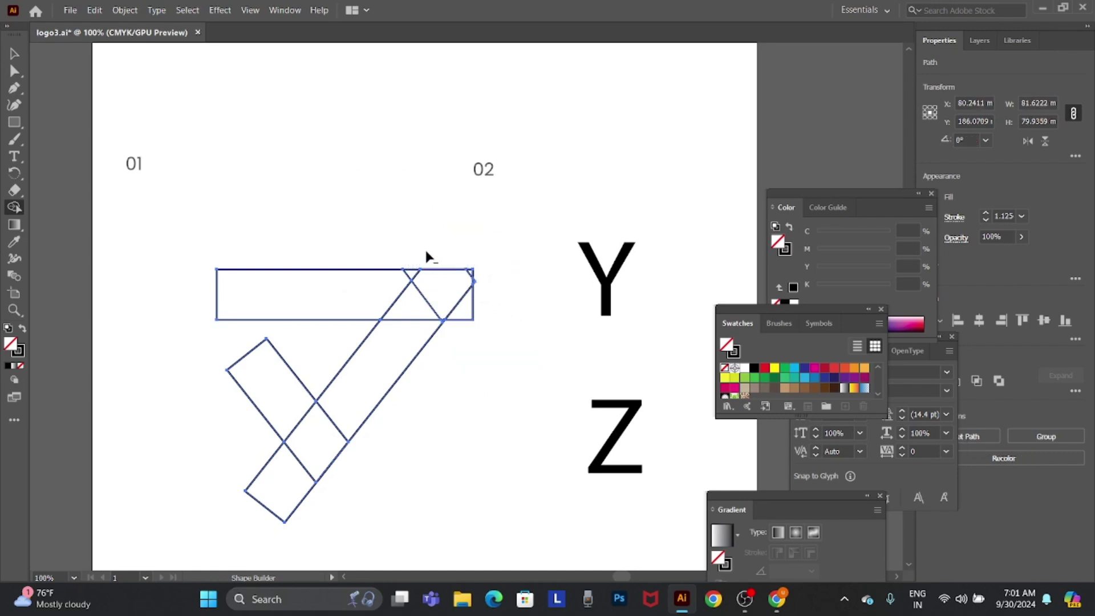
pyautogui.keyDown('alt'); pyautogui.click(454, 293); pyautogui.keyUp('alt')
pyautogui.moveTo(470, 268); pyautogui.dragTo(478, 296)
pyautogui.keyDown('alt'); pyautogui.click(415, 274); pyautogui.keyUp('alt')
pyautogui.keyDown('alt'); pyautogui.click(283, 482); pyautogui.keyUp('alt')
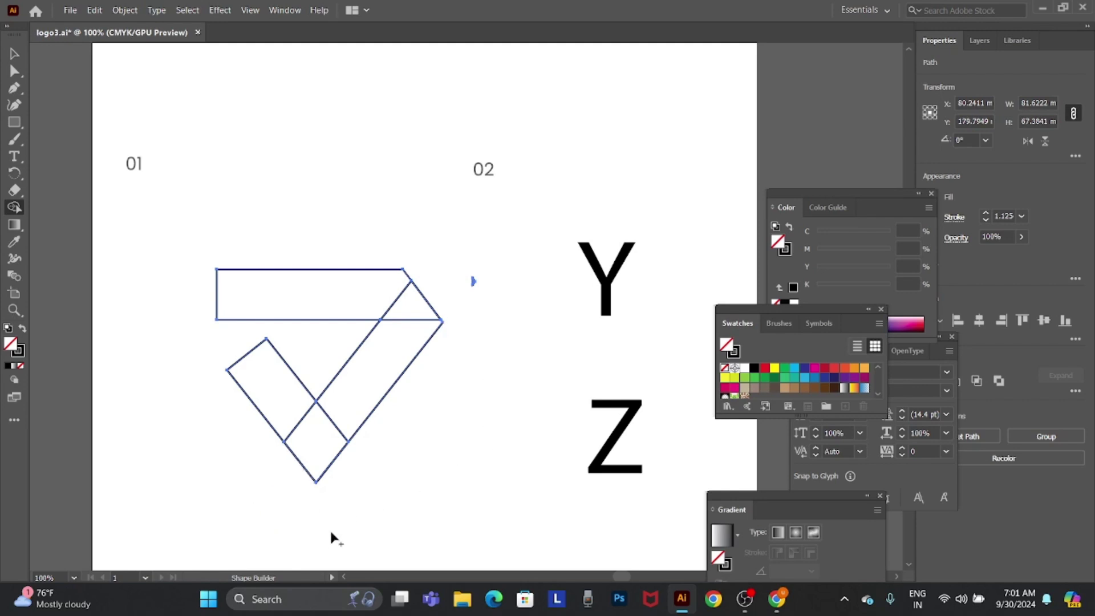
pyautogui.press('v')
pyautogui.click(522, 292)
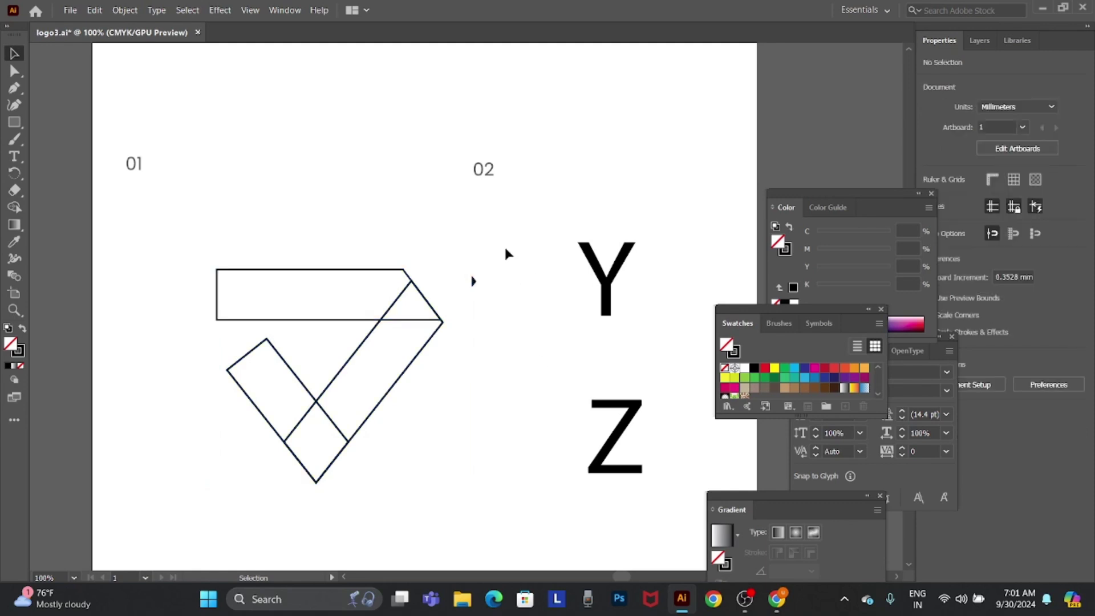
# Direct-select the top bar's upper-left anchor and nudge it with the arrow keys
pyautogui.press('a')
pyautogui.moveTo(509, 247); pyautogui.dragTo(464, 304)
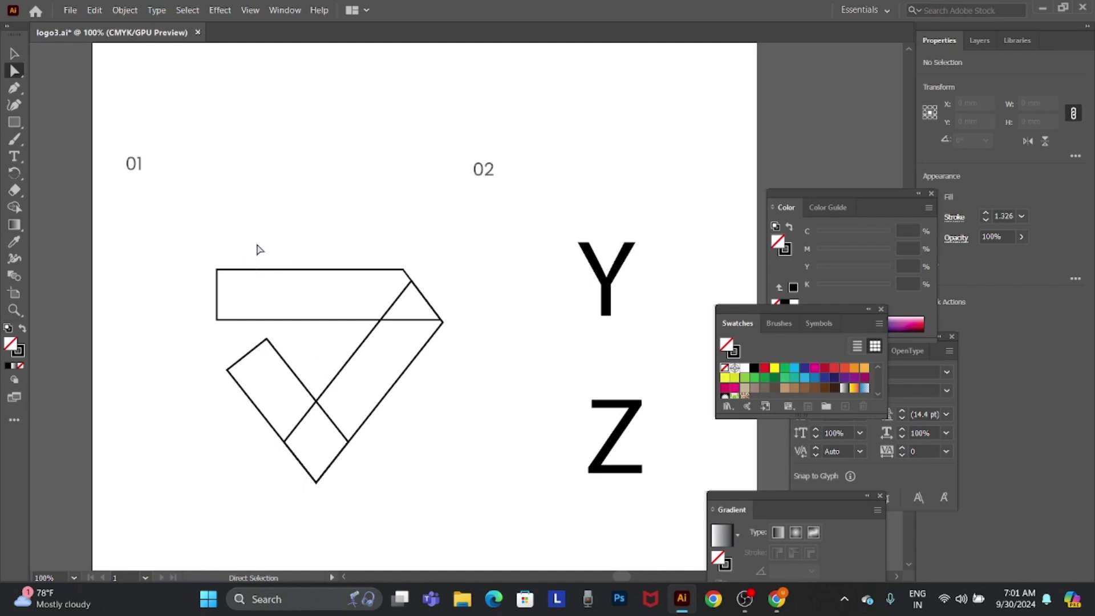
pyautogui.moveTo(258, 244); pyautogui.dragTo(199, 291)
pyautogui.hotkey('shift', 'Right')
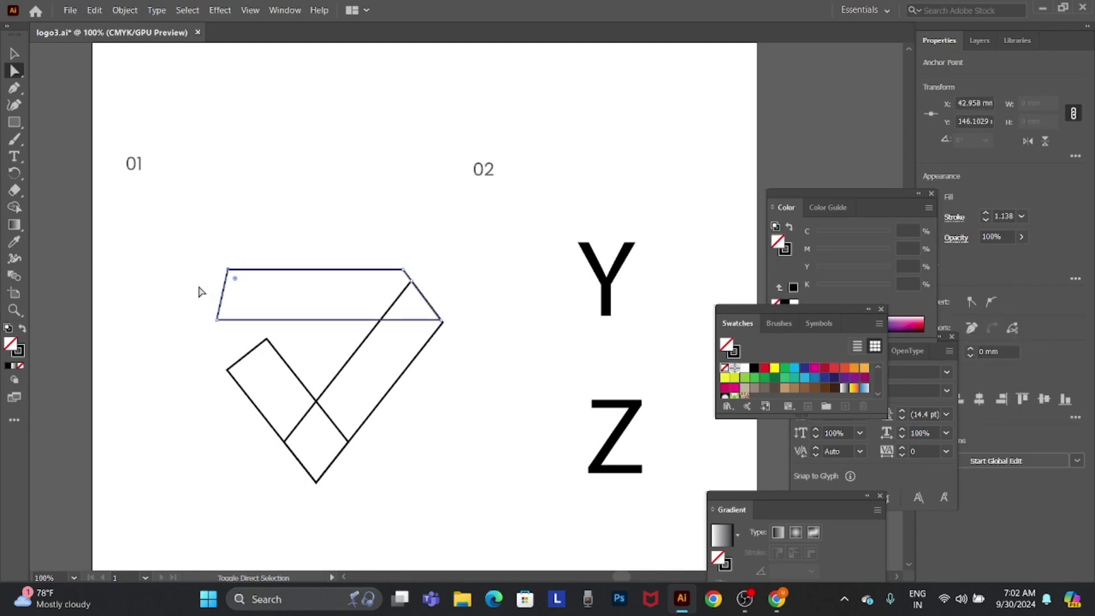
pyautogui.hotkey('shift', 'Right')
pyautogui.hotkey('shift', 'Right')
pyautogui.hotkey('shift', 'Right')
pyautogui.press('Left')
pyautogui.press('Left')
pyautogui.press('Left')
pyautogui.press('Left')
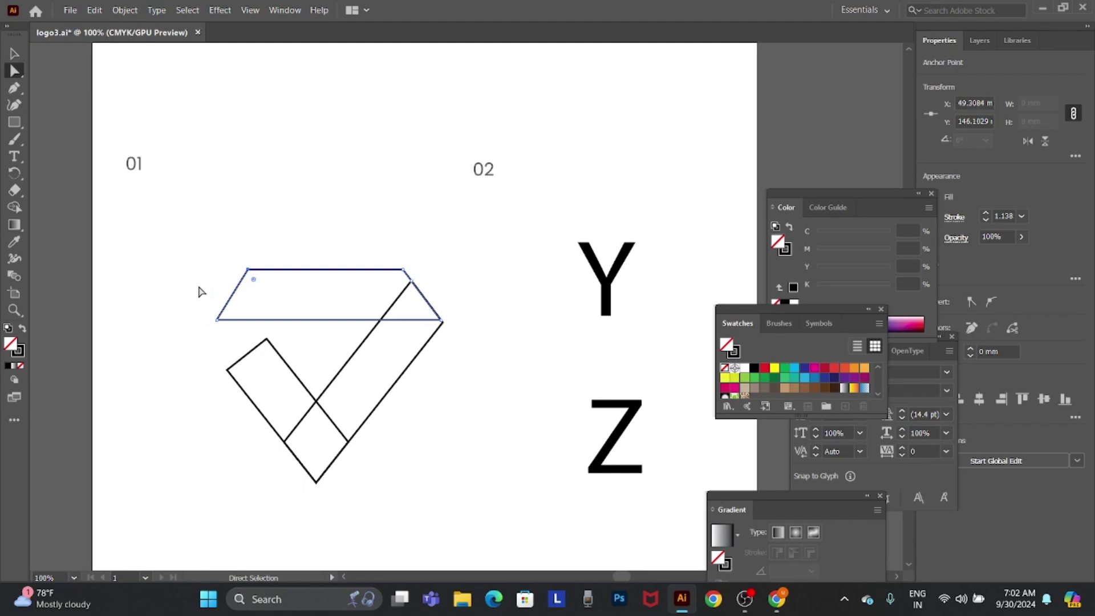
# Shift both left anchors leftward, then nudge the upper-left corner right to slant the end
pyautogui.press('Left')
pyautogui.press('Left')
pyautogui.press('Left')
pyautogui.moveTo(199, 253); pyautogui.dragTo(249, 337)
pyautogui.press('Left')
pyautogui.press('Left')
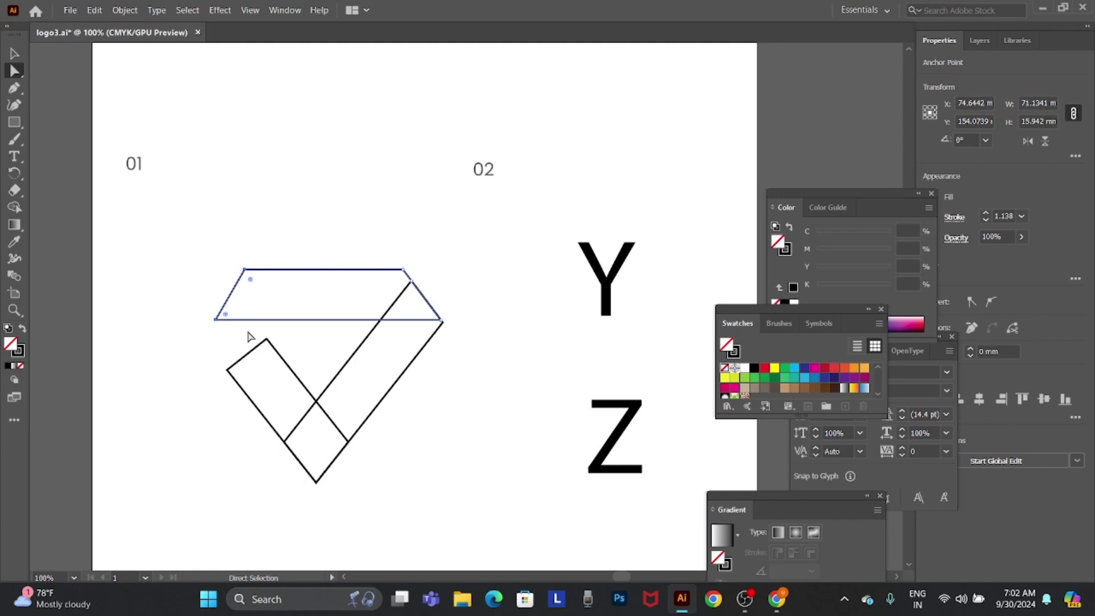
pyautogui.press('Left')
pyautogui.press('Left')
pyautogui.press('Left')
pyautogui.press('Left')
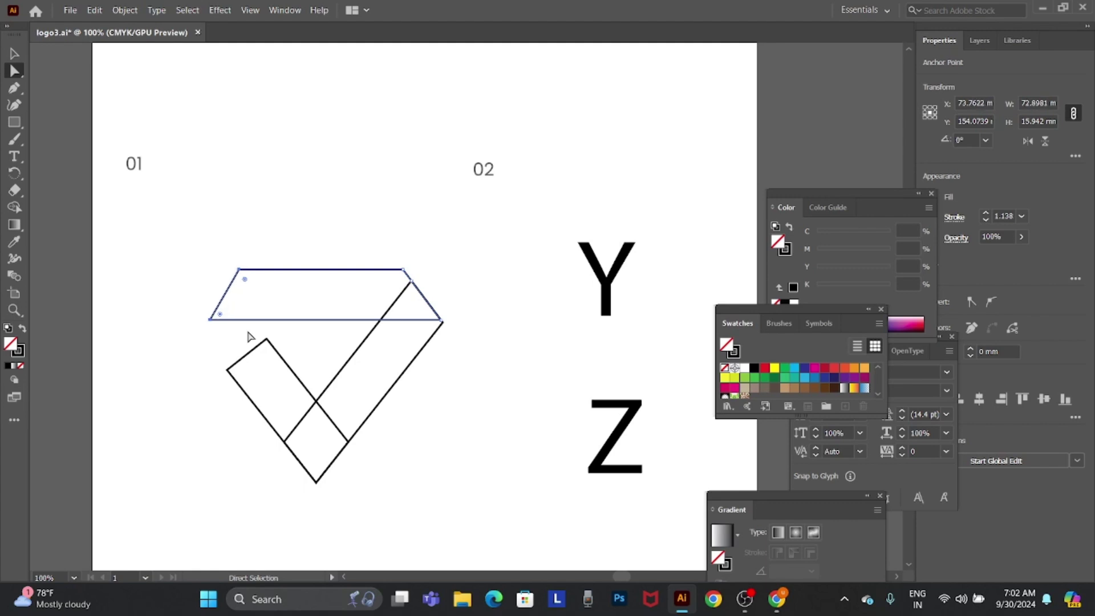
pyautogui.press('Left')
pyautogui.click(224, 286)
pyautogui.press('Right')
pyautogui.press('Right')
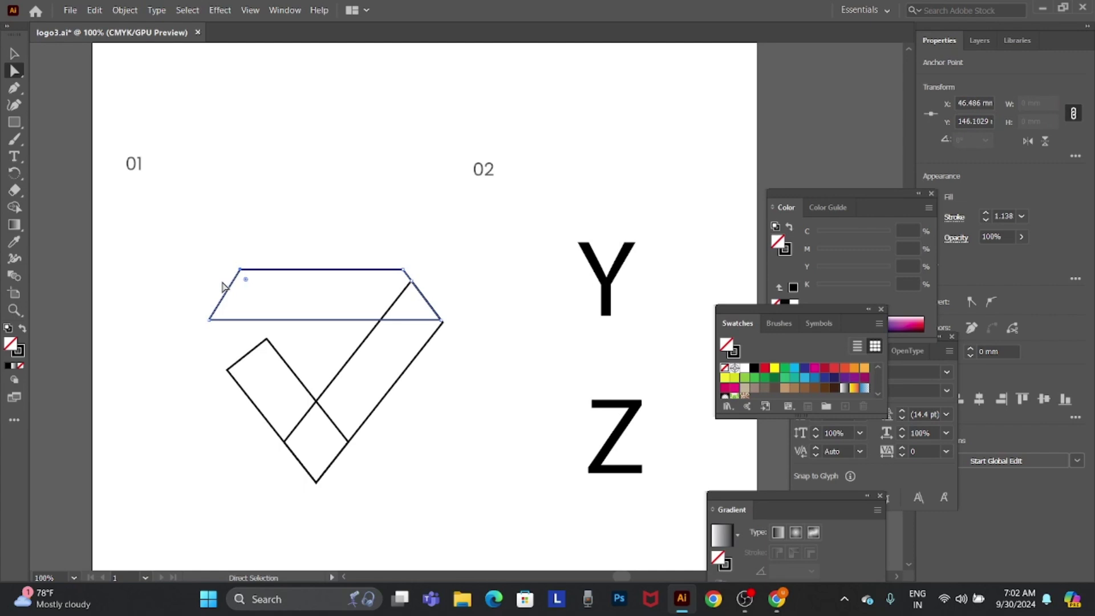
pyautogui.press('Right')
pyautogui.press('v')
pyautogui.click(356, 198)
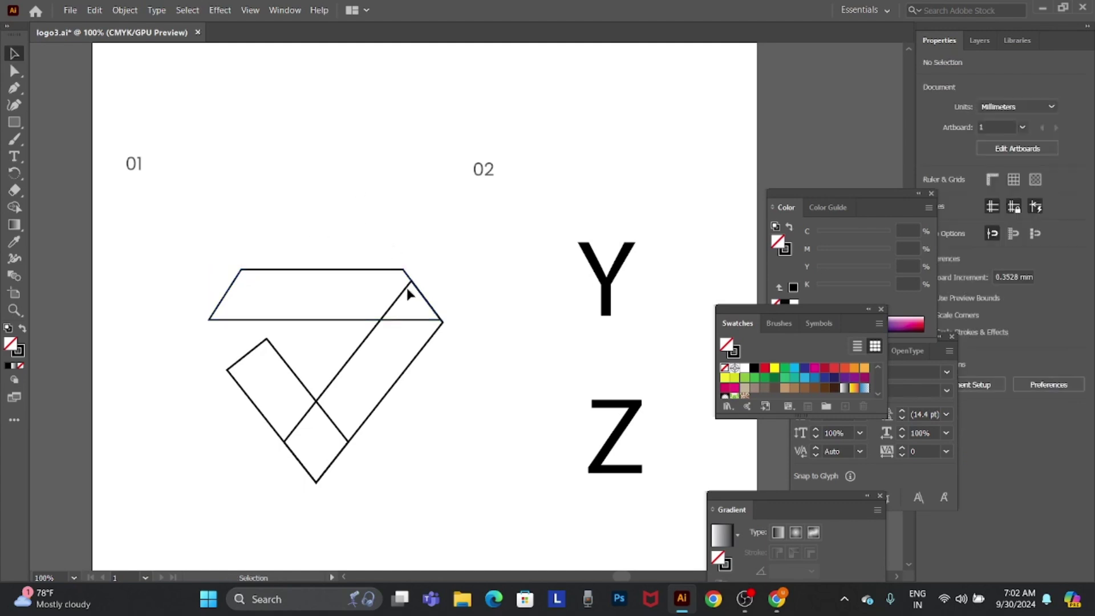
pyautogui.click(15, 121)
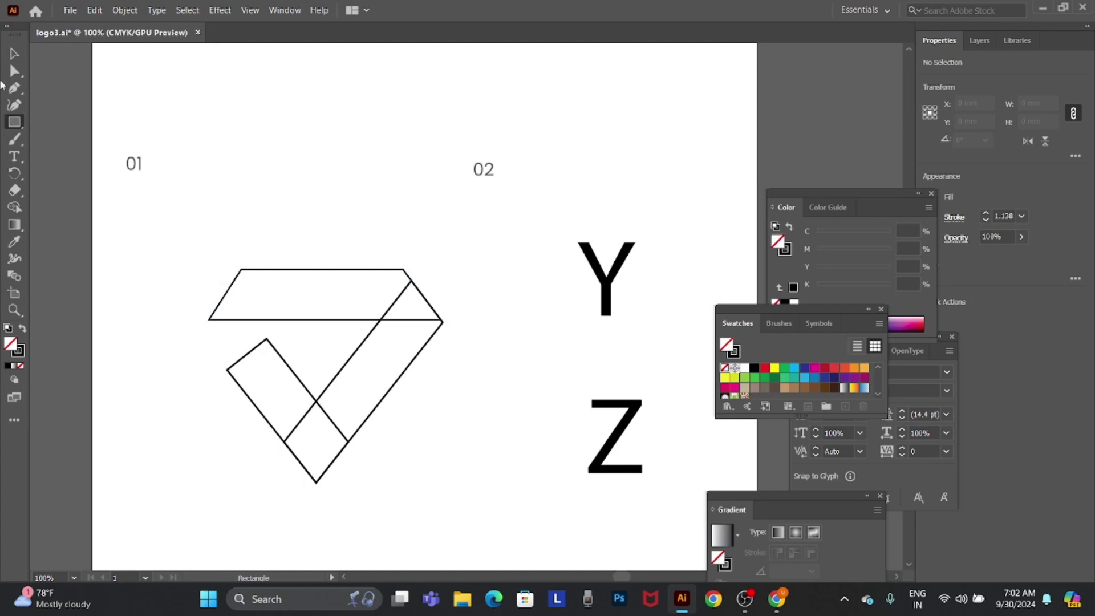
# Draw a diagonal helper line, reflect it vertically, and nudge it left beside the shape
pyautogui.click(16, 123)
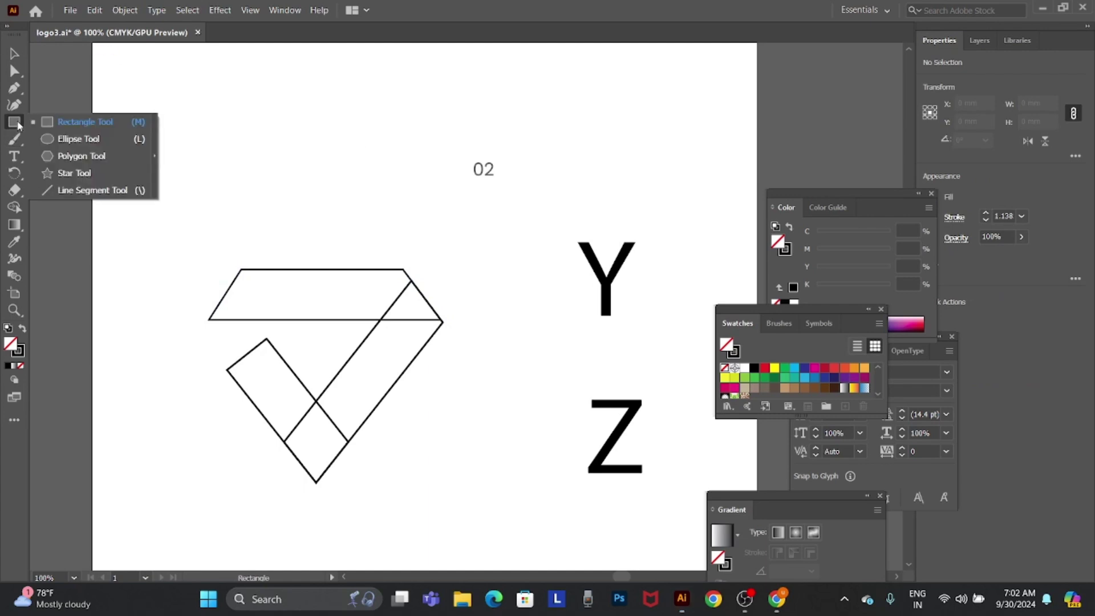
pyautogui.click(62, 190)
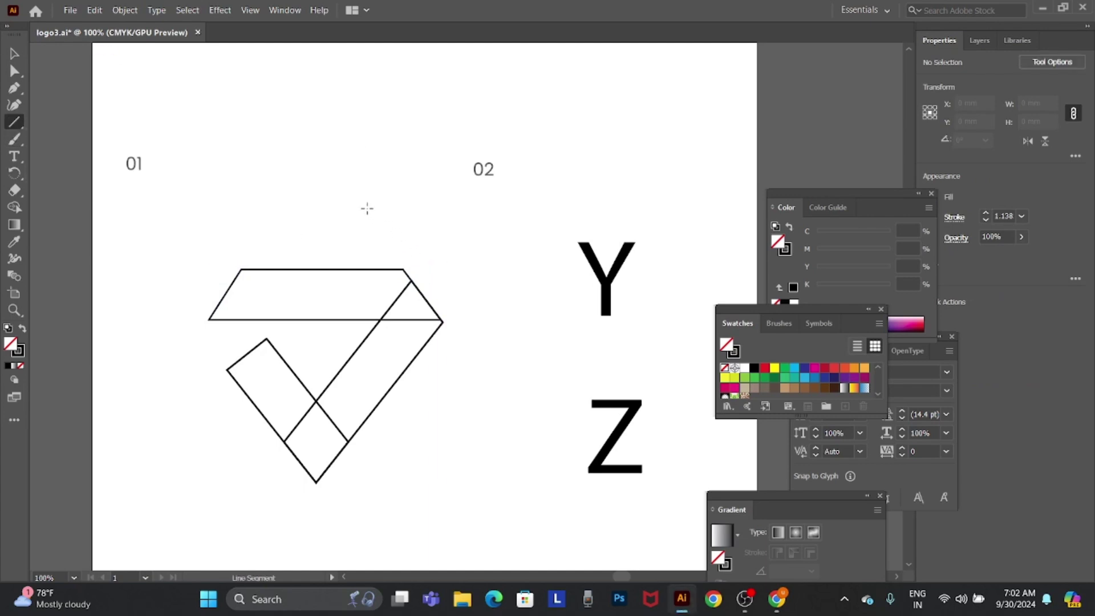
pyautogui.moveTo(364, 208)
pyautogui.mouseDown()
pyautogui.moveTo(471, 379)
pyautogui.moveTo(503, 391)
pyautogui.mouseUp()
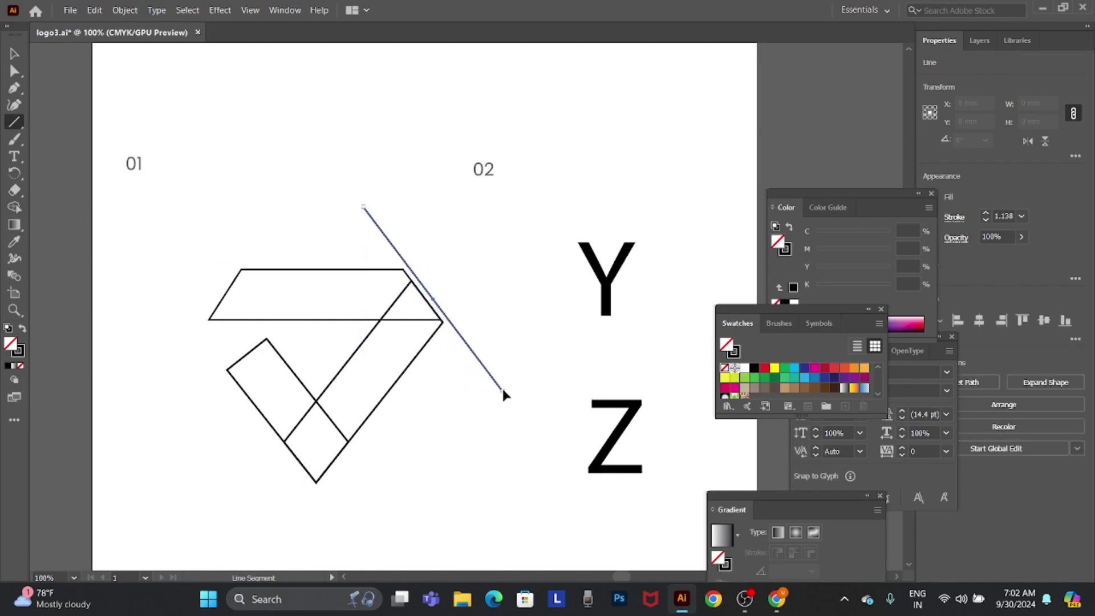
pyautogui.press('v')
pyautogui.rightClick(478, 360)
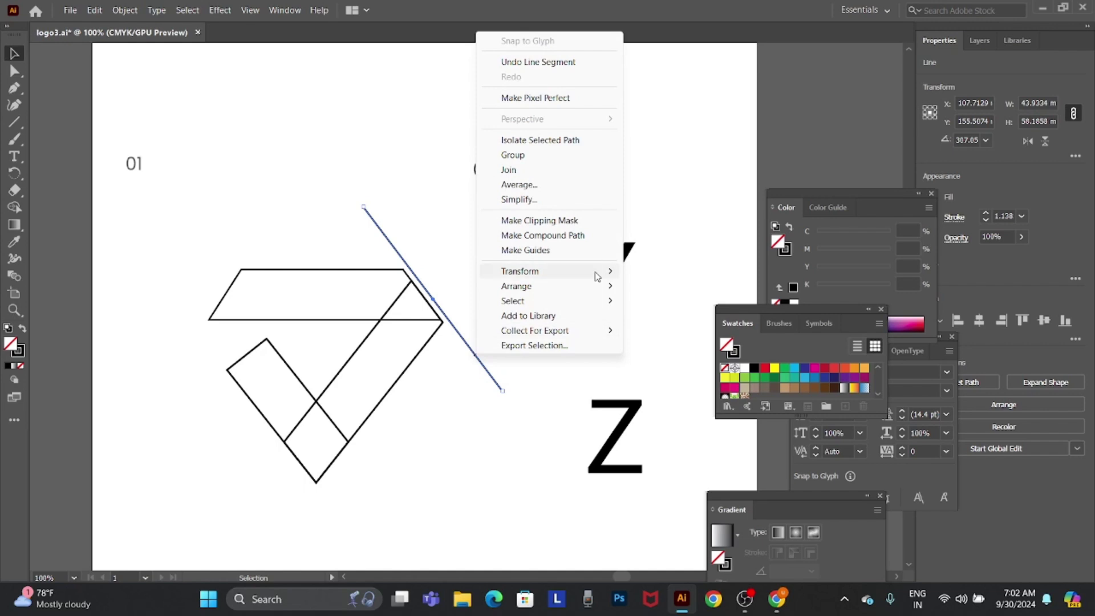
pyautogui.moveTo(520, 271)
pyautogui.click(661, 324)
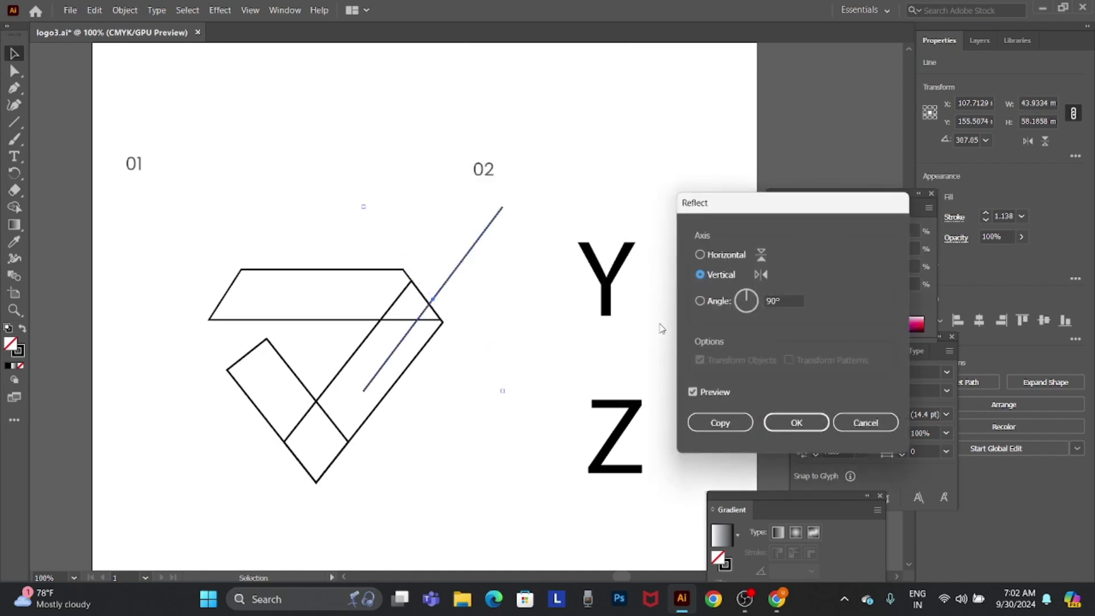
pyautogui.click(796, 421)
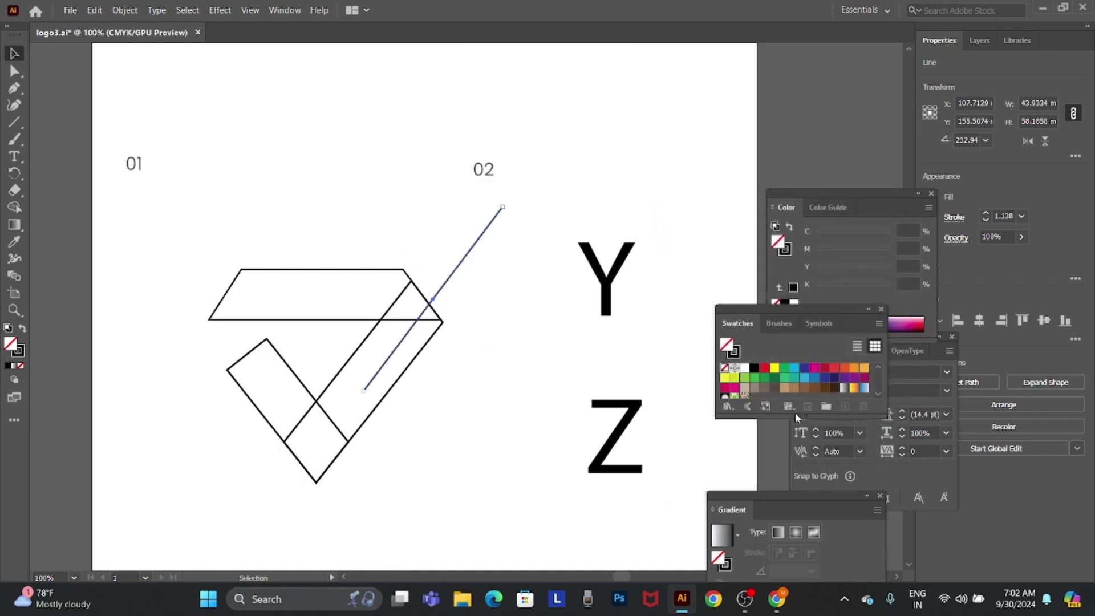
pyautogui.hotkey('shift', 'Left')
pyautogui.hotkey('shift', 'Left')
pyautogui.hotkey('shift', 'Left')
pyautogui.hotkey('shift', 'Left')
pyautogui.hotkey('shift', 'Left')
pyautogui.hotkey('shift', 'Left')
pyautogui.hotkey('shift', 'Left')
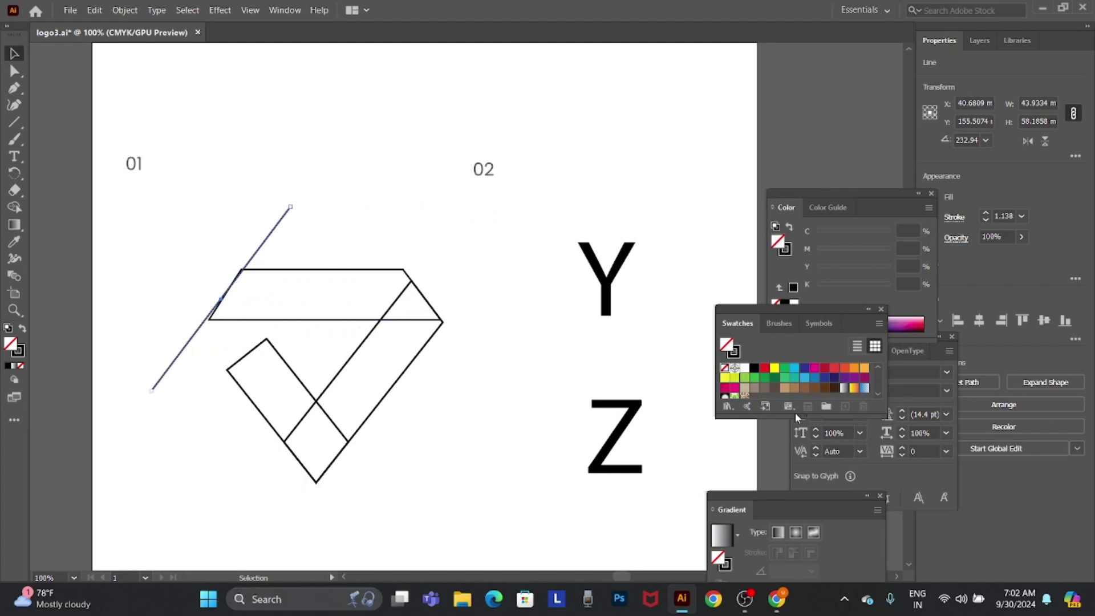
pyautogui.press('Left')
pyautogui.press('Left')
pyautogui.press('Left')
pyautogui.press('Left')
pyautogui.press('Left')
pyautogui.press('Left')
pyautogui.press('Left')
pyautogui.press('Left')
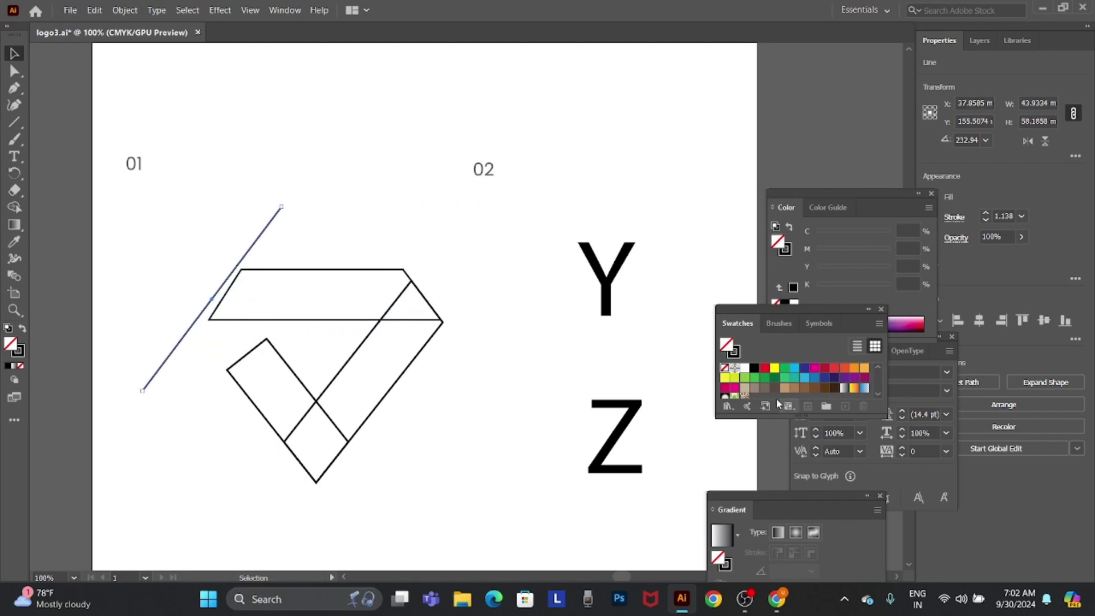
# Nudge the top bar's upper-left anchor right, then delete the helper line
pyautogui.press('a')
pyautogui.click(243, 272)
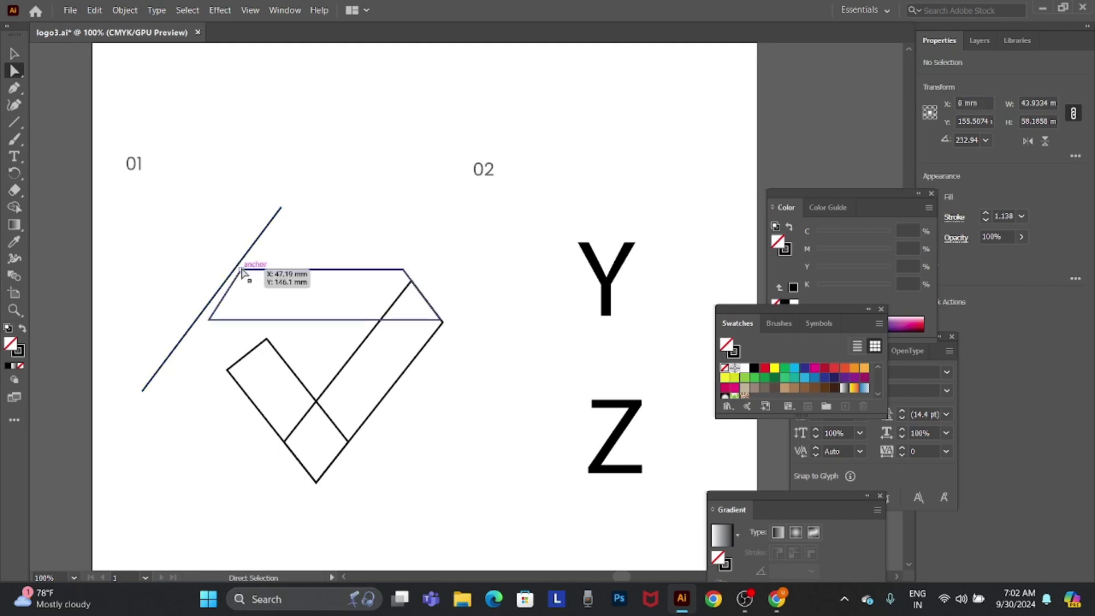
pyautogui.press('Right')
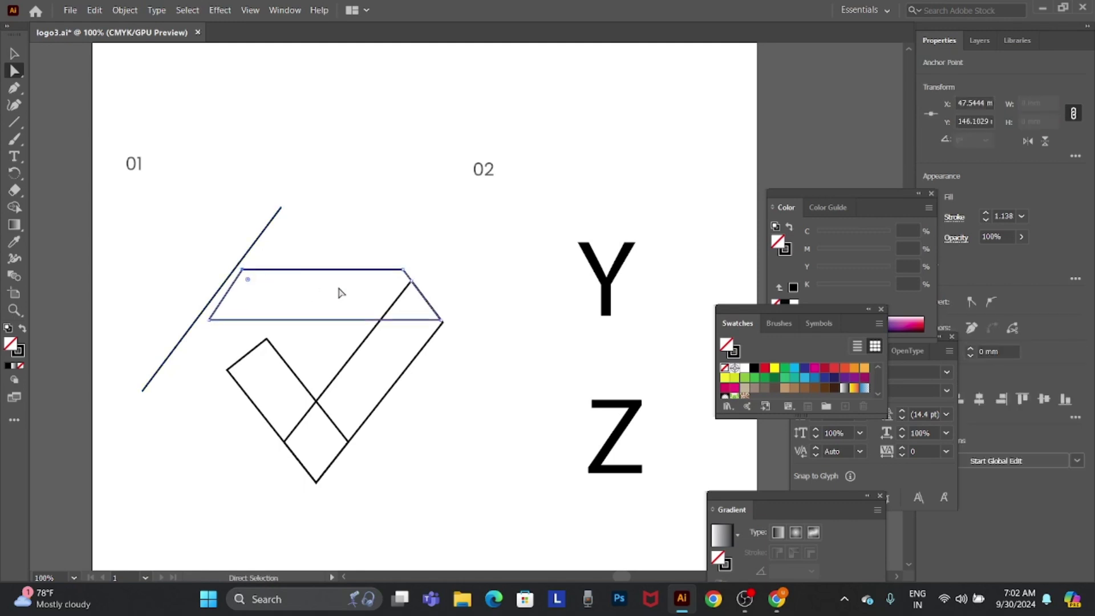
pyautogui.press('Right')
pyautogui.press('v')
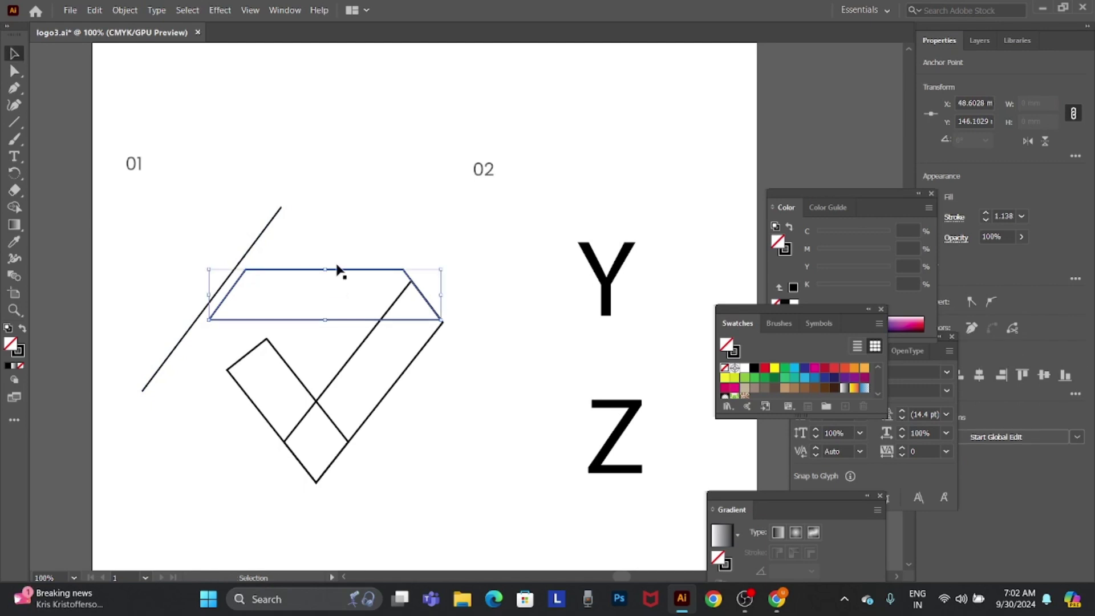
pyautogui.moveTo(344, 181); pyautogui.dragTo(255, 221)
pyautogui.press('Delete')
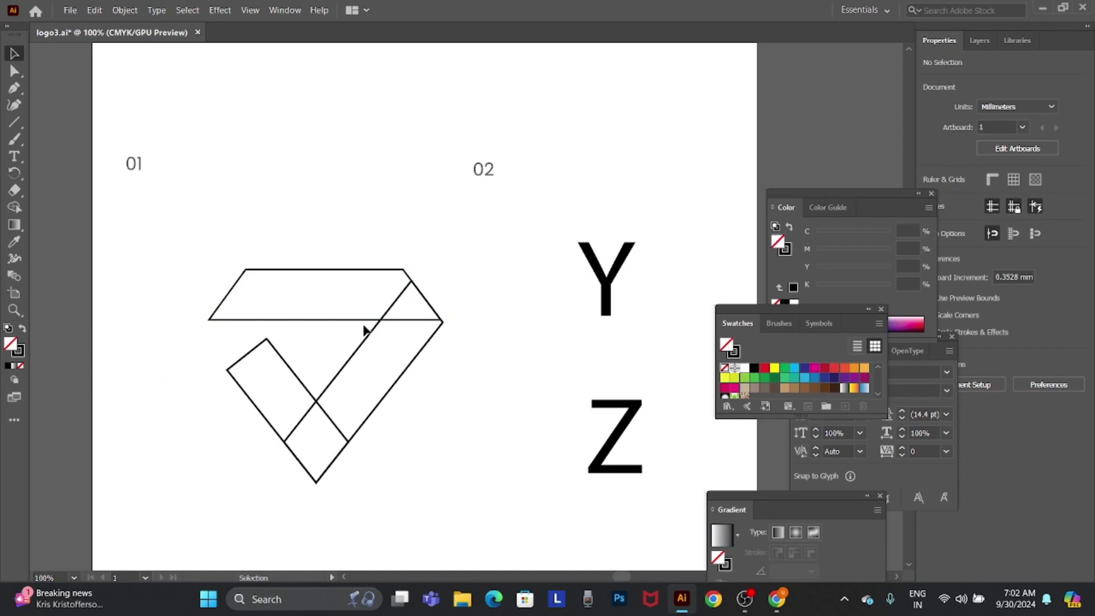
# Zoom out and Alt-drag a copy of the diamond outline to the left pasteboard
pyautogui.hotkey('ctrl', '-')
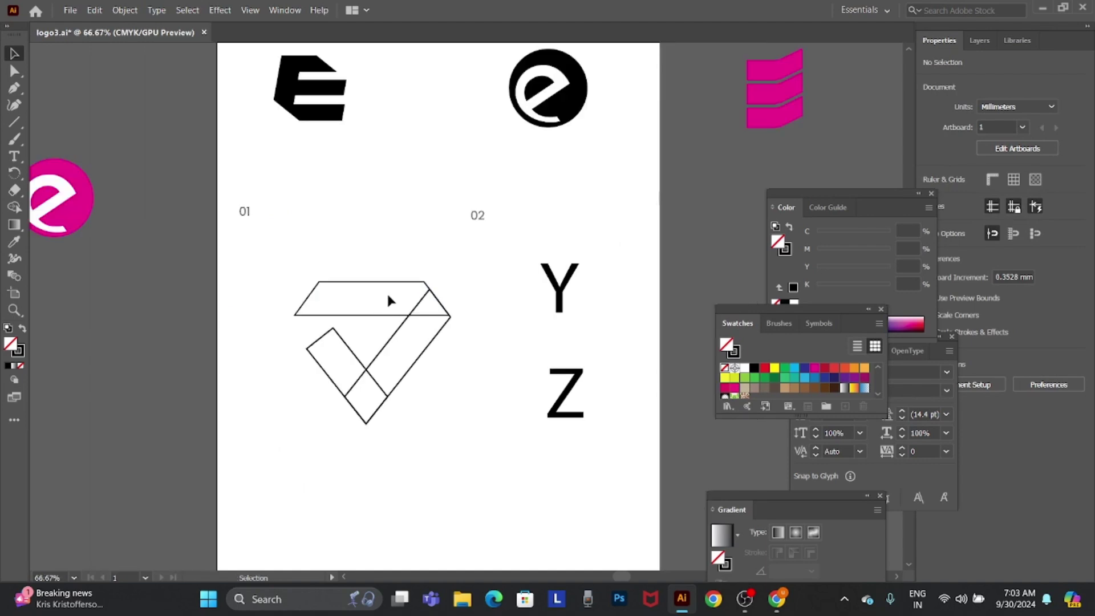
pyautogui.moveTo(262, 273); pyautogui.dragTo(432, 433)
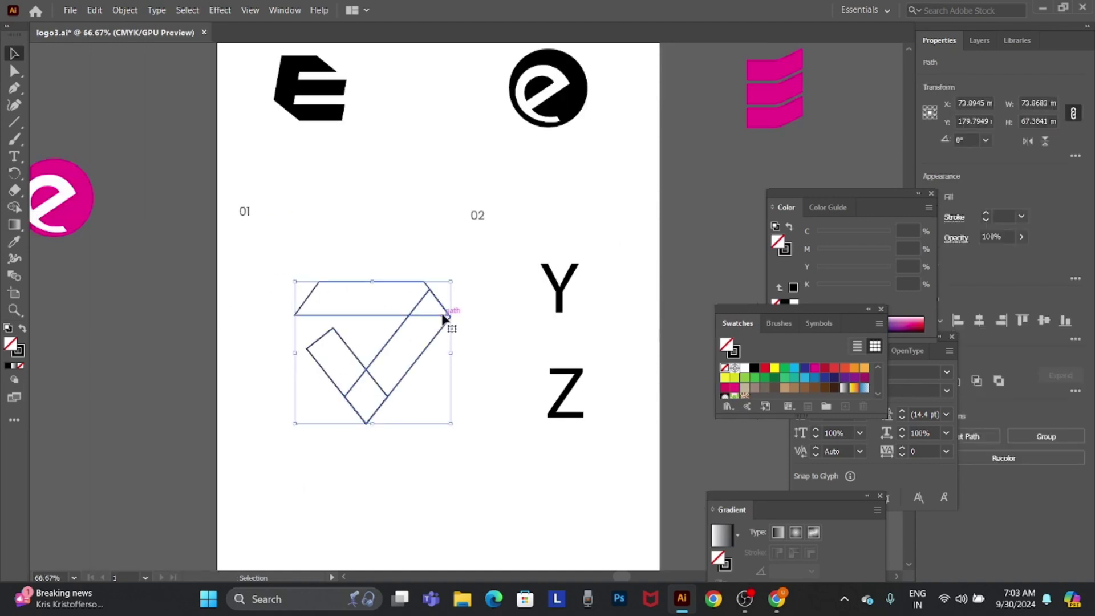
pyautogui.keyDown('alt'); pyautogui.moveTo(444, 318); pyautogui.dragTo(174, 373); pyautogui.keyUp('alt')
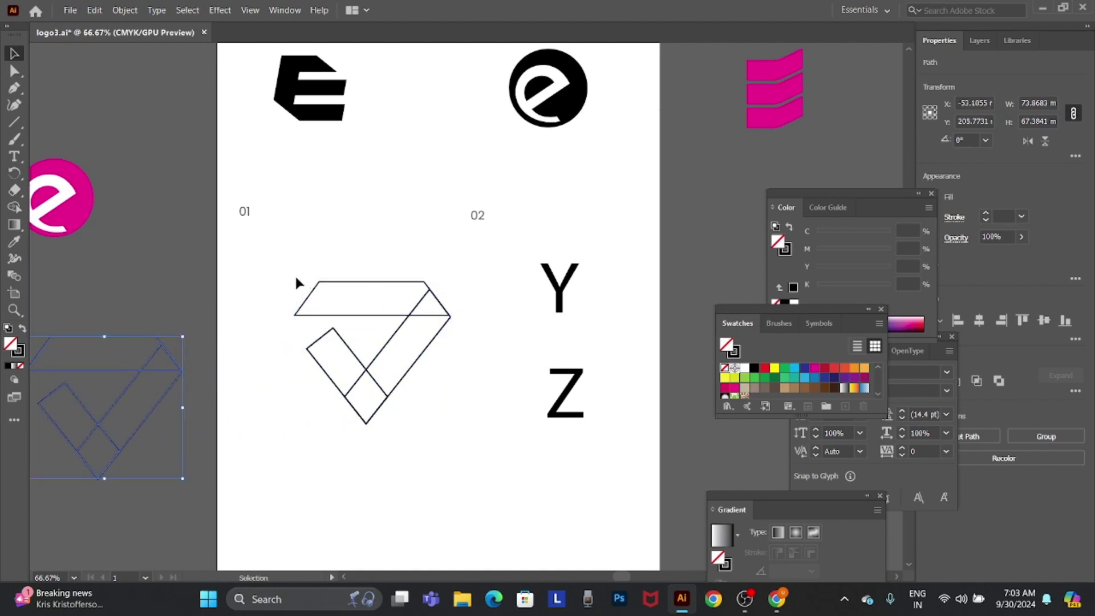
# Fill the original diamond black by Eyedropper-sampling the E logo, then reselect it
pyautogui.moveTo(297, 282); pyautogui.dragTo(462, 425)
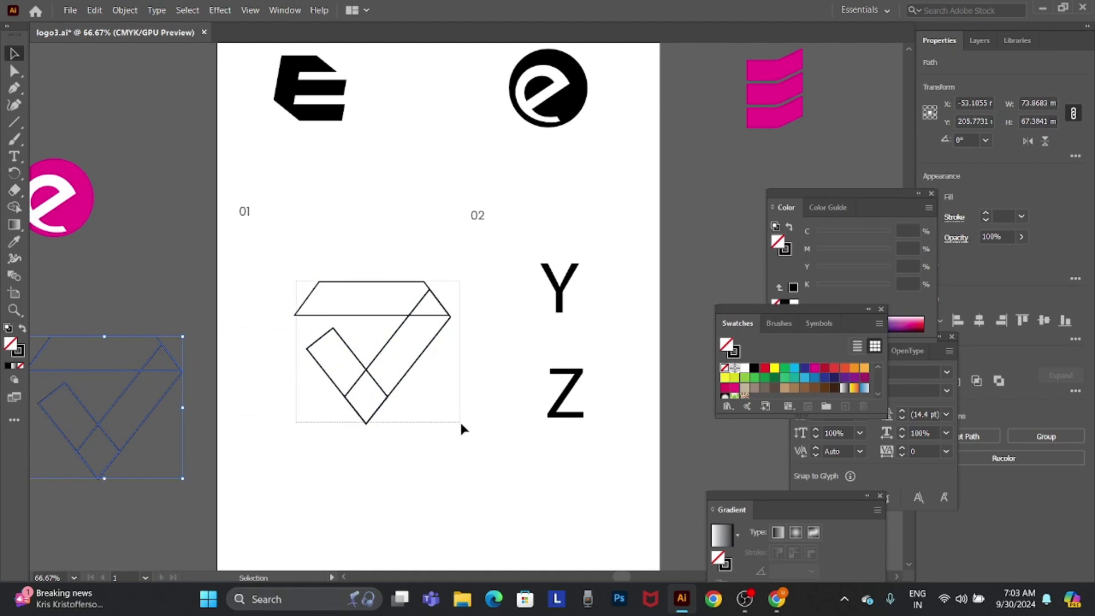
pyautogui.press('i')
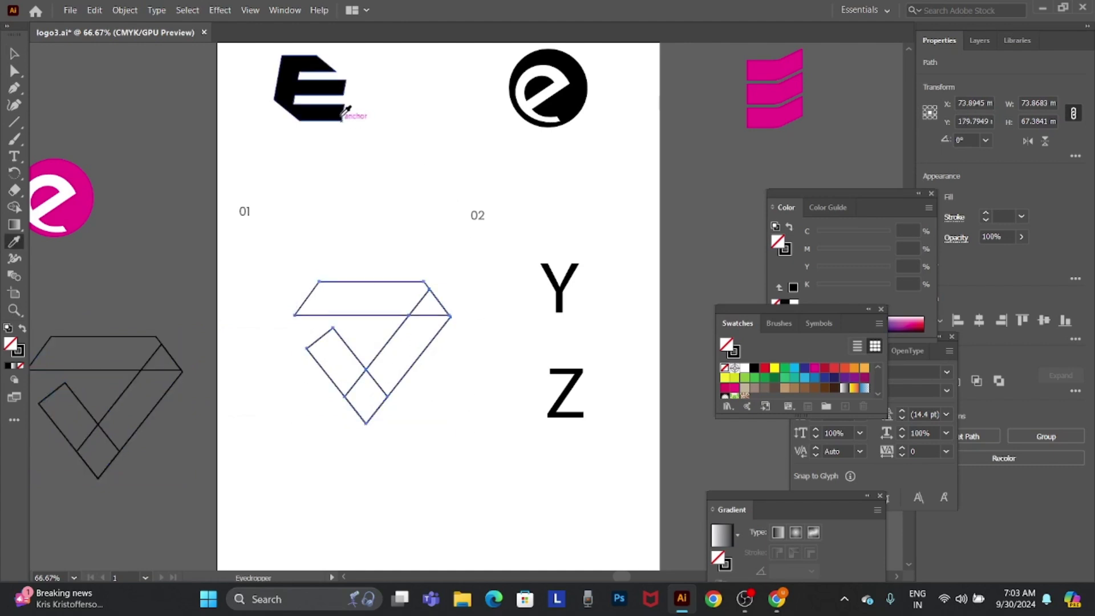
pyautogui.click(334, 106)
pyautogui.press('v')
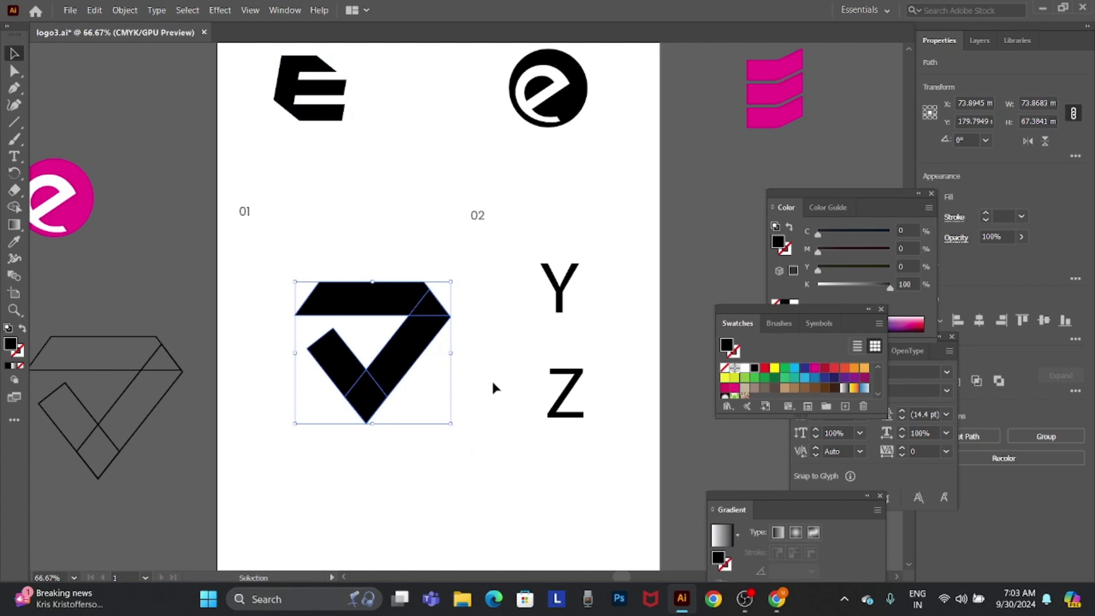
pyautogui.click(494, 384)
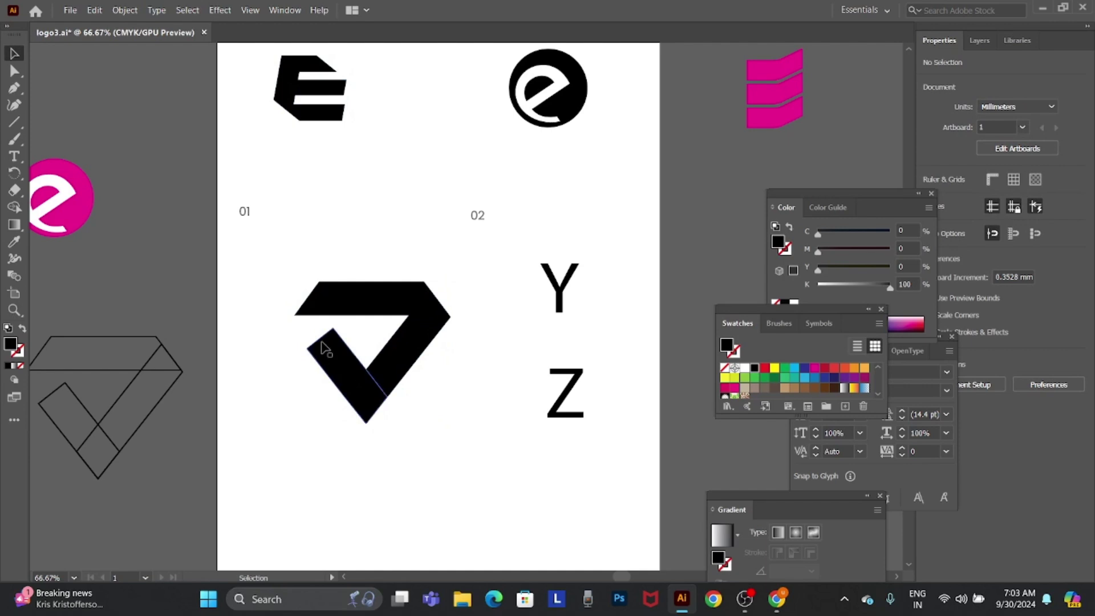
pyautogui.moveTo(289, 294); pyautogui.dragTo(433, 420)
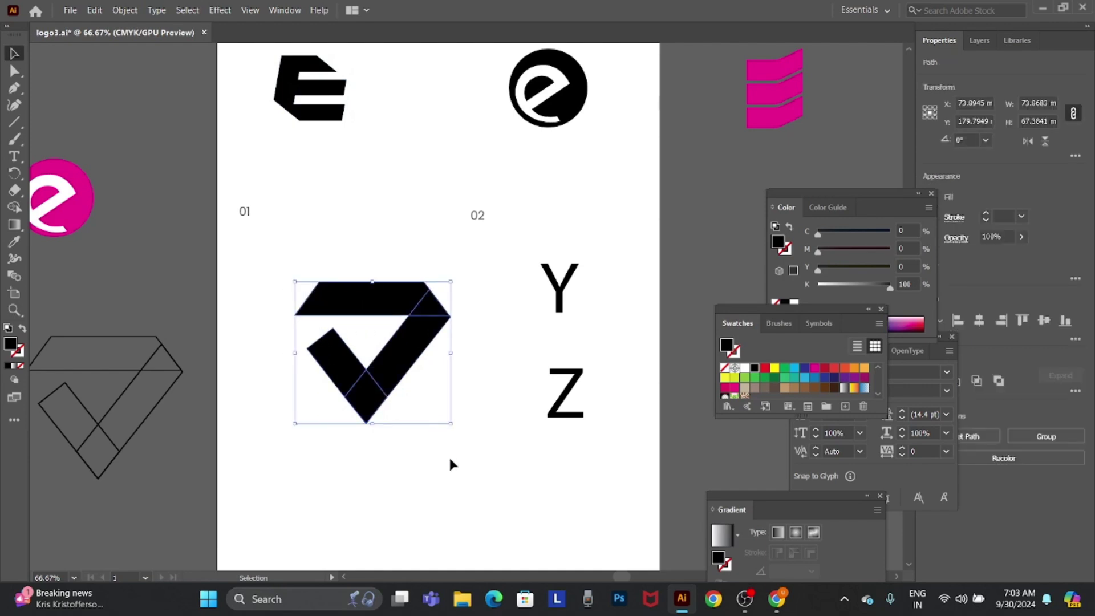
pyautogui.click(501, 354)
pyautogui.moveTo(284, 252); pyautogui.dragTo(461, 428)
# Merge the left arm and bottom point into one piece with Shape Builder
pyautogui.click(15, 207)
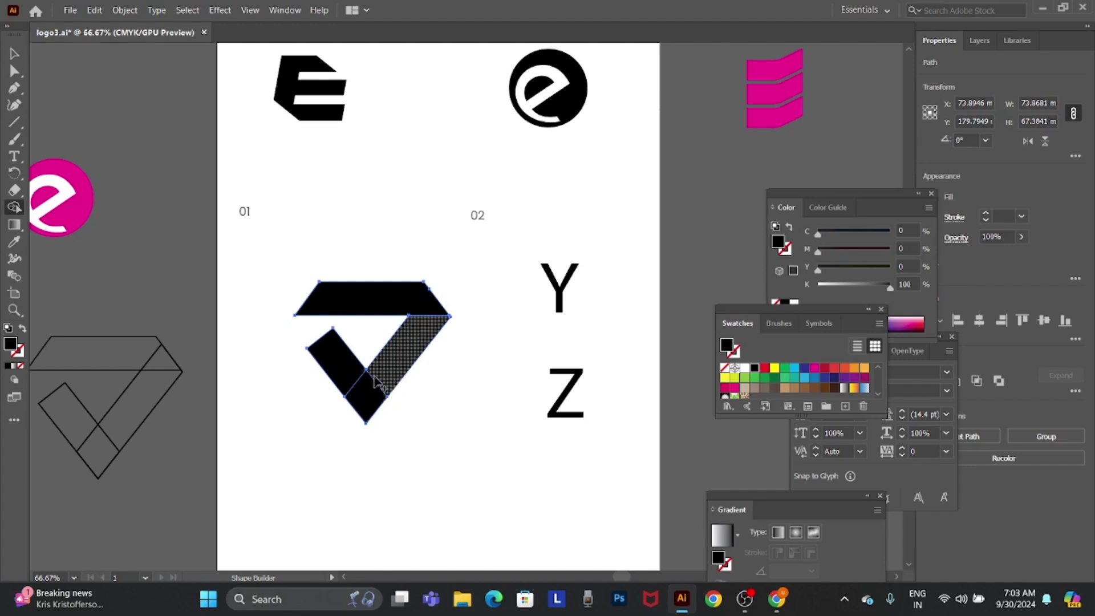
pyautogui.moveTo(350, 376); pyautogui.dragTo(360, 404)
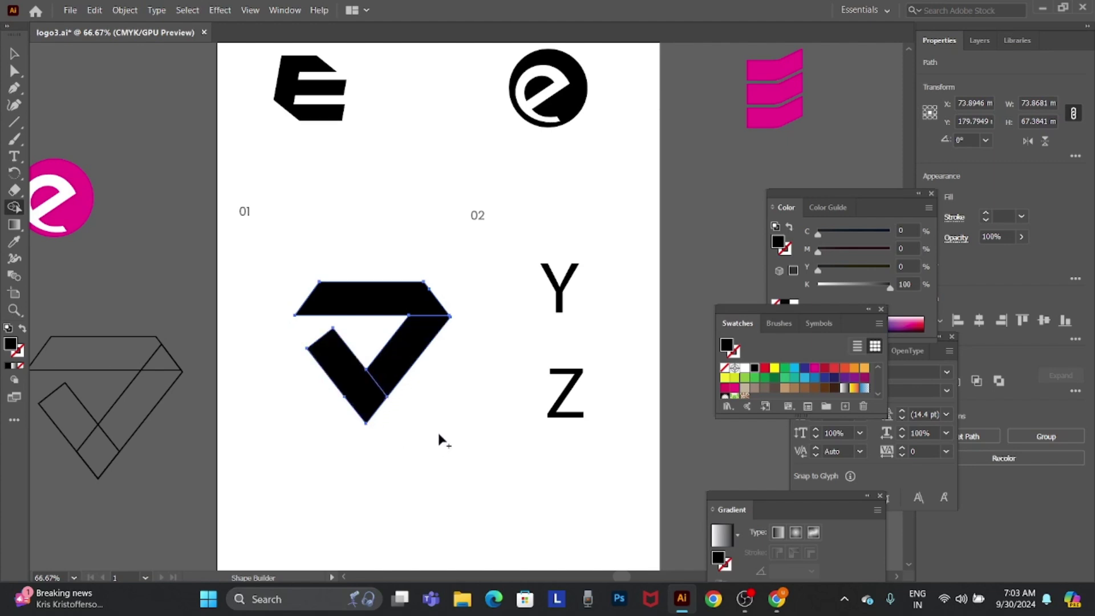
pyautogui.press('v')
pyautogui.click(464, 395)
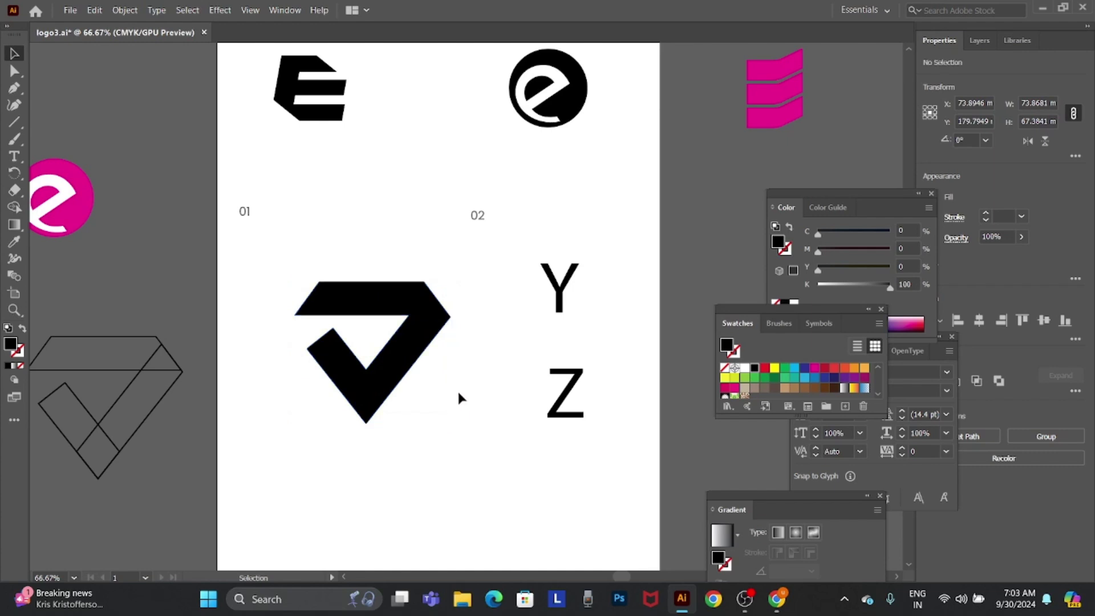
# Fill the diamond mark's right arm dark blue from Swatches
pyautogui.click(399, 349)
pyautogui.press('i')
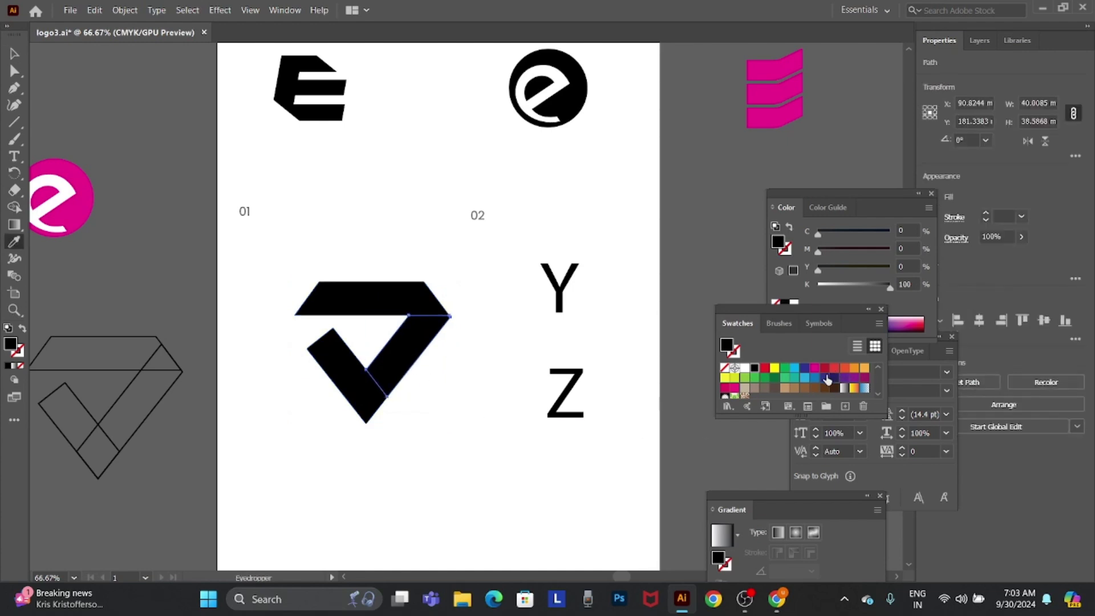
pyautogui.click(824, 377)
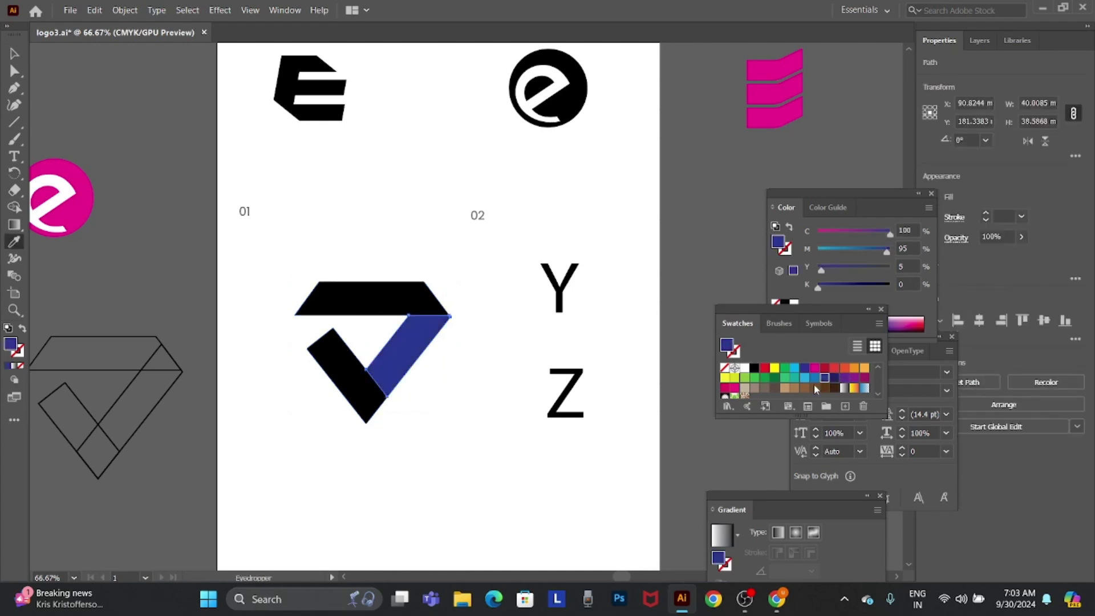
pyautogui.press('v')
pyautogui.click(468, 417)
# Fill the top bar and left arm light blue
pyautogui.click(411, 301)
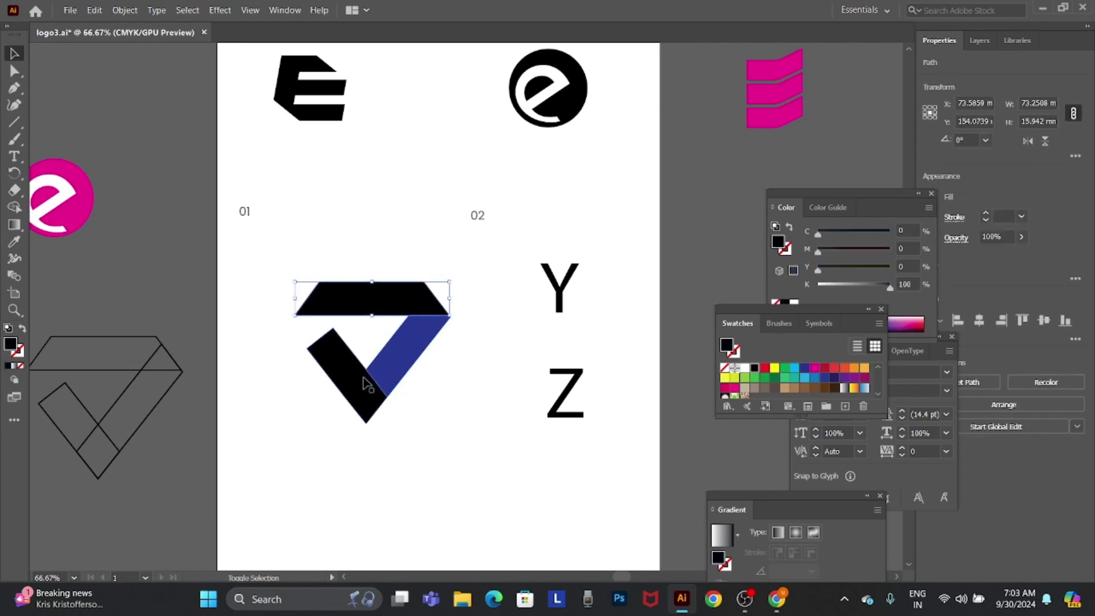
pyautogui.keyDown('shift'); pyautogui.click(367, 388); pyautogui.keyUp('shift')
pyautogui.click(814, 378)
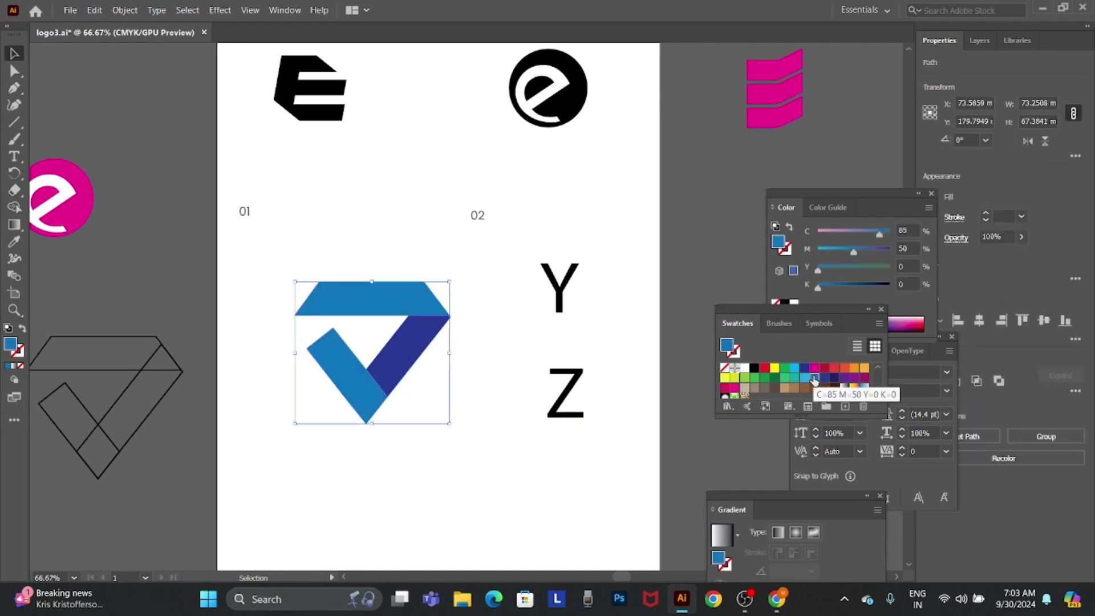
pyautogui.click(474, 503)
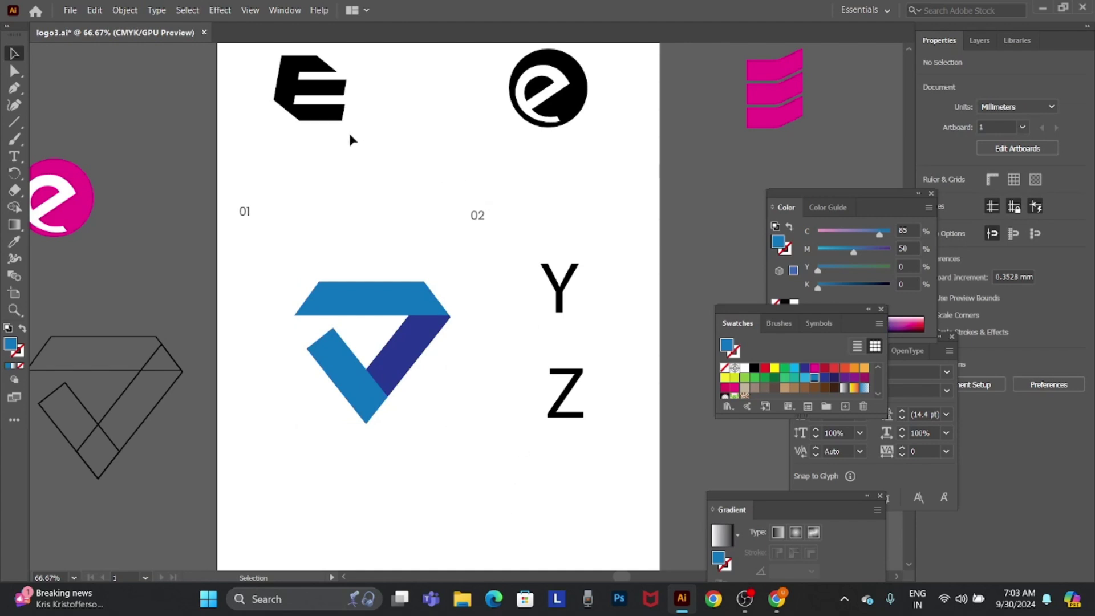
pyautogui.click(337, 114)
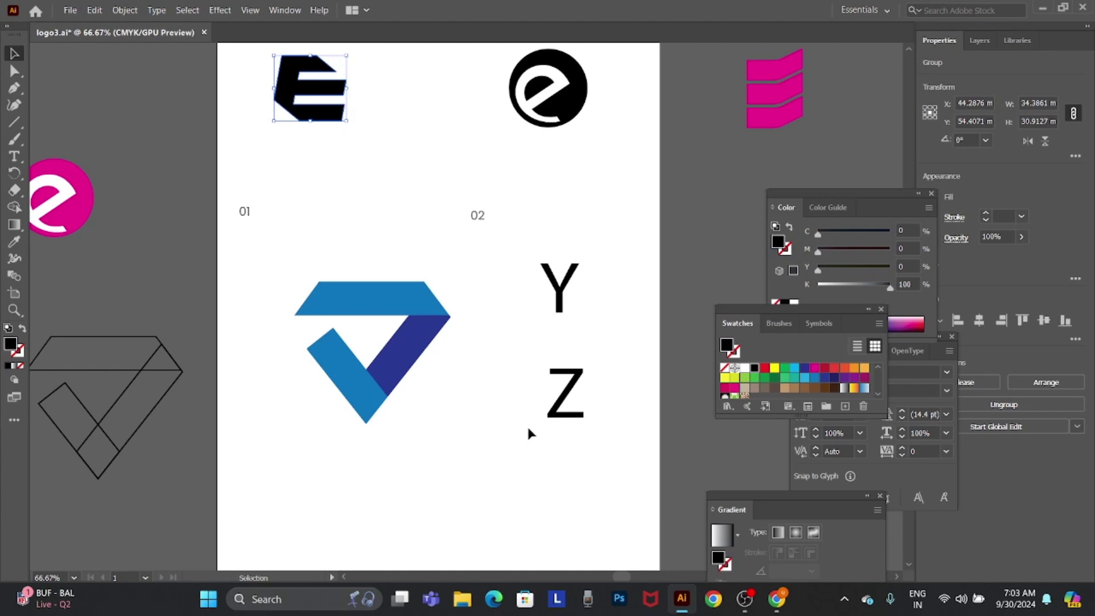
# Fill the top E logo and the round e logo's circle dark blue
pyautogui.press('i')
pyautogui.click(825, 377)
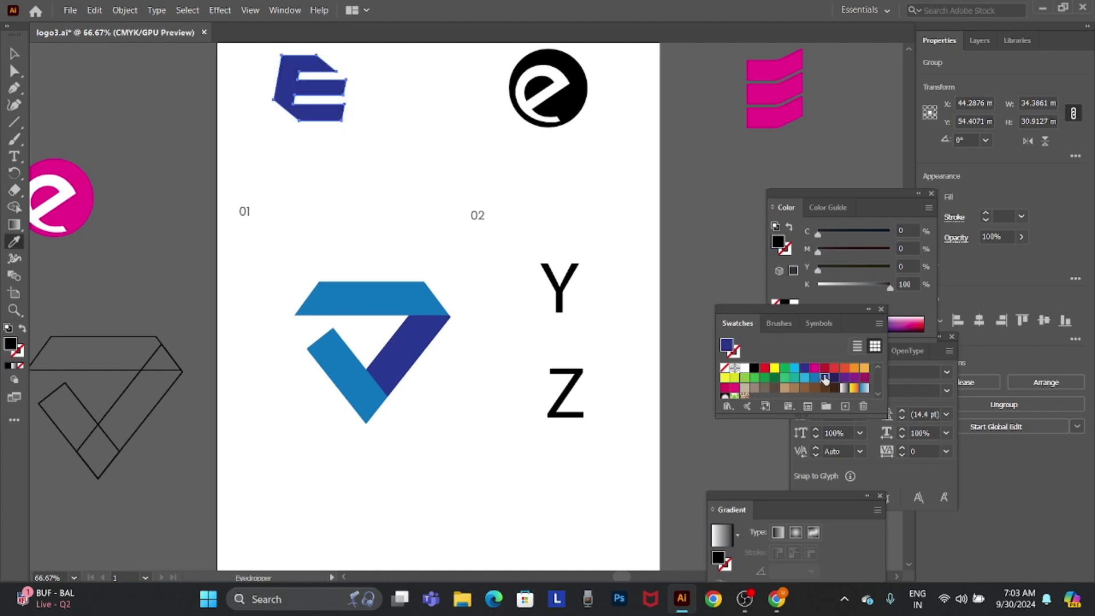
pyautogui.press('v')
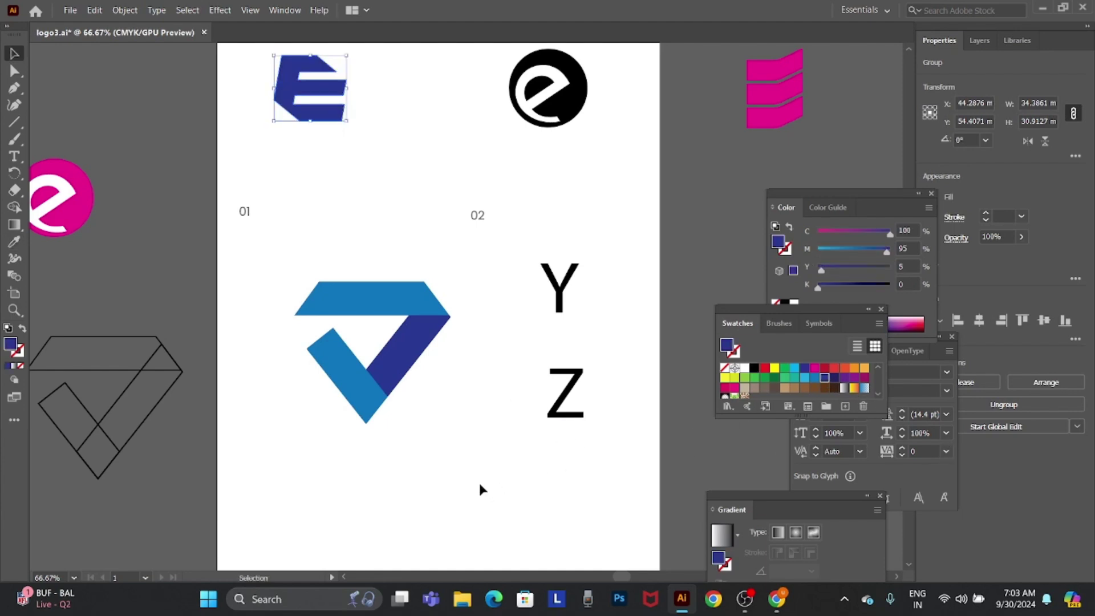
pyautogui.click(480, 489)
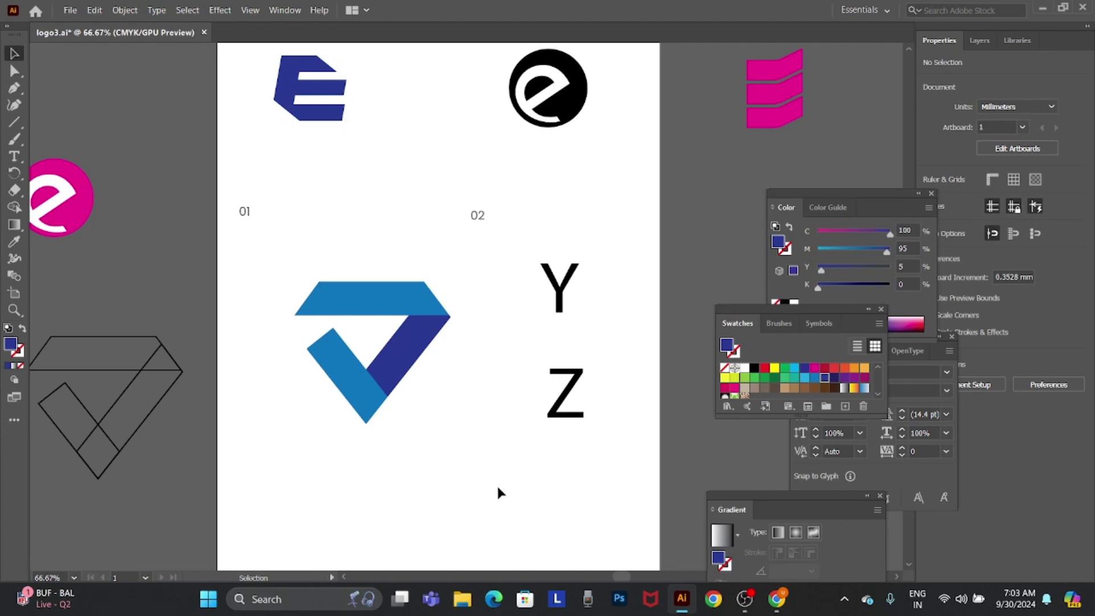
pyautogui.click(573, 119)
pyautogui.press('i')
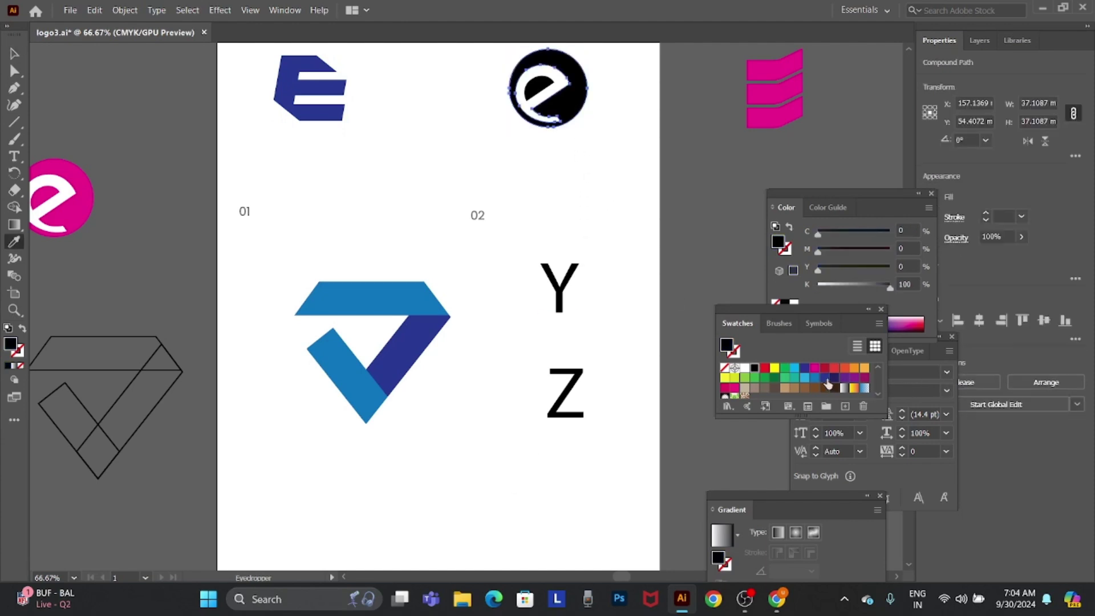
pyautogui.click(825, 378)
pyautogui.press('v')
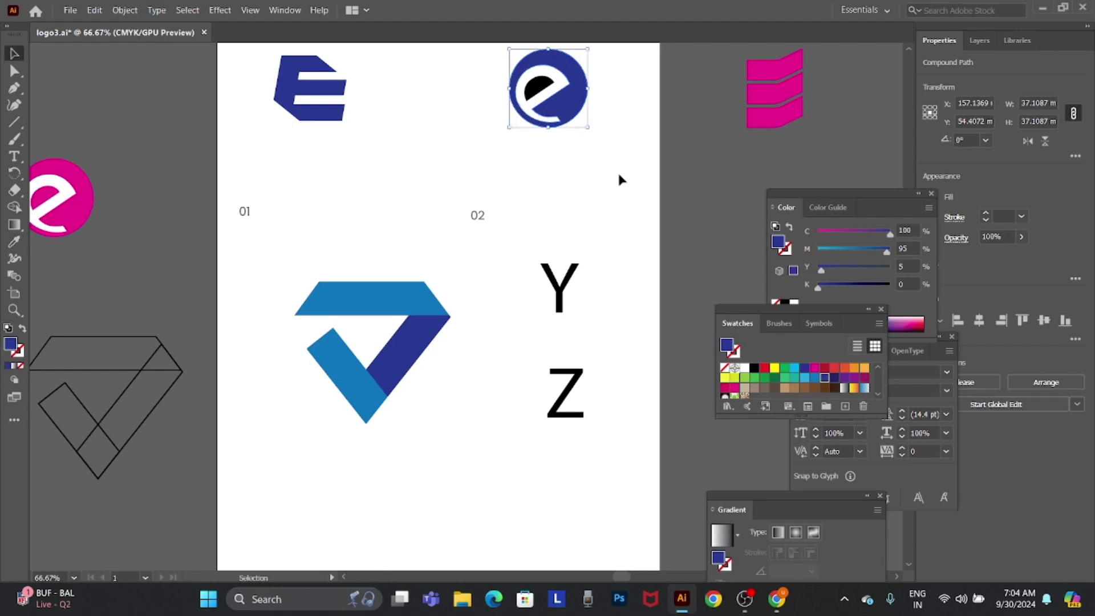
pyautogui.click(615, 170)
# Make the half-disc inside the e light blue
pyautogui.click(545, 86)
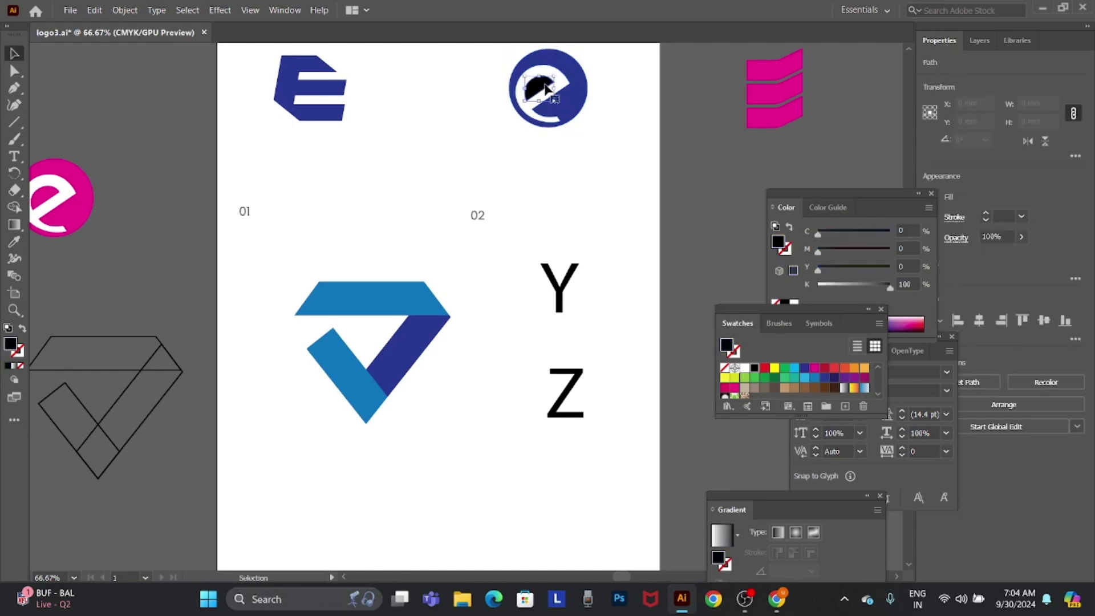
pyautogui.press('i')
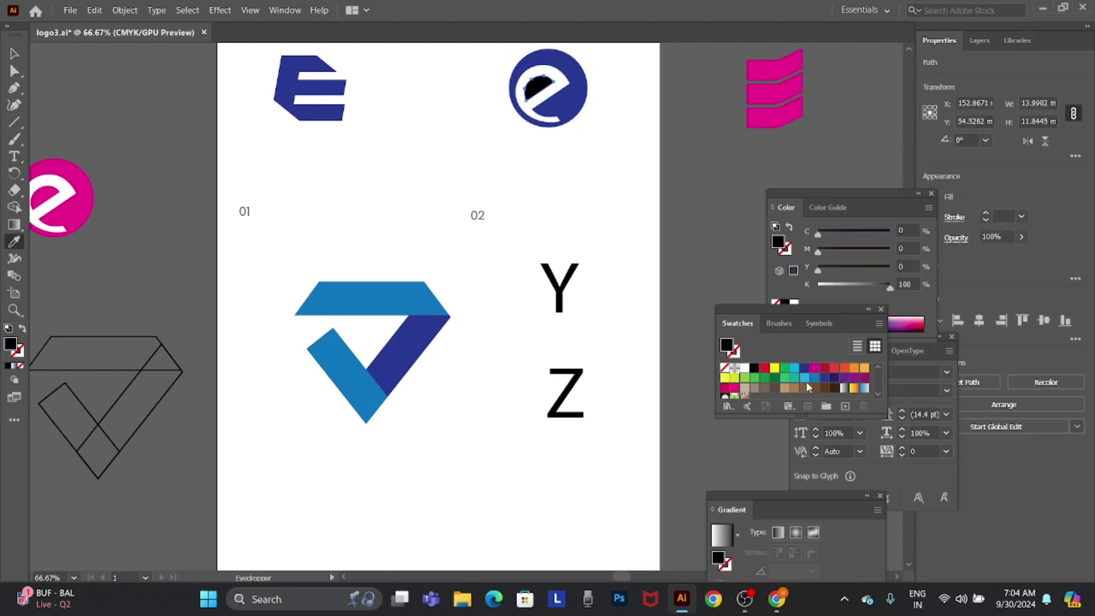
pyautogui.click(805, 378)
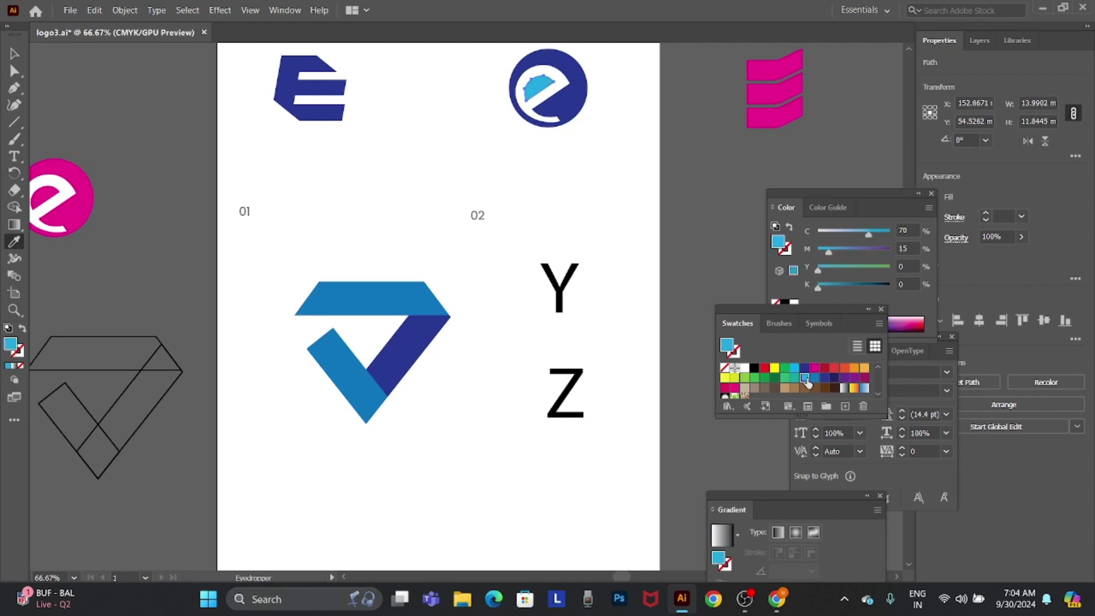
pyautogui.press('v')
pyautogui.click(570, 183)
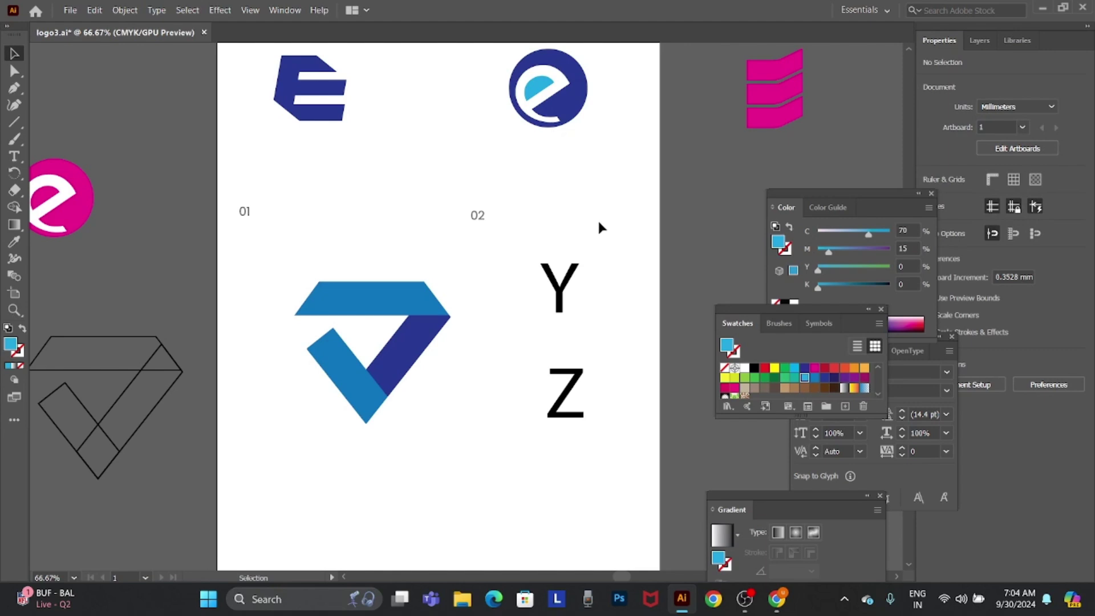
# Eyedrop the circle's dark blue back onto the e logo's inner piece
pyautogui.moveTo(618, 137); pyautogui.dragTo(504, 69)
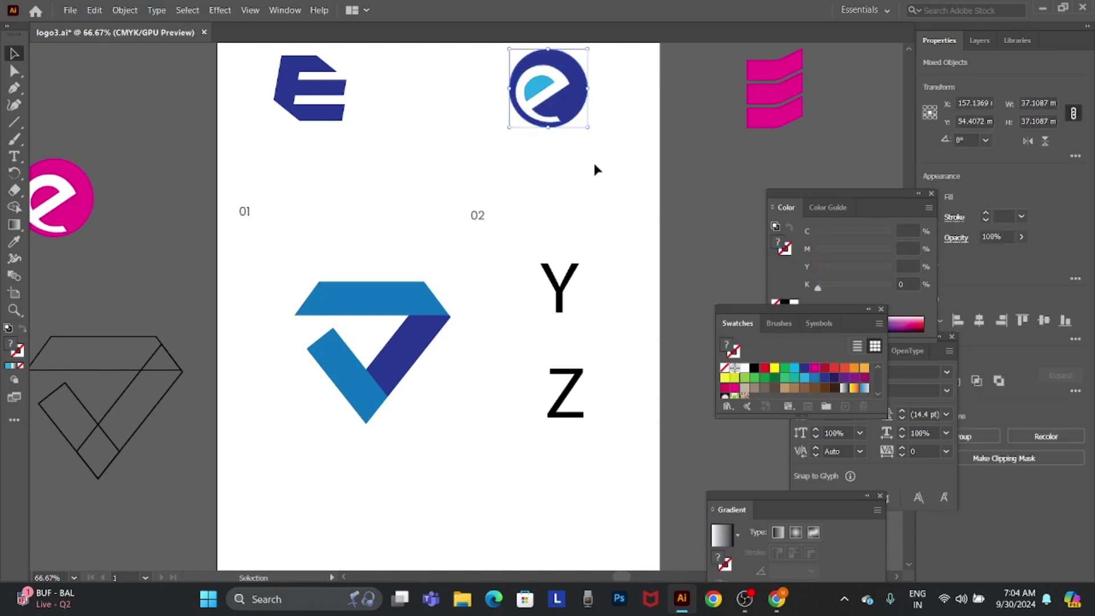
pyautogui.click(14, 207)
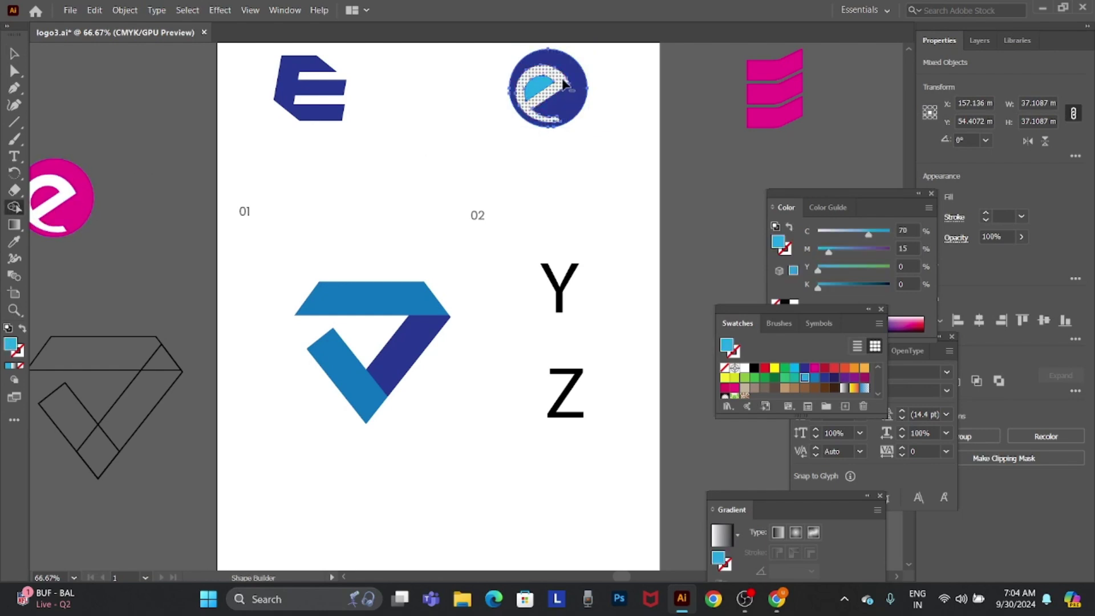
pyautogui.click(588, 201)
pyautogui.press('v')
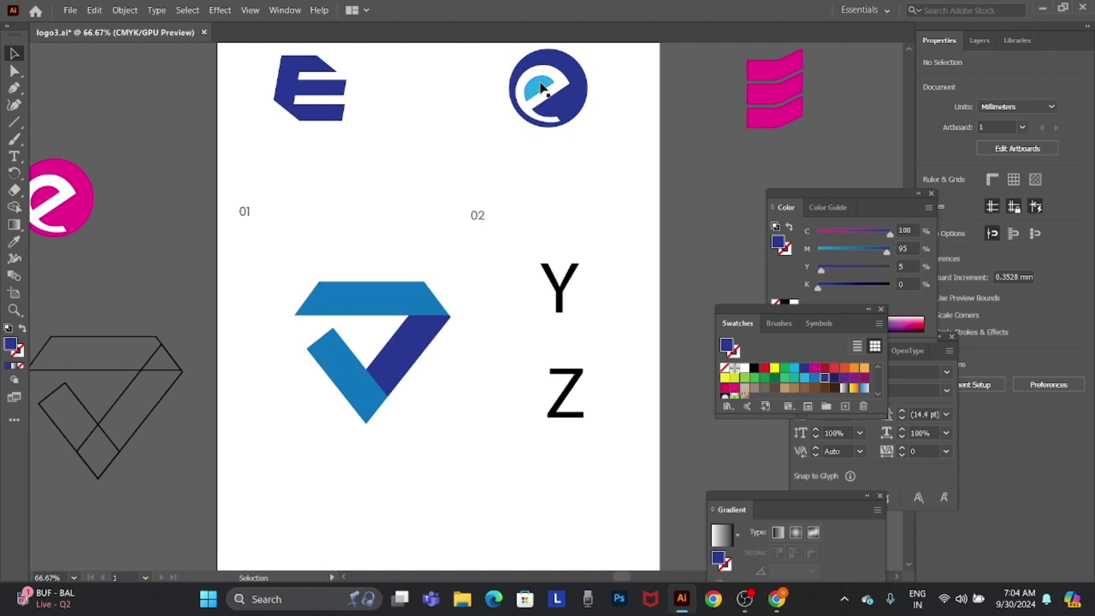
pyautogui.click(540, 88)
pyautogui.press('i')
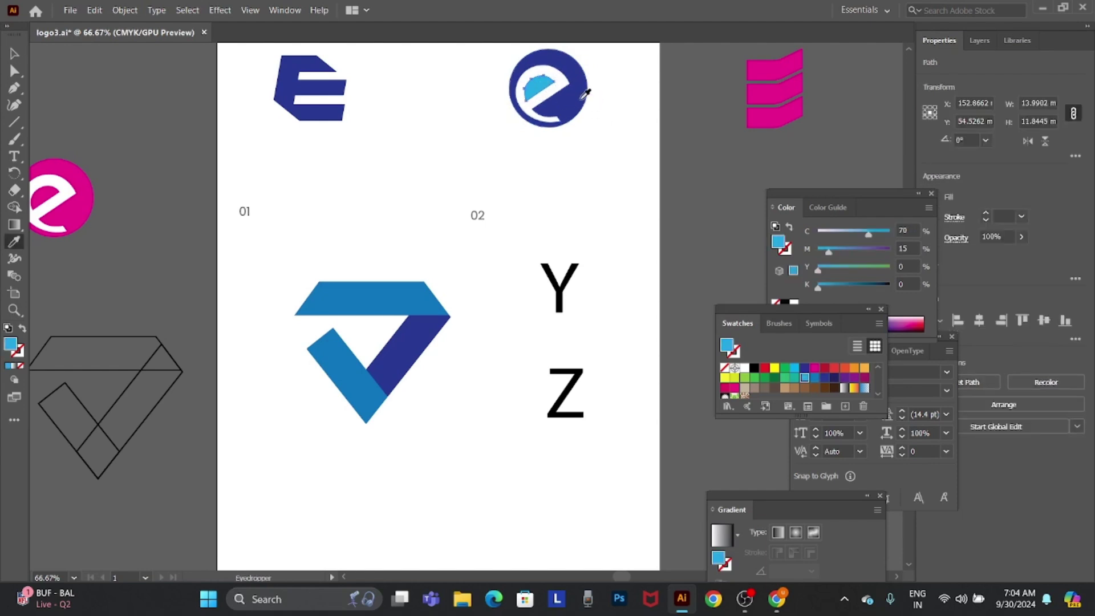
pyautogui.click(583, 100)
pyautogui.press('v')
pyautogui.click(591, 189)
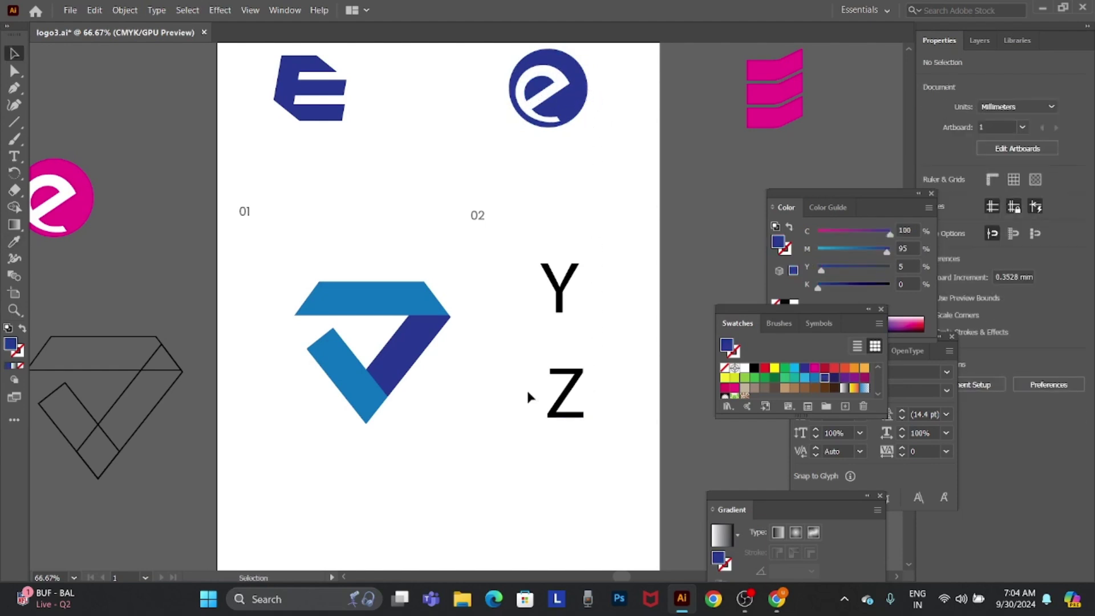
# Select the V logo and zoom in closely on it
pyautogui.moveTo(287, 273)
pyautogui.mouseDown()
pyautogui.moveTo(433, 454)
pyautogui.moveTo(427, 389)
pyautogui.mouseUp()
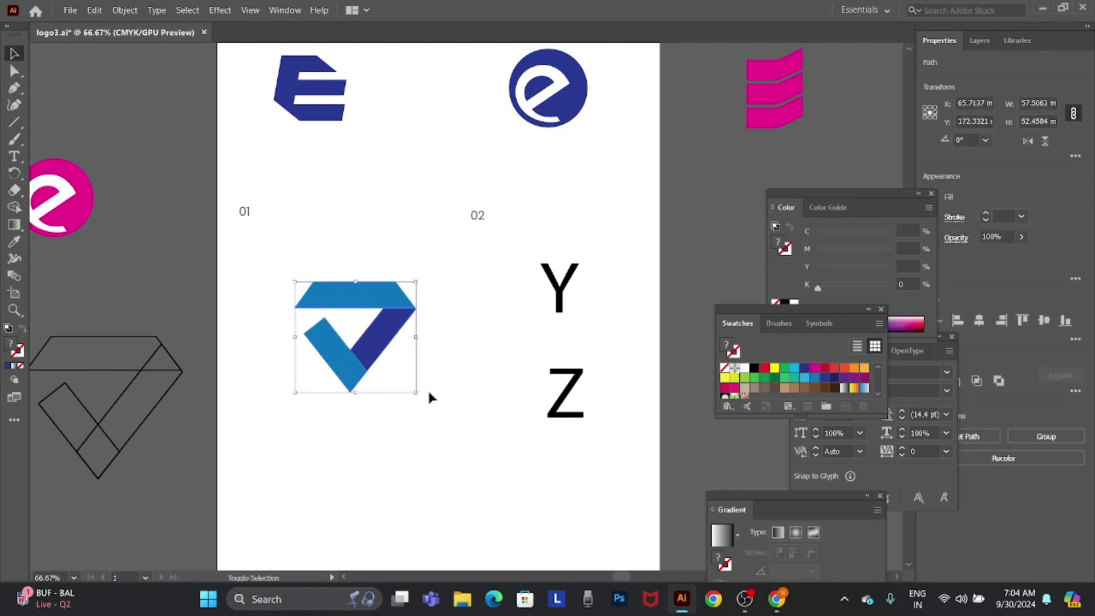
pyautogui.click(457, 365)
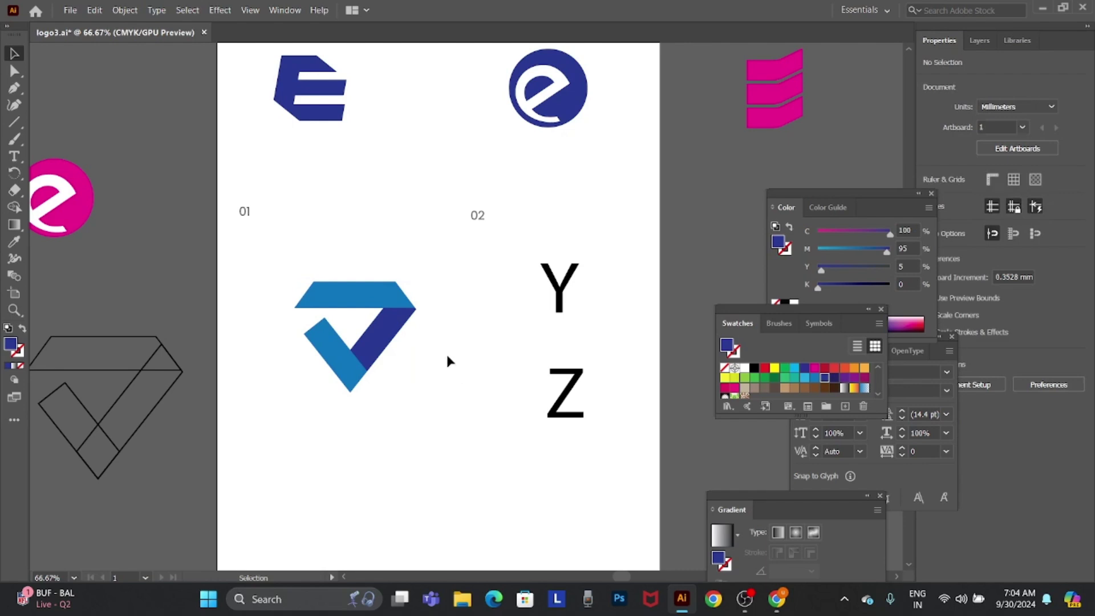
pyautogui.press('z')
pyautogui.click(411, 320)
pyautogui.click(496, 308)
# Apply a gradient fill to the V logo's dark arm
pyautogui.press('v')
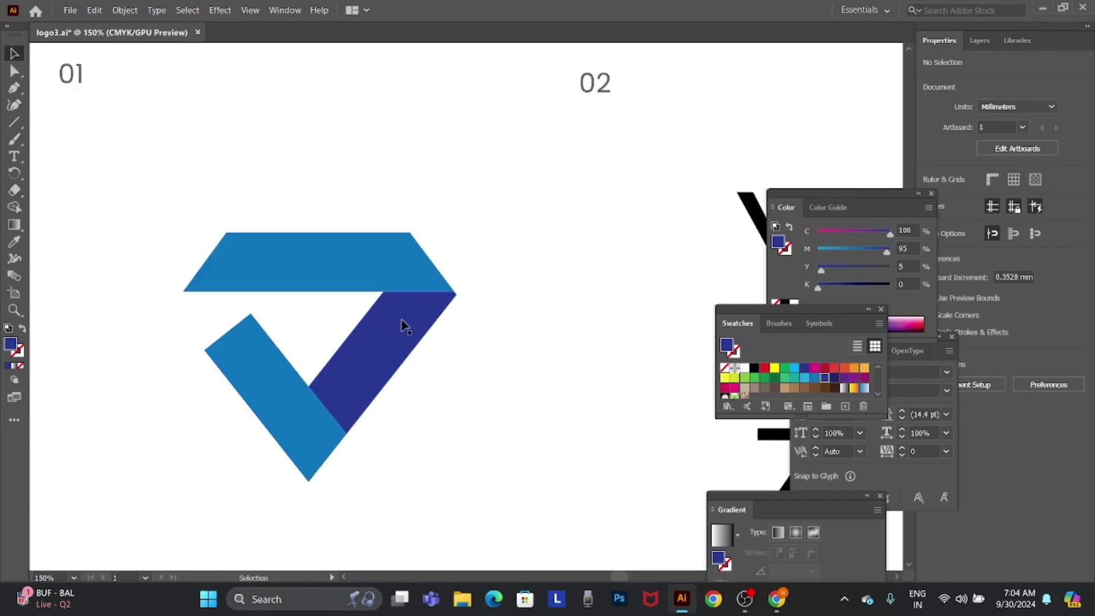
pyautogui.click(384, 354)
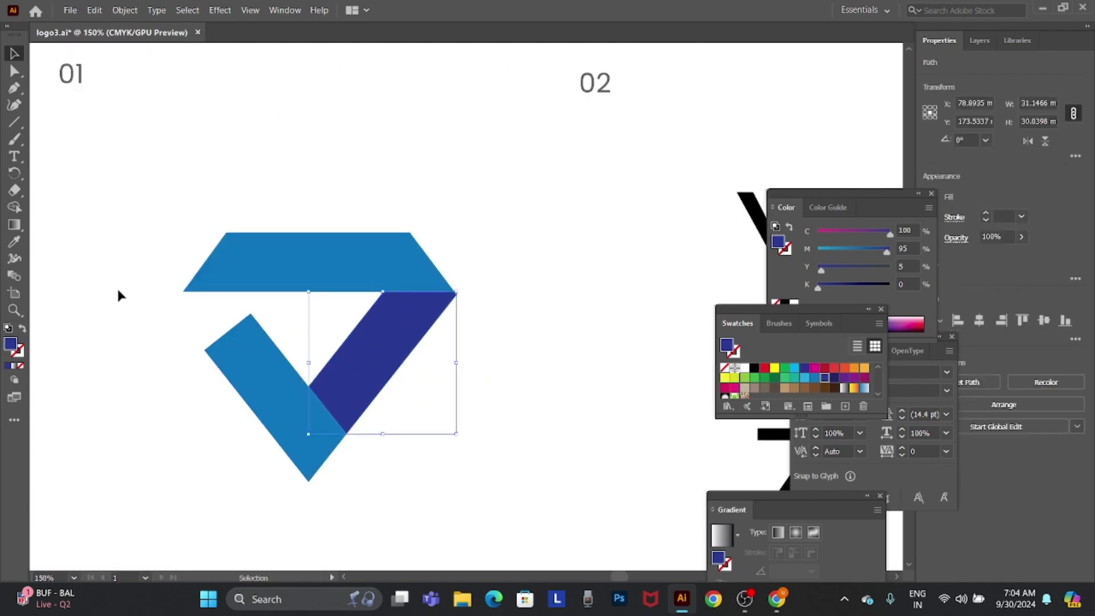
pyautogui.click(16, 366)
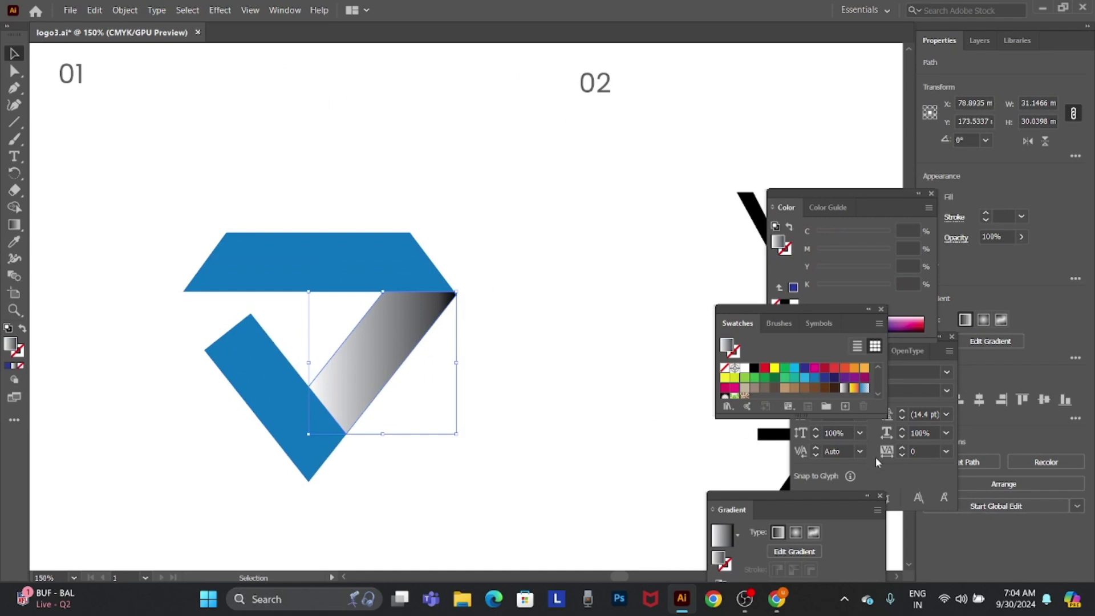
pyautogui.moveTo(801, 497); pyautogui.dragTo(681, 145)
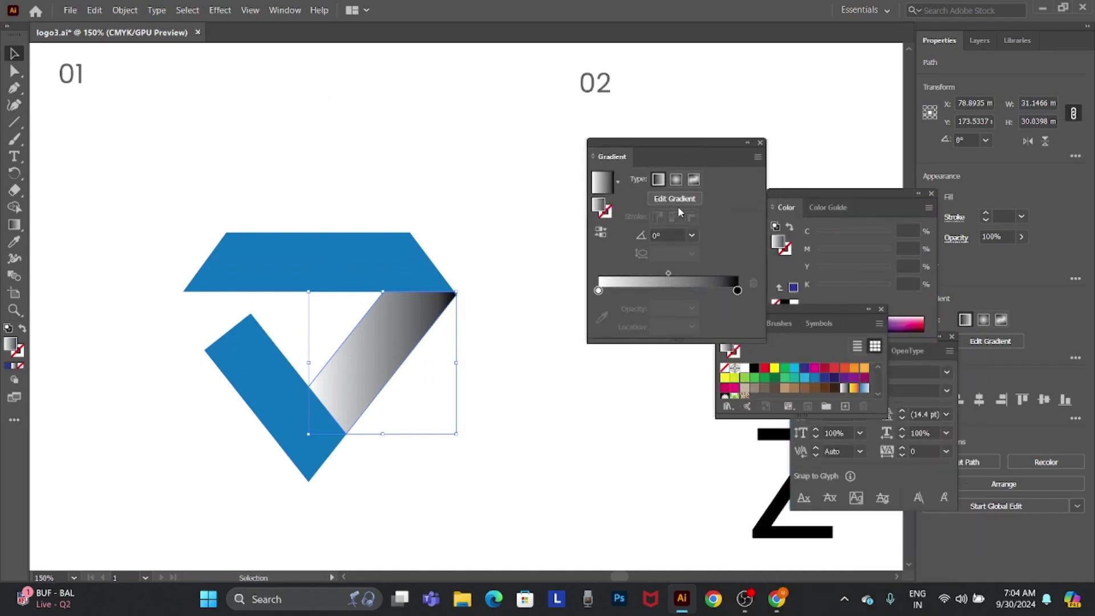
pyautogui.click(738, 291)
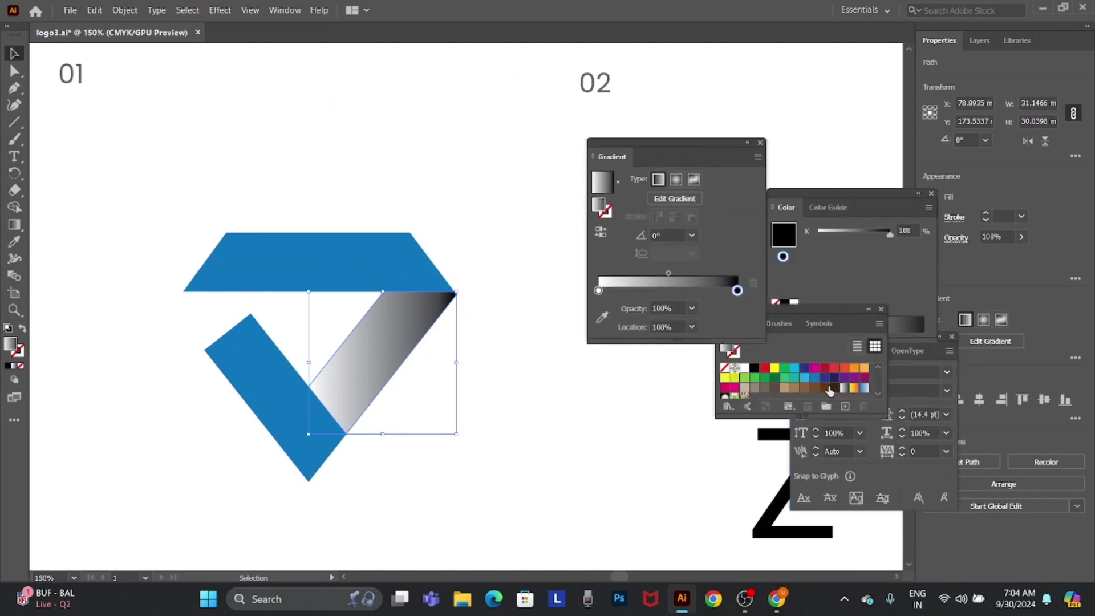
pyautogui.click(833, 378)
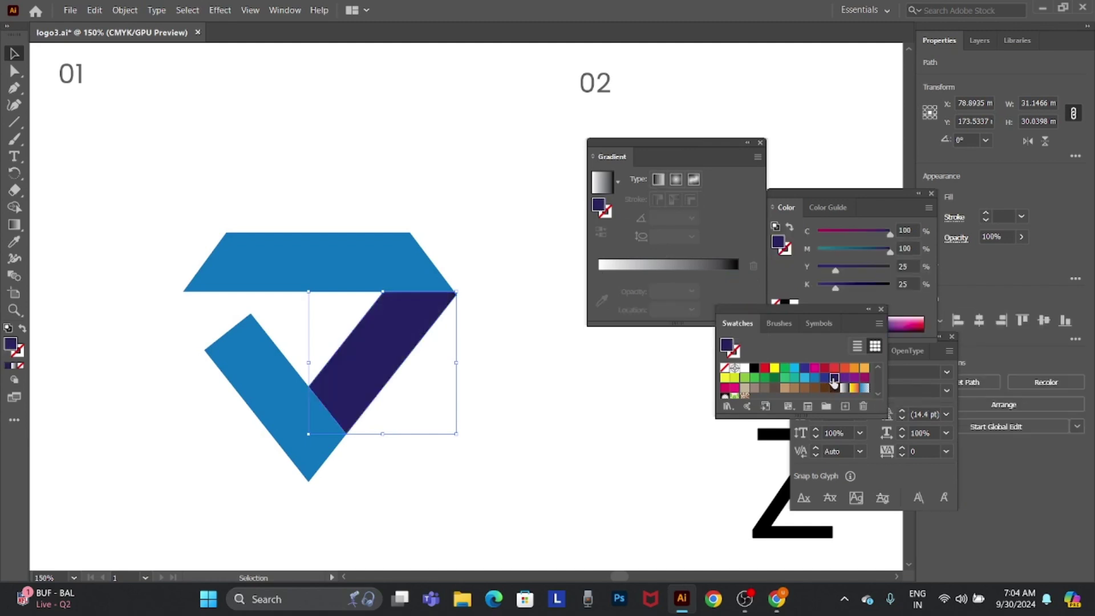
pyautogui.click(637, 264)
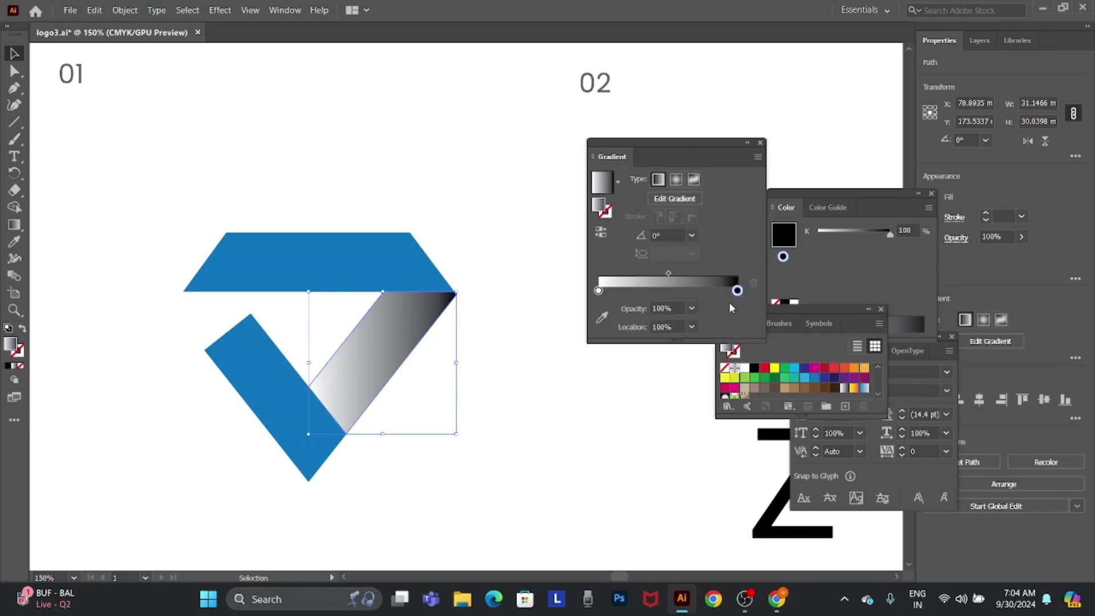
# Set both gradient end stops navy and add a light blue middle stop
pyautogui.click(604, 318)
pyautogui.click(834, 377)
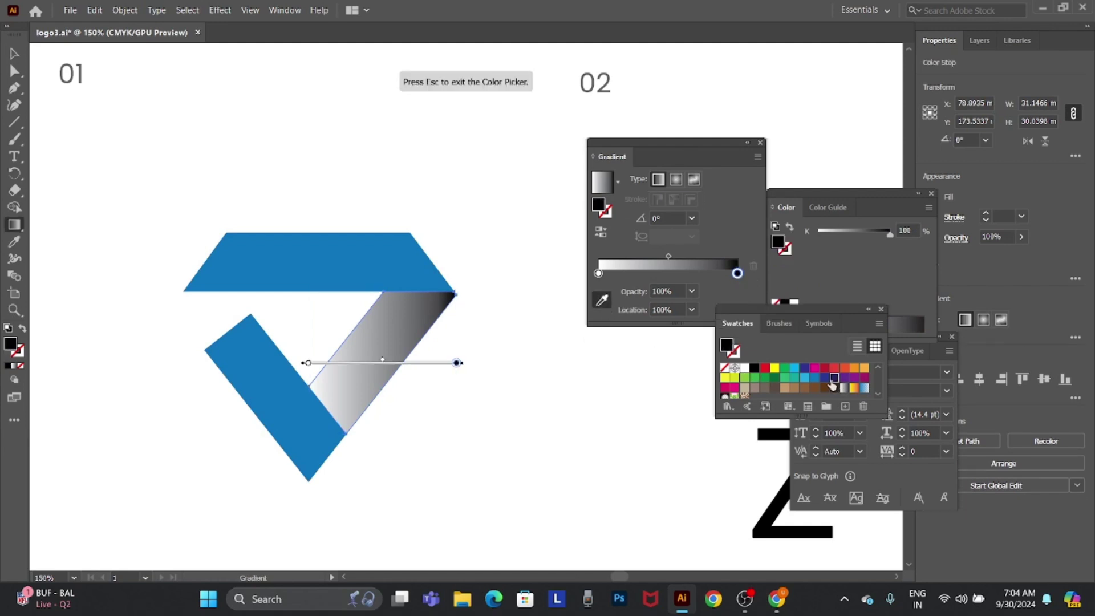
pyautogui.click(598, 274)
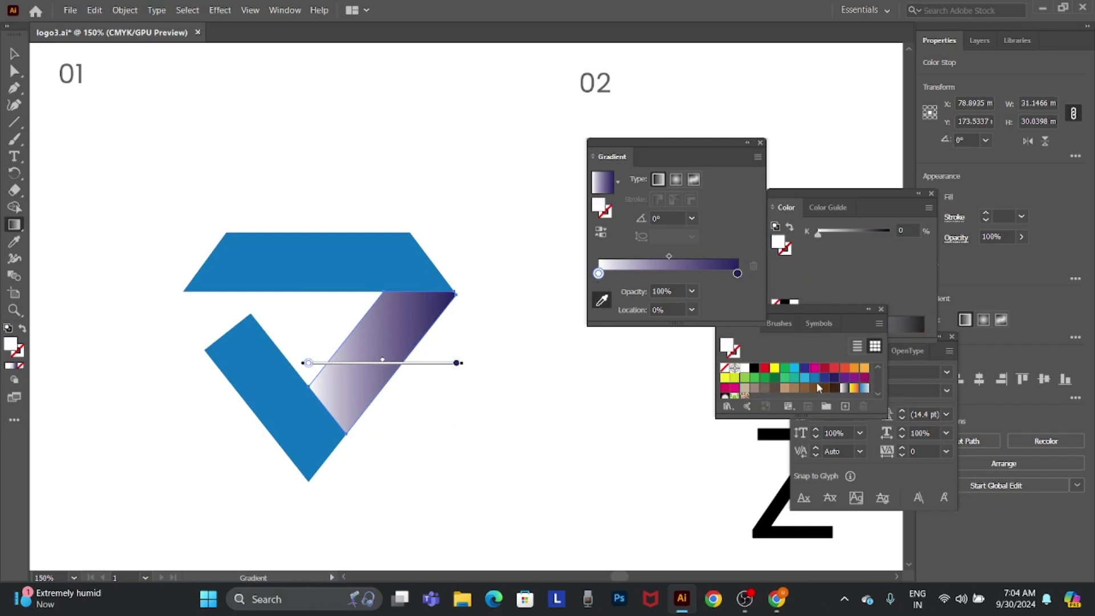
pyautogui.click(834, 378)
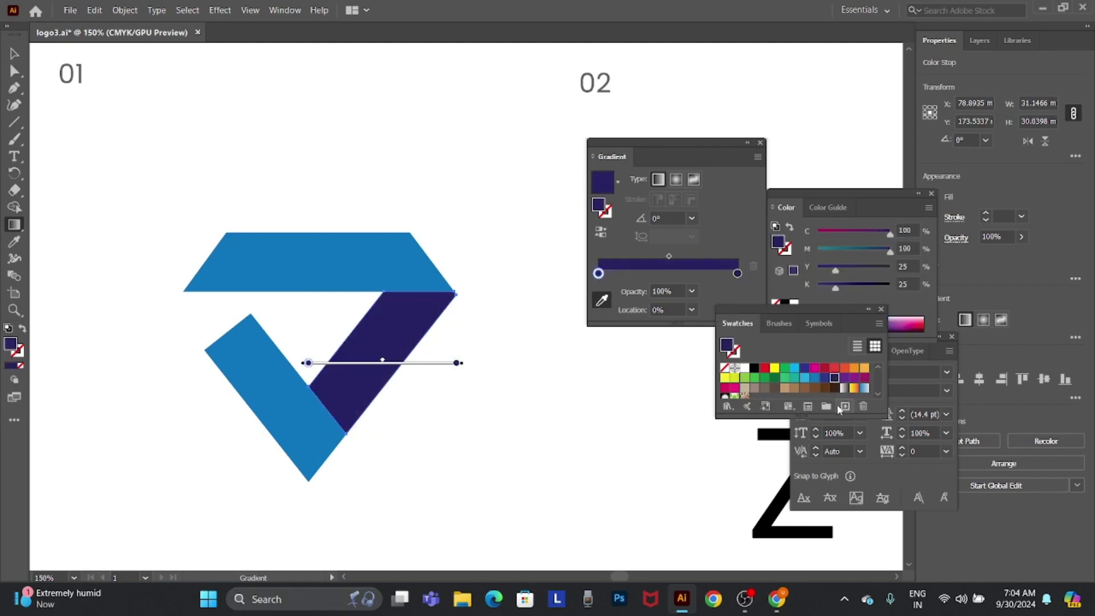
pyautogui.click(671, 278)
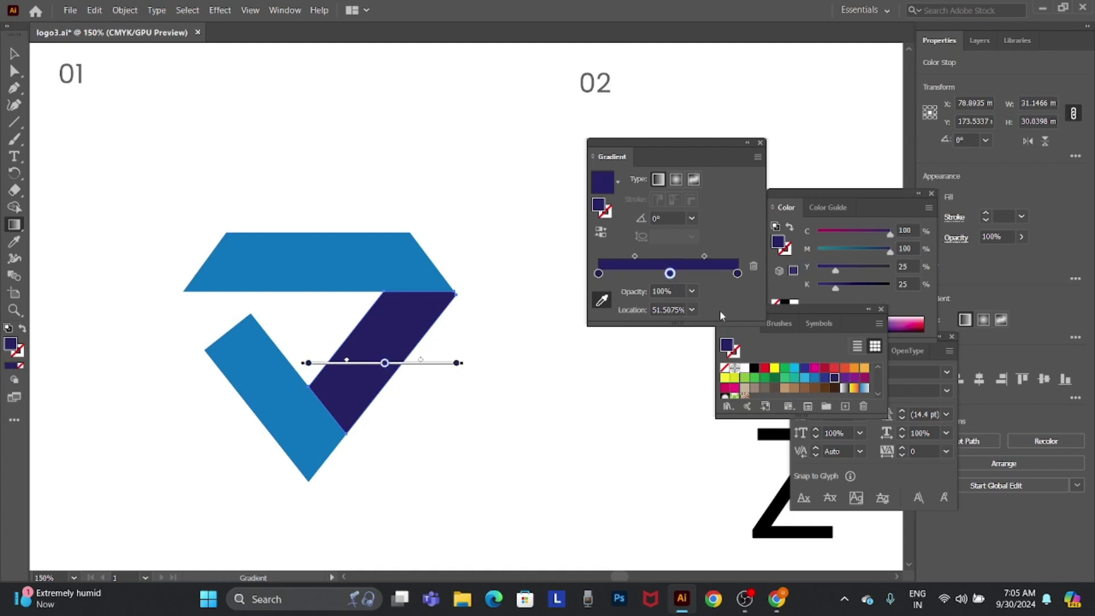
pyautogui.click(816, 379)
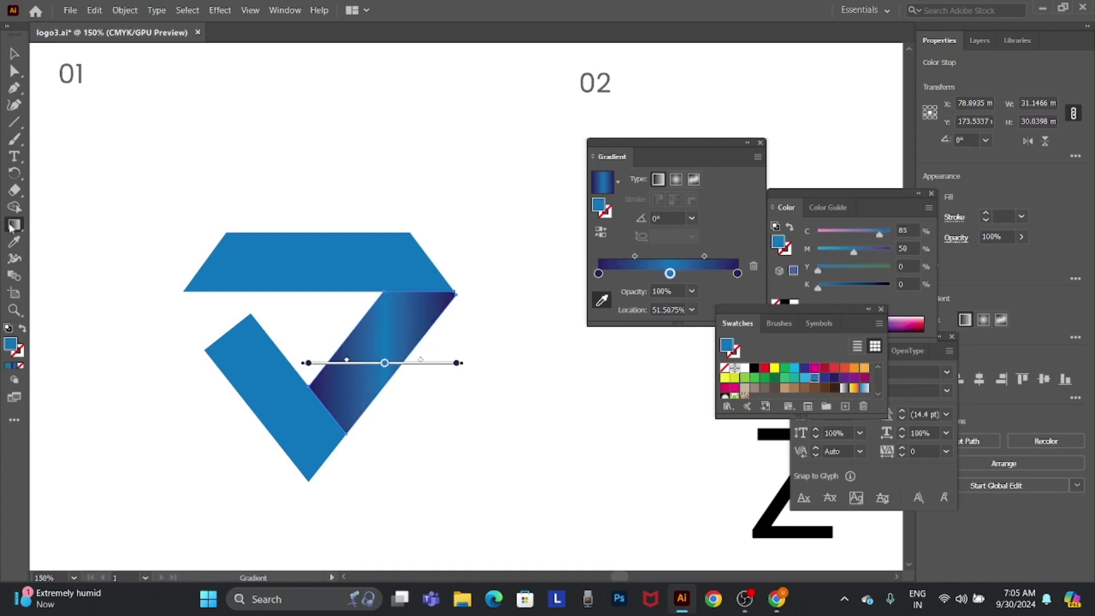
# Run the gradient diagonally along the arm with the Gradient tool
pyautogui.click(10, 51)
pyautogui.click(15, 226)
pyautogui.moveTo(412, 294); pyautogui.dragTo(316, 423)
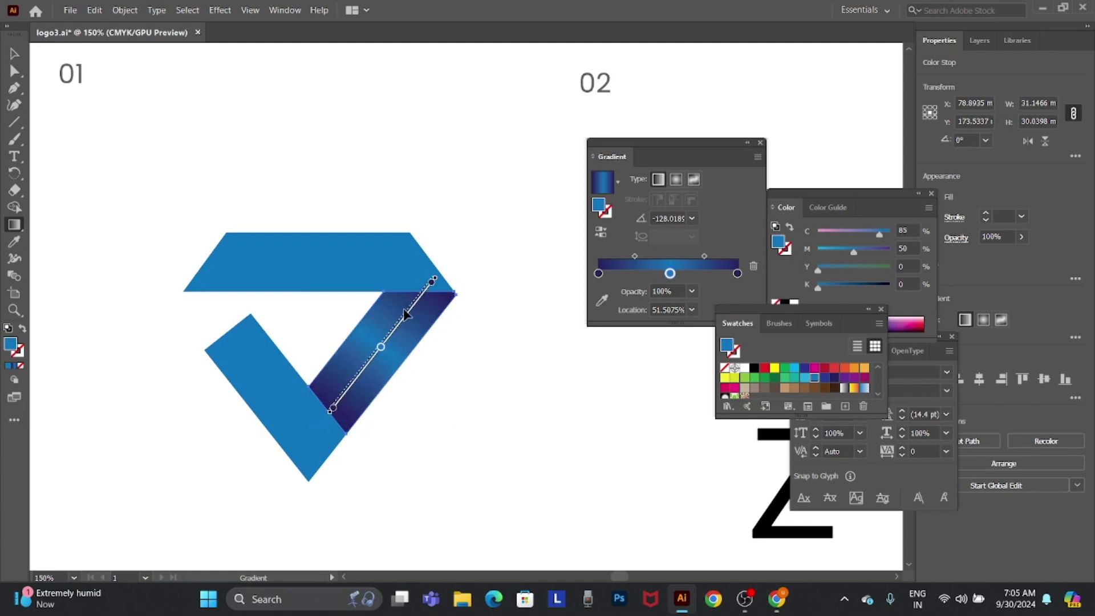
pyautogui.moveTo(391, 329); pyautogui.dragTo(407, 303)
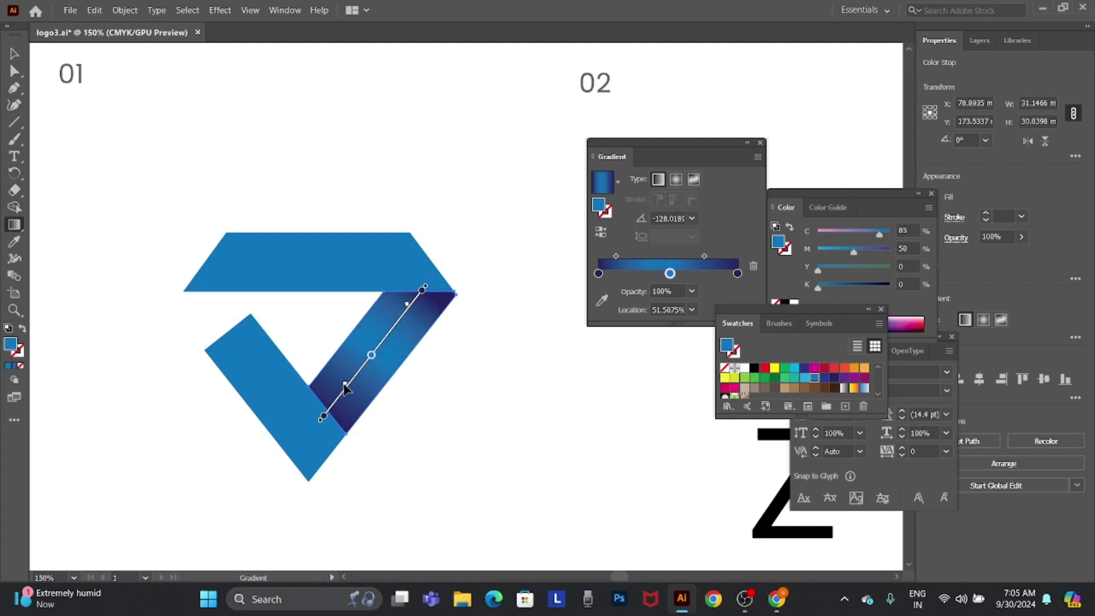
pyautogui.press('v')
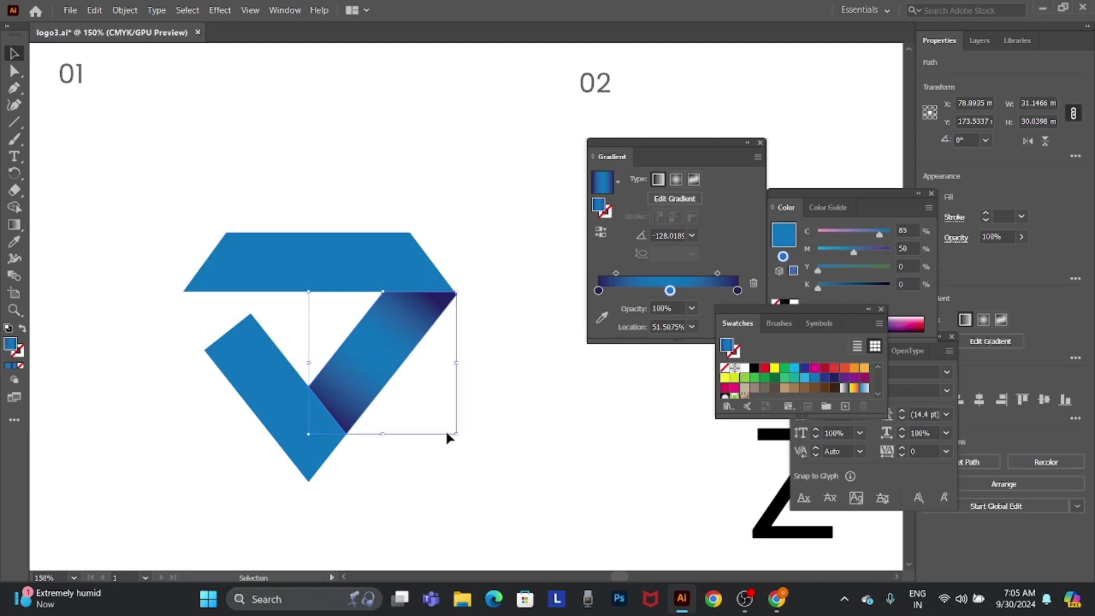
pyautogui.click(459, 479)
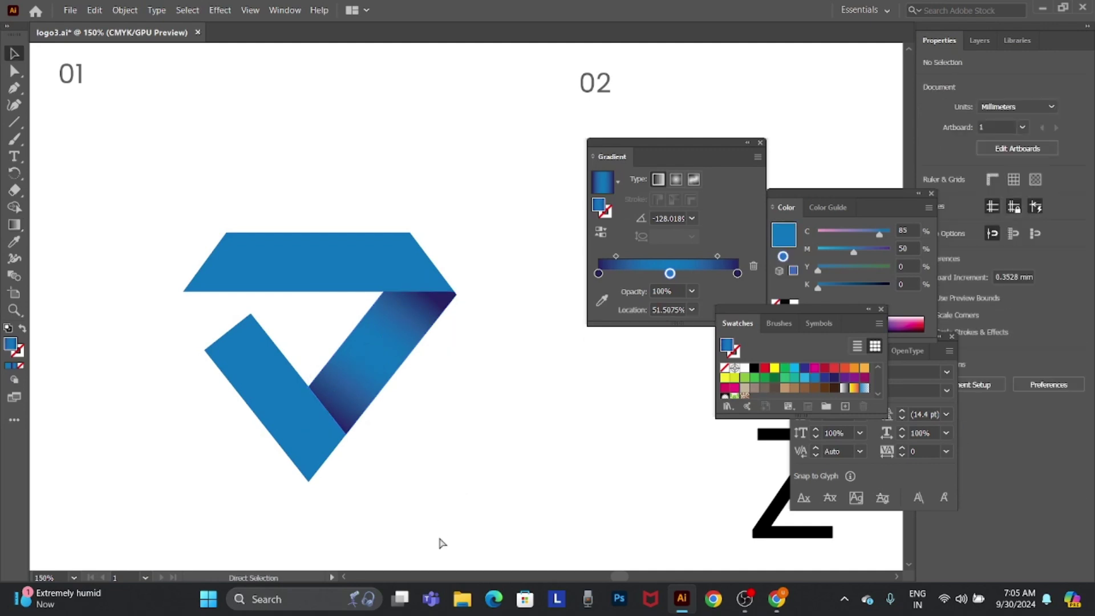
# Zoom to the logos and reapply the dark blue fill to the V logo's arm
pyautogui.hotkey('ctrl', '-')
pyautogui.hotkey('ctrl', '-')
pyautogui.hotkey('ctrl', '-')
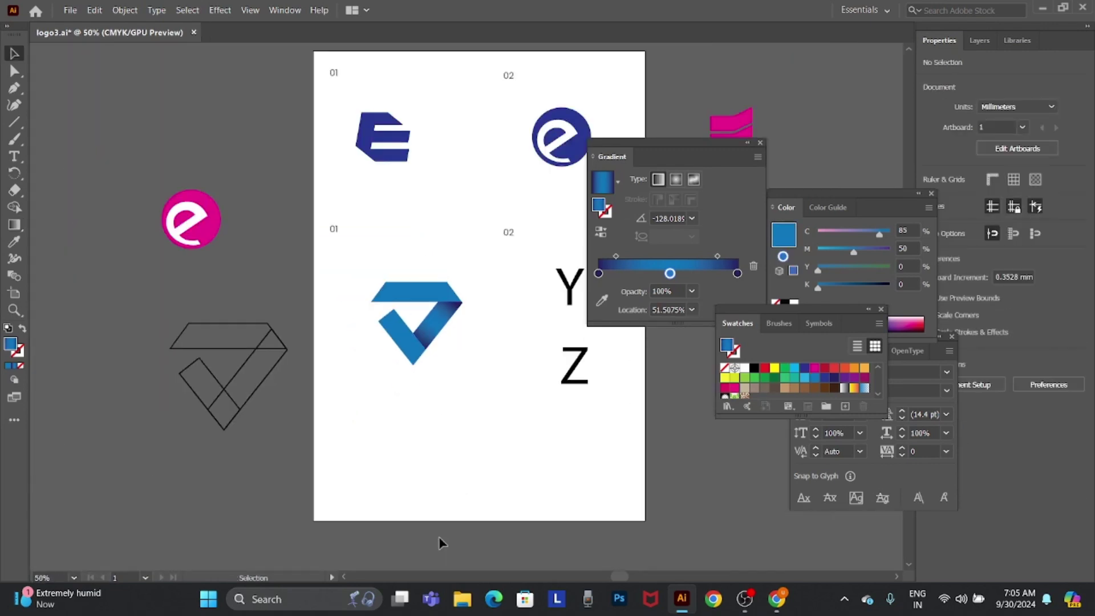
pyautogui.hotkey('ctrl', '+')
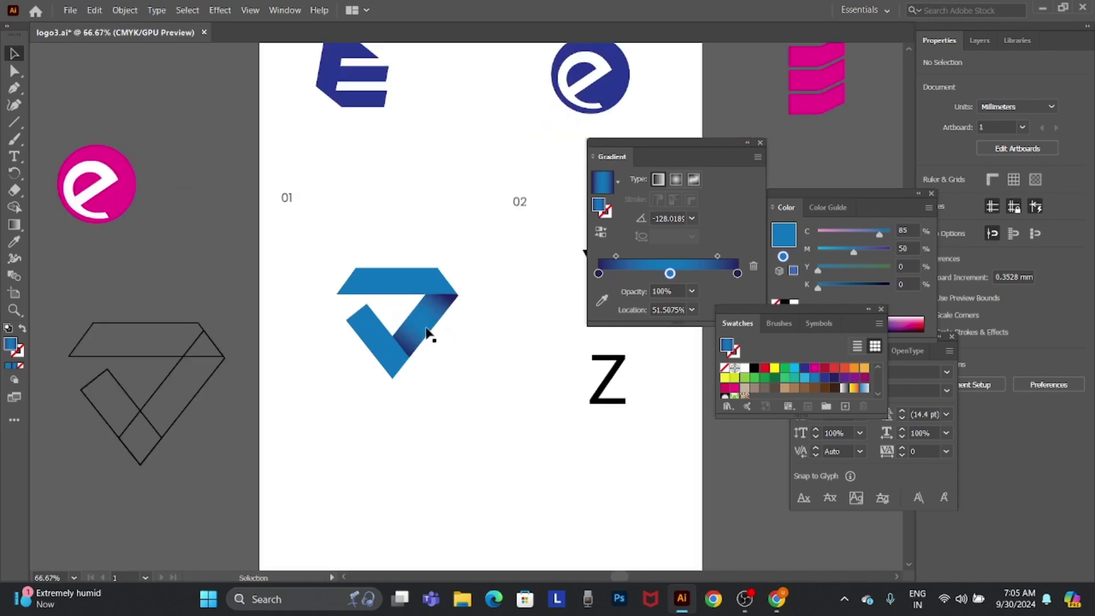
pyautogui.click(425, 322)
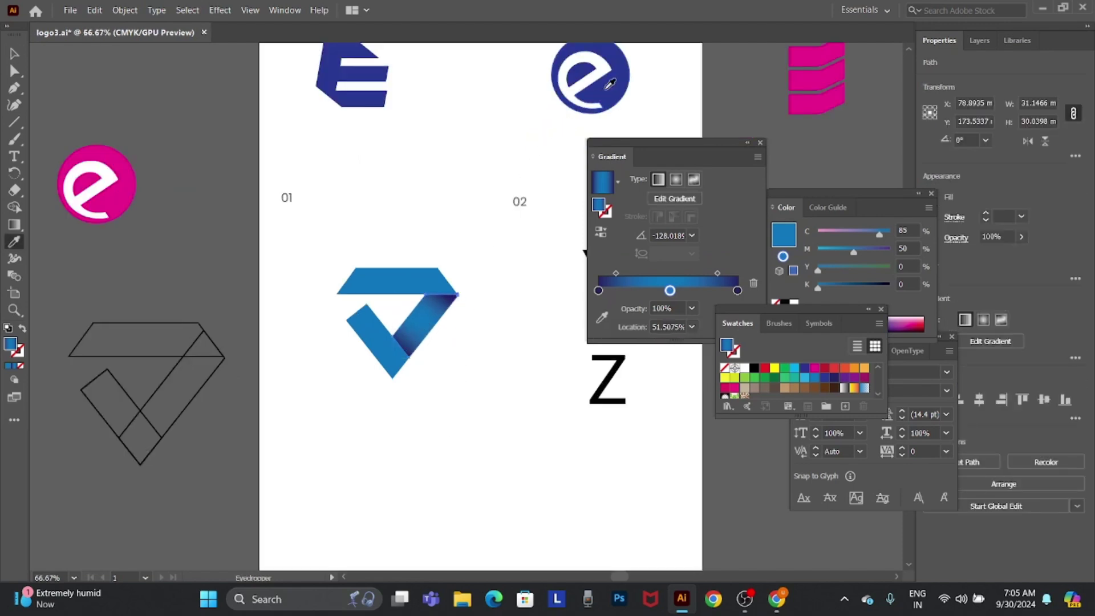
pyautogui.press(',')
pyautogui.click(481, 437)
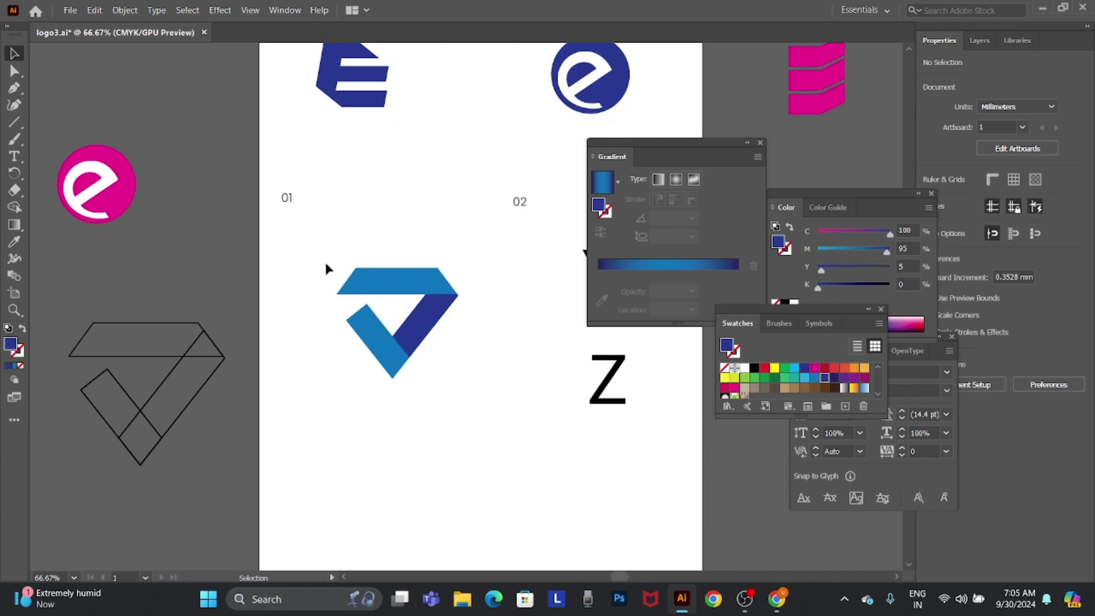
# Scale the V logo down under 01 and nudge the E logo slightly right
pyautogui.moveTo(324, 259); pyautogui.dragTo(487, 419)
pyautogui.moveTo(458, 379); pyautogui.dragTo(434, 357)
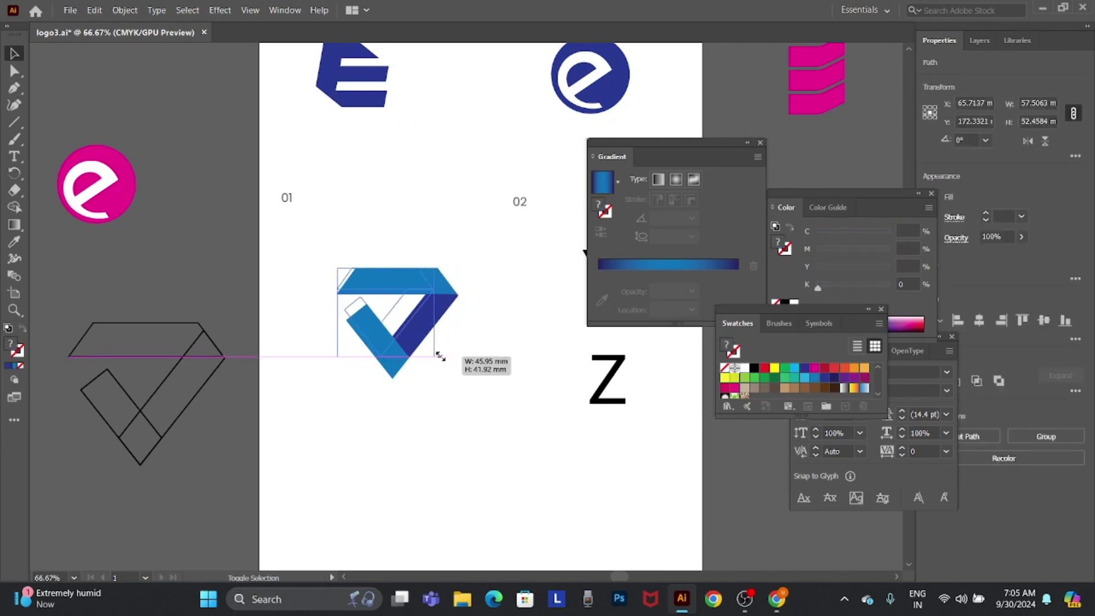
pyautogui.moveTo(415, 304); pyautogui.dragTo(399, 260)
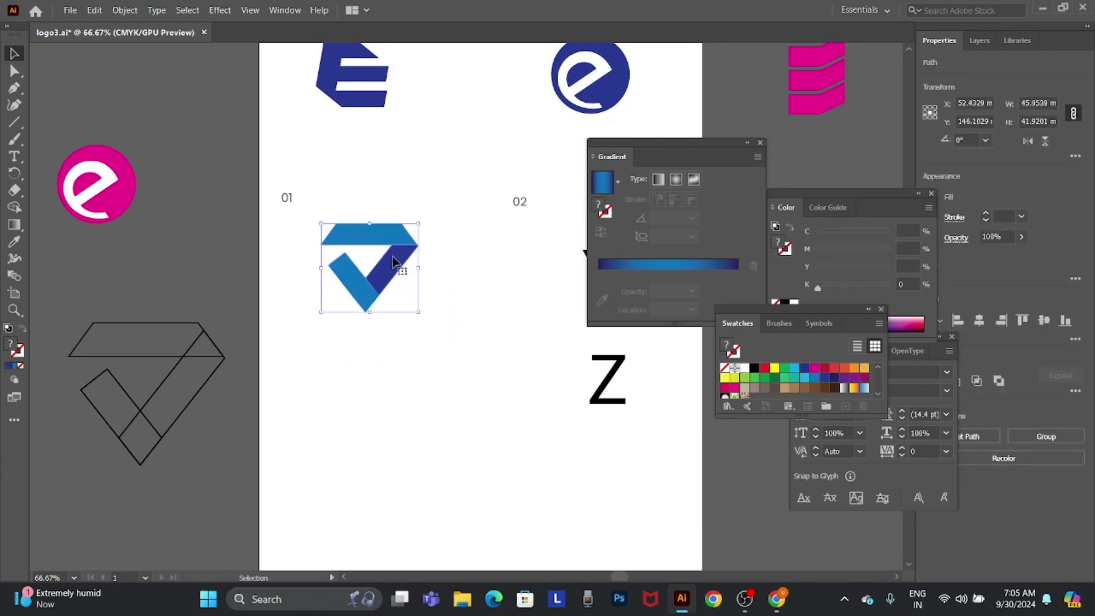
pyautogui.moveTo(418, 223); pyautogui.dragTo(430, 213)
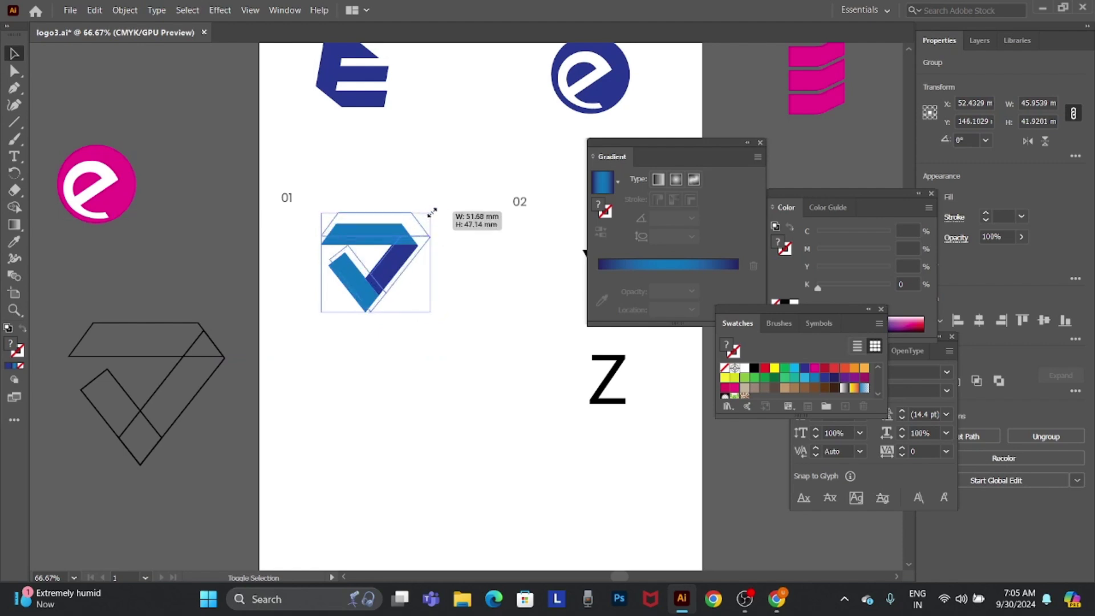
pyautogui.moveTo(443, 373); pyautogui.dragTo(443, 428)
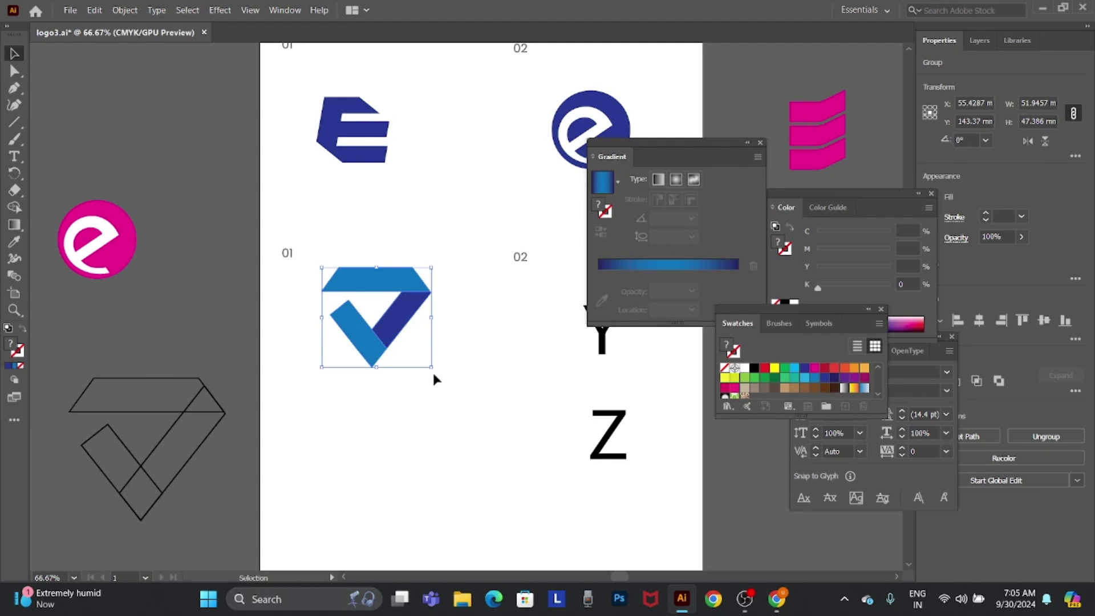
pyautogui.moveTo(432, 368); pyautogui.dragTo(418, 349)
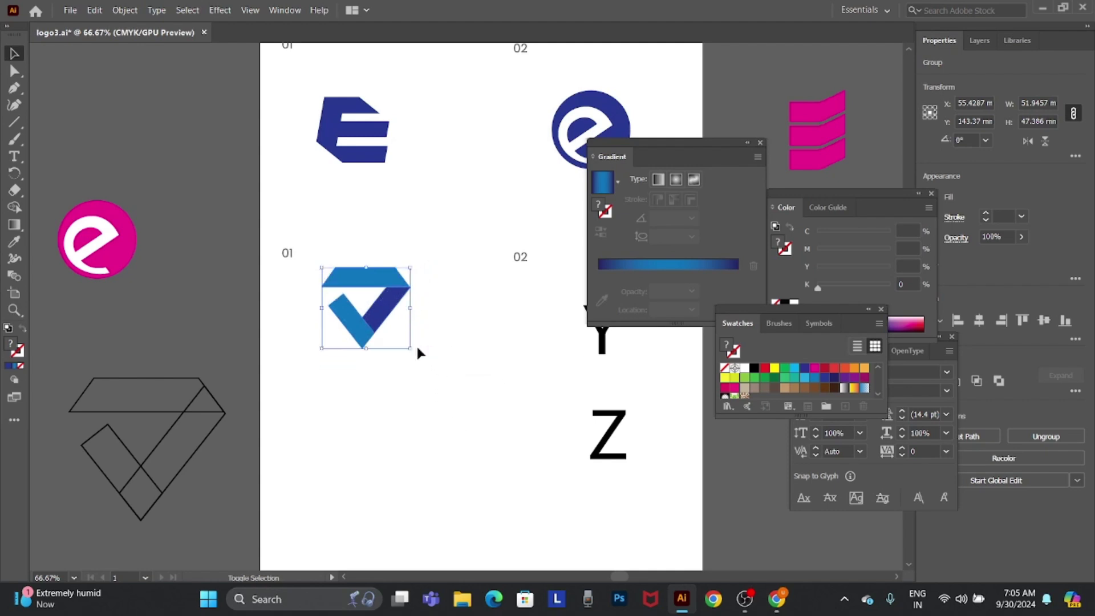
pyautogui.moveTo(295, 81); pyautogui.dragTo(381, 166)
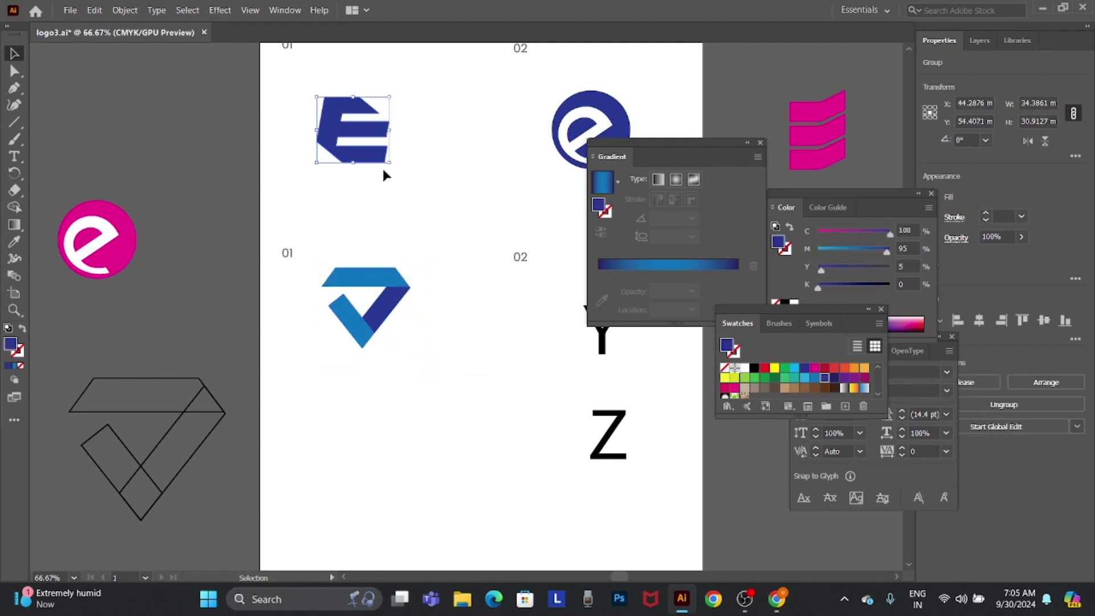
pyautogui.hotkey('shift', 'Right')
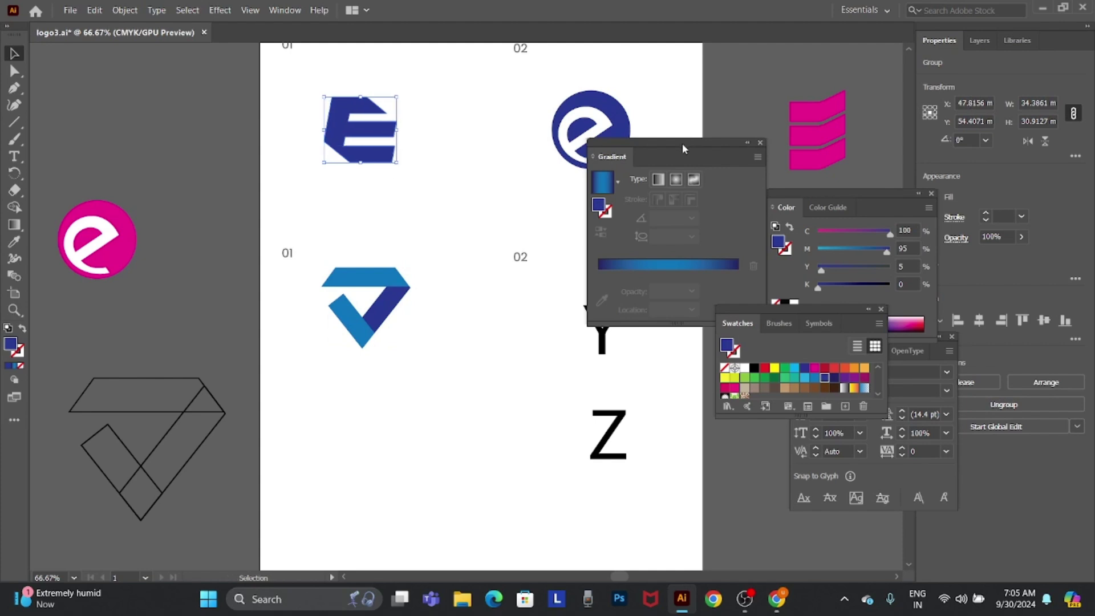
# Draw a long flat rectangle beside the Z with a blue outline and no fill
pyautogui.moveTo(682, 143); pyautogui.dragTo(784, 160)
pyautogui.moveTo(599, 375); pyautogui.dragTo(497, 364)
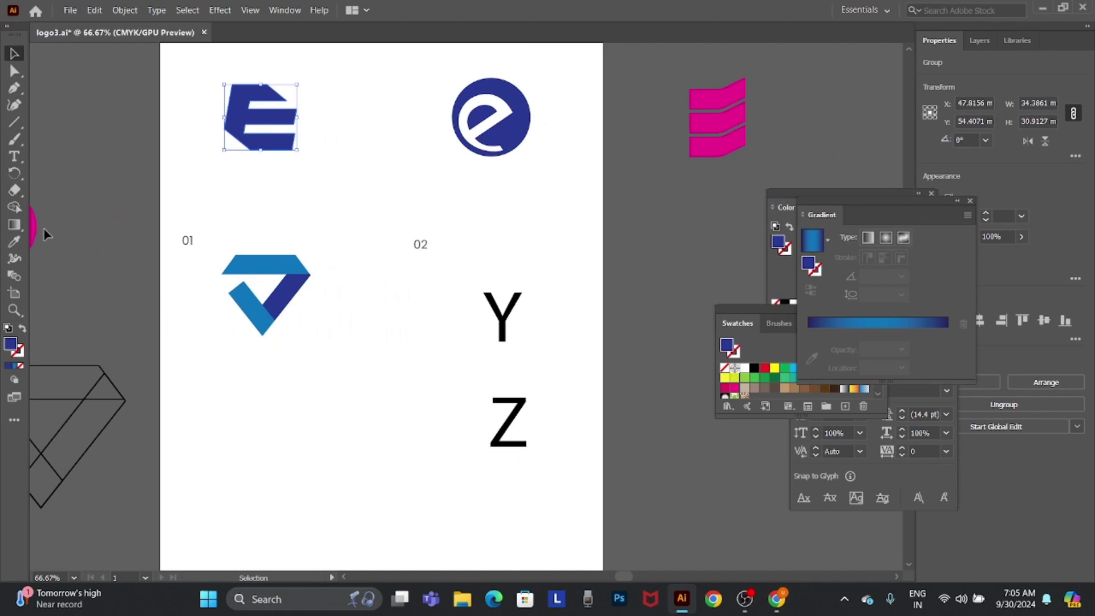
pyautogui.click(14, 122)
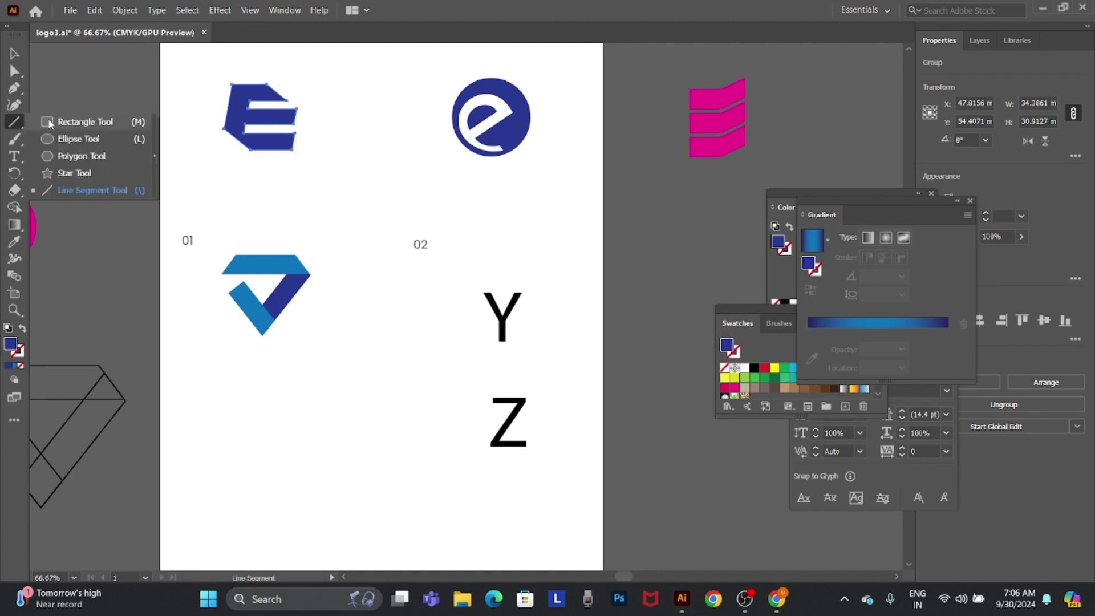
pyautogui.click(80, 122)
pyautogui.moveTo(279, 402); pyautogui.dragTo(417, 435)
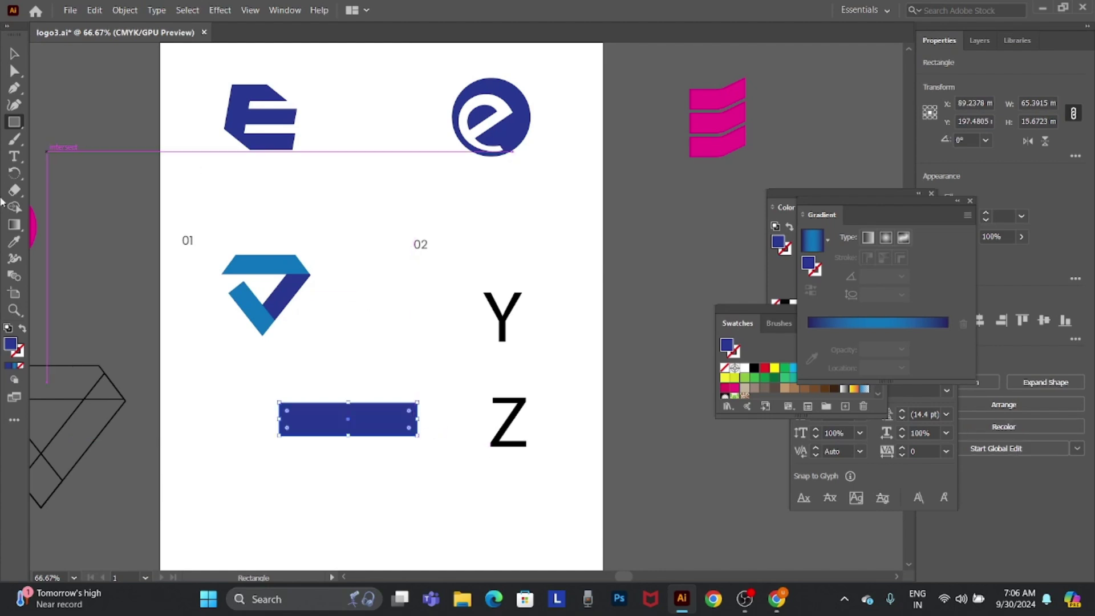
pyautogui.click(22, 331)
# Duplicate the rectangle directly below the original
pyautogui.press('v')
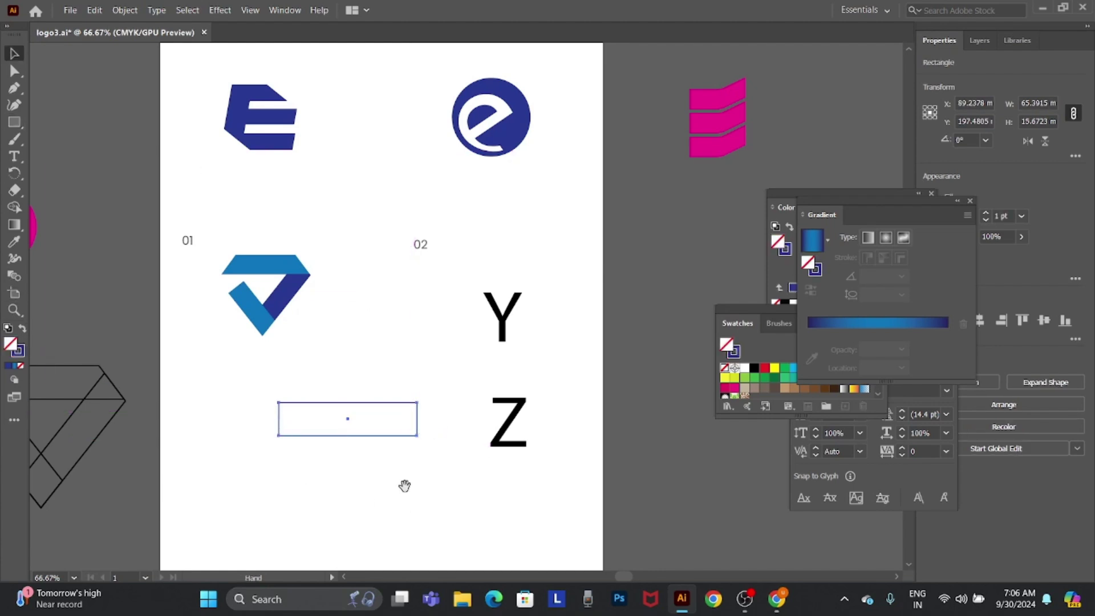
pyautogui.moveTo(403, 485); pyautogui.dragTo(452, 323)
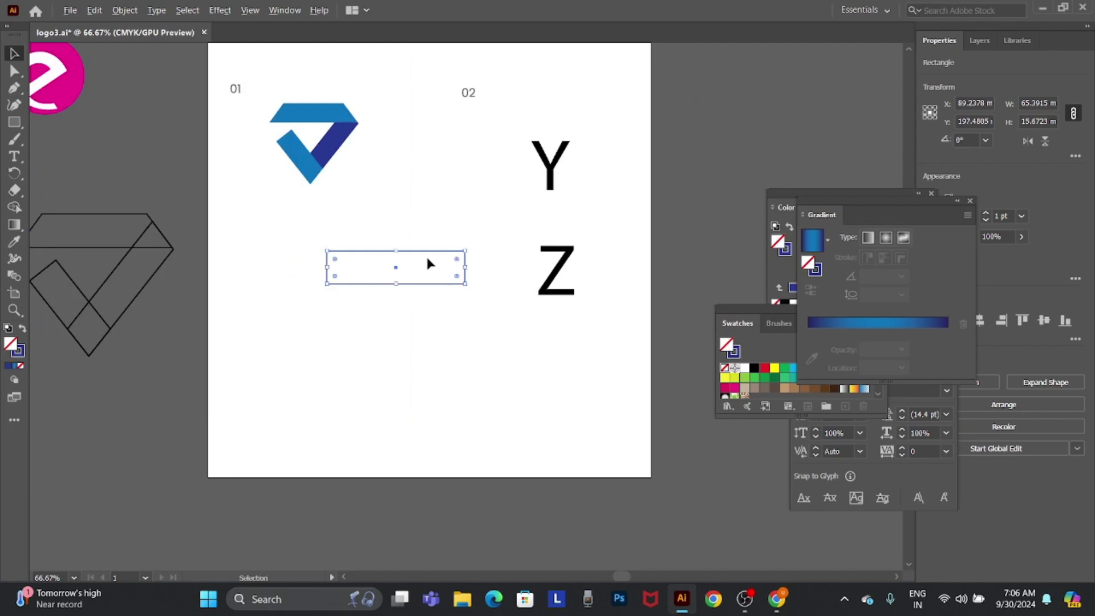
pyautogui.hotkey('alt', 'Down')
pyautogui.press('Down')
pyautogui.press('Down')
pyautogui.press('Down')
pyautogui.press('Down')
pyautogui.press('Down')
pyautogui.press('Down')
pyautogui.press('Down')
pyautogui.press('Down')
pyautogui.press('Down')
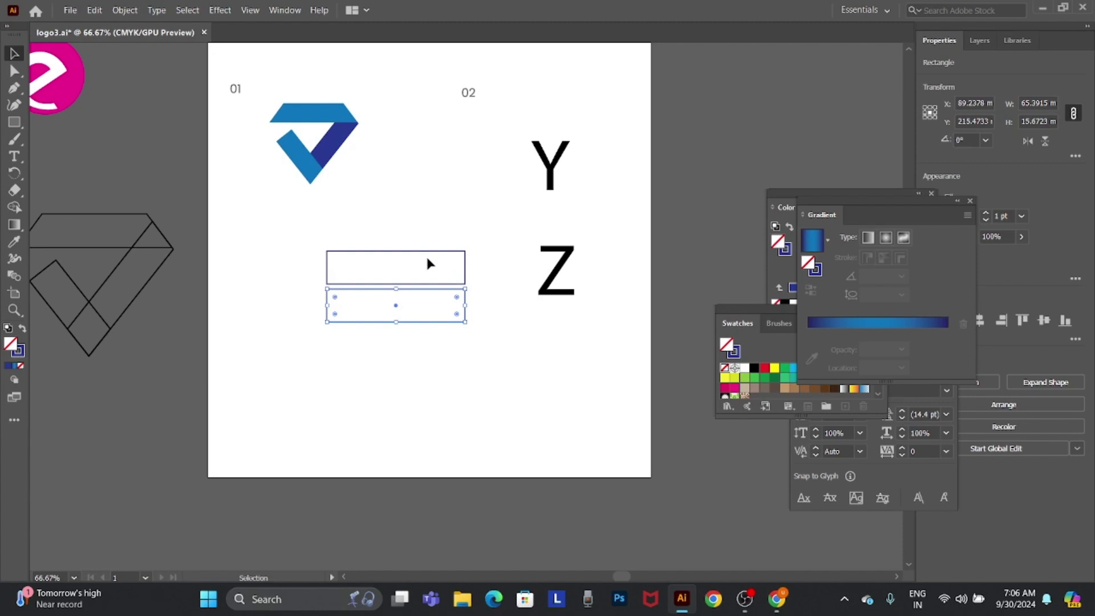
# Retype the letter Z as E
pyautogui.click(569, 263)
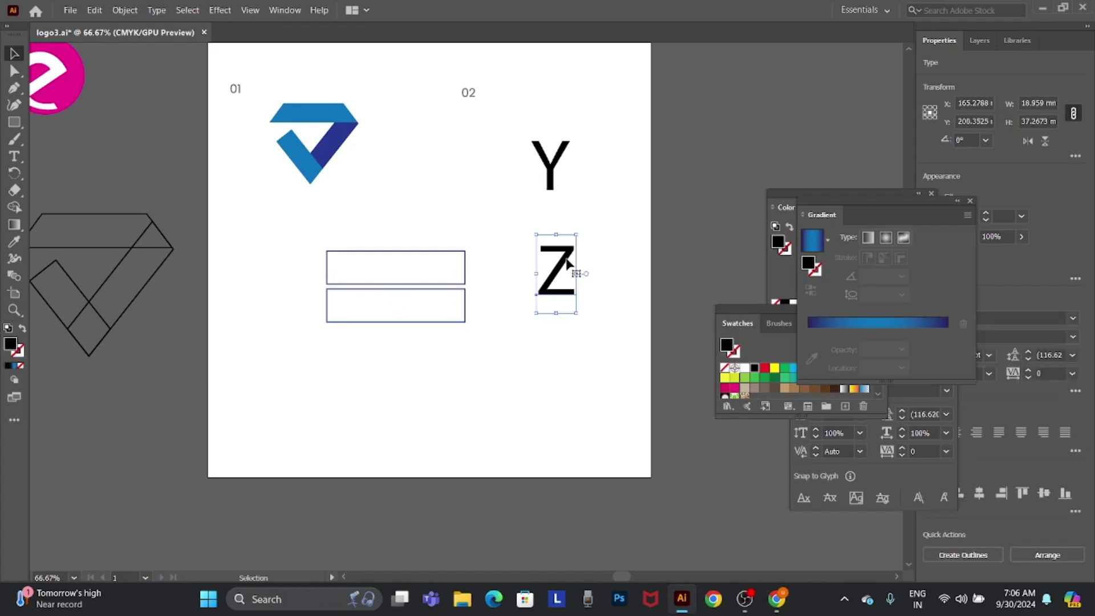
pyautogui.press('r')
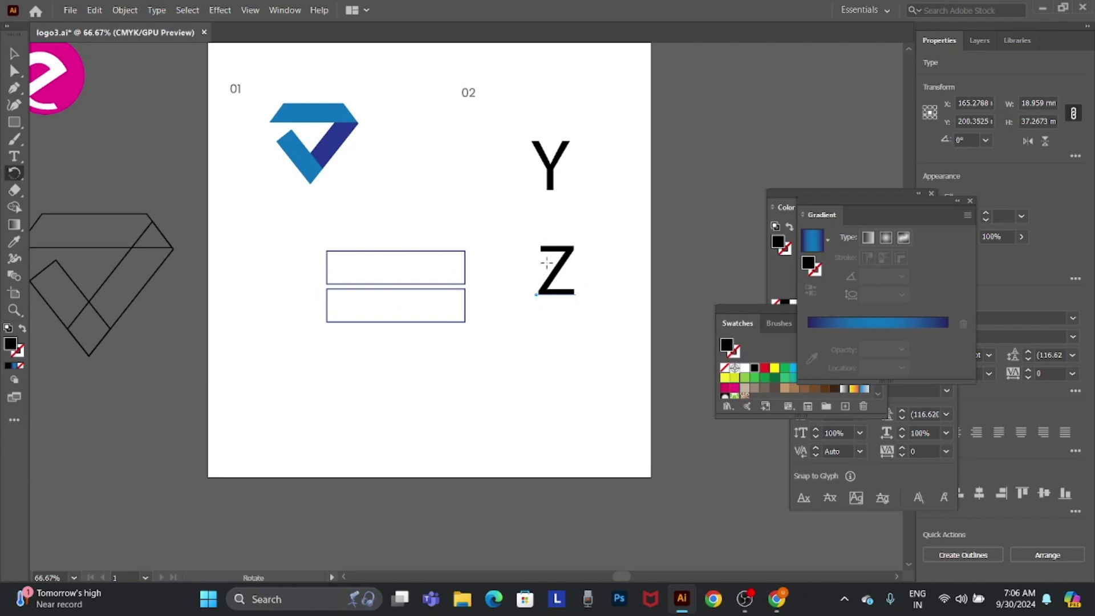
pyautogui.click(15, 54)
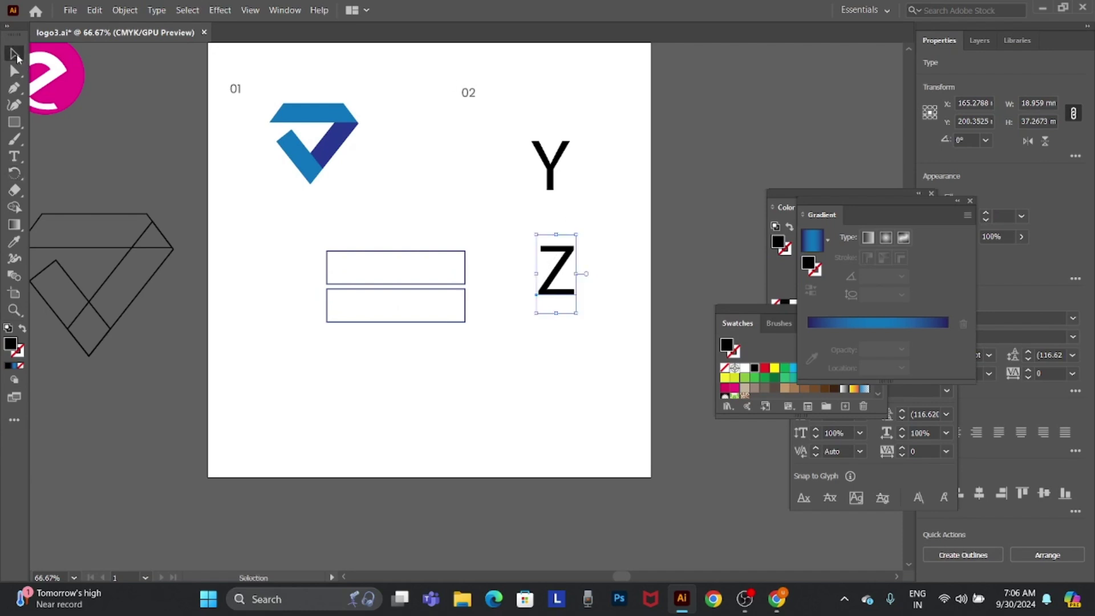
pyautogui.click(607, 325)
pyautogui.press('t')
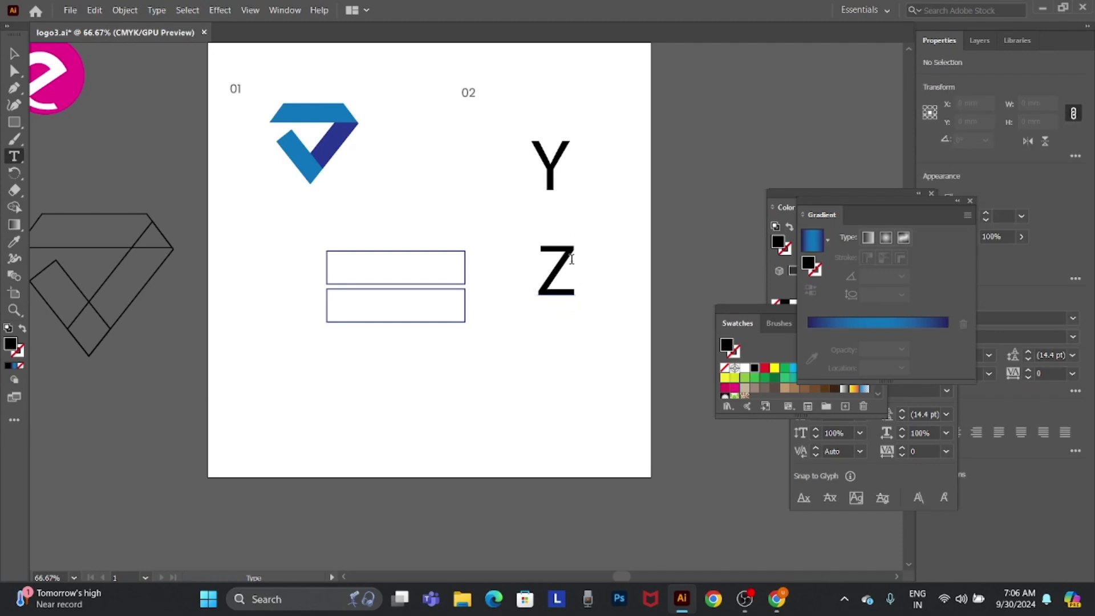
pyautogui.moveTo(578, 268); pyautogui.dragTo(533, 268)
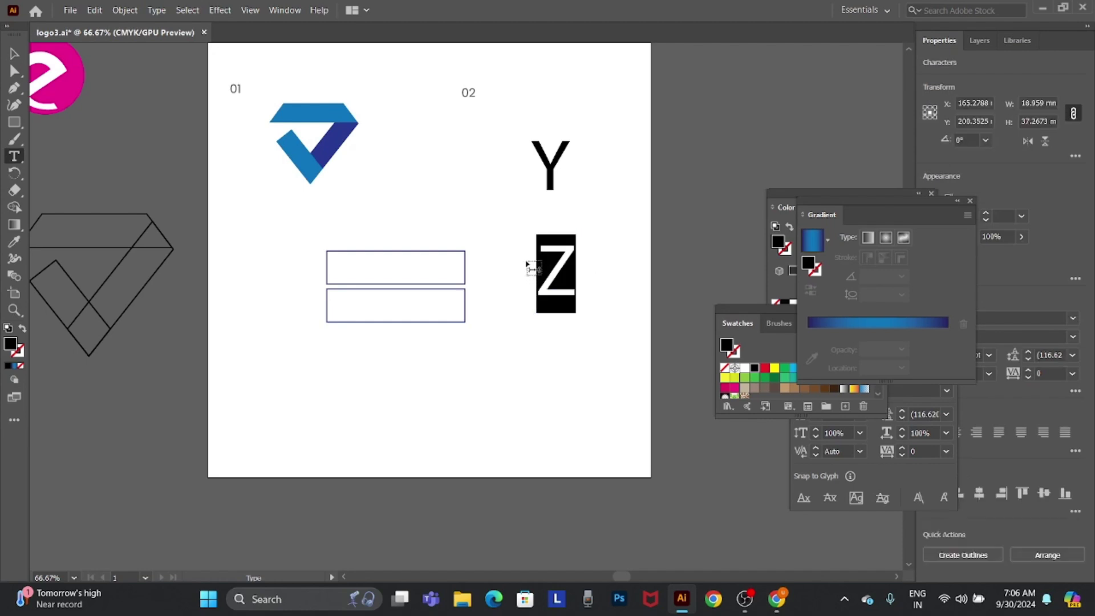
pyautogui.write('E')
pyautogui.press('Escape')
pyautogui.click(489, 341)
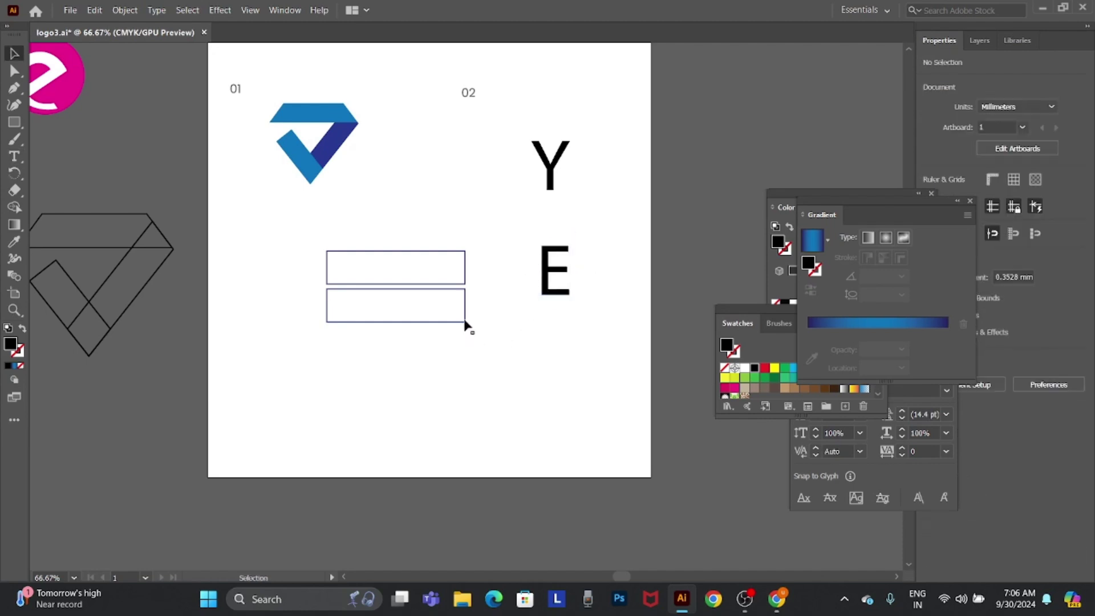
# Add a third rectangle copy below the other two
pyautogui.click(464, 322)
pyautogui.hotkey('alt', 'shift', 'Down')
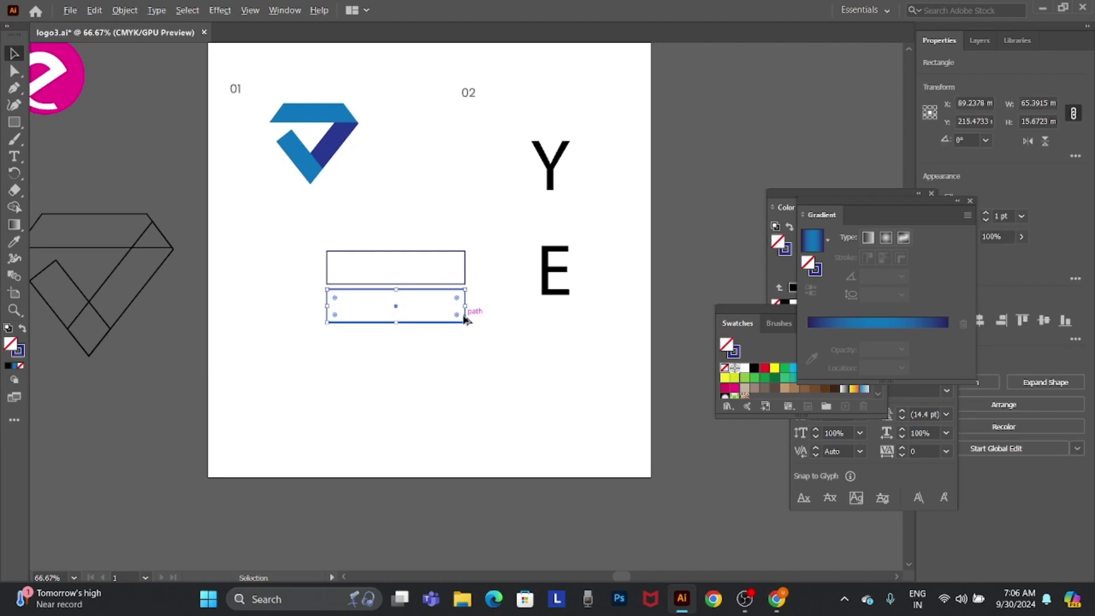
pyautogui.hotkey('shift', 'Down')
pyautogui.hotkey('shift', 'Down')
pyautogui.hotkey('shift', 'Down')
pyautogui.hotkey('shift', 'Down')
pyautogui.hotkey('shift', 'Up')
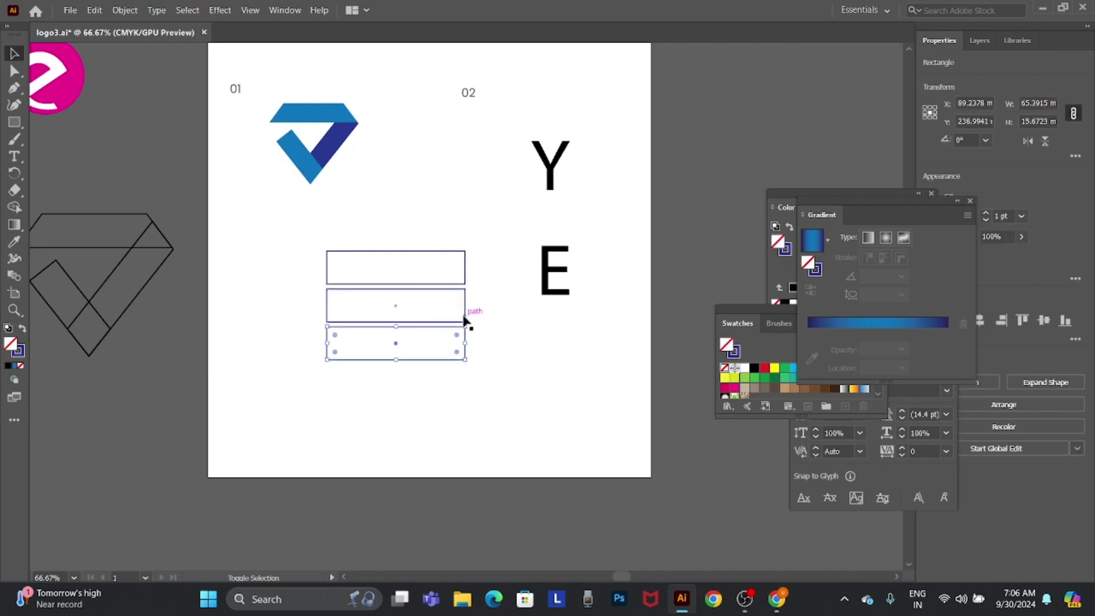
pyautogui.press('Up')
pyautogui.press('Up')
pyautogui.press('Down')
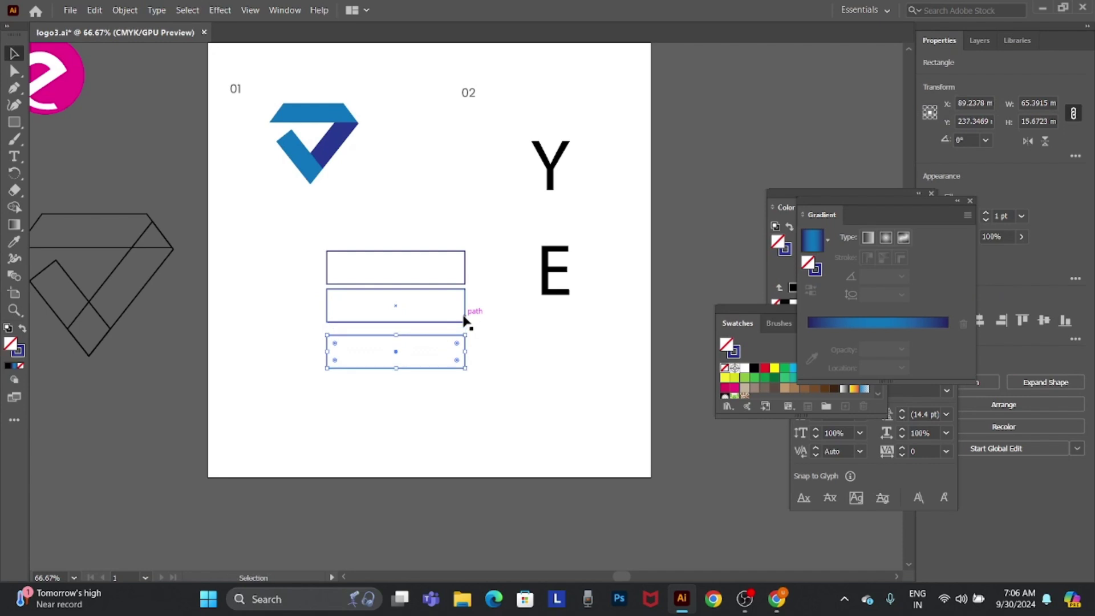
pyautogui.press('Down')
pyautogui.press('Down')
pyautogui.press('Down')
pyautogui.press('Down')
pyautogui.press('Down')
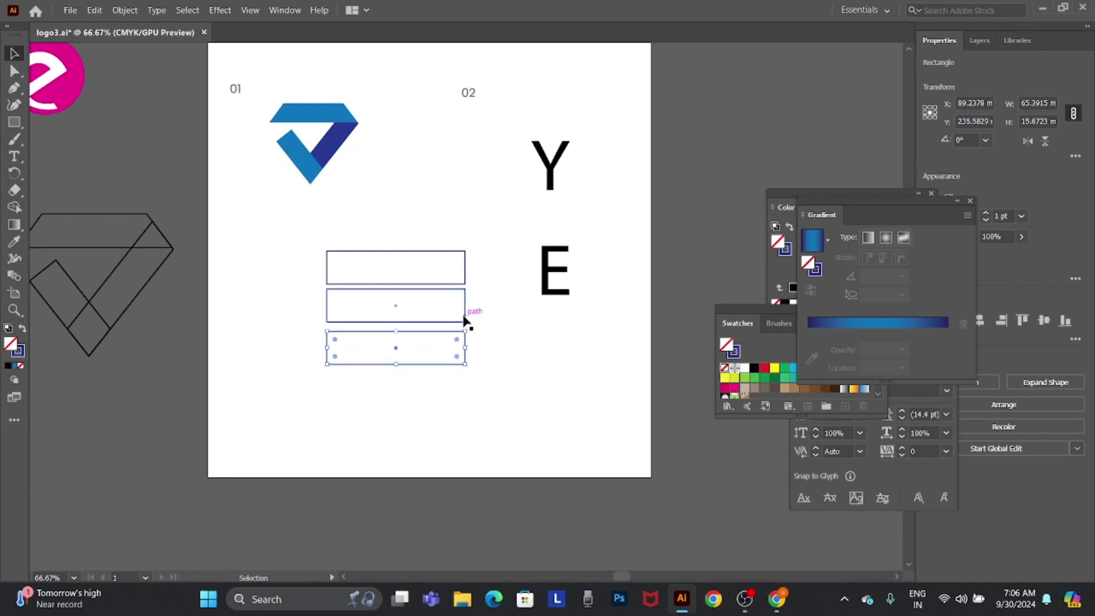
# Distribute the three rectangles with even vertical spacing
pyautogui.moveTo(295, 263); pyautogui.dragTo(454, 379)
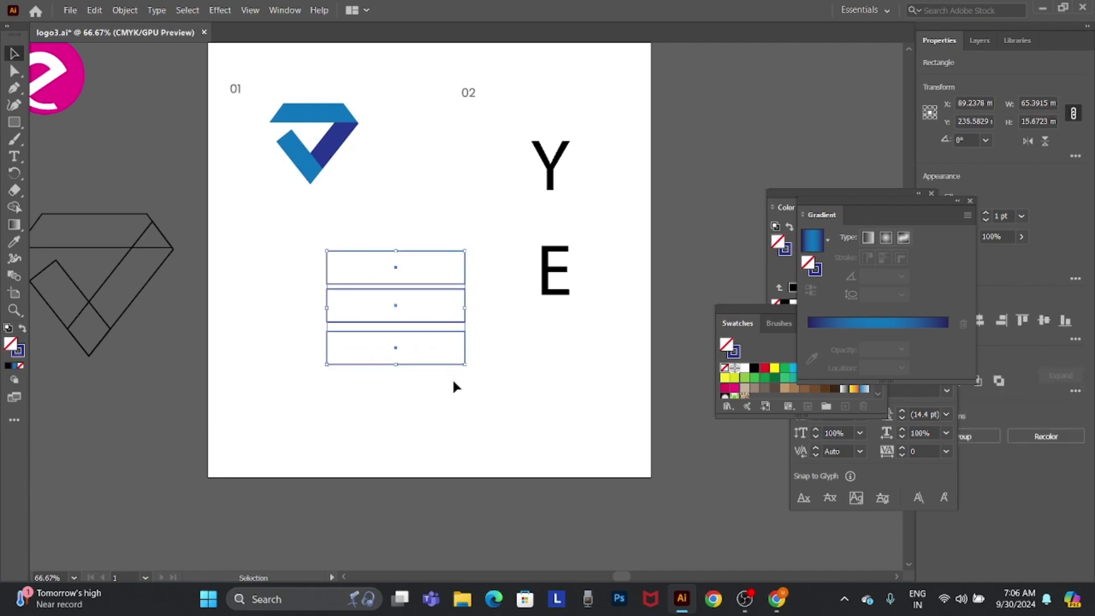
pyautogui.click(1076, 340)
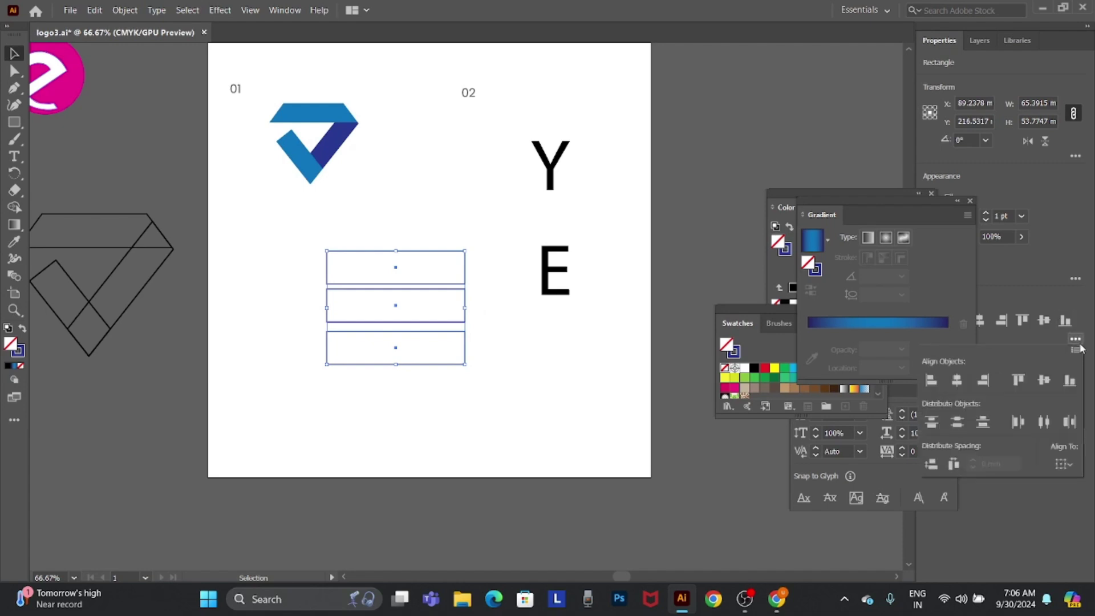
pyautogui.click(988, 429)
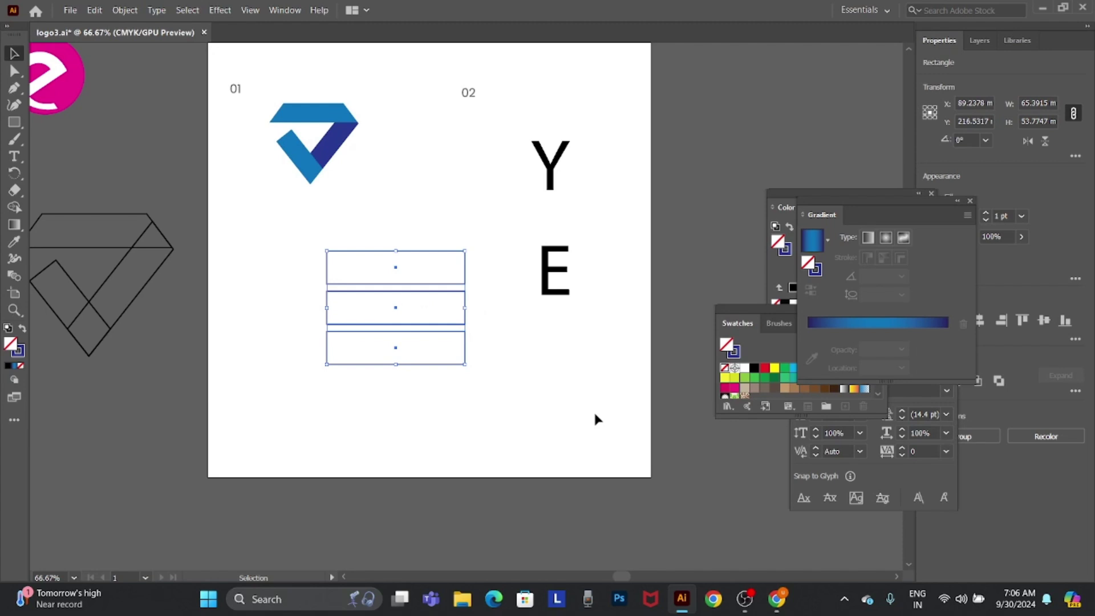
pyautogui.click(550, 174)
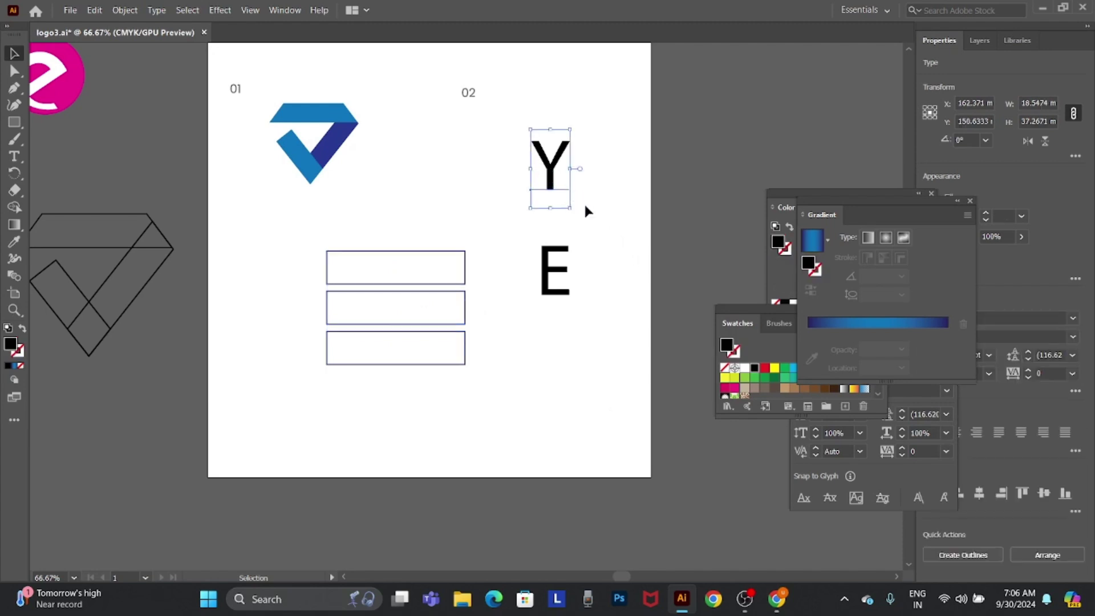
# Enlarge the Y and draw an unfilled slanted path down to the bars
pyautogui.moveTo(569, 209); pyautogui.dragTo(613, 295)
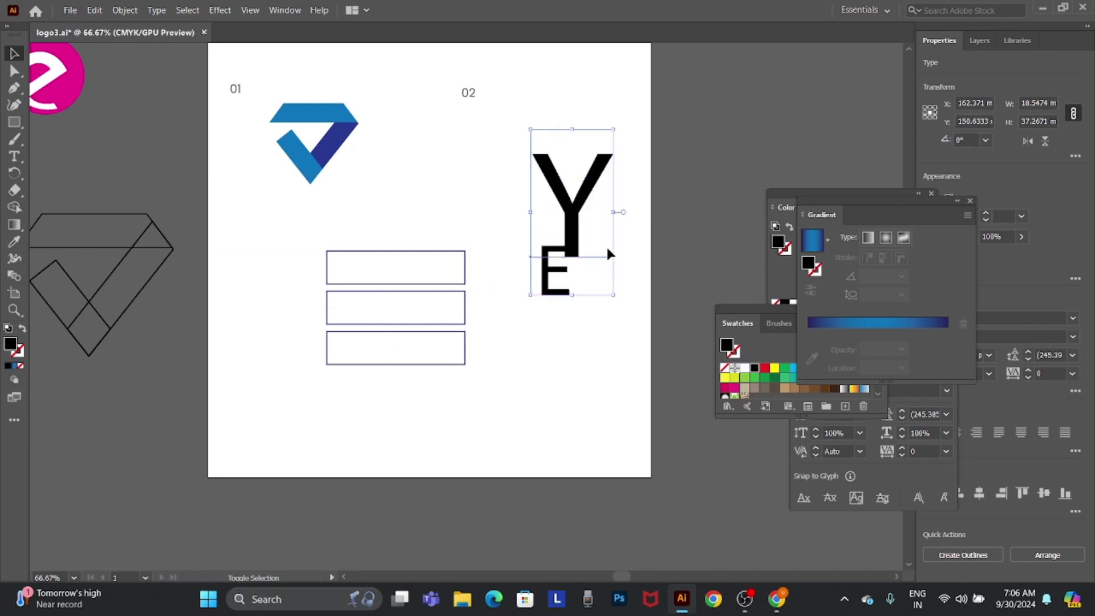
pyautogui.moveTo(574, 214); pyautogui.dragTo(624, 198)
pyautogui.click(643, 425)
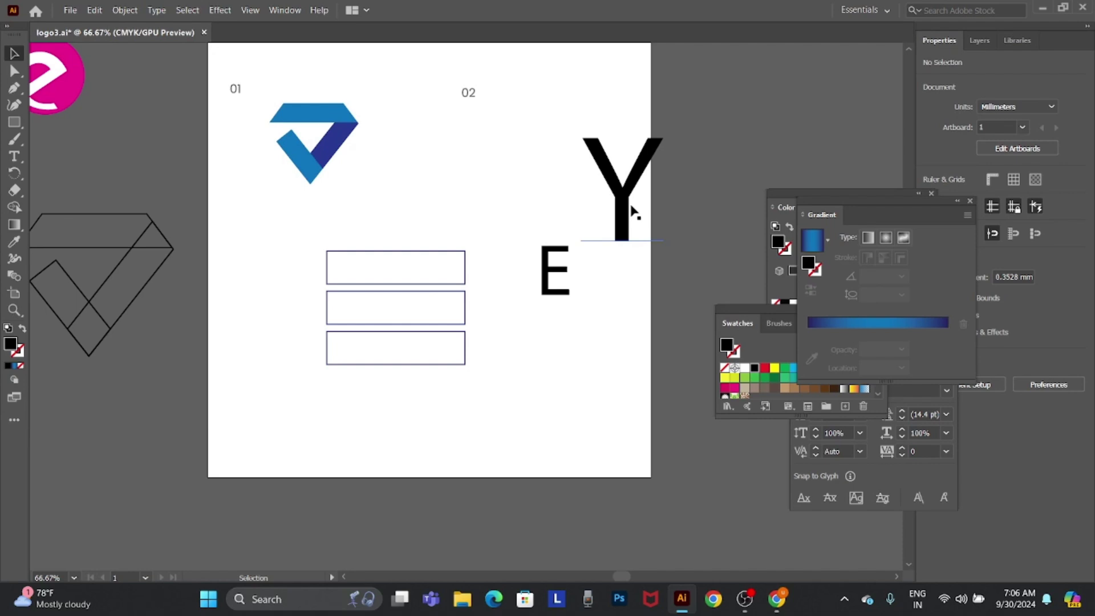
pyautogui.press('p')
pyautogui.click(568, 114)
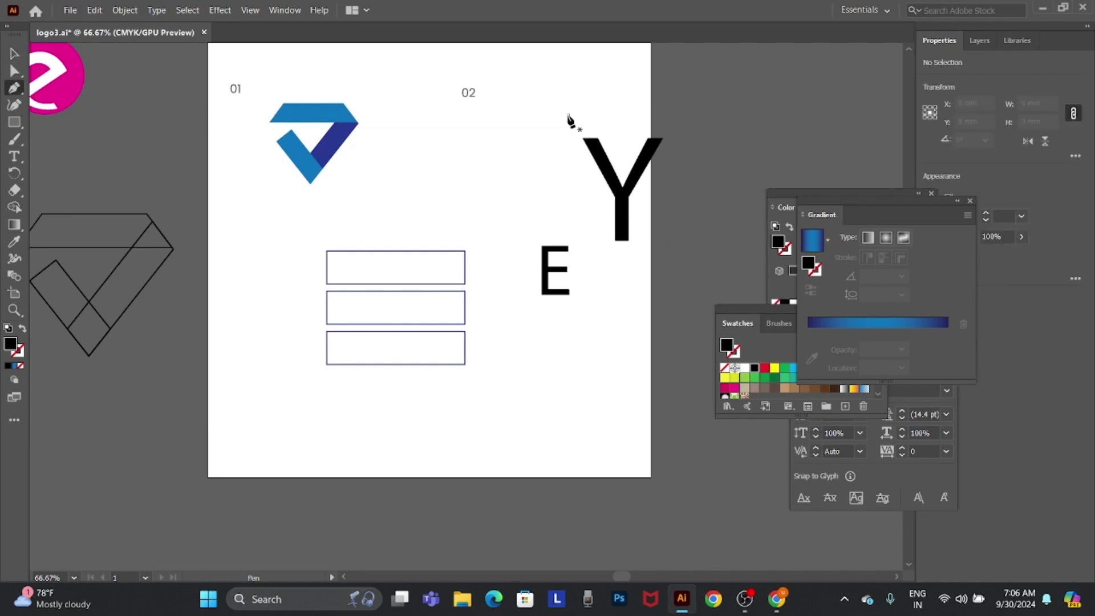
pyautogui.click(613, 194)
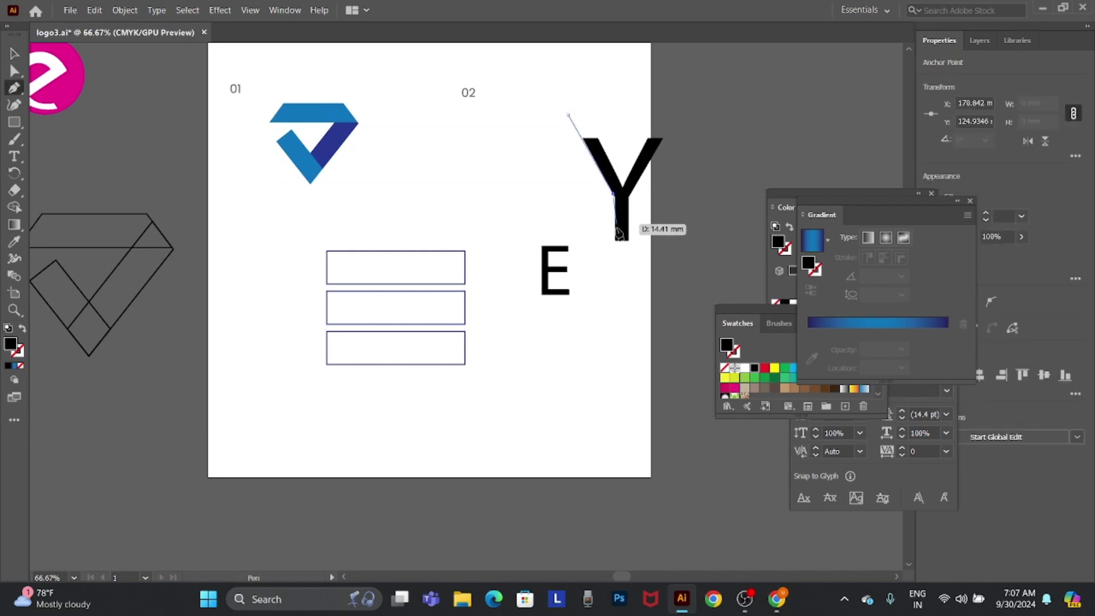
pyautogui.click(614, 256)
pyautogui.press('v')
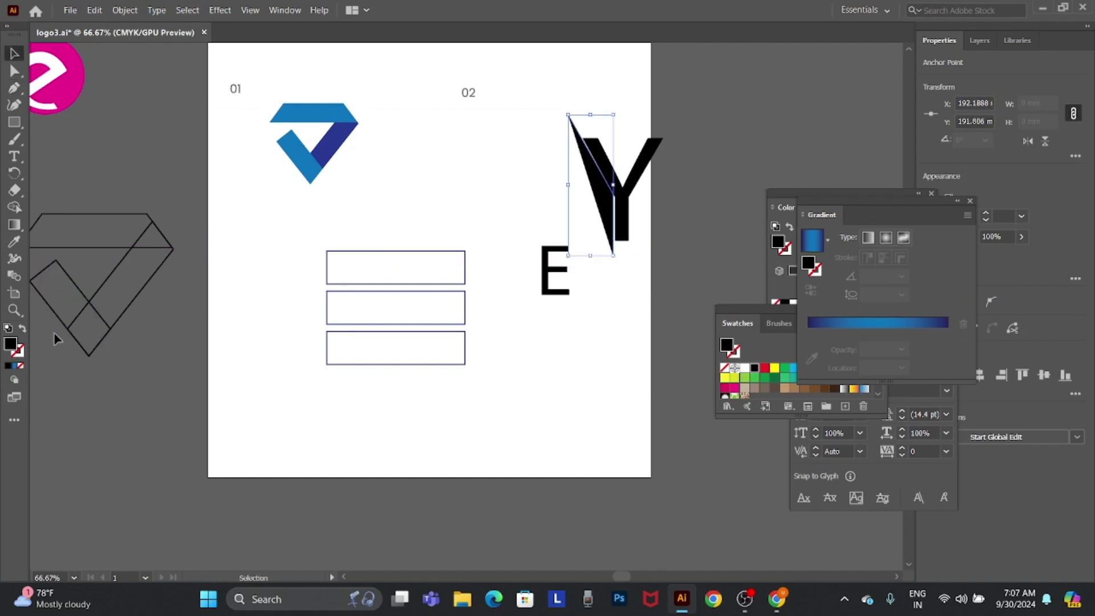
pyautogui.click(22, 329)
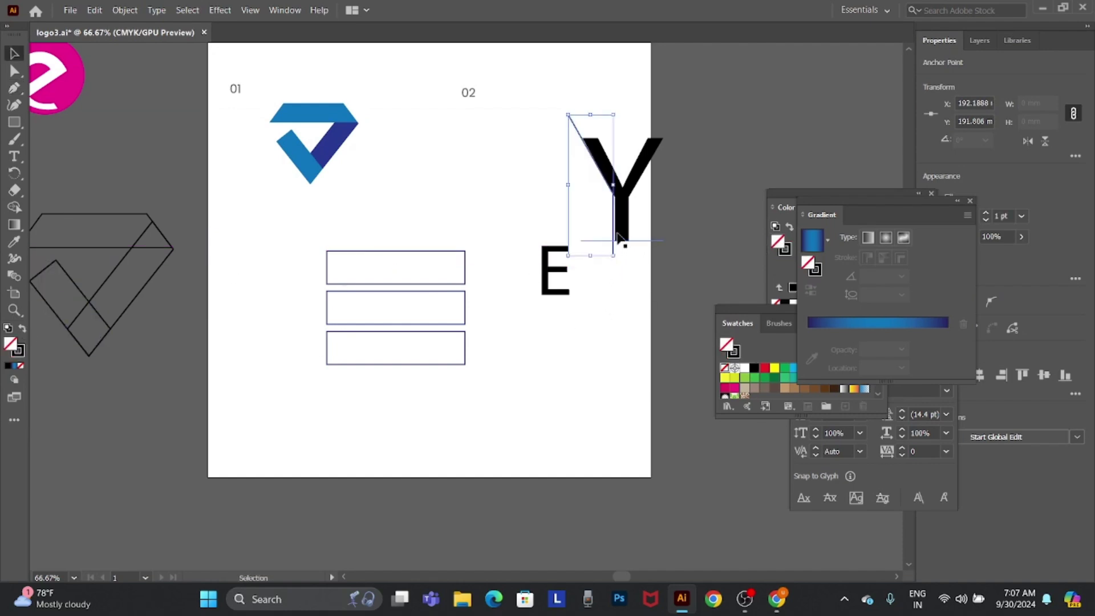
pyautogui.click(609, 314)
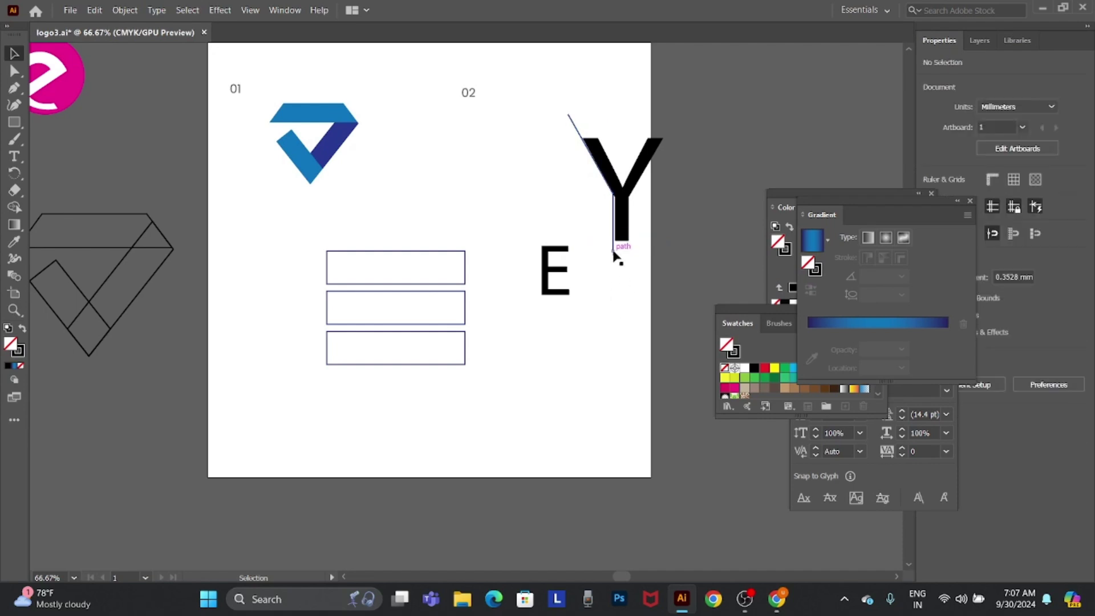
pyautogui.moveTo(614, 252); pyautogui.dragTo(452, 371)
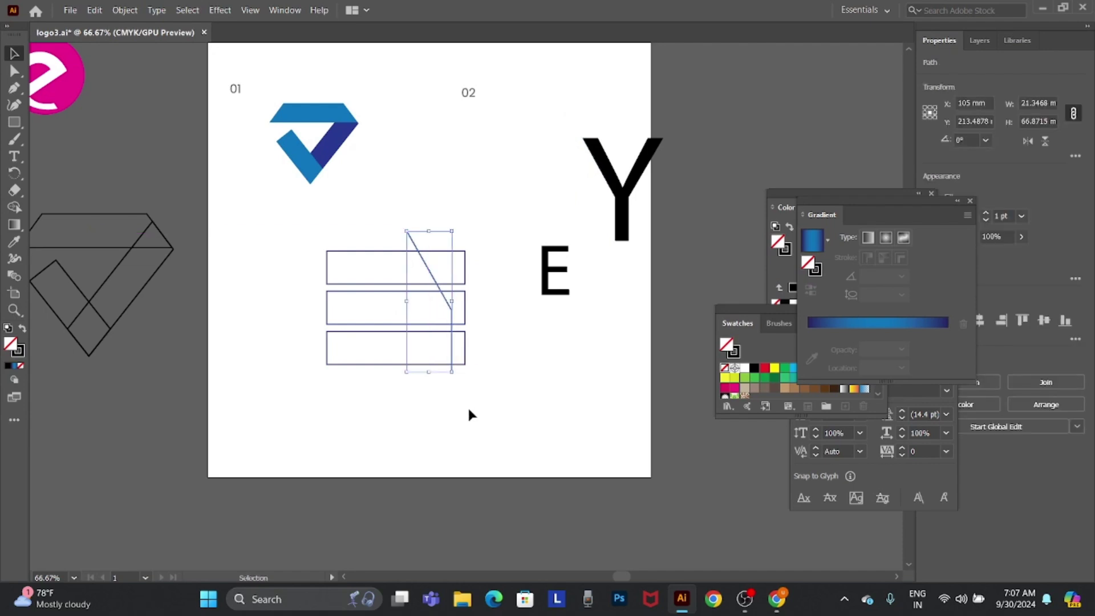
# Extend the path down, right and up, closing it around the bars' right ends
pyautogui.press('p')
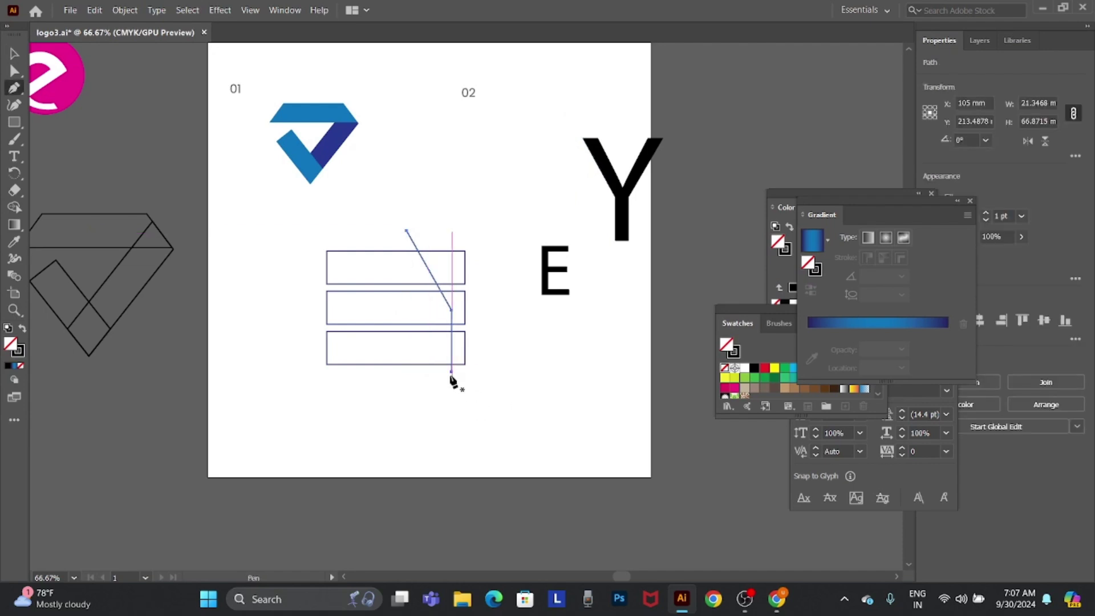
pyautogui.click(452, 371)
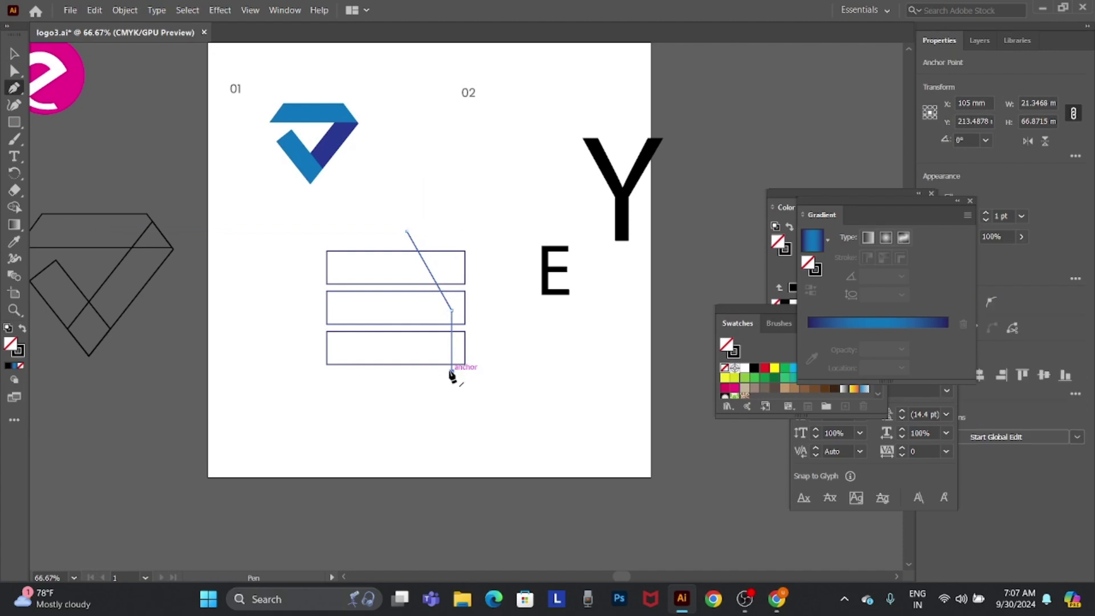
pyautogui.keyDown('shift'); pyautogui.click(496, 371); pyautogui.keyUp('shift')
pyautogui.keyDown('shift'); pyautogui.click(495, 222); pyautogui.keyUp('shift')
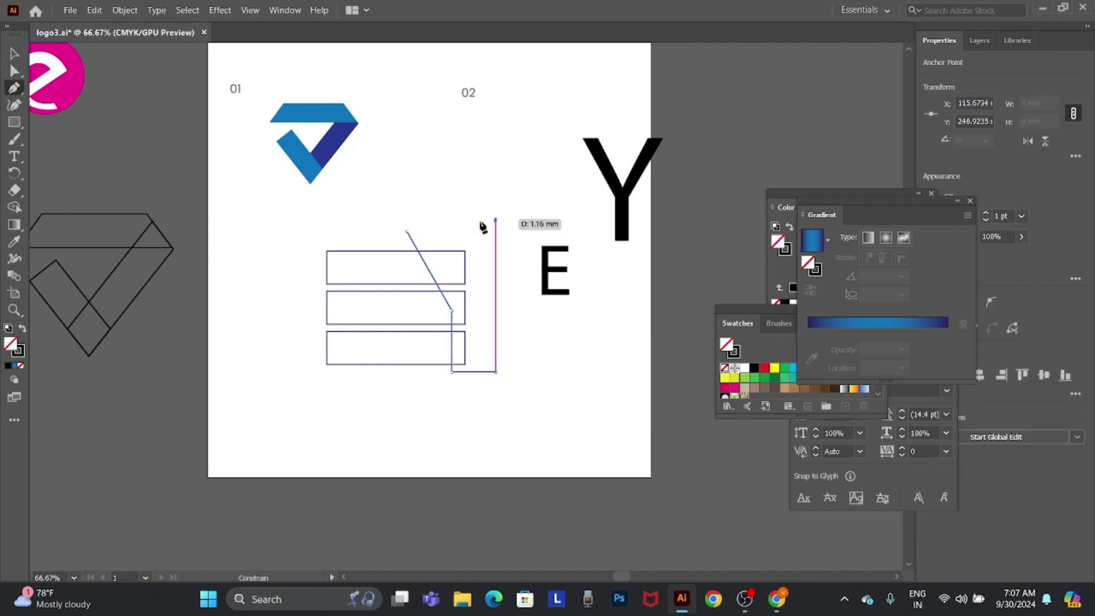
pyautogui.click(409, 231)
pyautogui.press('v')
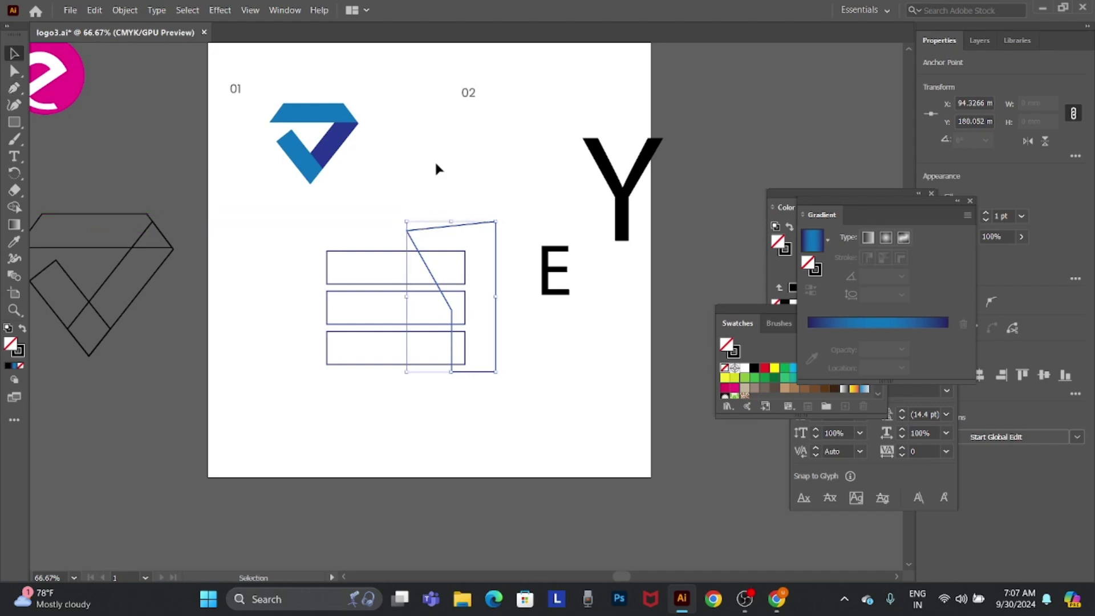
pyautogui.click(436, 163)
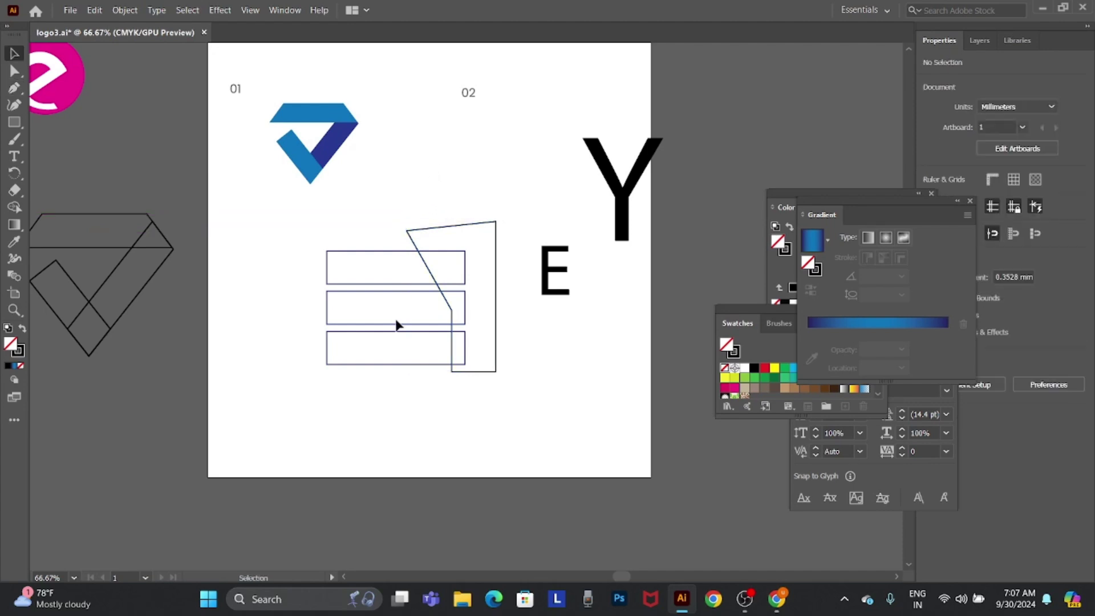
pyautogui.click(346, 364)
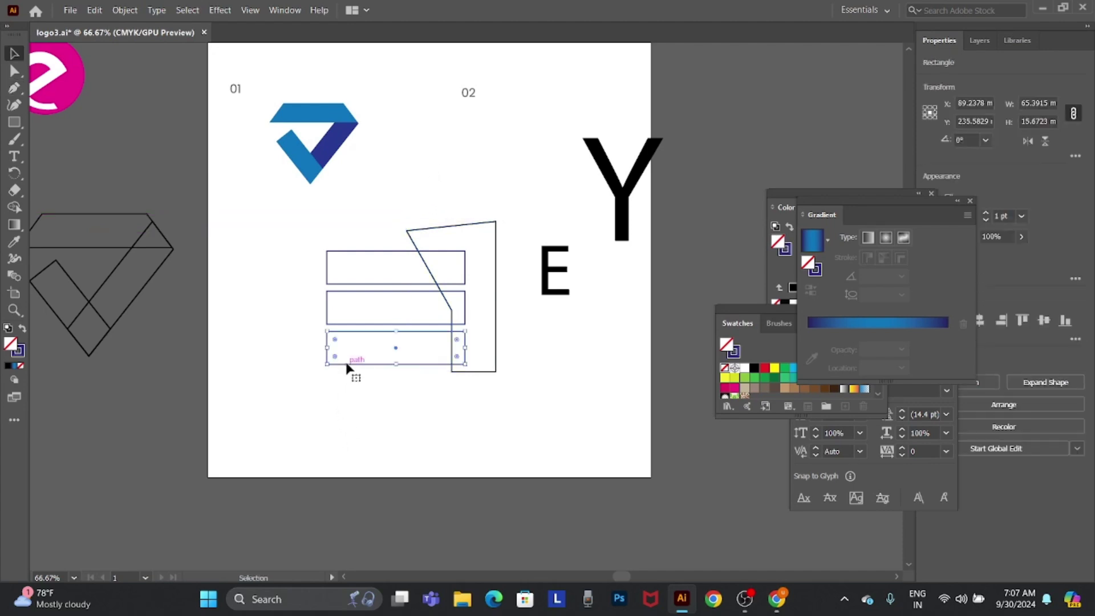
# Duplicate the bottom bar, rotate the copy 90°, and place it across the bars' left ends
pyautogui.moveTo(347, 366); pyautogui.dragTo(328, 433)
pyautogui.rightClick(328, 433)
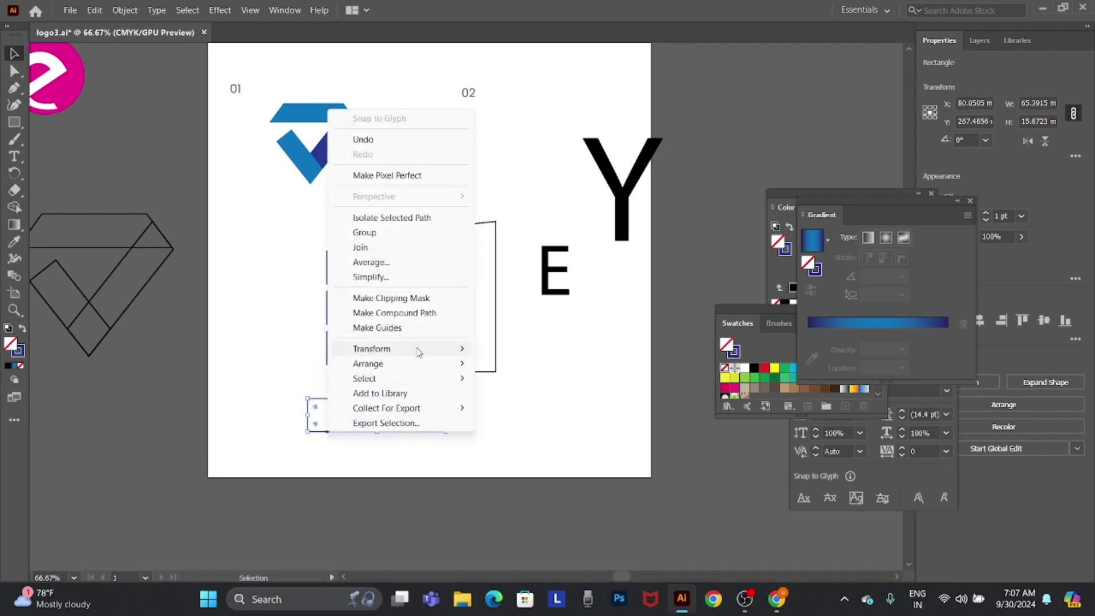
pyautogui.moveTo(372, 350)
pyautogui.click(543, 386)
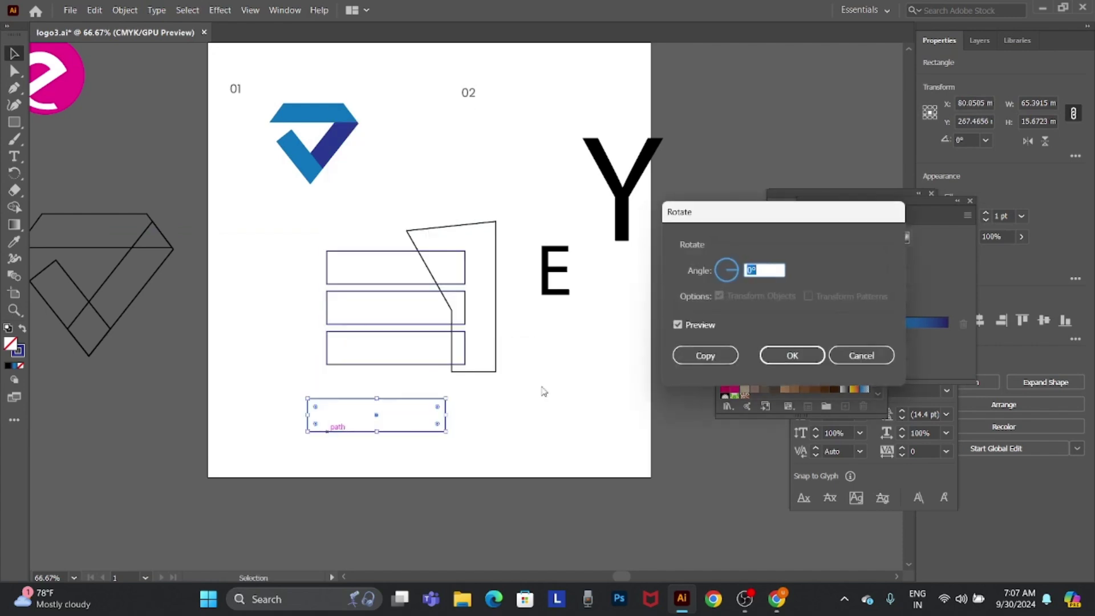
pyautogui.write('90')
pyautogui.press('Return')
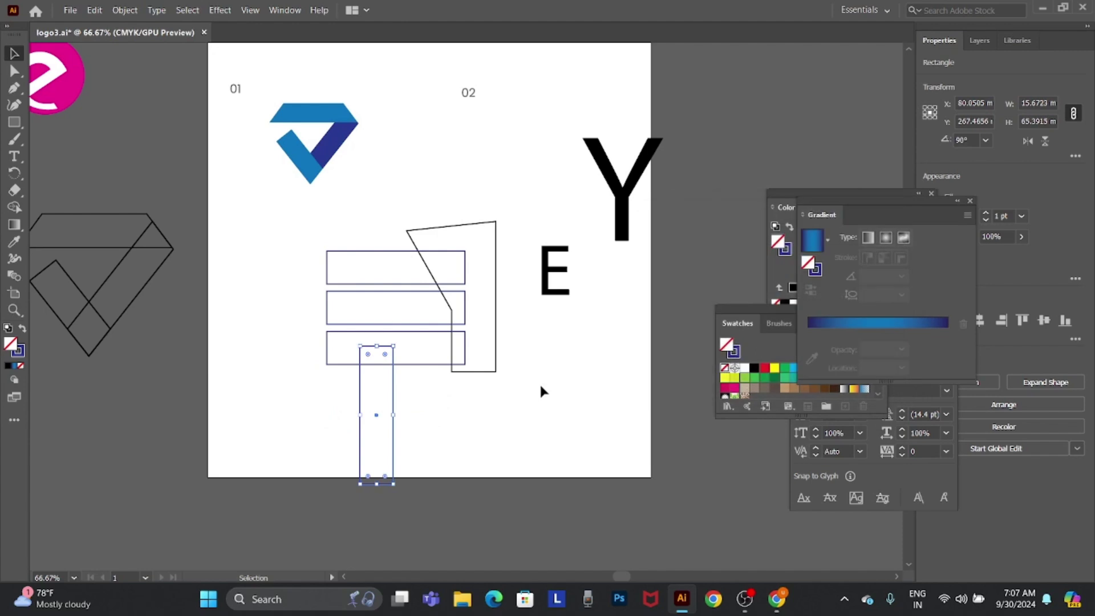
pyautogui.click(421, 395)
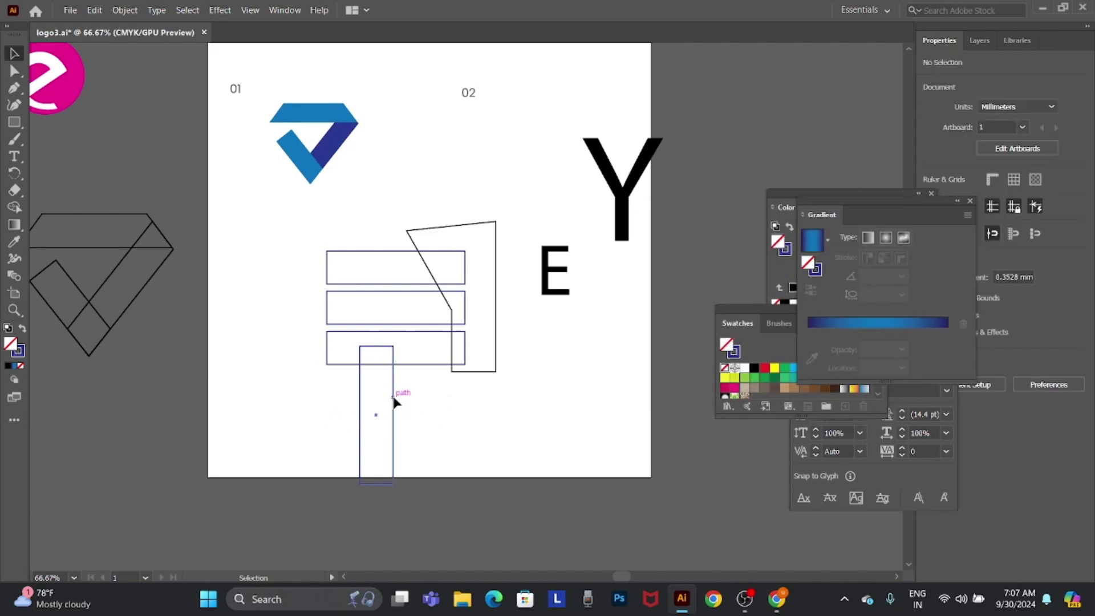
pyautogui.moveTo(390, 396); pyautogui.dragTo(358, 290)
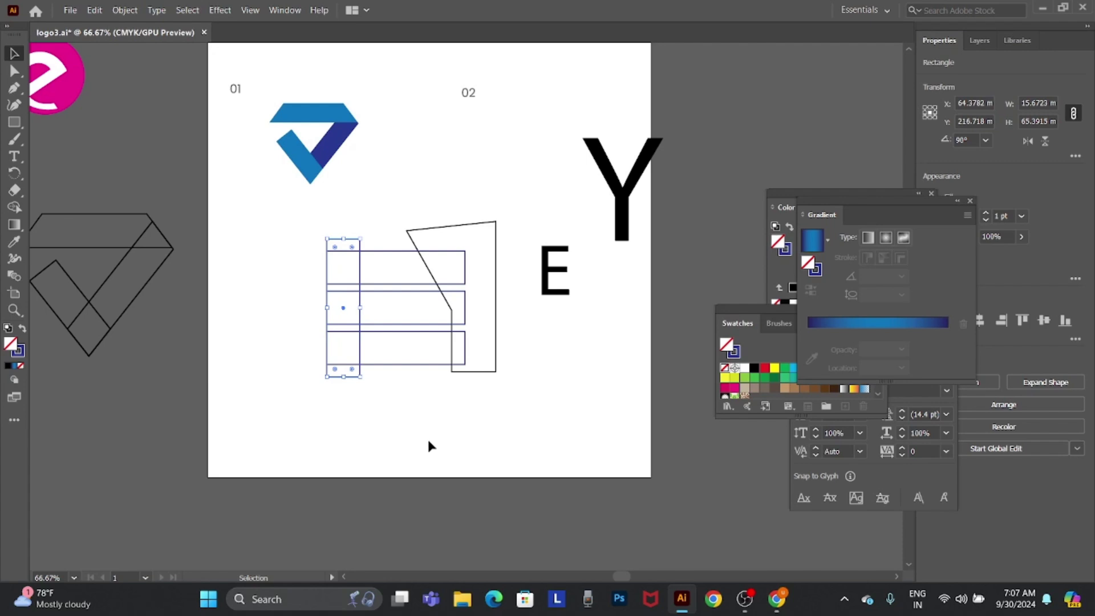
# Shift the upright bar's top two anchors right to slant it
pyautogui.press('a')
pyautogui.moveTo(308, 228); pyautogui.dragTo(381, 247)
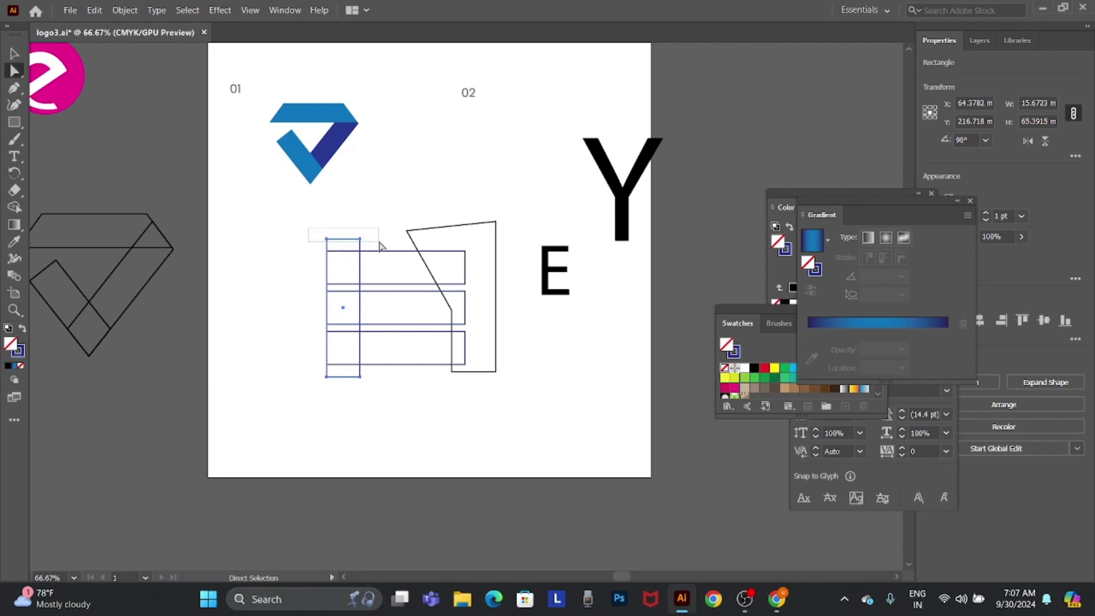
pyautogui.hotkey('shift', 'Right')
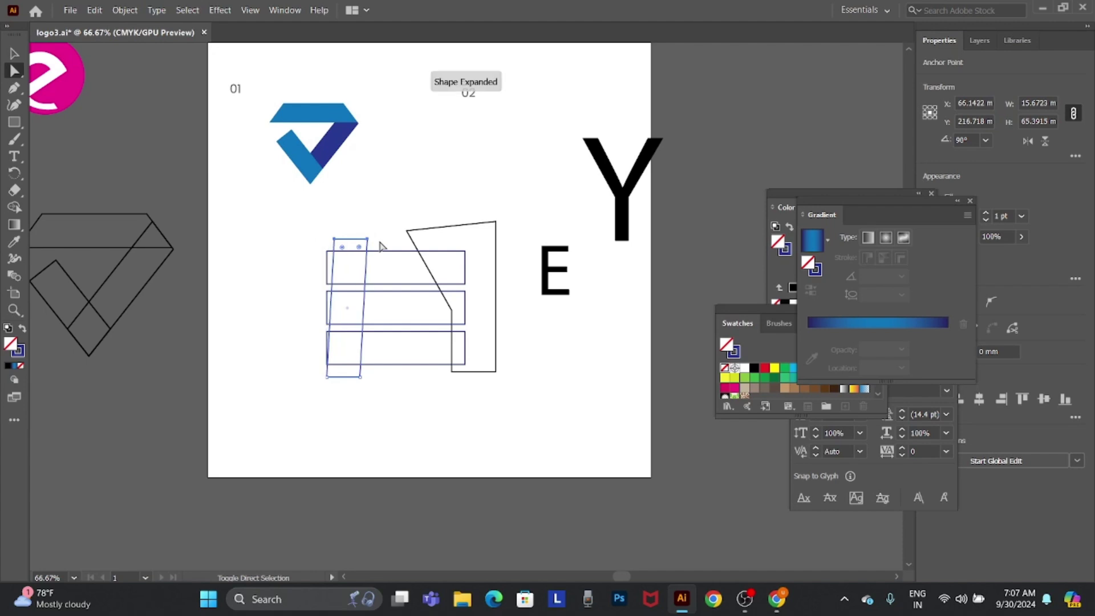
pyautogui.hotkey('shift', 'Right')
pyautogui.hotkey('shift', 'Right')
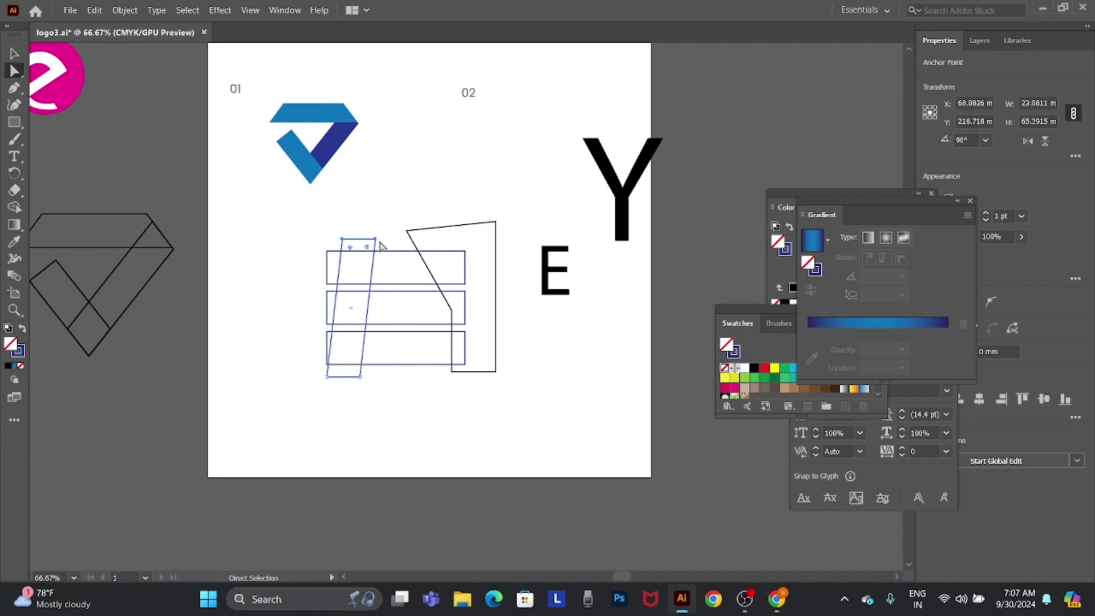
pyautogui.press('Right')
pyautogui.press('Right')
pyautogui.press('Right')
pyautogui.press('Right')
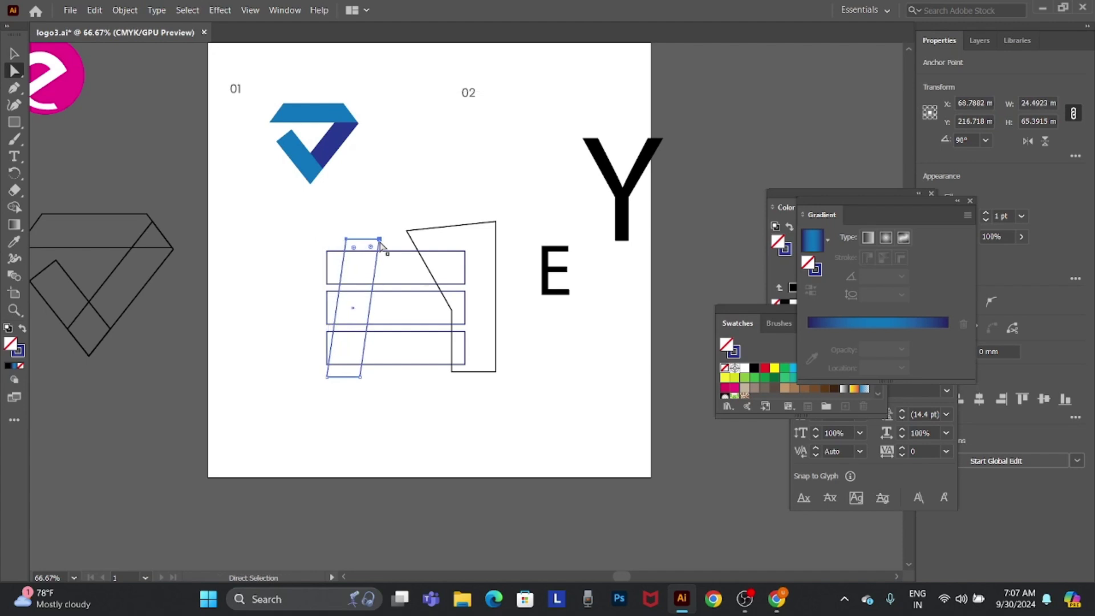
pyautogui.press('Right')
pyautogui.press('Right')
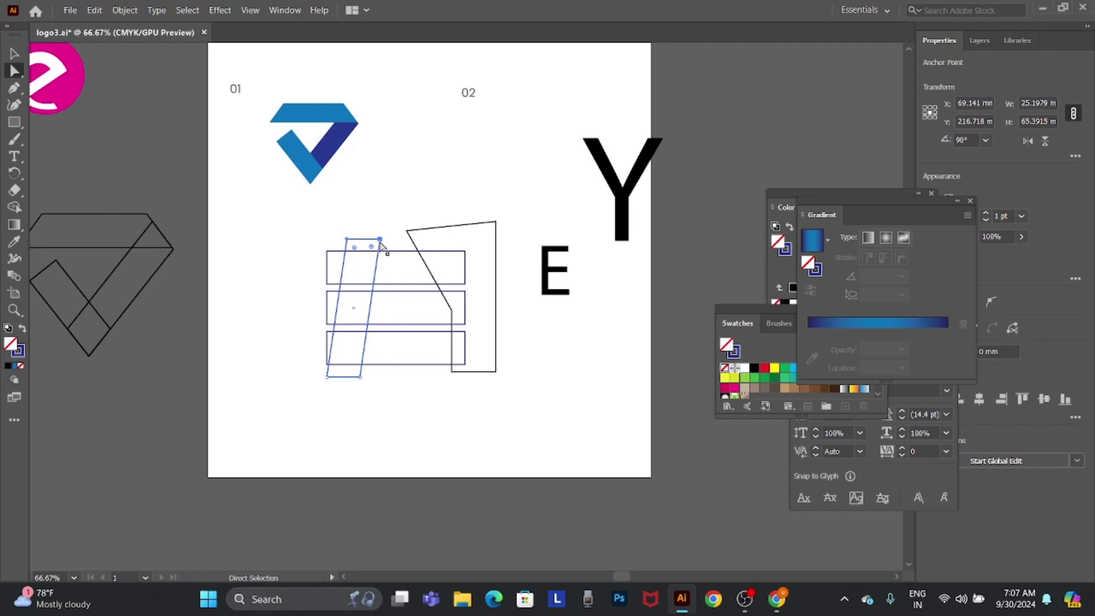
pyautogui.hotkey('shift', 'Right')
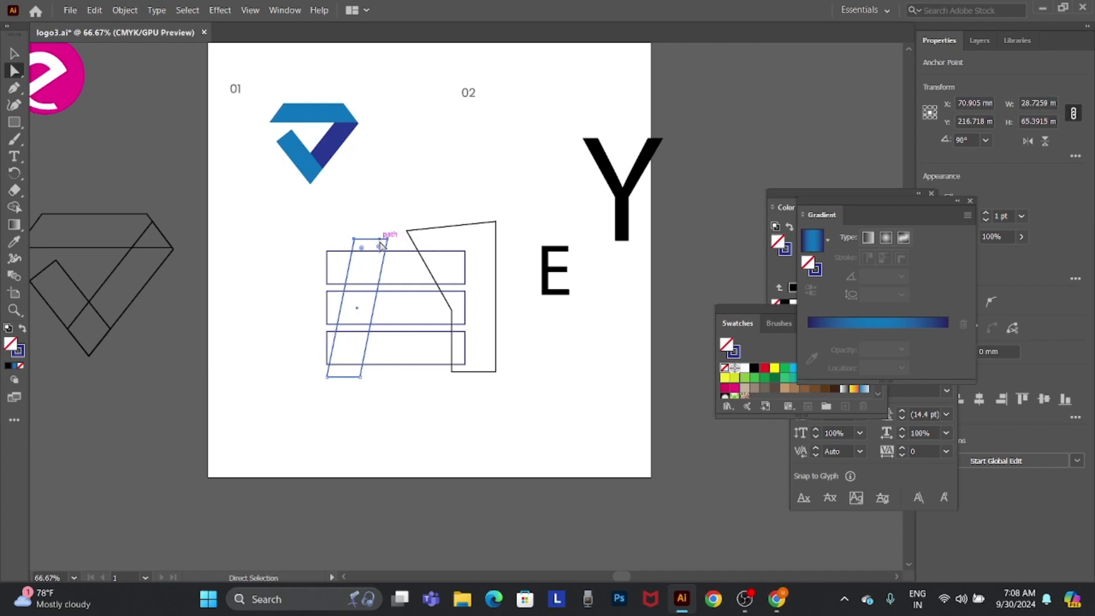
pyautogui.press('v')
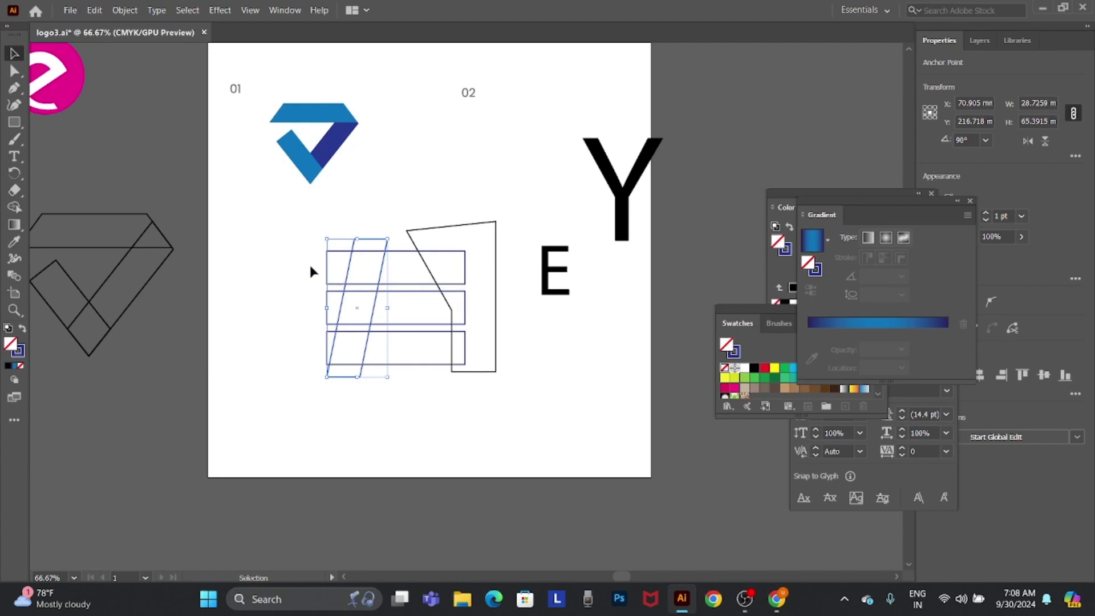
# Nudge the right-side outline slightly right and select all overlapping shapes
pyautogui.click(283, 231)
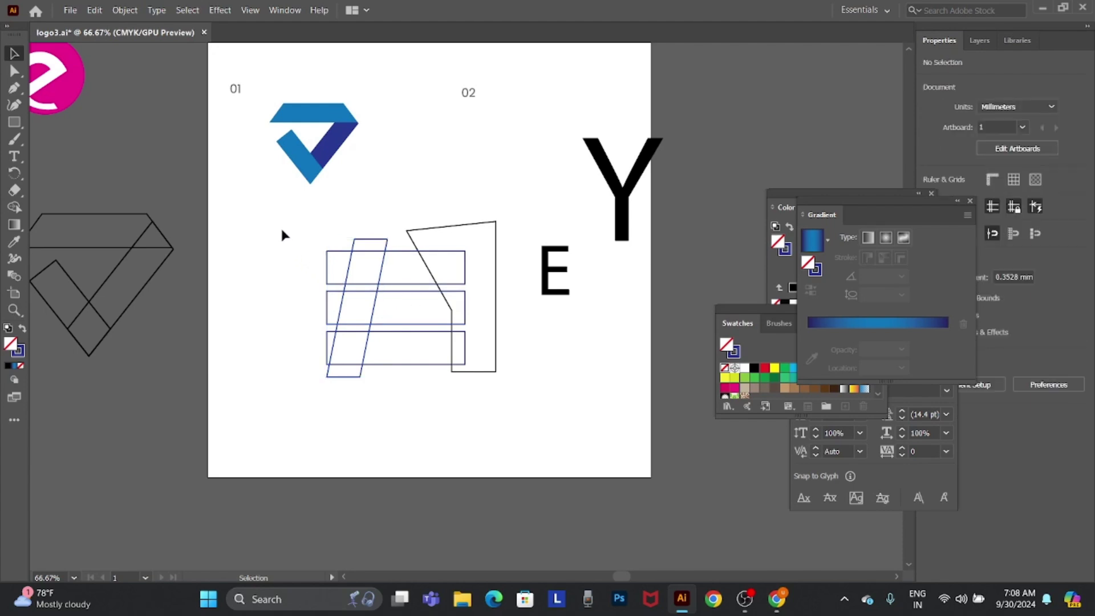
pyautogui.click(496, 289)
pyautogui.press('Right')
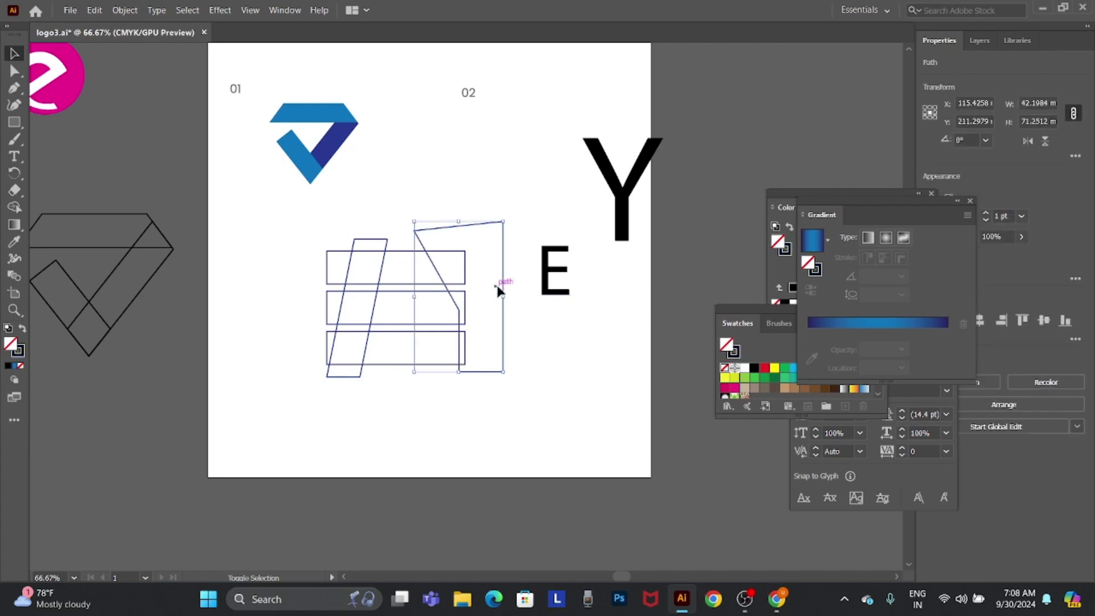
pyautogui.press('Right')
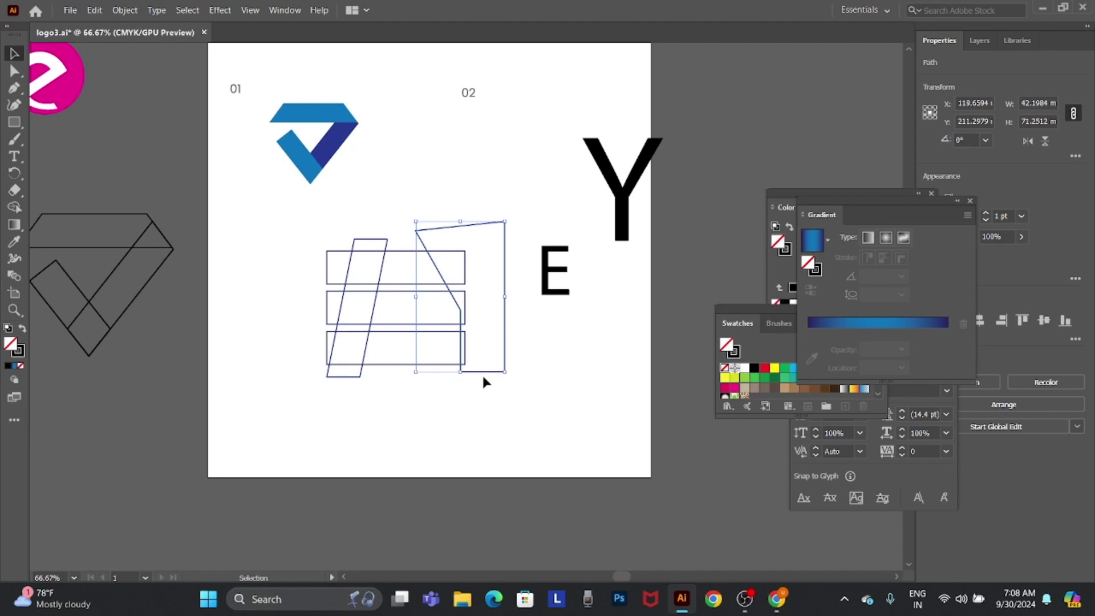
pyautogui.moveTo(268, 228); pyautogui.dragTo(503, 432)
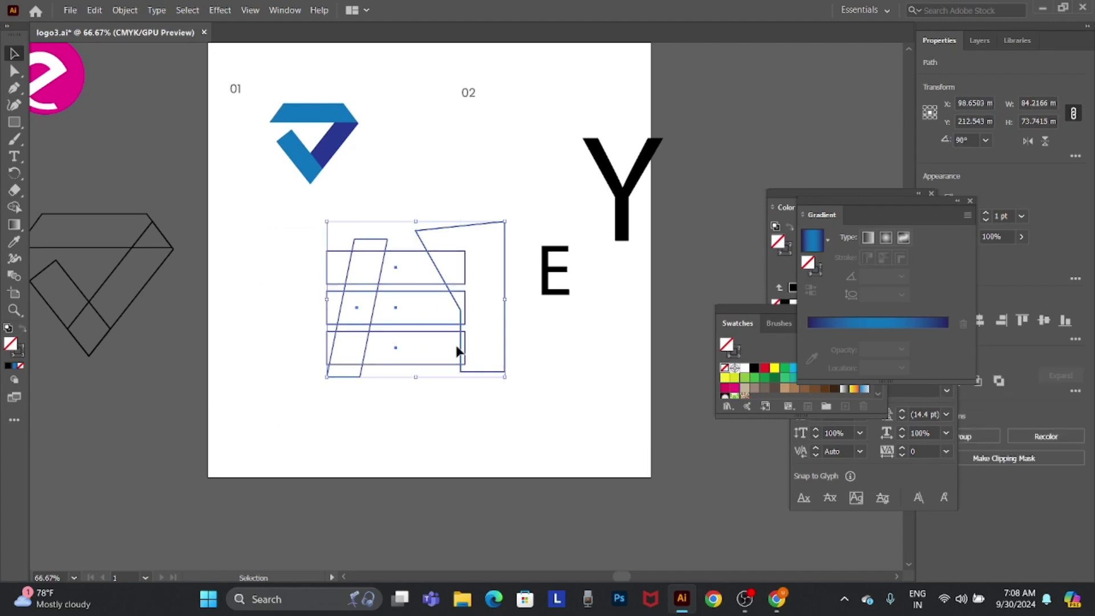
# With Shape Builder, delete excess regions and merge the slanted strip and three bars into one E
pyautogui.click(14, 207)
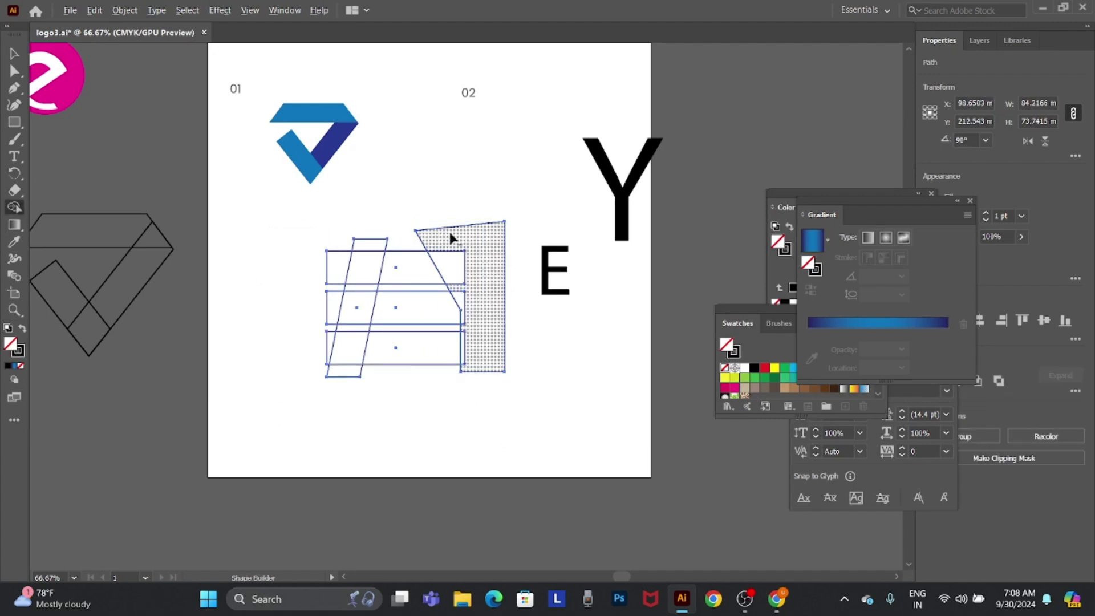
pyautogui.moveTo(439, 224); pyautogui.dragTo(465, 304)
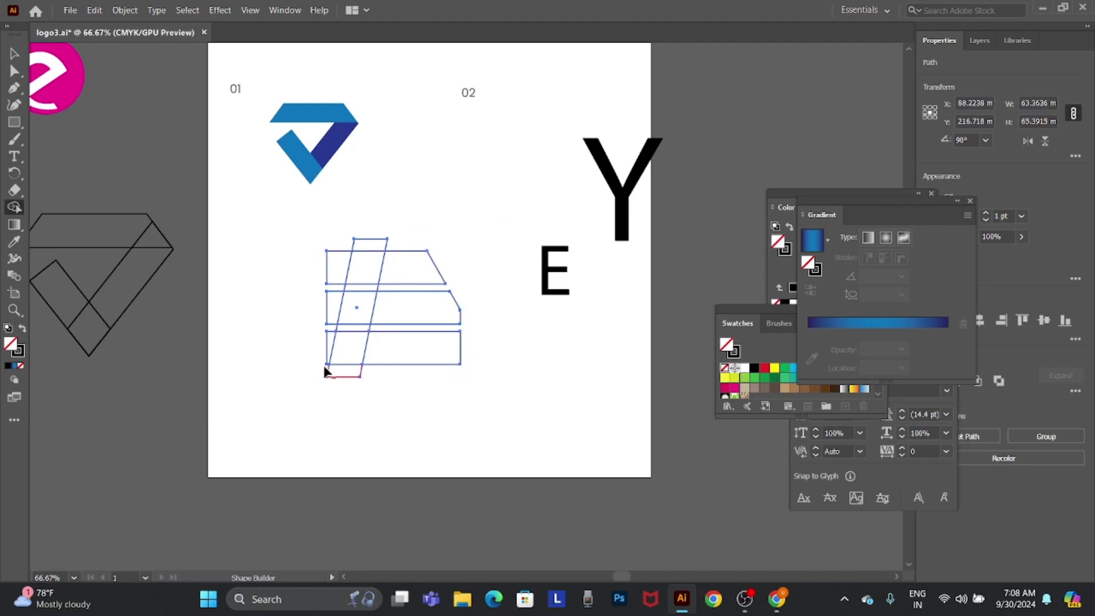
pyautogui.moveTo(336, 249); pyautogui.dragTo(326, 354)
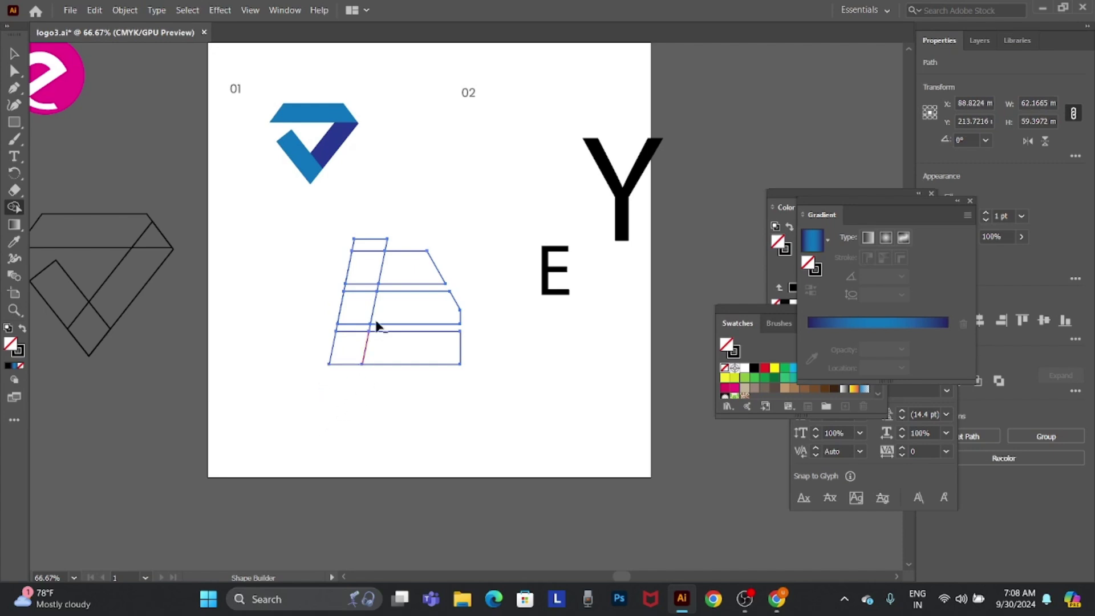
pyautogui.keyDown('alt'); pyautogui.click(367, 245); pyautogui.keyUp('alt')
pyautogui.moveTo(366, 261); pyautogui.dragTo(346, 355)
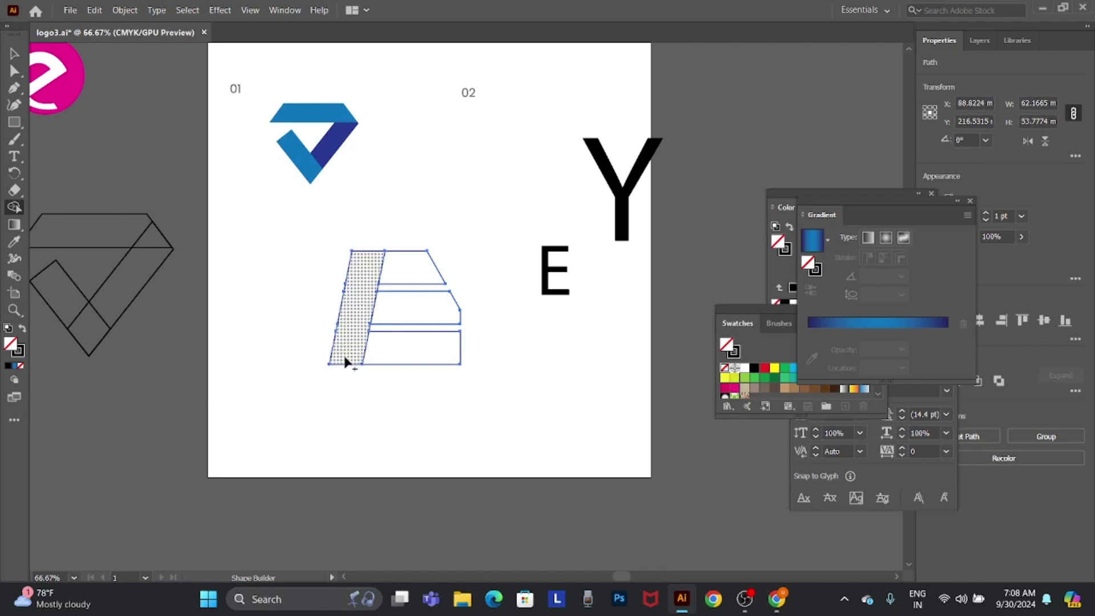
pyautogui.moveTo(368, 303)
pyautogui.mouseDown()
pyautogui.moveTo(395, 304)
pyautogui.moveTo(373, 267)
pyautogui.mouseUp()
pyautogui.moveTo(439, 340); pyautogui.dragTo(354, 357)
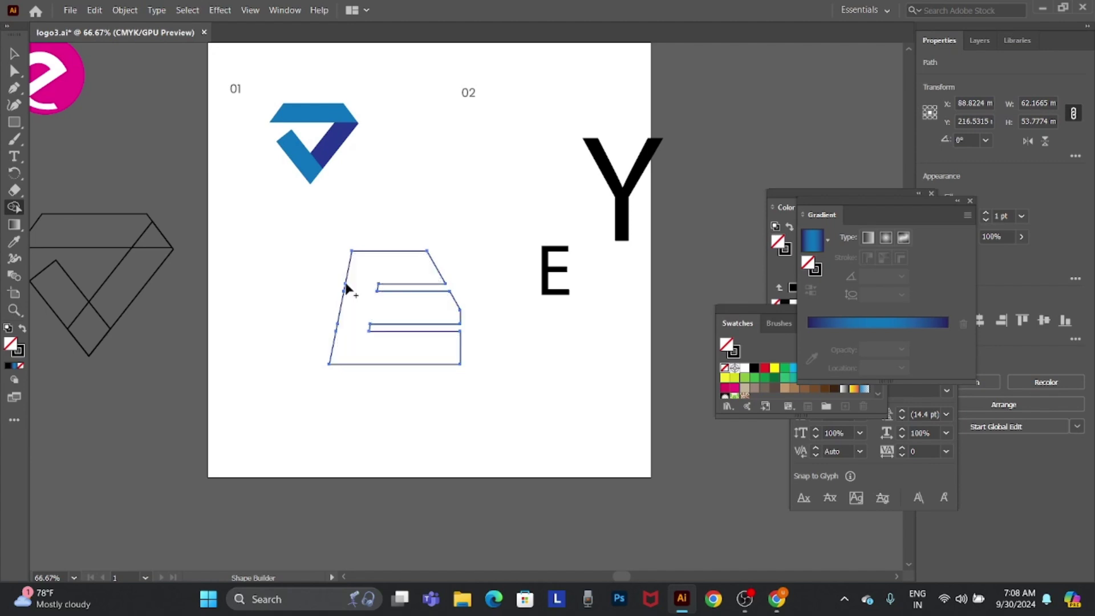
# Zoom in on the E and round its bottom-left corner with the live corner widget
pyautogui.press('p')
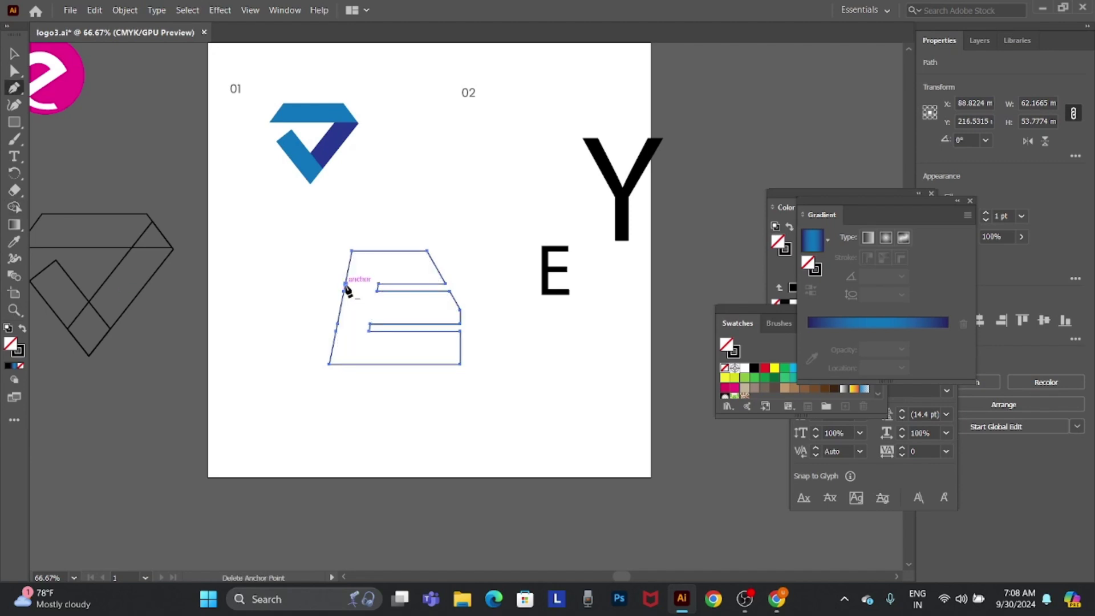
pyautogui.click(346, 286)
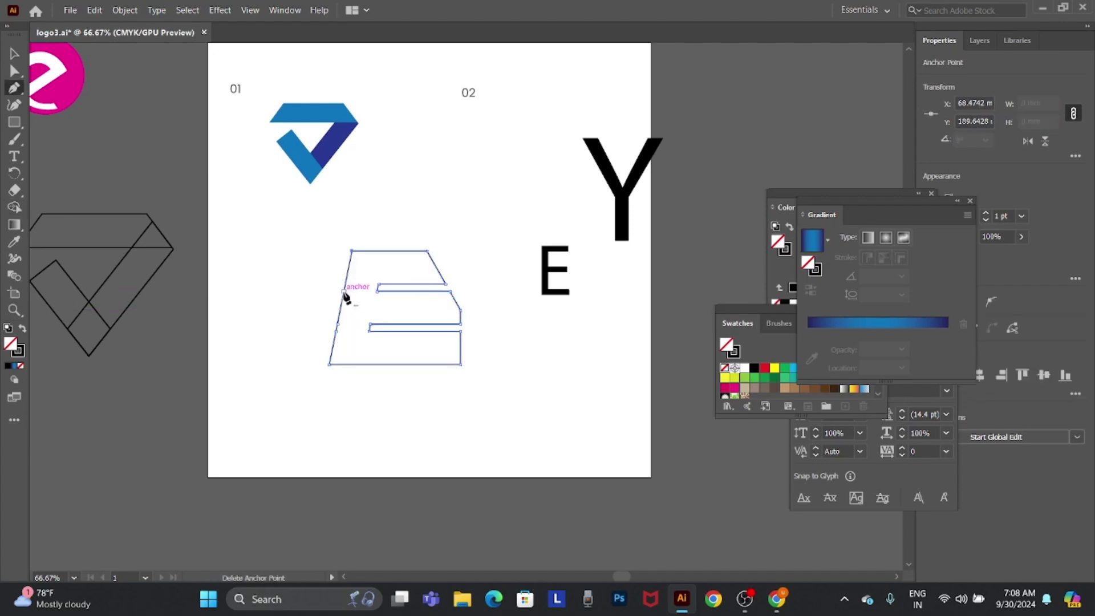
pyautogui.hotkey('ctrl', 'space')
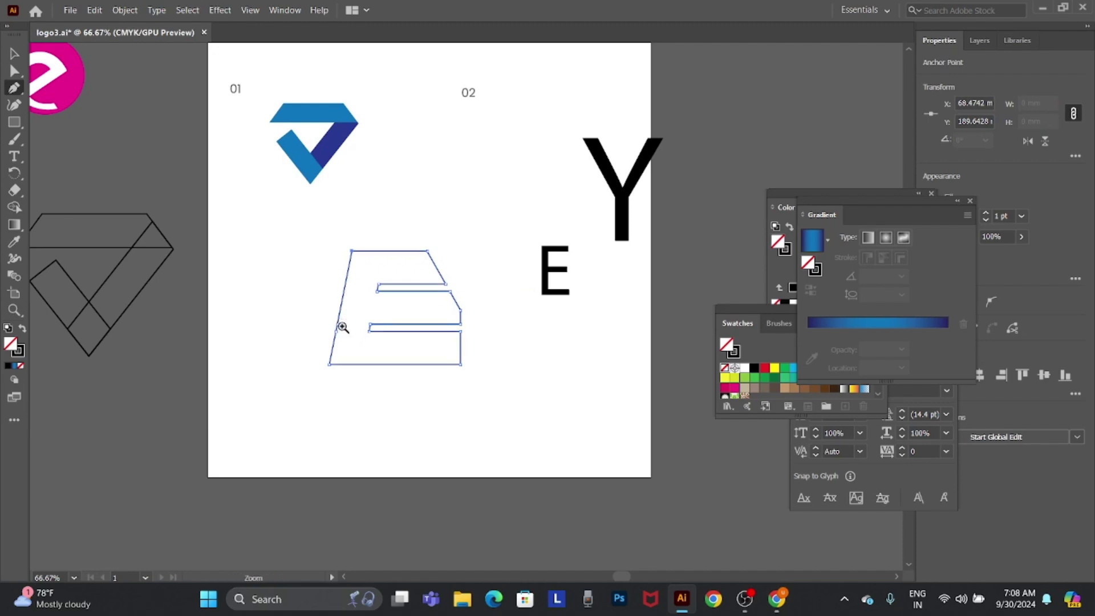
pyautogui.click(342, 327)
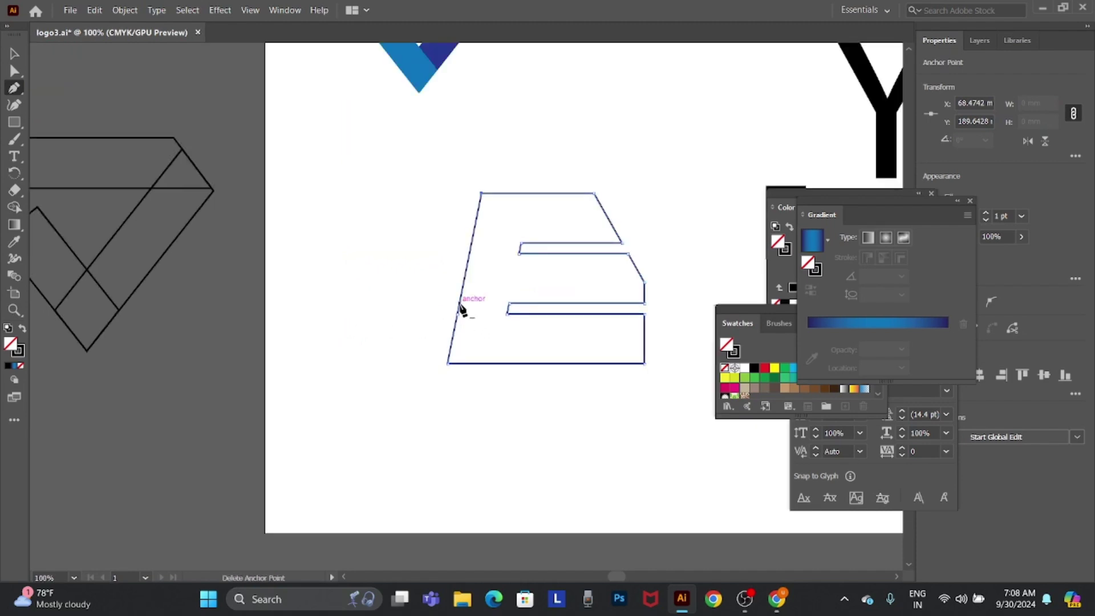
pyautogui.press('space')
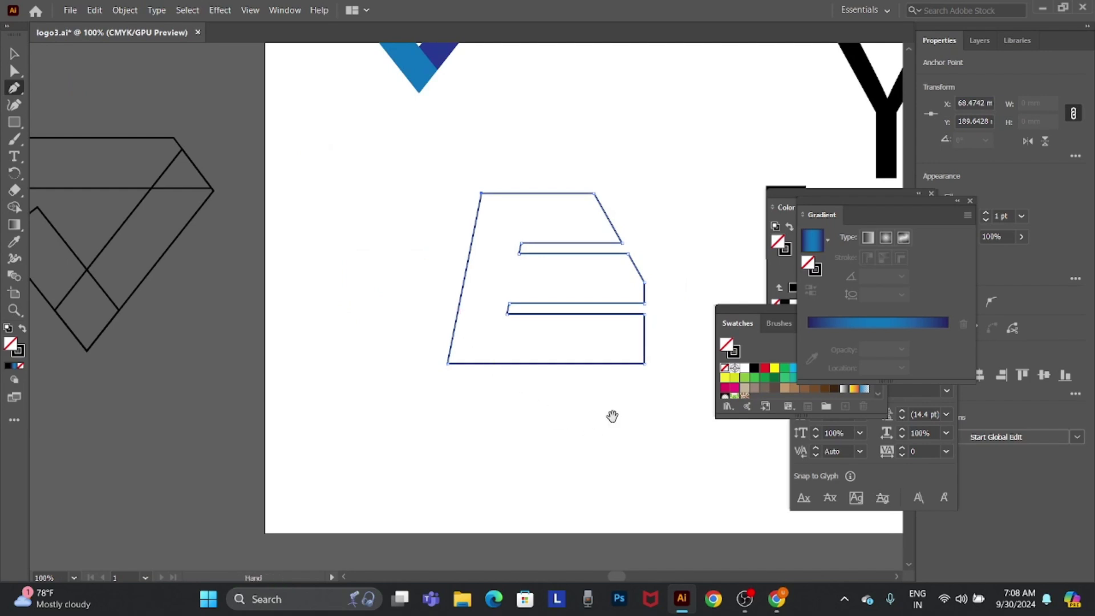
pyautogui.moveTo(612, 416); pyautogui.dragTo(491, 442)
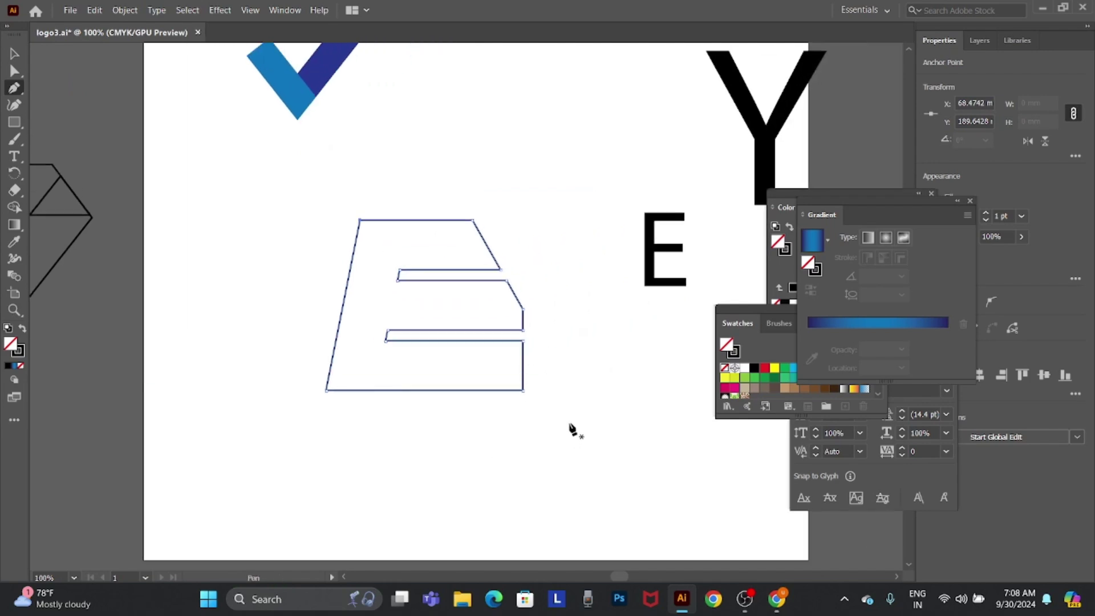
pyautogui.press('a')
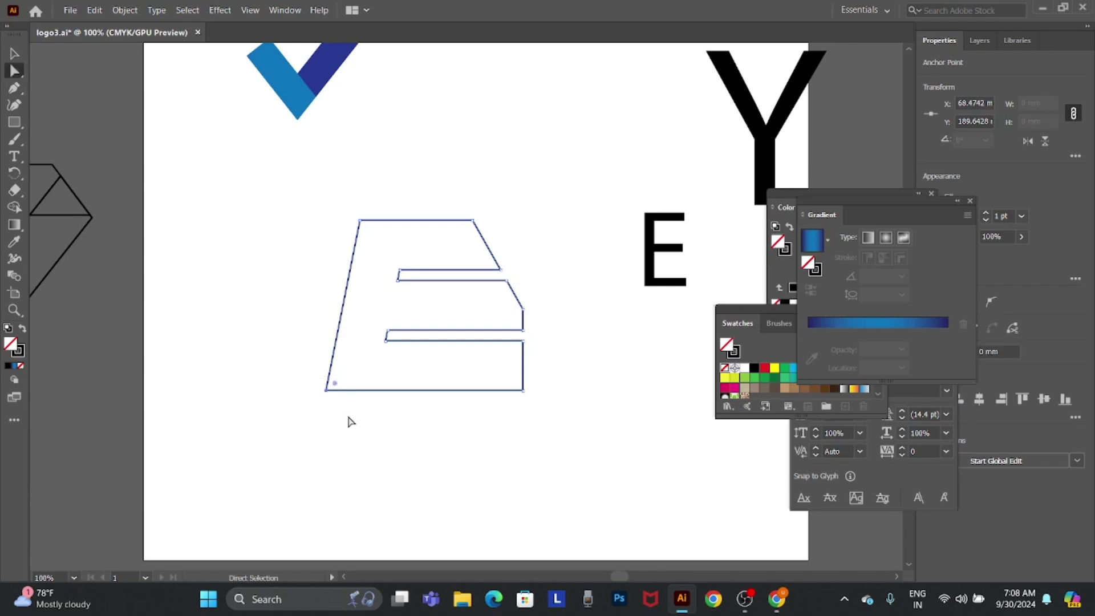
pyautogui.click(330, 391)
pyautogui.moveTo(336, 385); pyautogui.dragTo(370, 342)
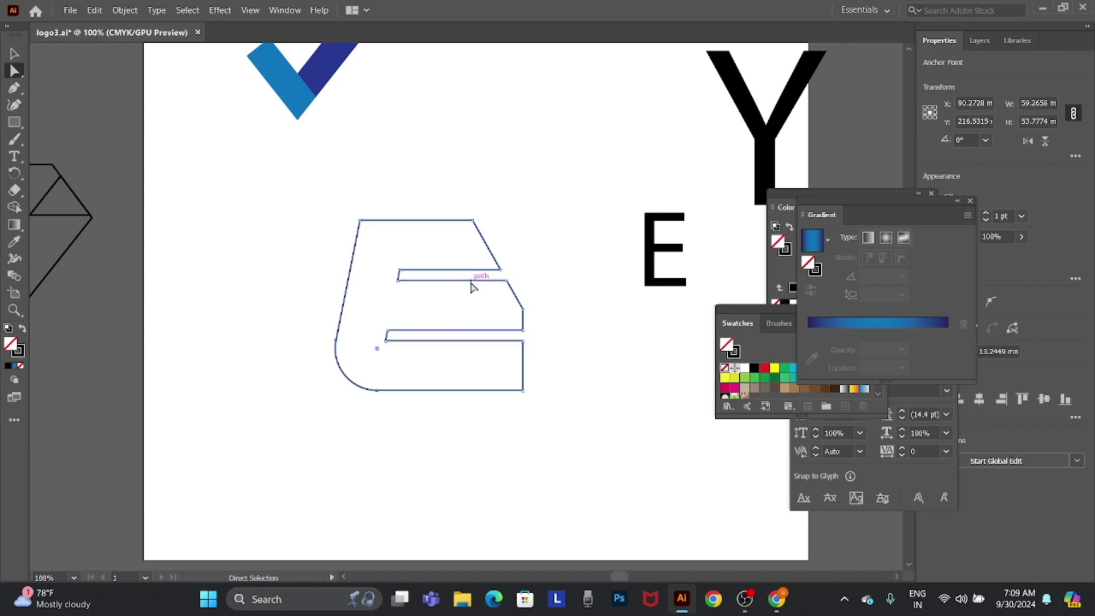
# Nudge the E's top-left anchor slightly to the right
pyautogui.moveTo(377, 205); pyautogui.dragTo(345, 235)
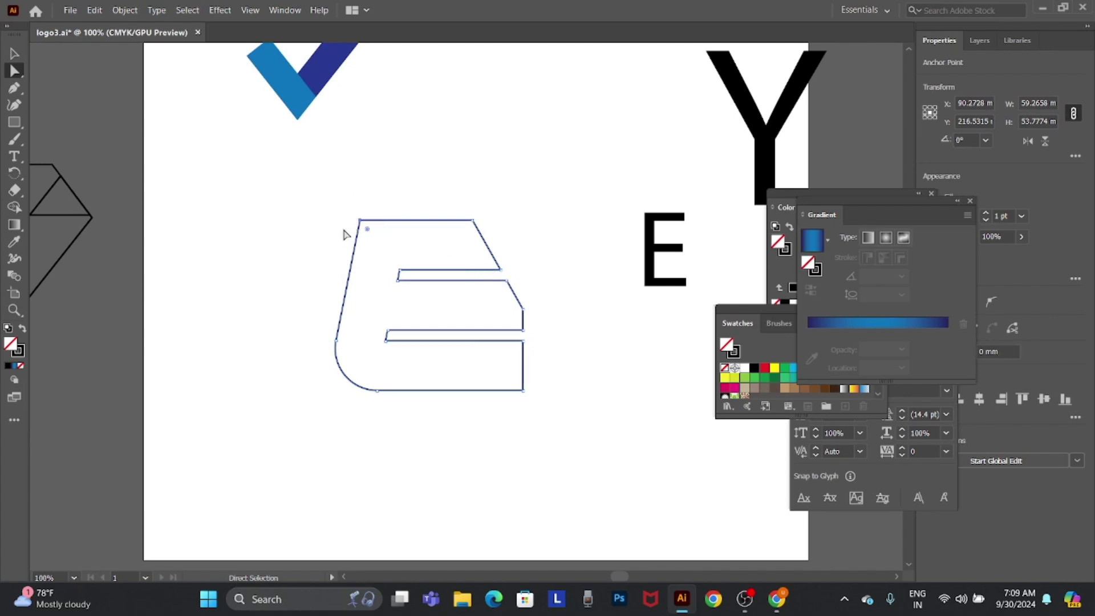
pyautogui.press('Right')
pyautogui.press('Right')
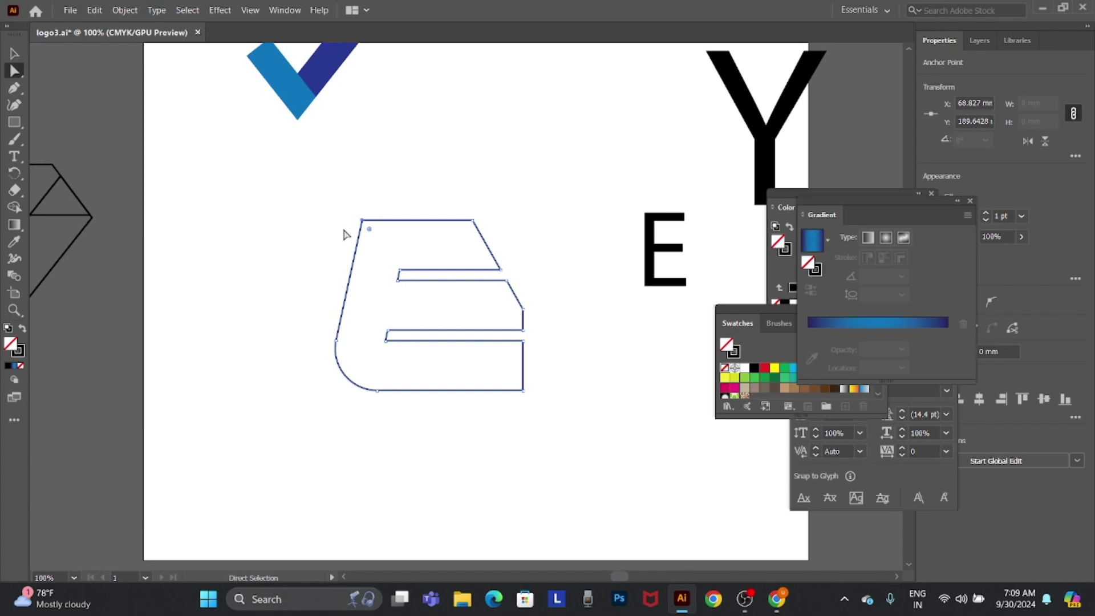
pyautogui.press('Right')
pyautogui.press('Right')
pyautogui.press('Right')
pyautogui.press('Right')
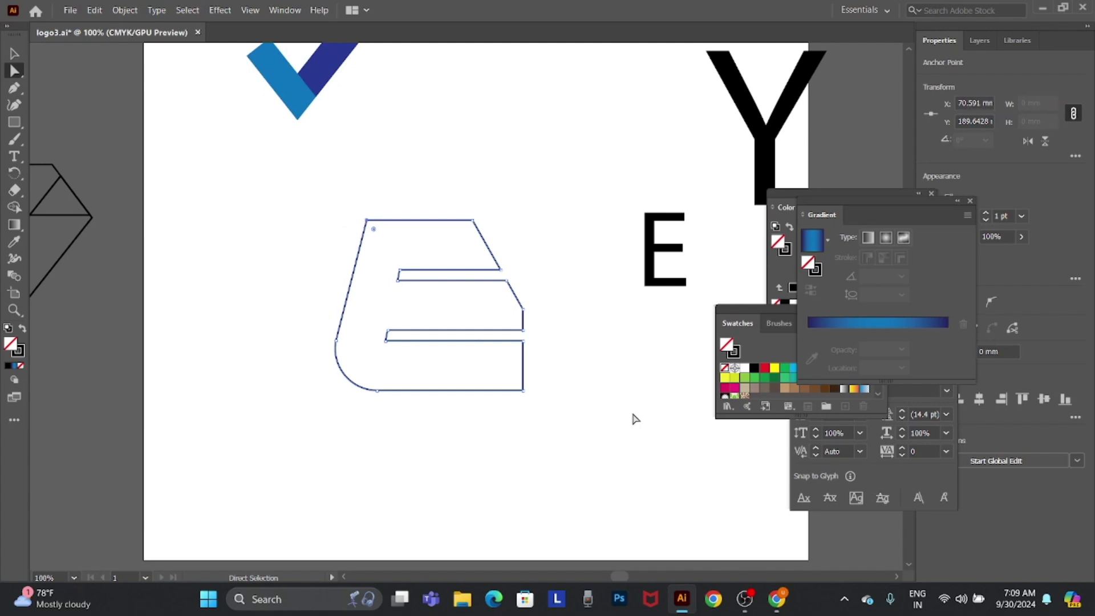
pyautogui.click(585, 429)
# Draw a triangle with the Pen tool at the E's right edge and shift it slightly up
pyautogui.press('p')
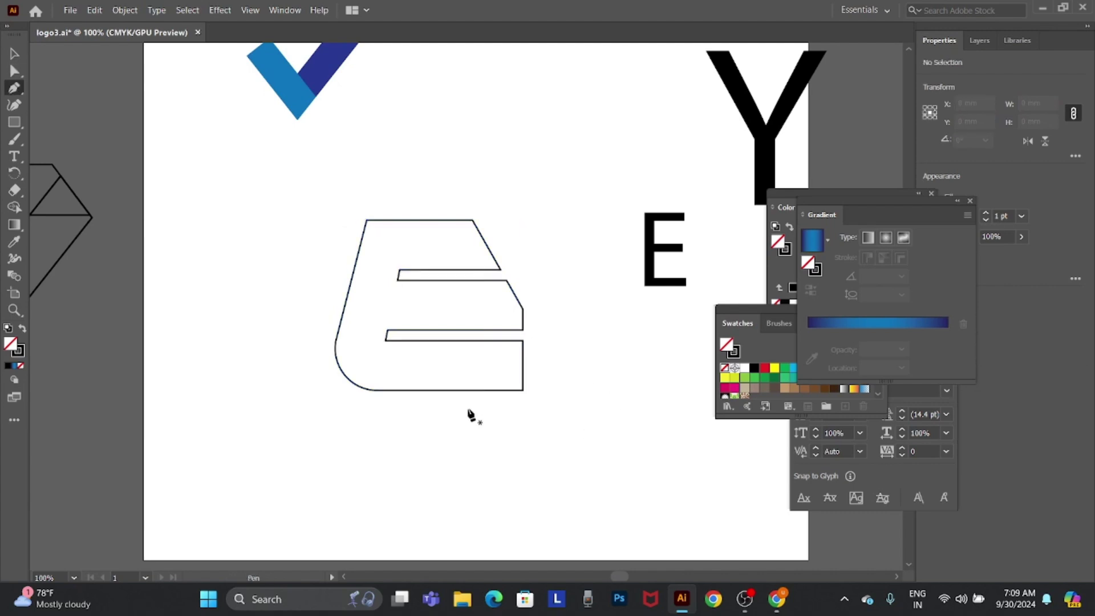
pyautogui.click(466, 408)
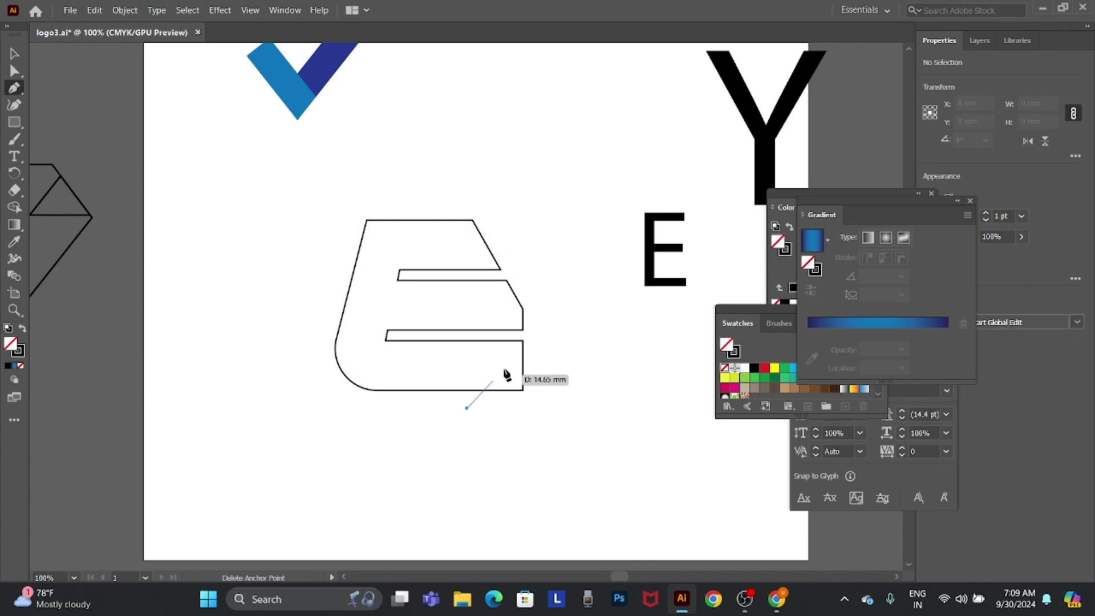
pyautogui.click(529, 303)
pyautogui.click(580, 436)
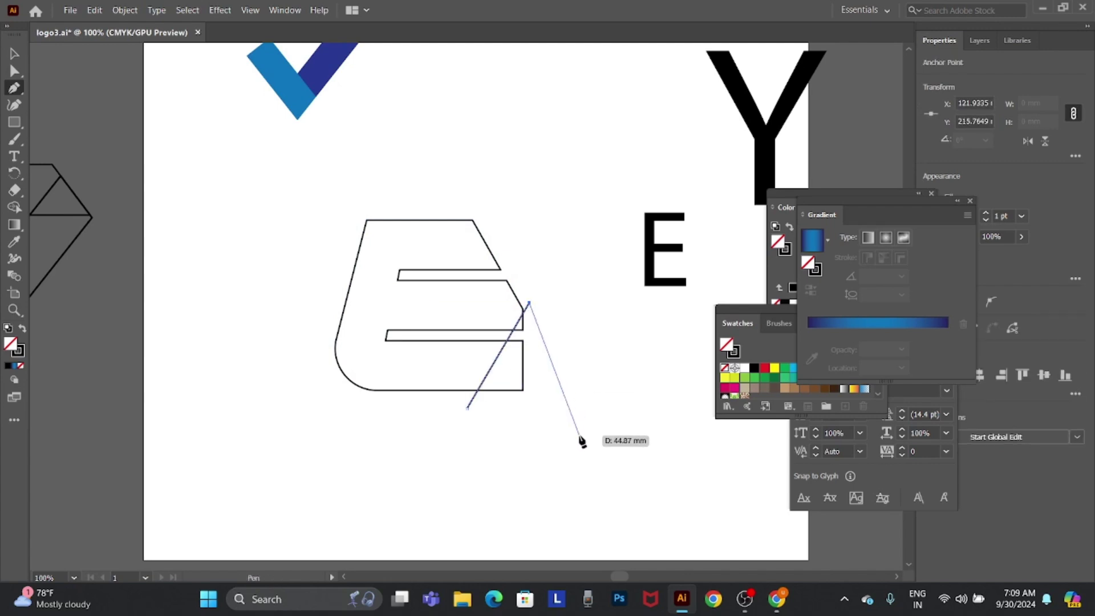
pyautogui.click(467, 408)
pyautogui.press('v')
pyautogui.moveTo(571, 265); pyautogui.dragTo(459, 484)
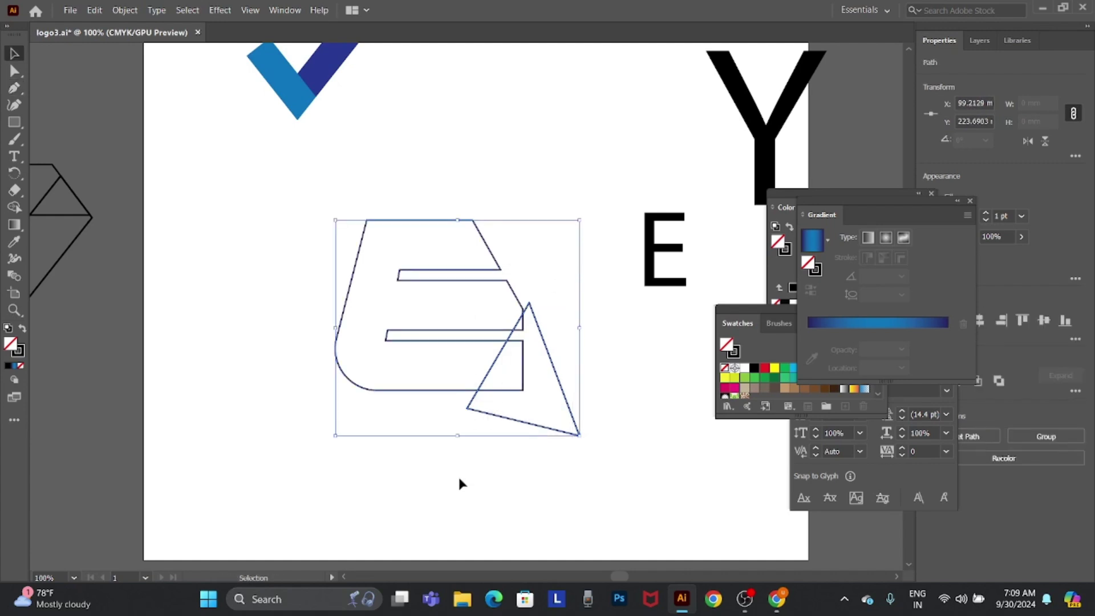
pyautogui.hotkey('ctrl', '=')
pyautogui.click(471, 256)
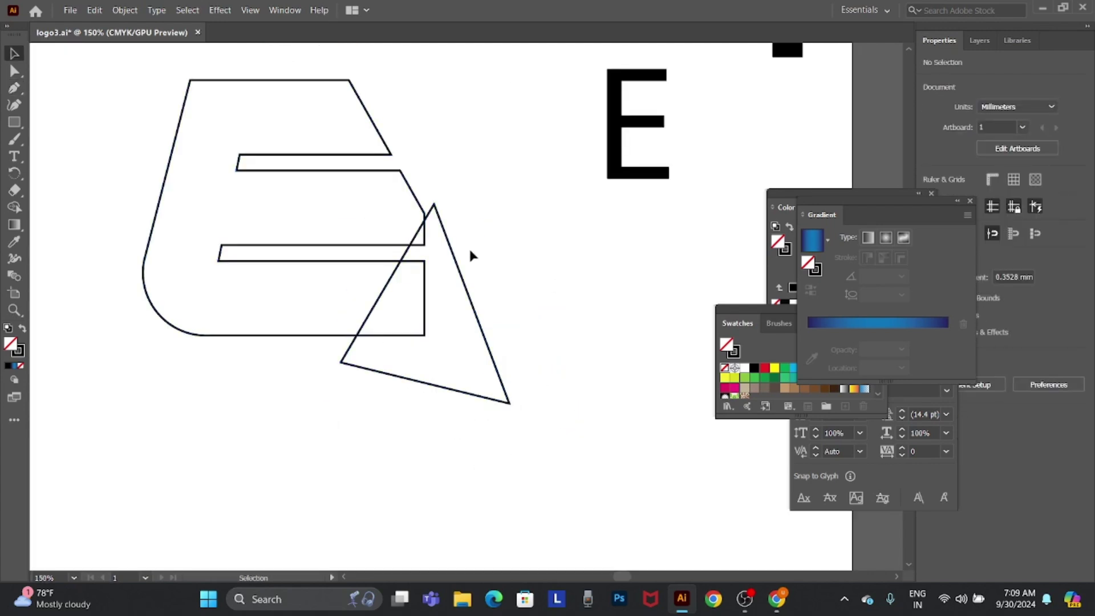
pyautogui.moveTo(451, 245); pyautogui.dragTo(450, 239)
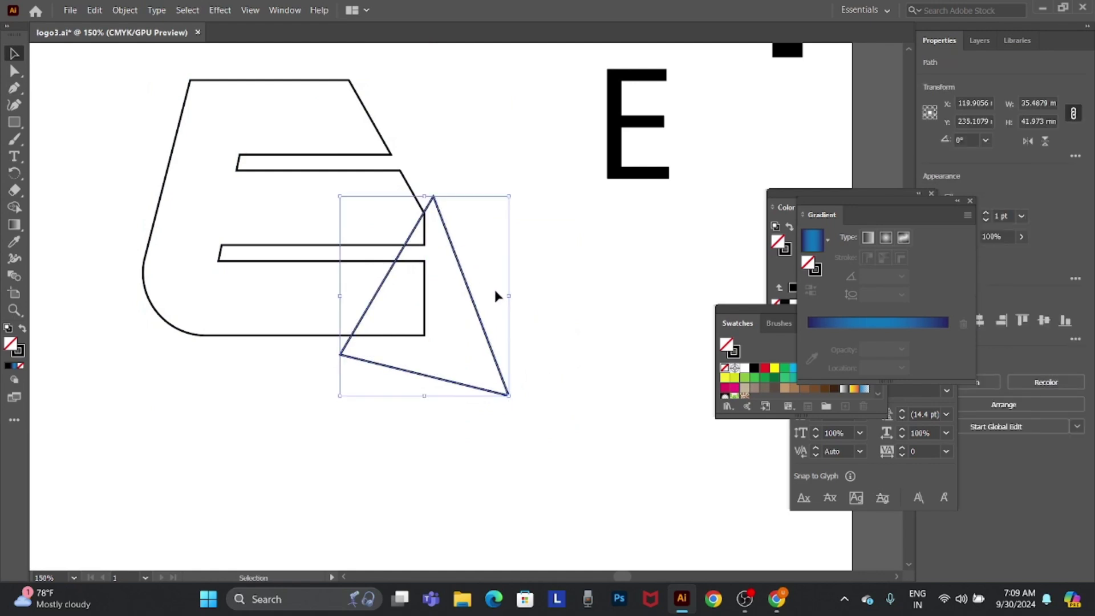
# Merge the triangle tip into the E's right side with Shape Builder
pyautogui.moveTo(513, 130); pyautogui.dragTo(339, 456)
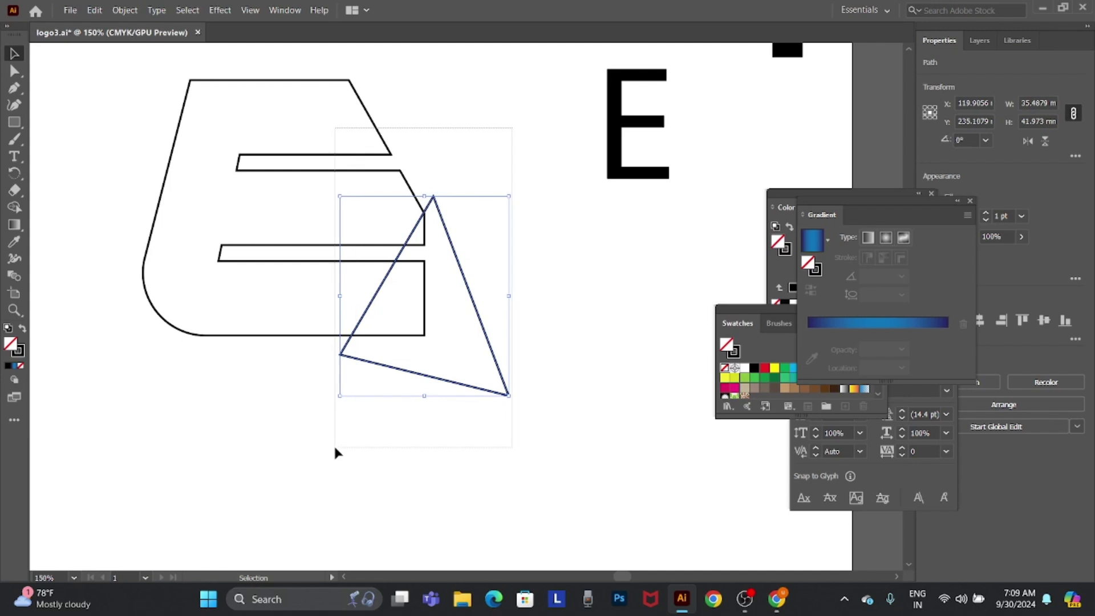
pyautogui.click(14, 207)
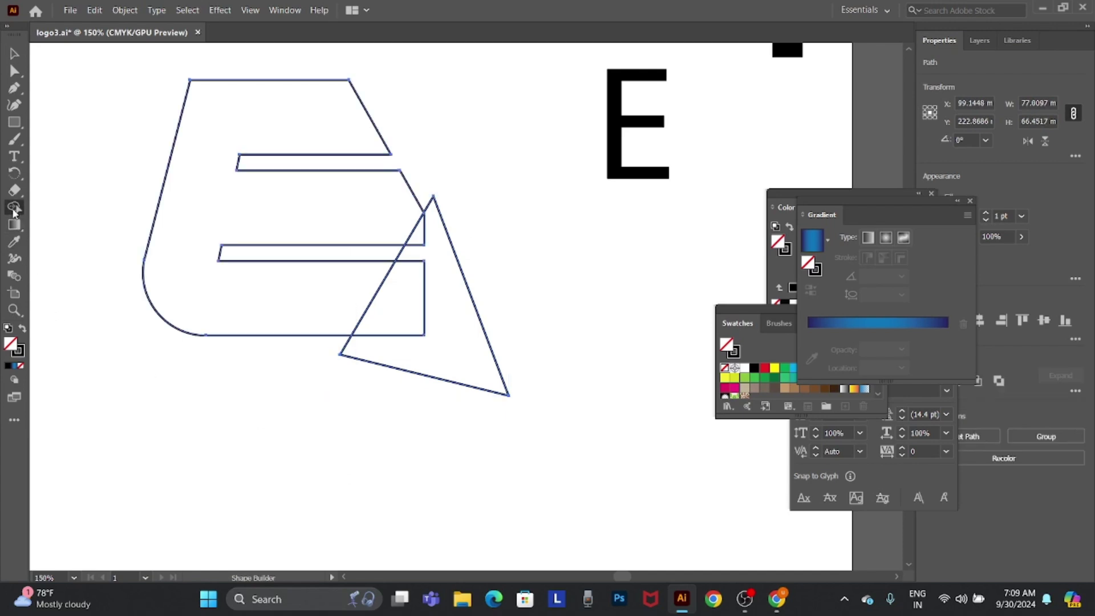
pyautogui.moveTo(420, 310); pyautogui.dragTo(448, 393)
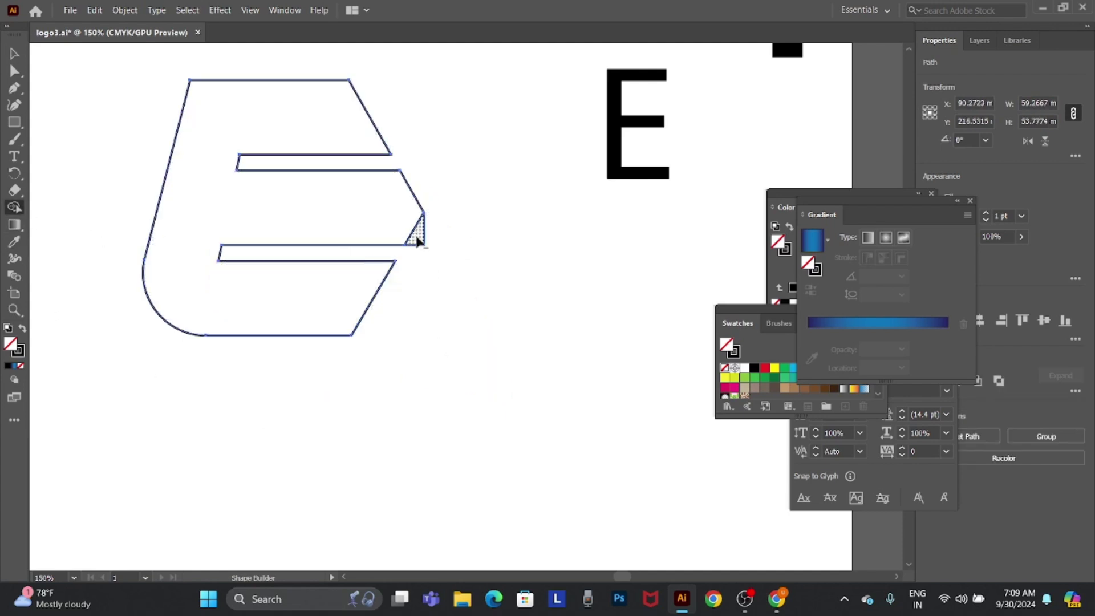
pyautogui.press('v')
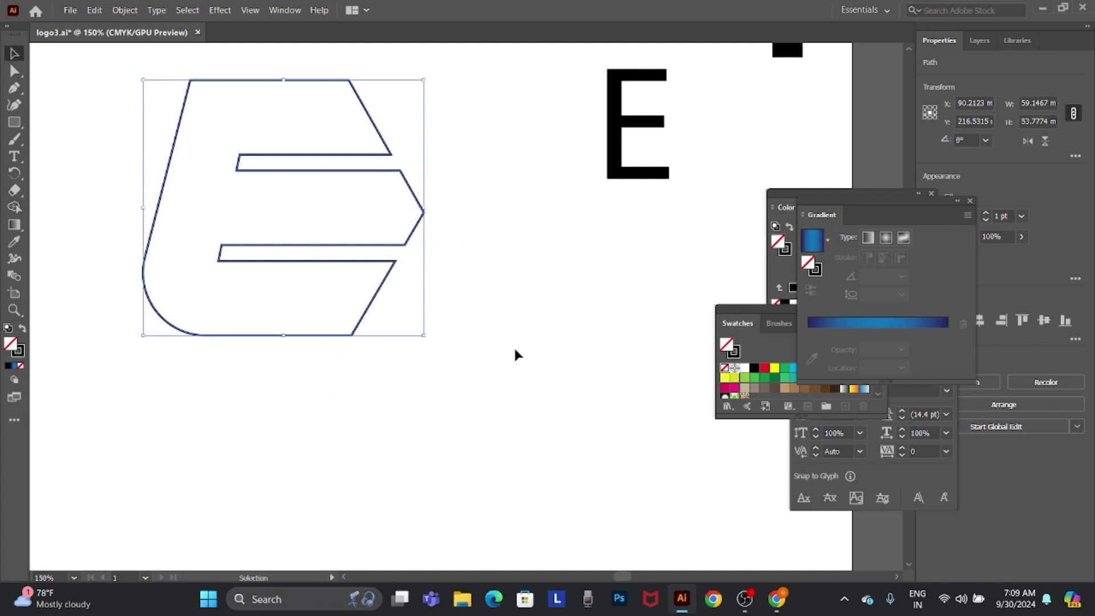
pyautogui.click(496, 232)
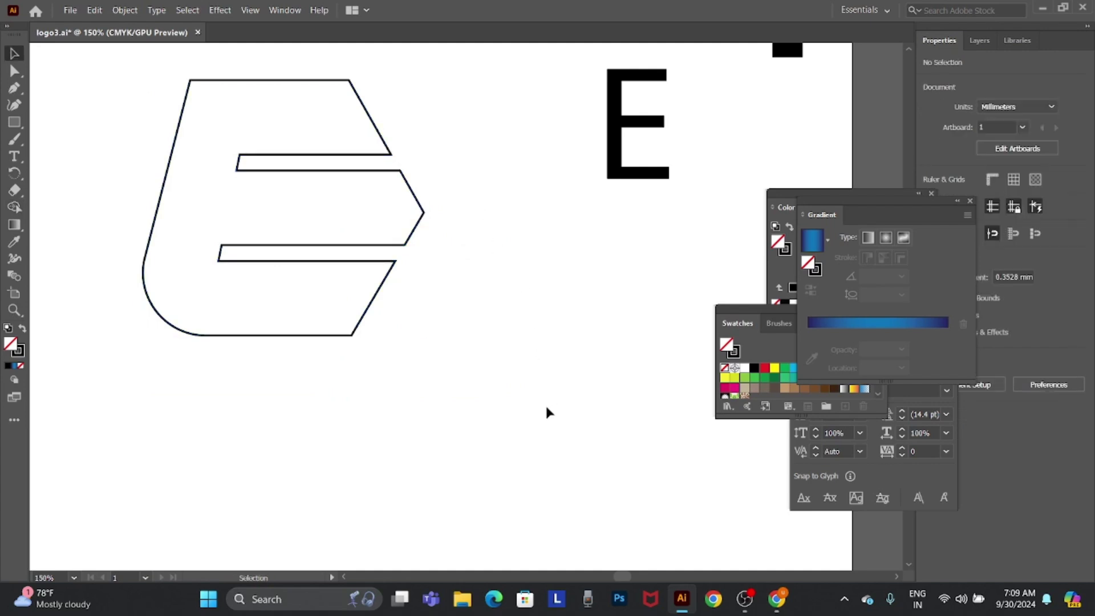
# Fill the E with the diamond logo's blue via the Eyedropper, then shrink it
pyautogui.hotkey('ctrl', '-')
pyautogui.hotkey('ctrl', '-')
pyautogui.hotkey('ctrl', '-')
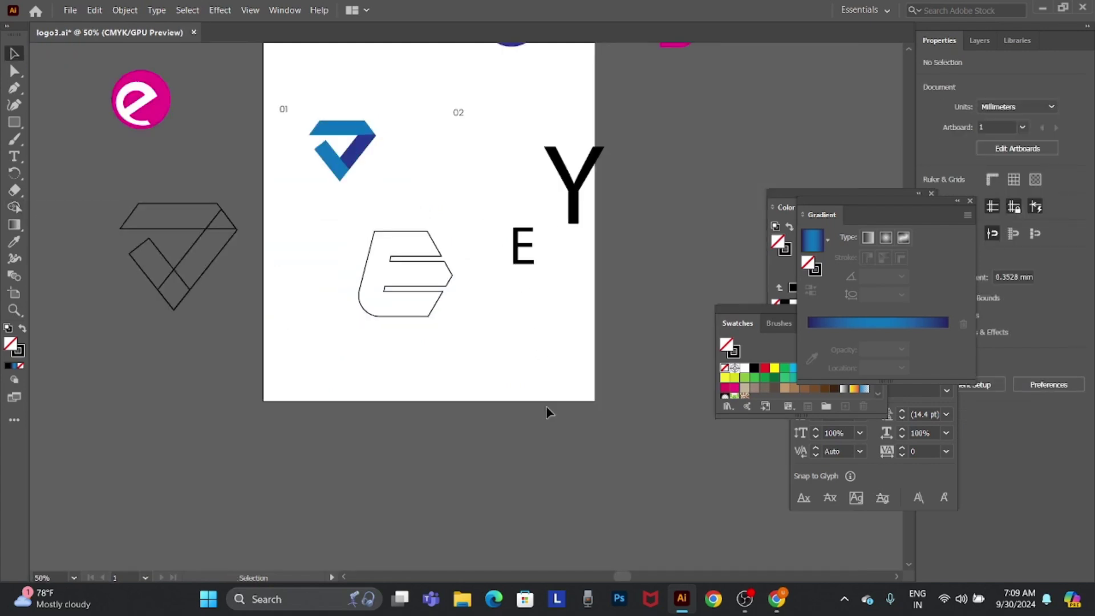
pyautogui.hotkey('ctrl', '+')
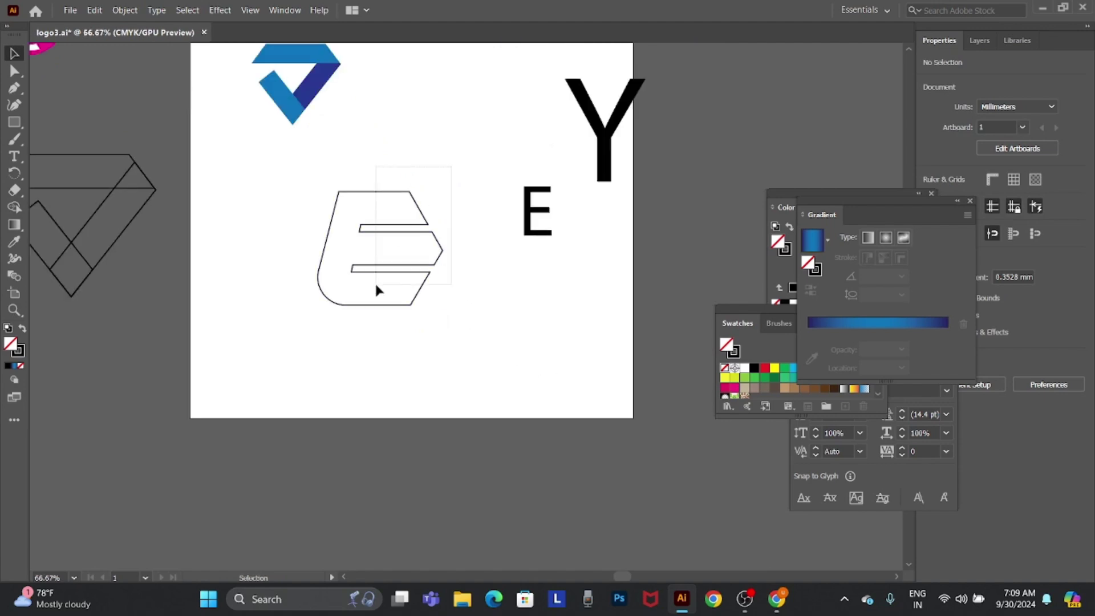
pyautogui.click(375, 305)
pyautogui.press('t')
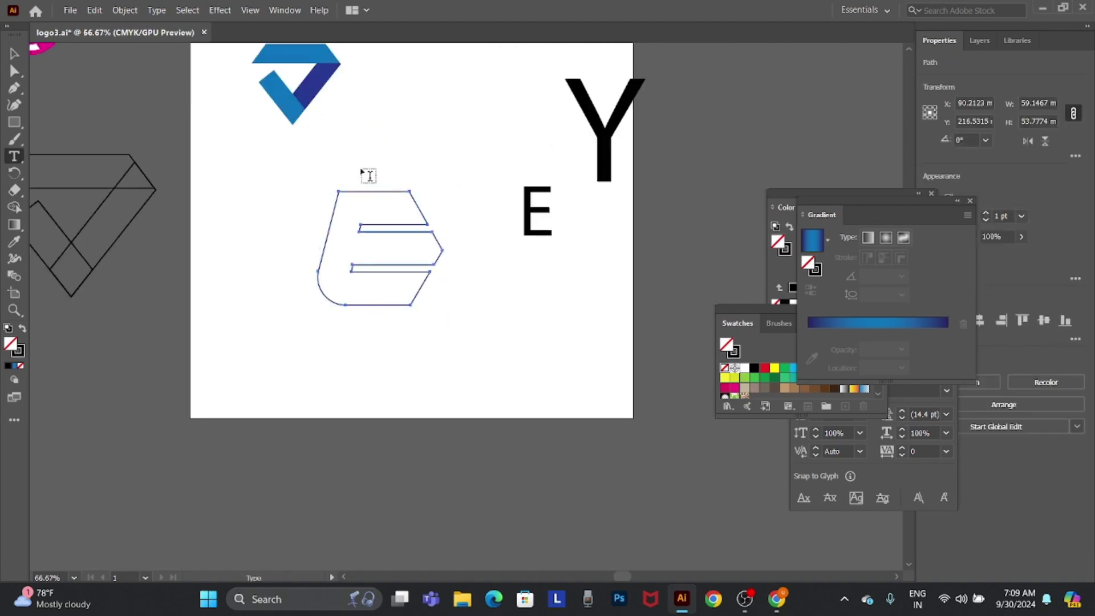
pyautogui.press('i')
pyautogui.click(294, 98)
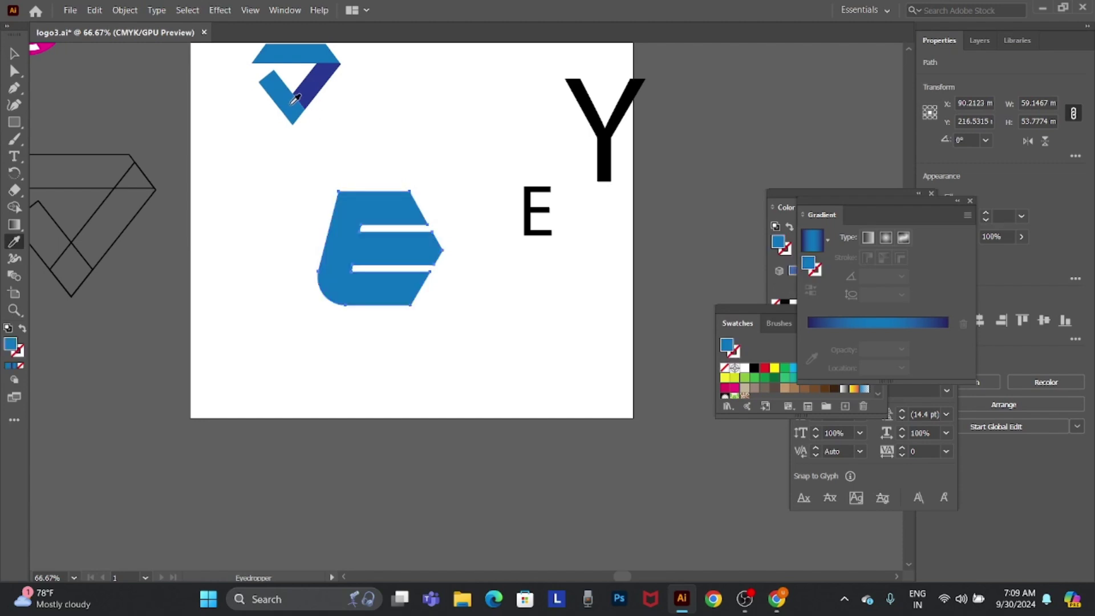
pyautogui.press('v')
pyautogui.moveTo(462, 350); pyautogui.dragTo(550, 463)
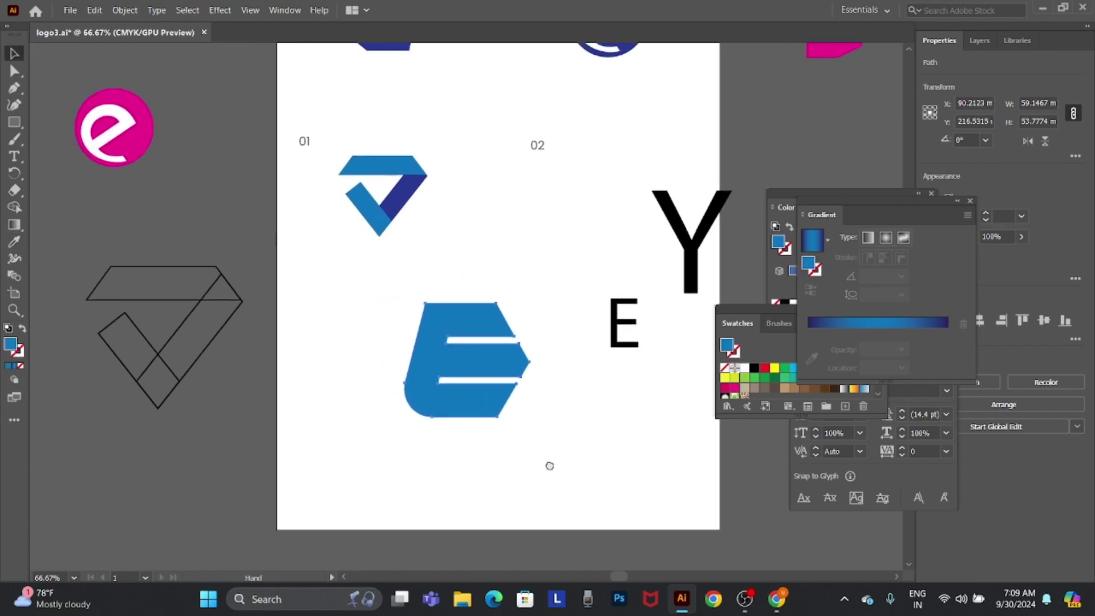
pyautogui.moveTo(530, 418)
pyautogui.mouseDown()
pyautogui.moveTo(494, 385)
pyautogui.moveTo(423, 392)
pyautogui.mouseUp()
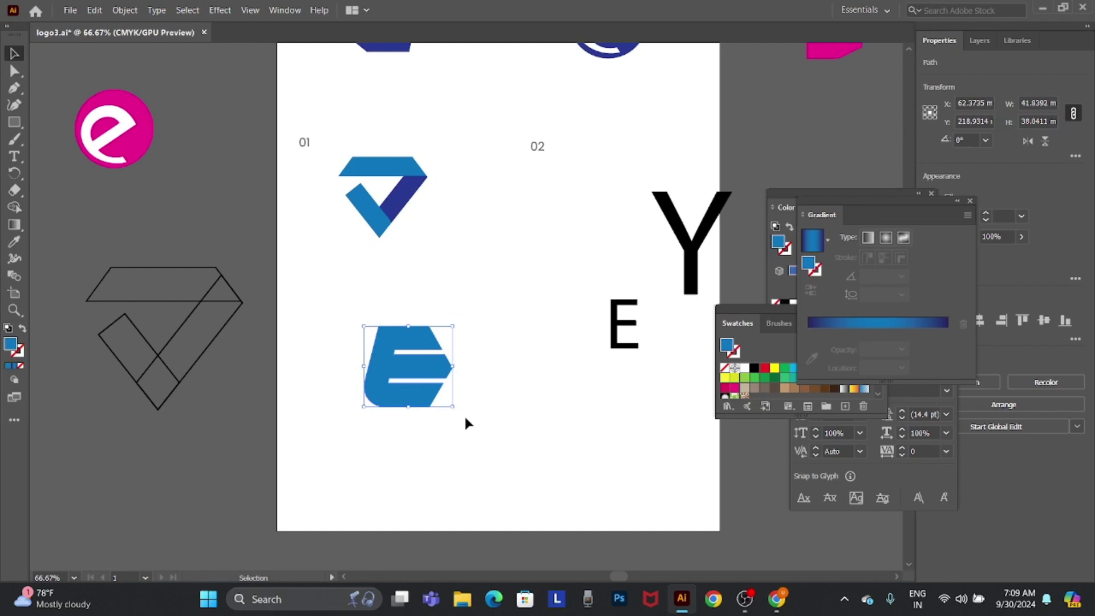
# Shrink the blue E to logo size under 02 and move the Y and E letters off the artboard
pyautogui.moveTo(453, 407)
pyautogui.mouseDown()
pyautogui.moveTo(440, 393)
pyautogui.moveTo(618, 194)
pyautogui.mouseUp()
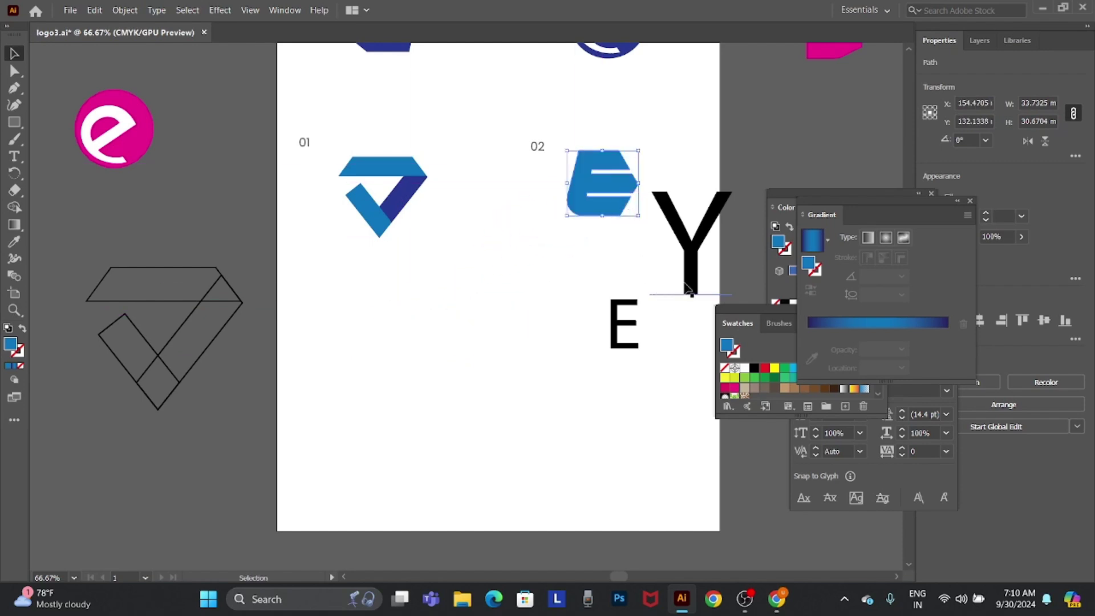
pyautogui.scroll(3, 639, 237)
pyautogui.hscroll(3, 639, 236)
pyautogui.moveTo(560, 372); pyautogui.dragTo(677, 405)
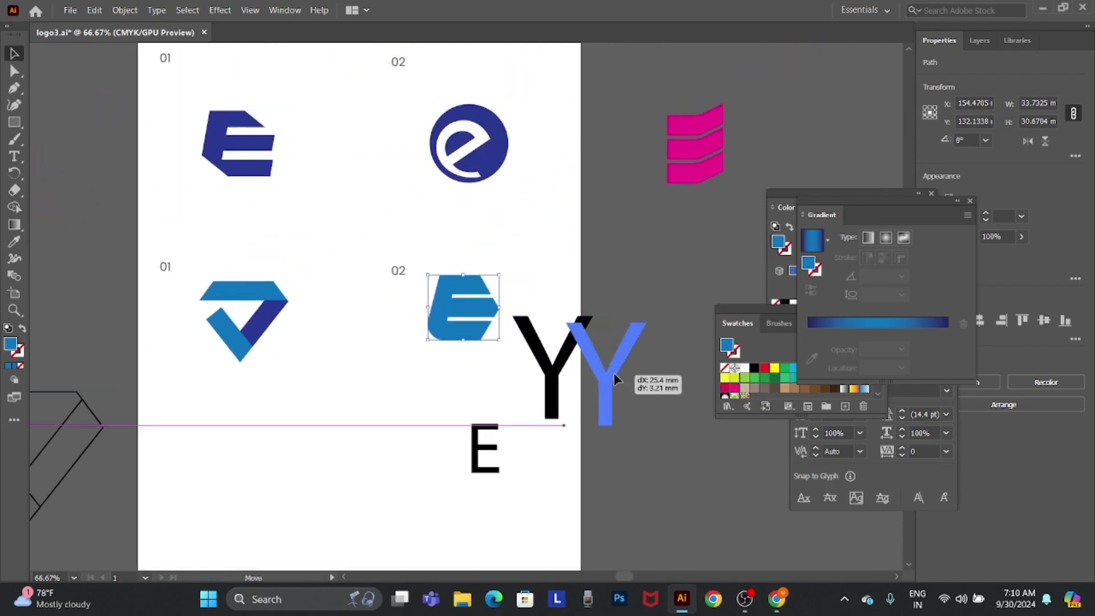
pyautogui.moveTo(478, 452); pyautogui.dragTo(674, 273)
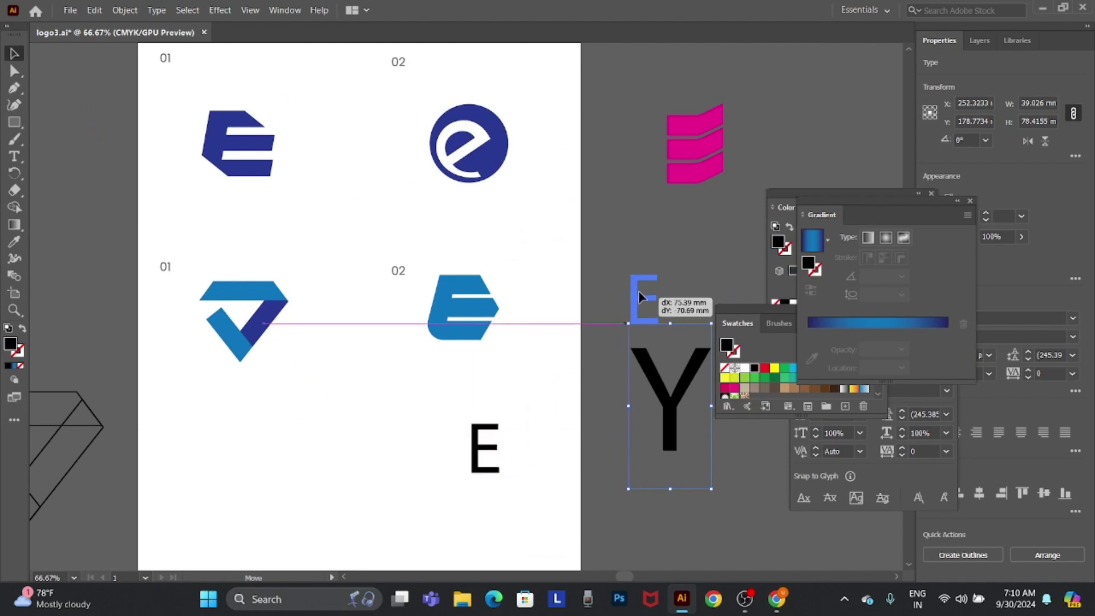
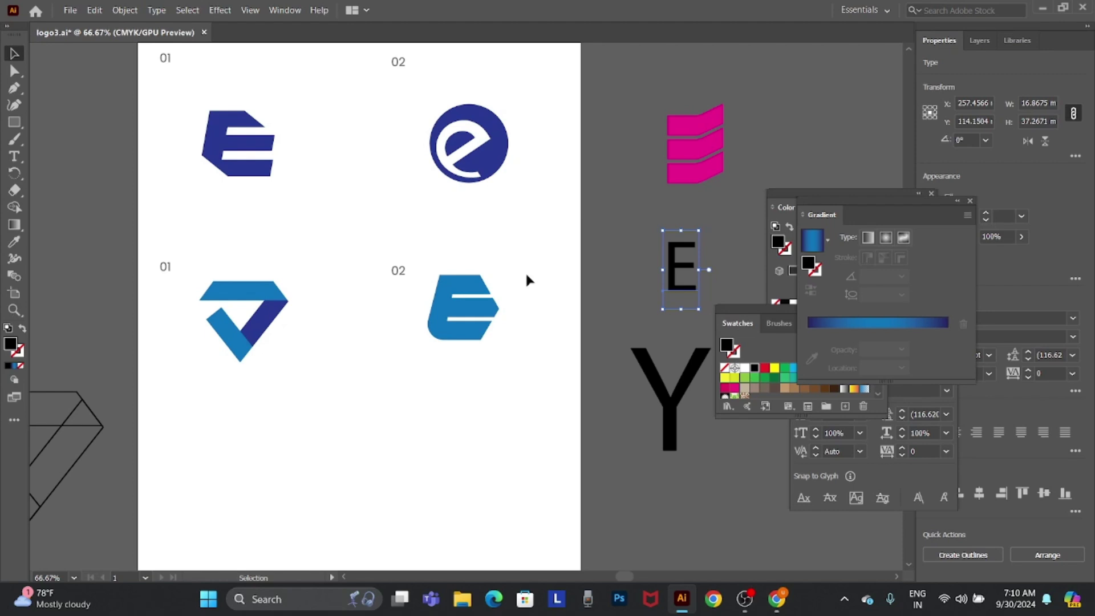
# Zoom in on the blue E to inspect its anchor points, then zoom back out
pyautogui.press('z')
pyautogui.click(510, 273)
pyautogui.click(419, 329)
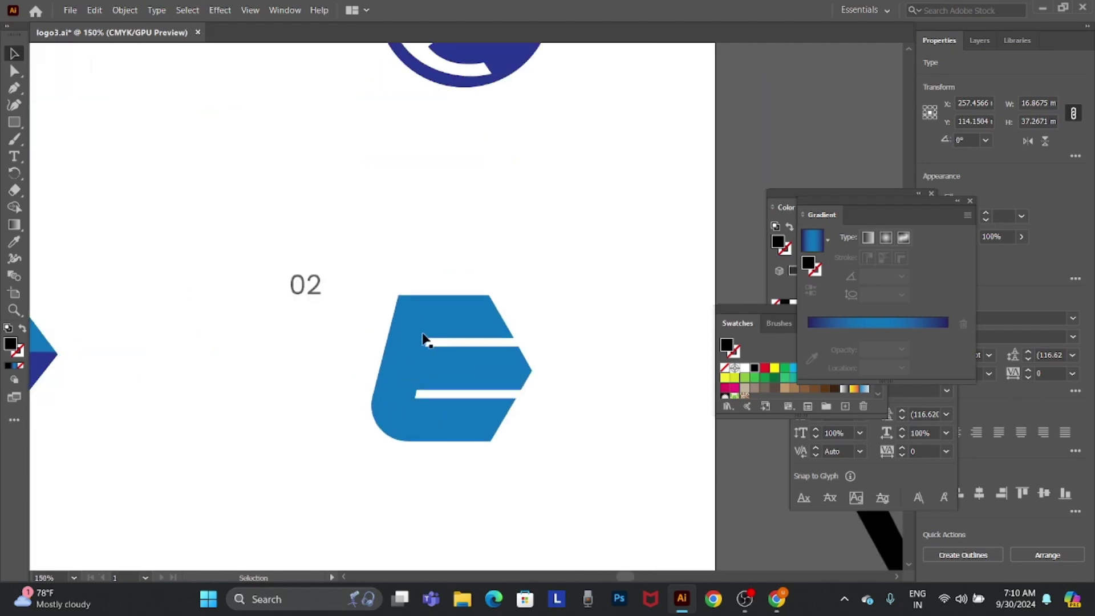
pyautogui.press('p')
pyautogui.click(385, 324)
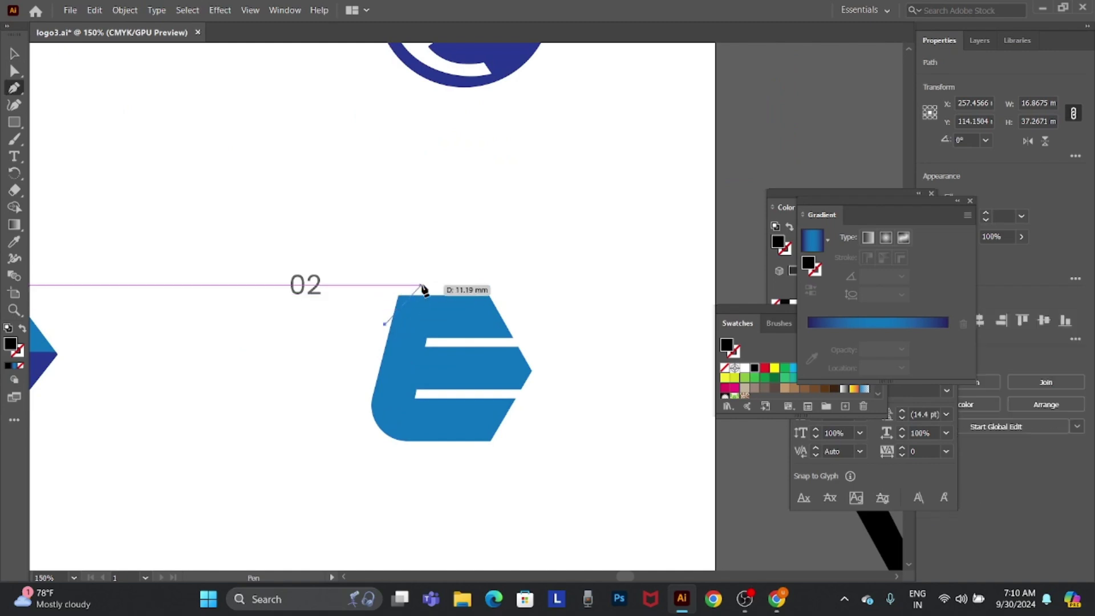
pyautogui.hotkey('ctrl', 'z')
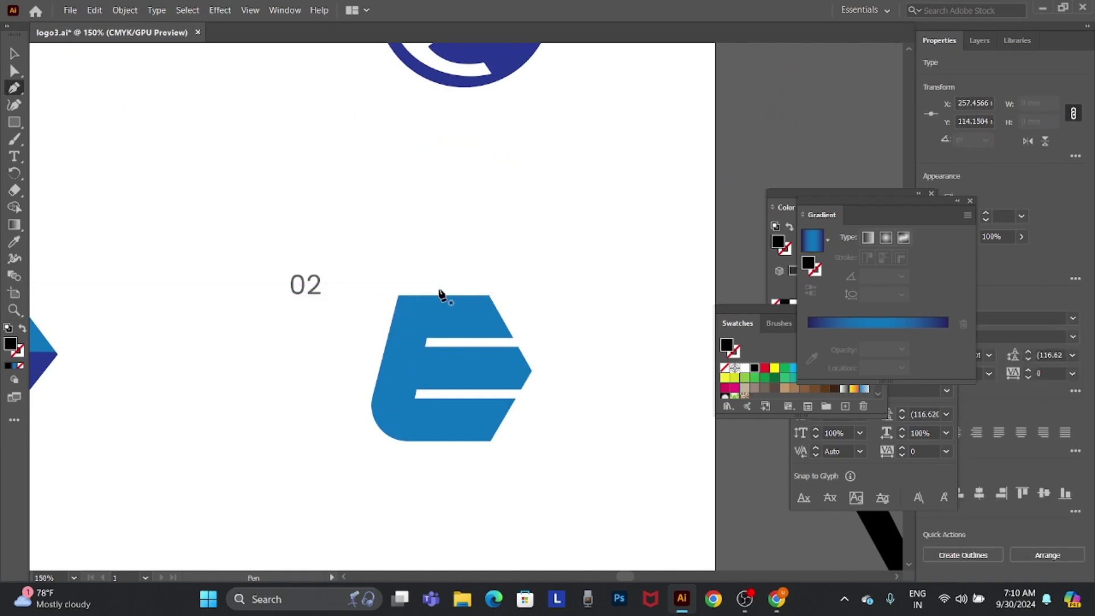
pyautogui.press('a')
pyautogui.click(413, 309)
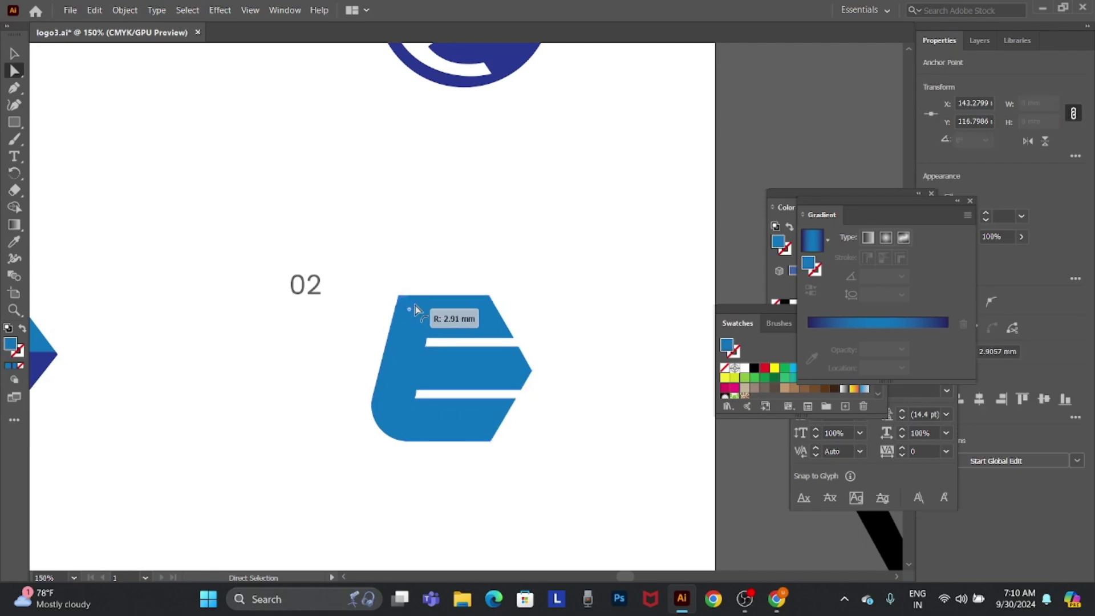
pyautogui.press('v')
pyautogui.click(570, 239)
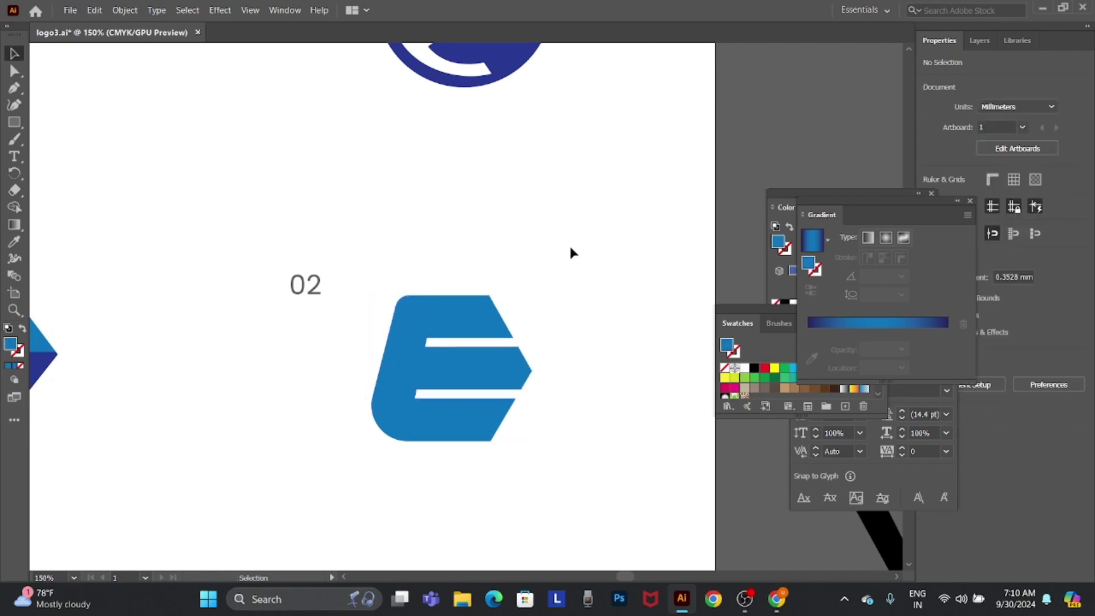
pyautogui.hotkey('ctrl', '-')
pyautogui.hotkey('ctrl', '-')
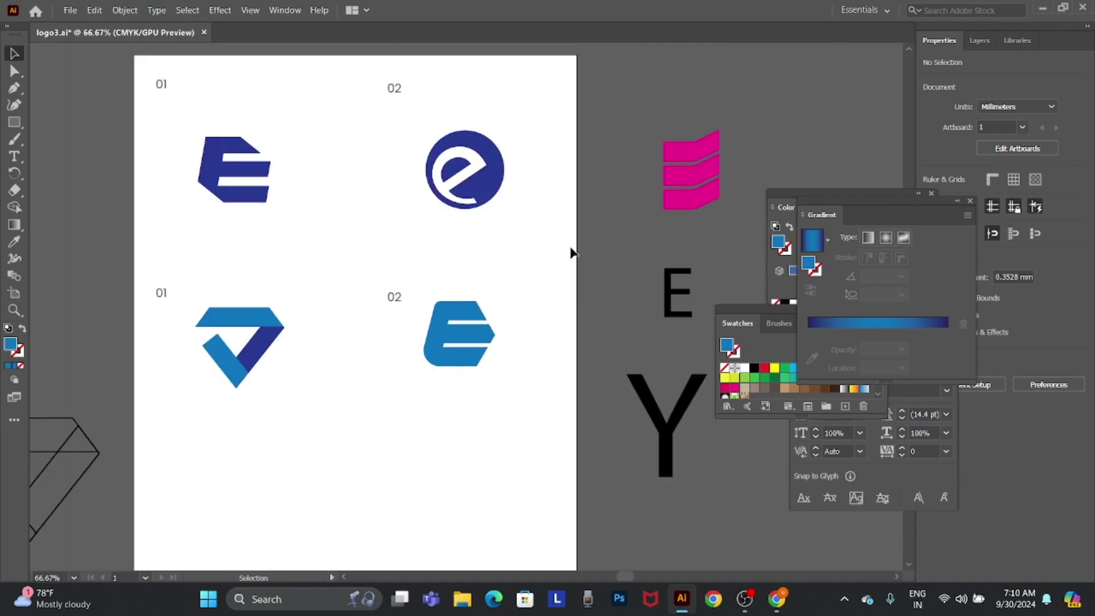
# Scale the blue E logo up to about 42 mm wide and recentre the view
pyautogui.click(475, 359)
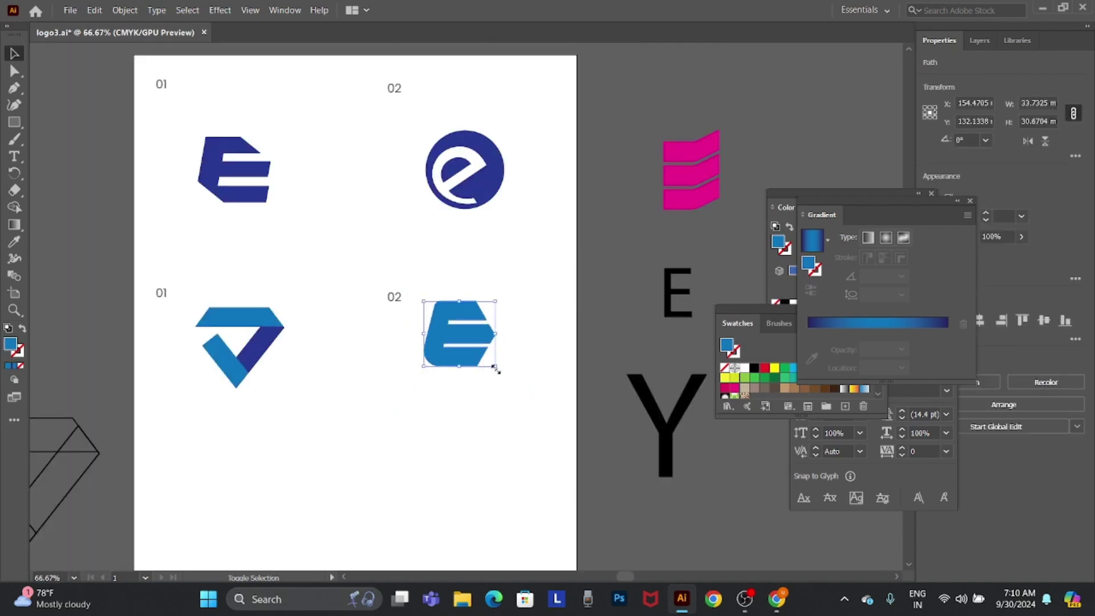
pyautogui.moveTo(495, 366); pyautogui.dragTo(518, 387)
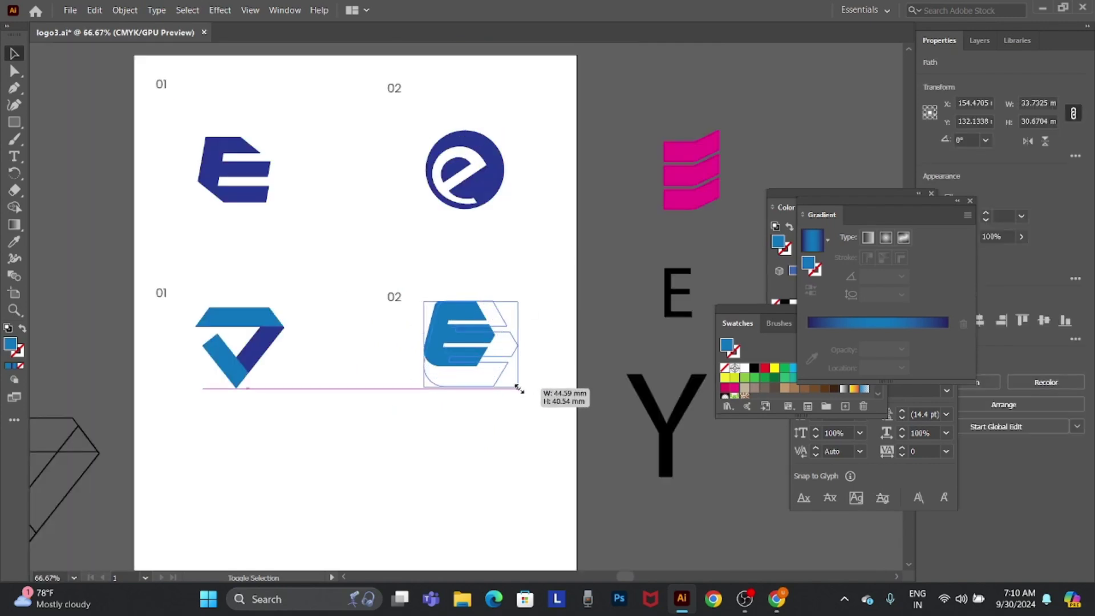
pyautogui.click(484, 438)
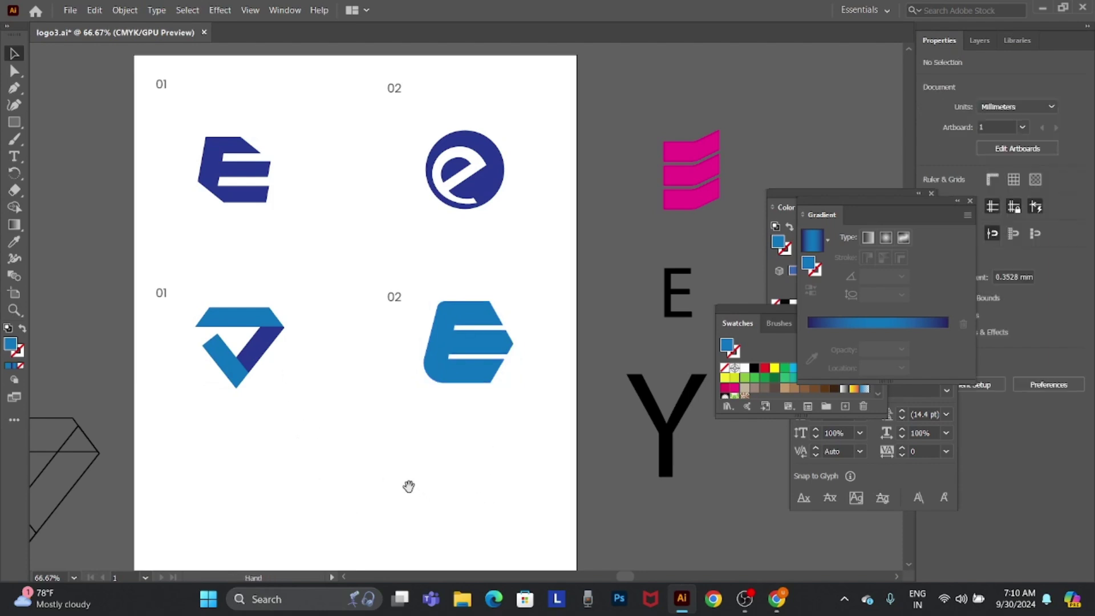
pyautogui.moveTo(402, 473); pyautogui.dragTo(460, 439)
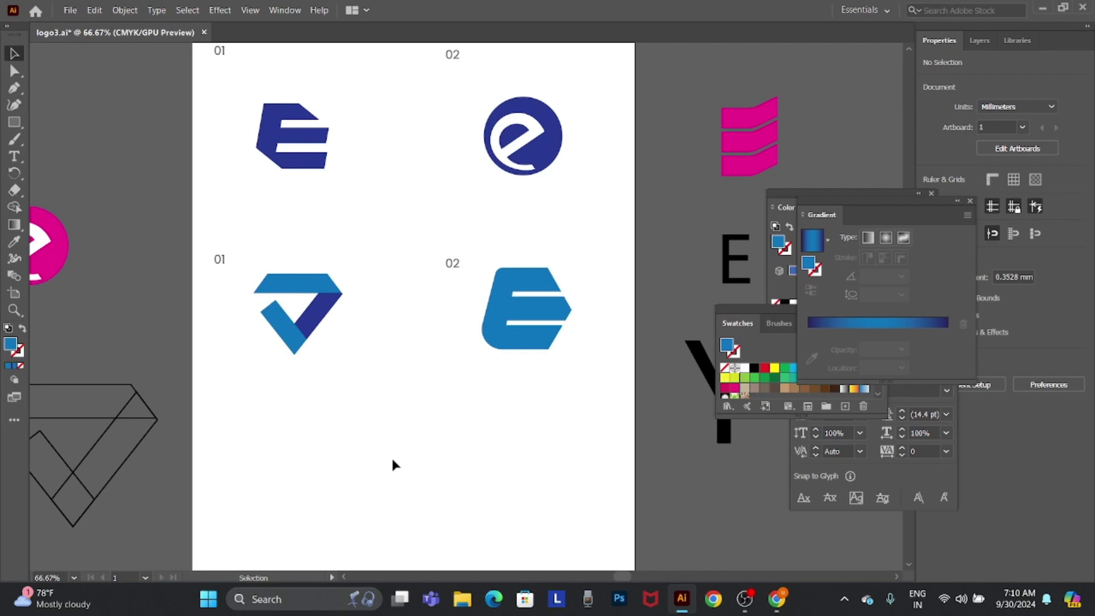
# Change the lower labels from 01 and 02 to 03 and 04
pyautogui.moveTo(394, 420); pyautogui.dragTo(399, 444)
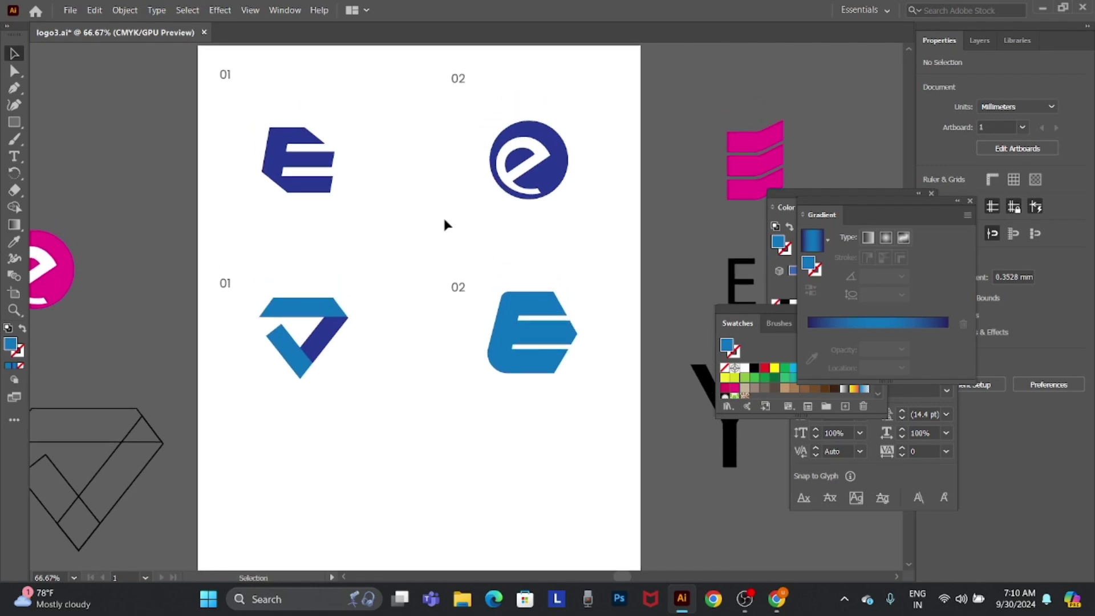
pyautogui.press('t')
pyautogui.moveTo(459, 78); pyautogui.dragTo(465, 80)
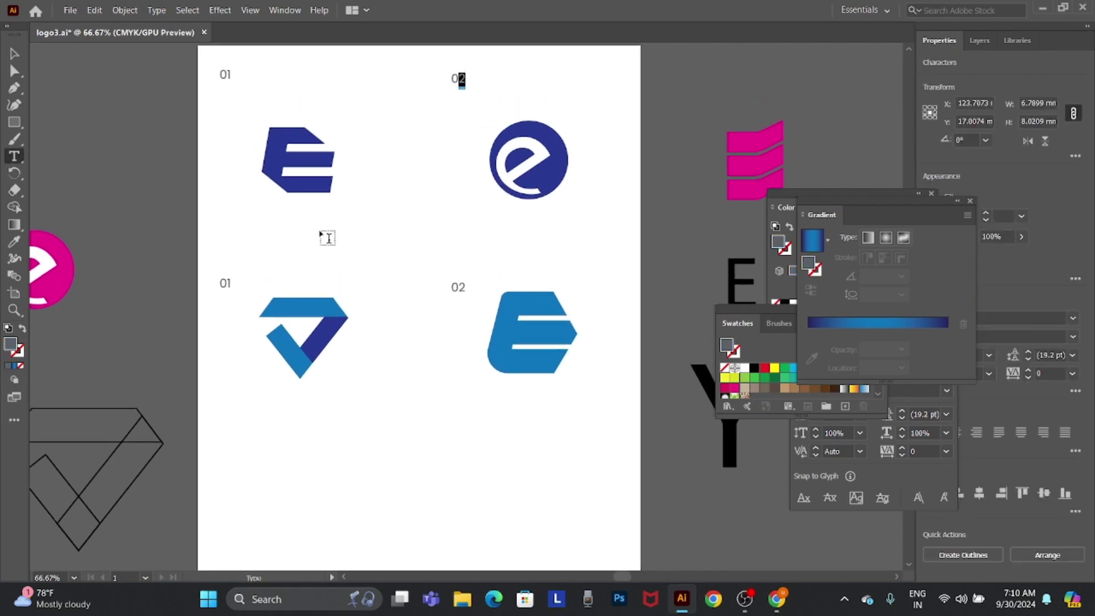
pyautogui.moveTo(225, 283); pyautogui.dragTo(234, 283)
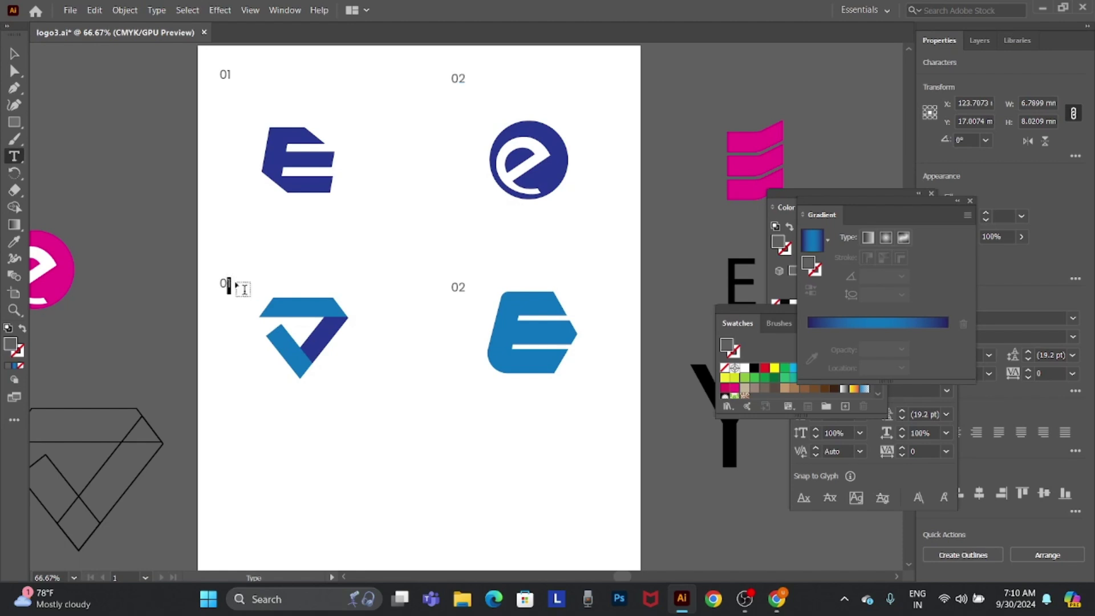
pyautogui.write('3')
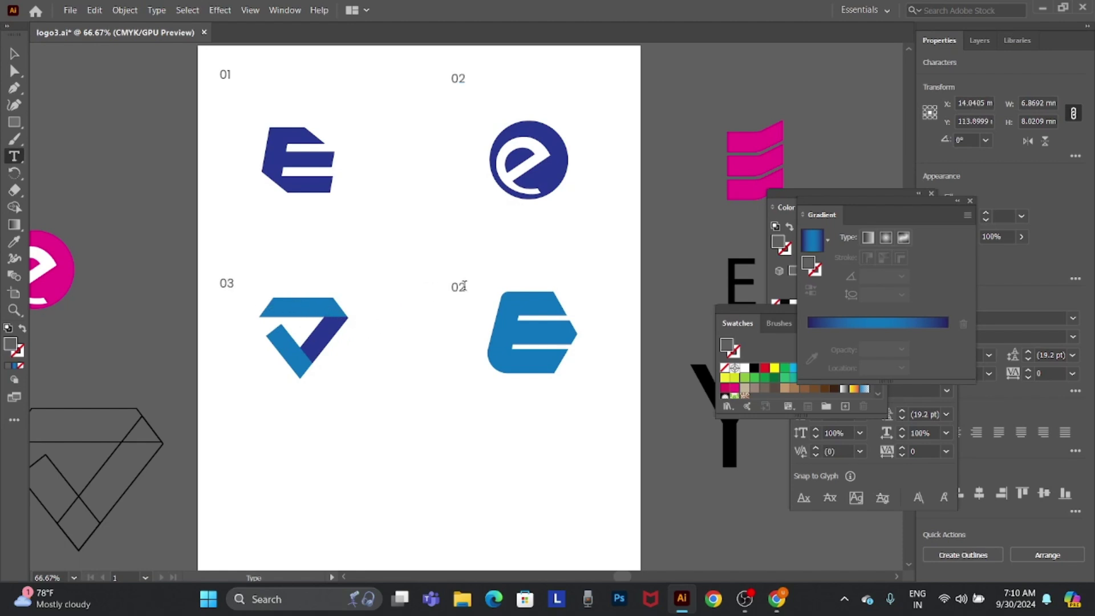
pyautogui.moveTo(462, 286); pyautogui.dragTo(466, 288)
pyautogui.write('4')
pyautogui.press('Escape')
pyautogui.click(502, 449)
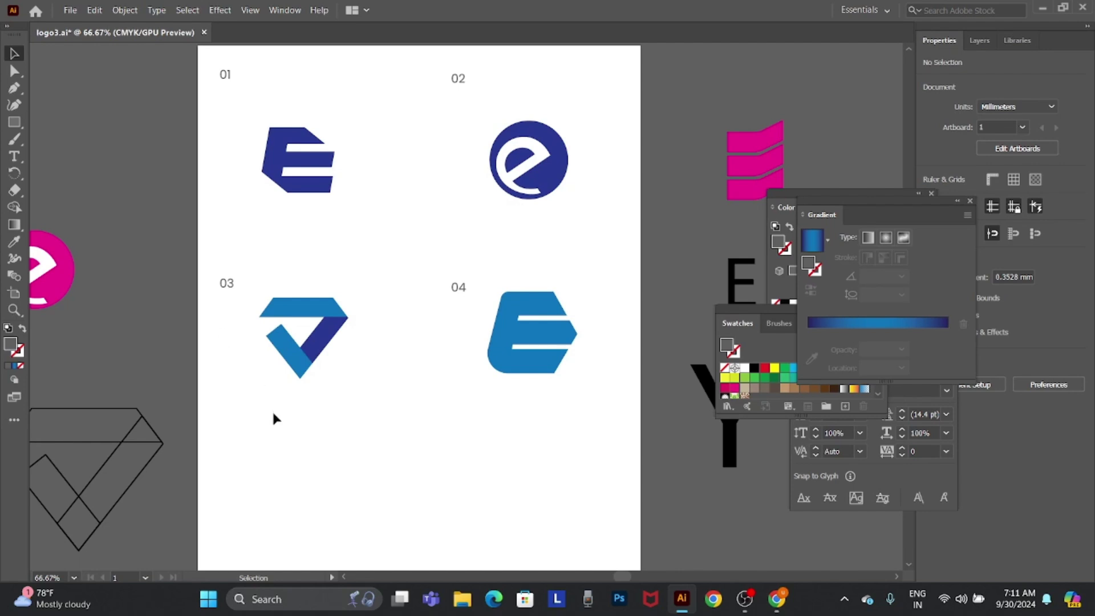
# Add an enlarged lowercase e beside a copied black Y below concept 04
pyautogui.press('t')
pyautogui.click(370, 455)
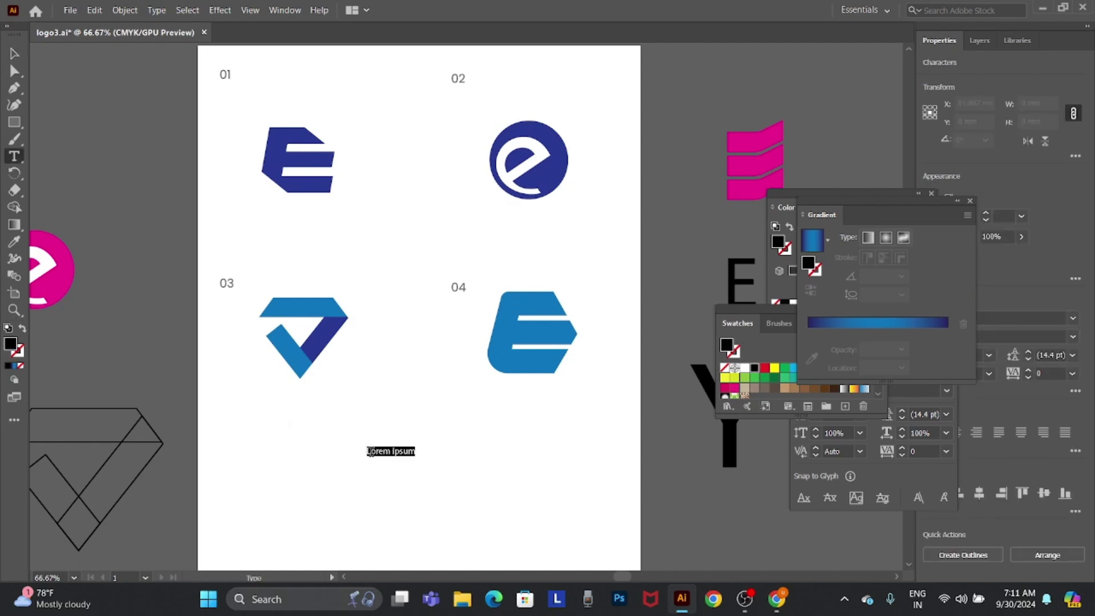
pyautogui.write('0')
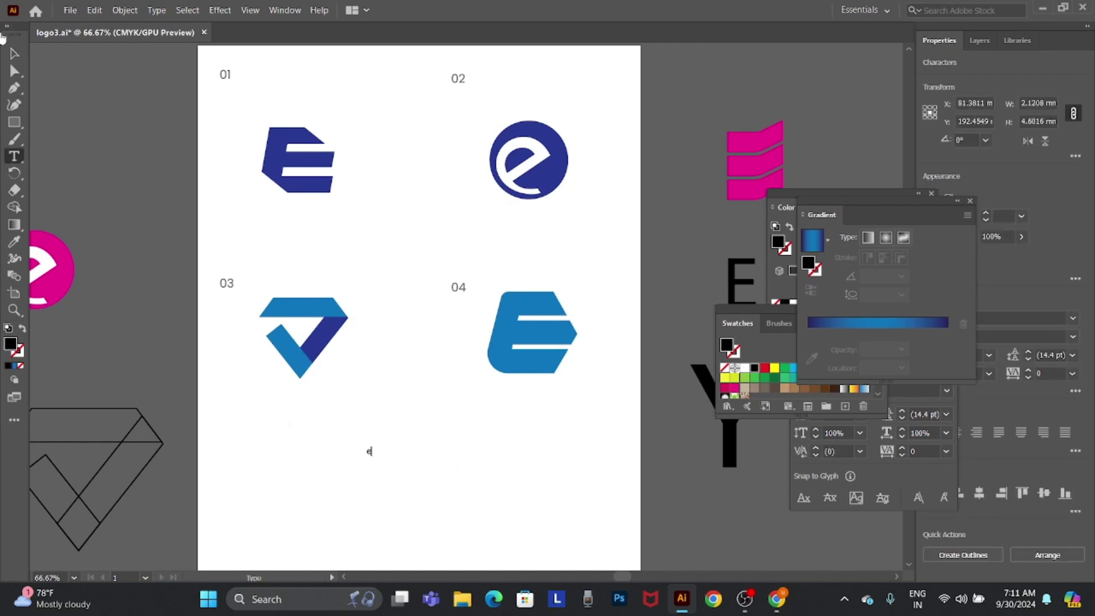
pyautogui.click(12, 53)
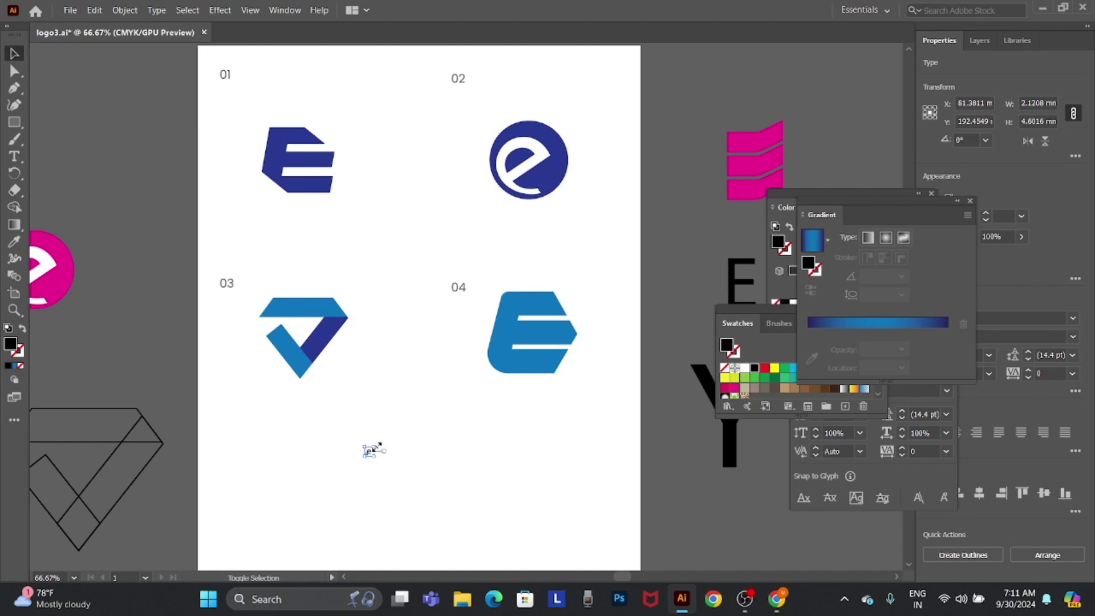
pyautogui.moveTo(379, 444); pyautogui.dragTo(412, 364)
pyautogui.click(490, 447)
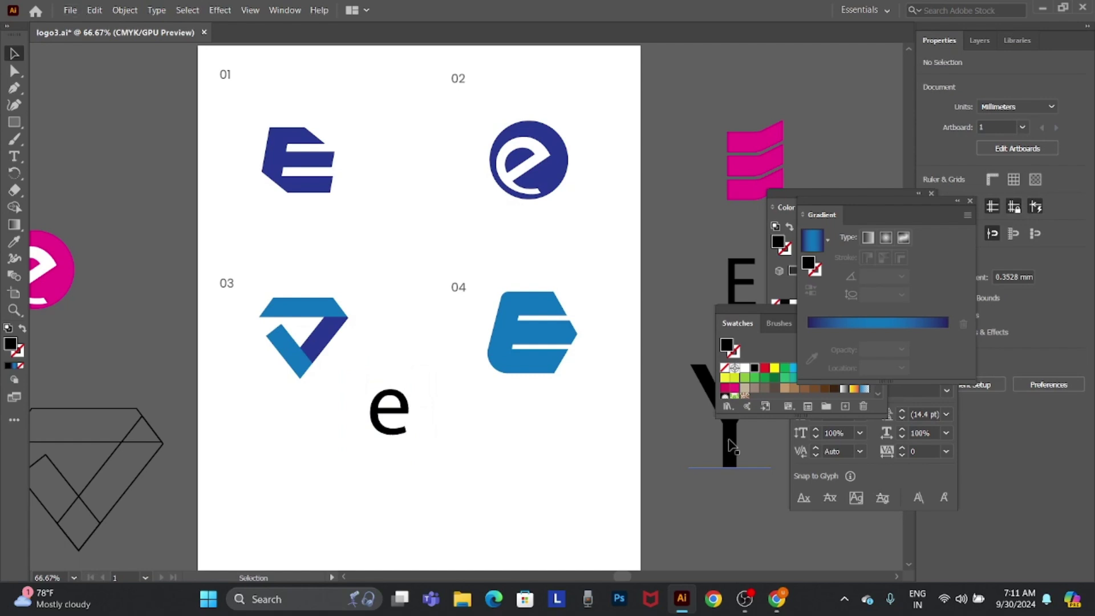
pyautogui.moveTo(729, 445)
pyautogui.mouseDown()
pyautogui.moveTo(561, 494)
pyautogui.moveTo(521, 488)
pyautogui.mouseUp()
pyautogui.moveTo(400, 432); pyautogui.dragTo(488, 497)
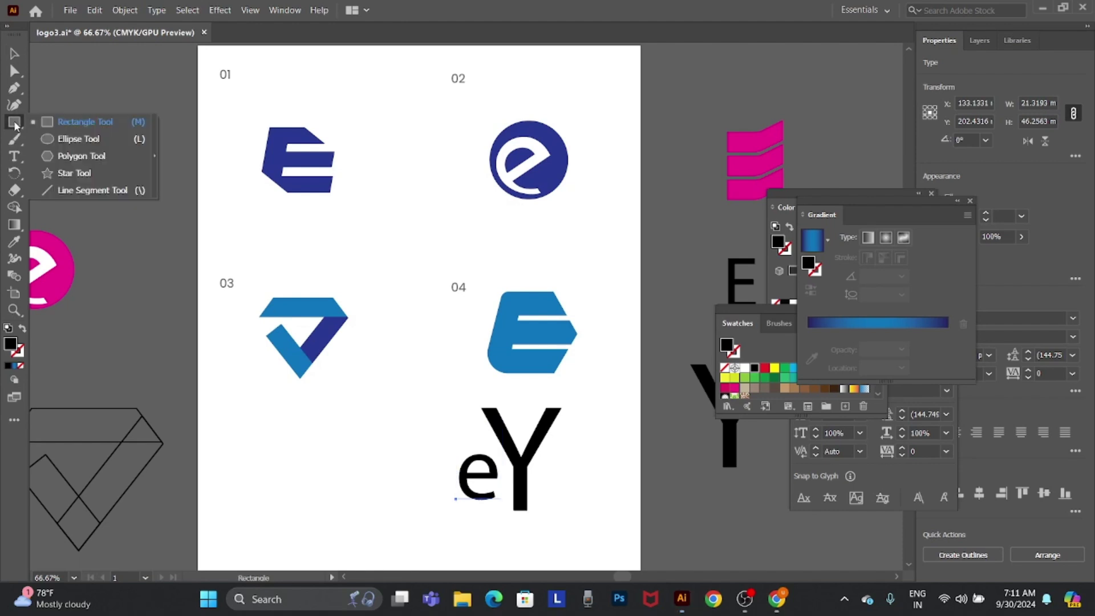
# Draw a circle below concept 03 and swap its fill to a black stroke
pyautogui.moveTo(14, 123); pyautogui.dragTo(63, 132)
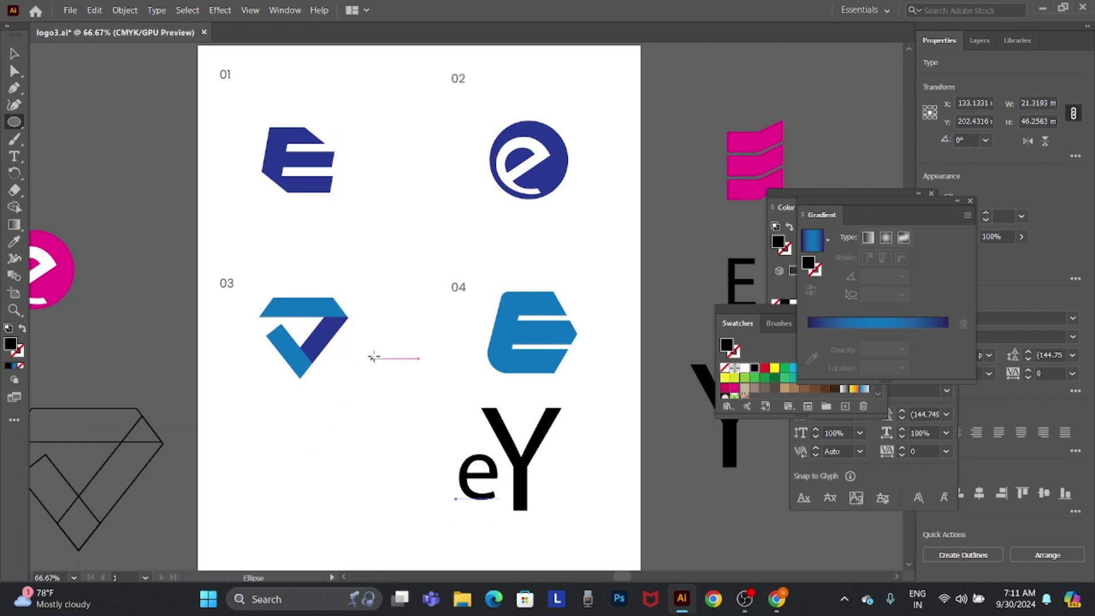
pyautogui.scroll(-5, 368, 357)
pyautogui.moveTo(255, 304); pyautogui.dragTo(360, 409)
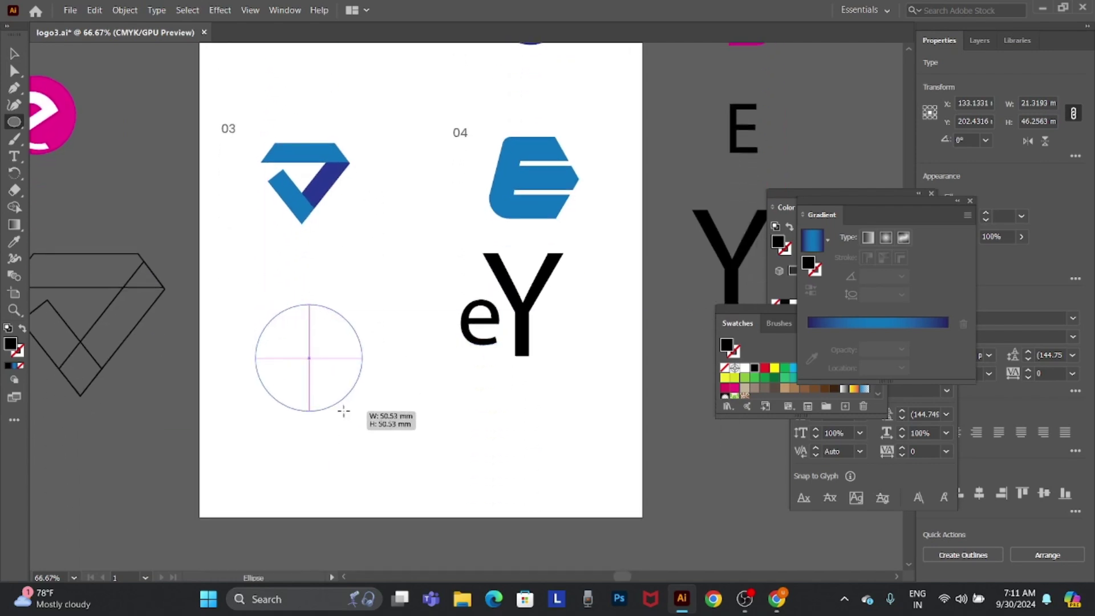
pyautogui.click(23, 328)
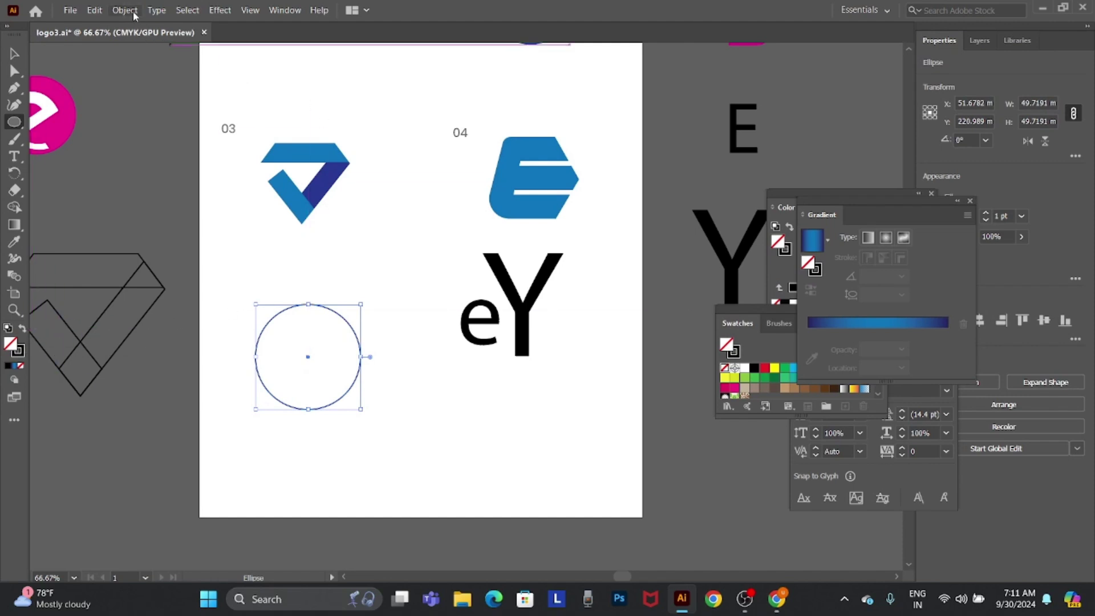
# Give the ring a 35 pt stroke weight and nudge it upward
pyautogui.click(1011, 216)
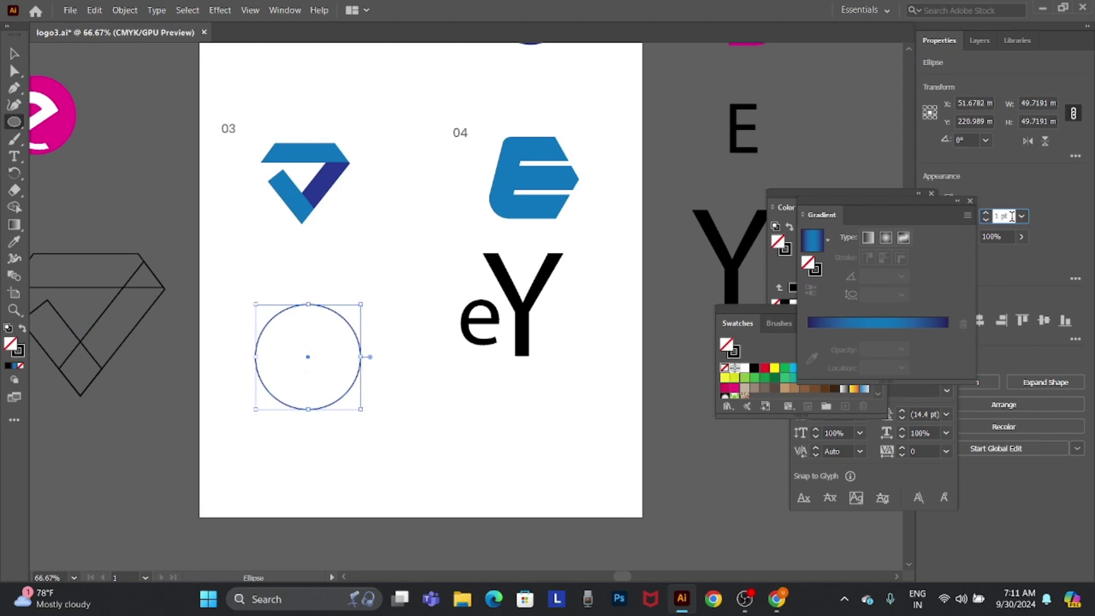
pyautogui.write('20')
pyautogui.press('Return')
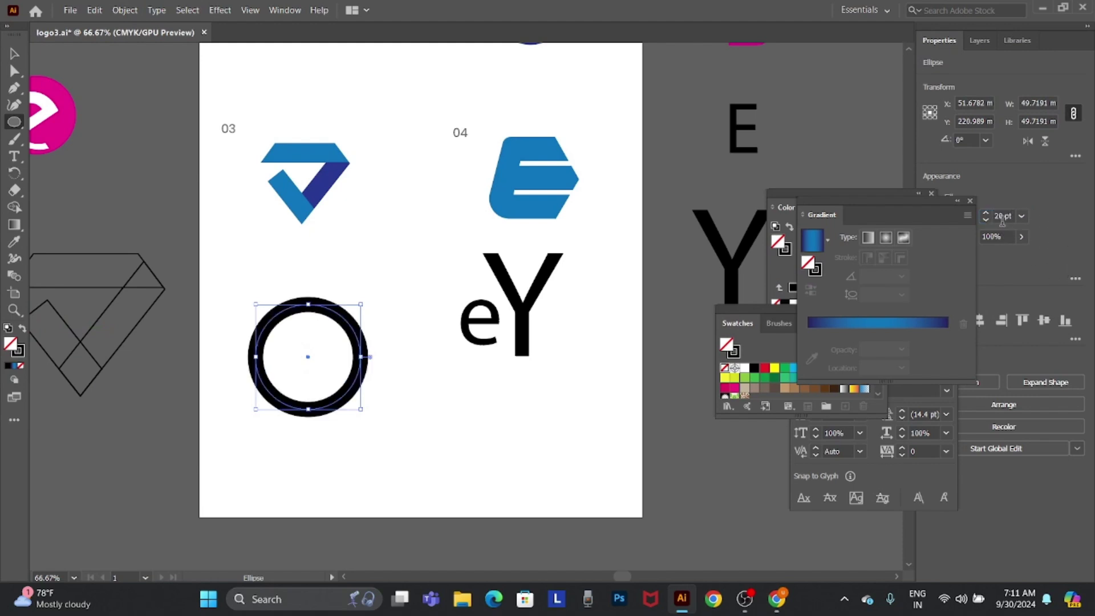
pyautogui.hotkey('shift', 'Up')
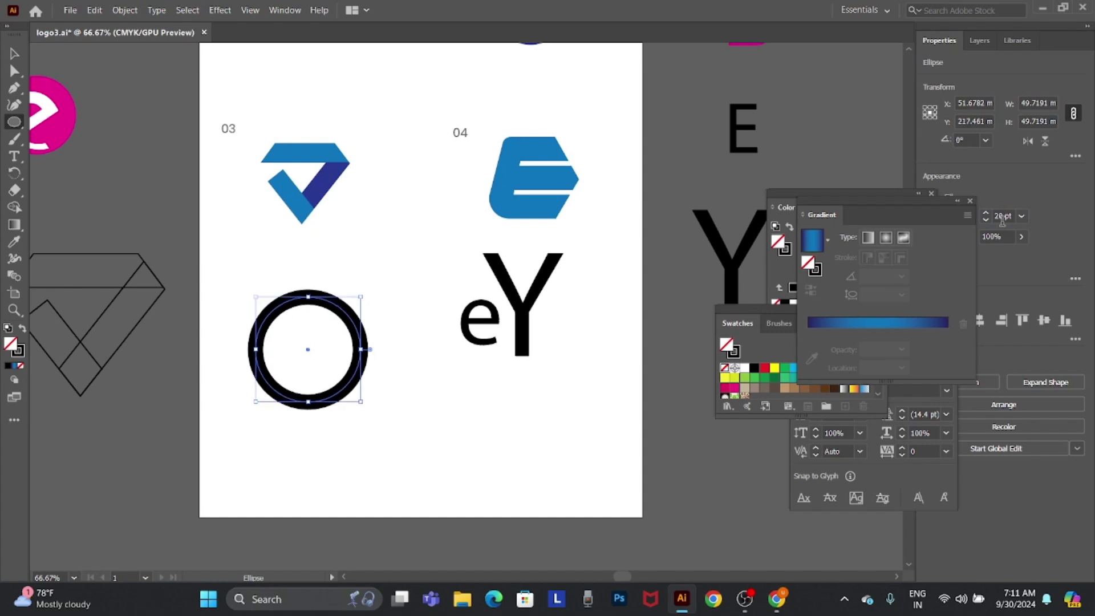
pyautogui.hotkey('shift', 'Up')
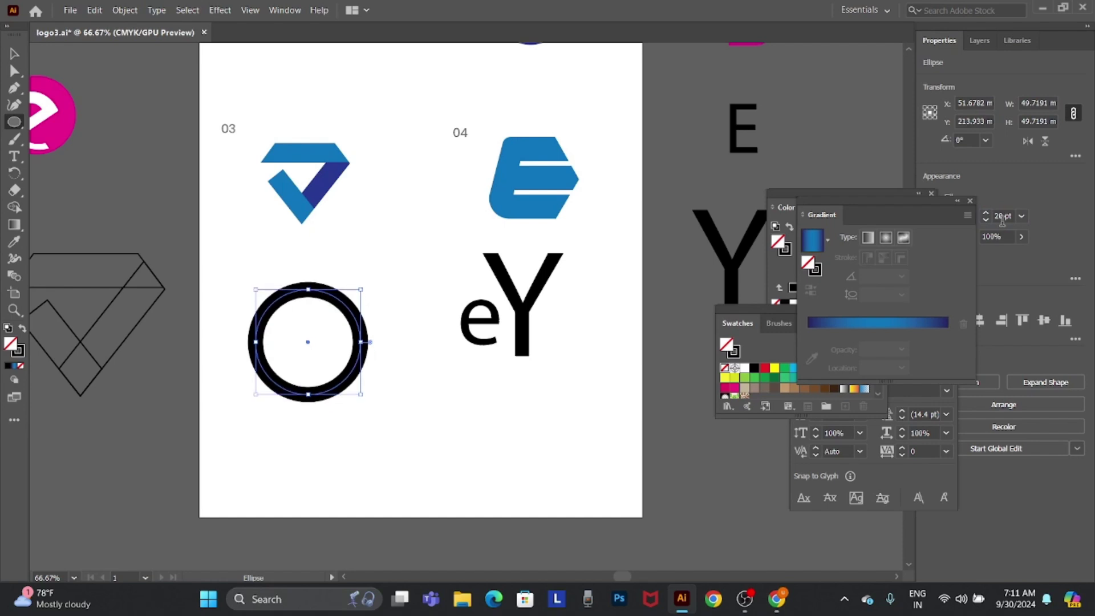
pyautogui.click(1003, 217)
pyautogui.write('30')
pyautogui.press('Return')
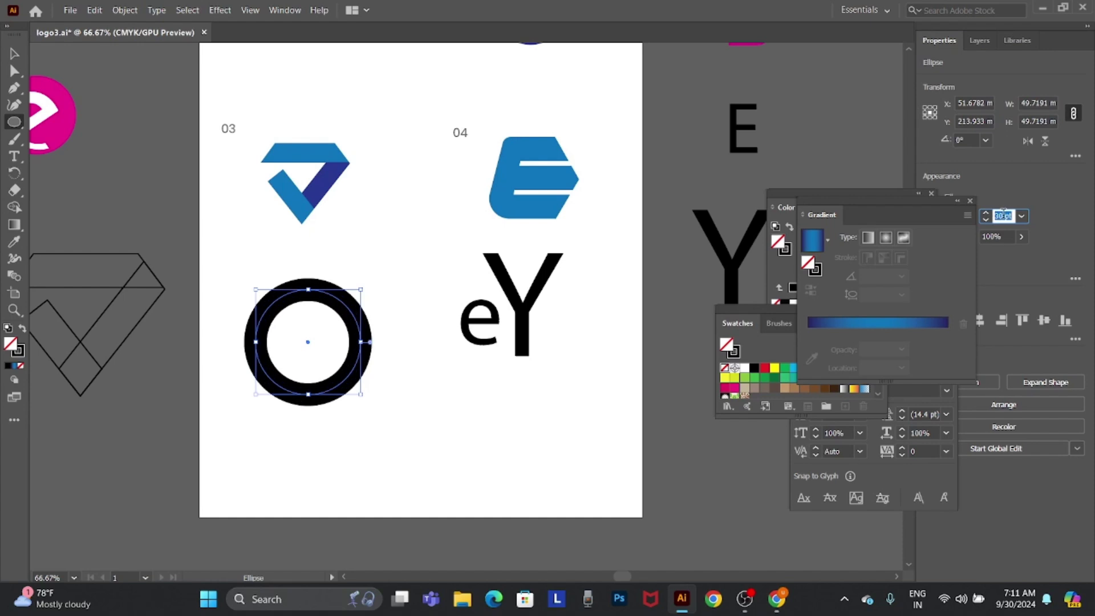
pyautogui.write('35')
pyautogui.press('Return')
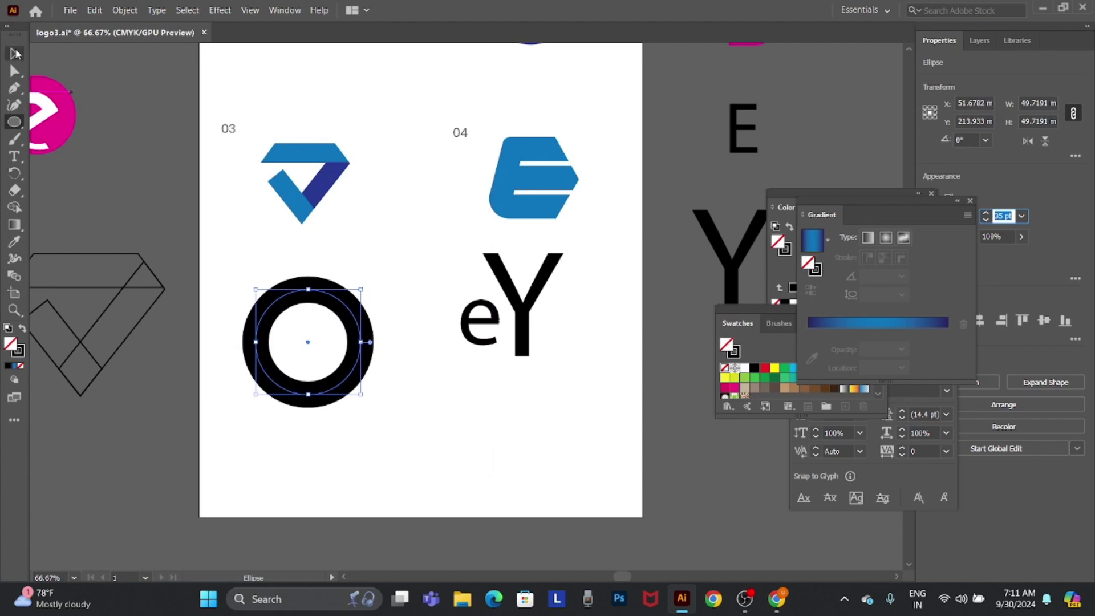
pyautogui.click(15, 53)
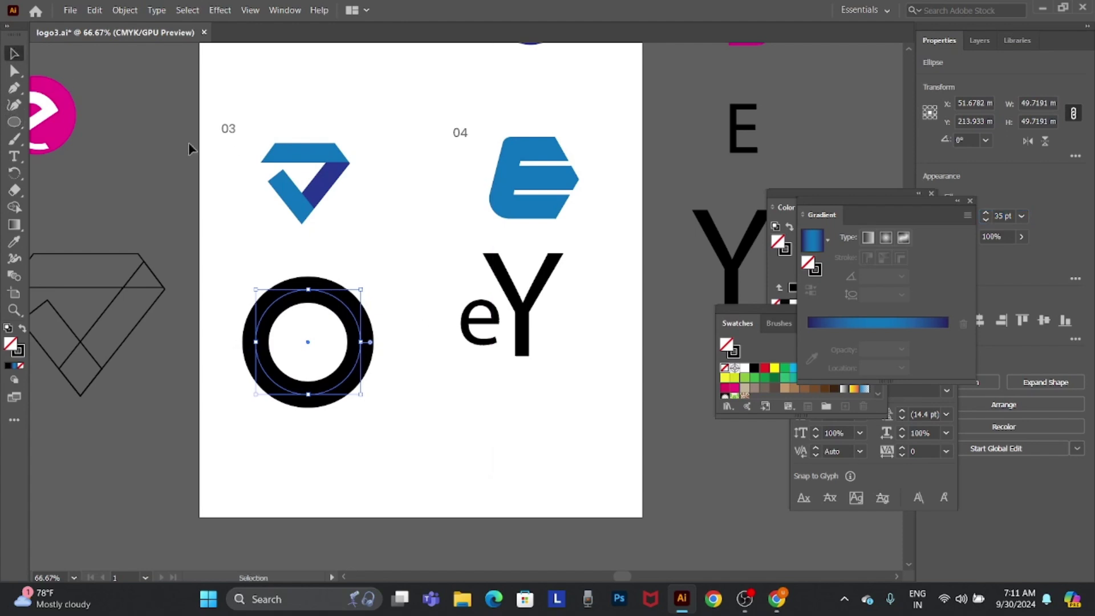
pyautogui.click(478, 423)
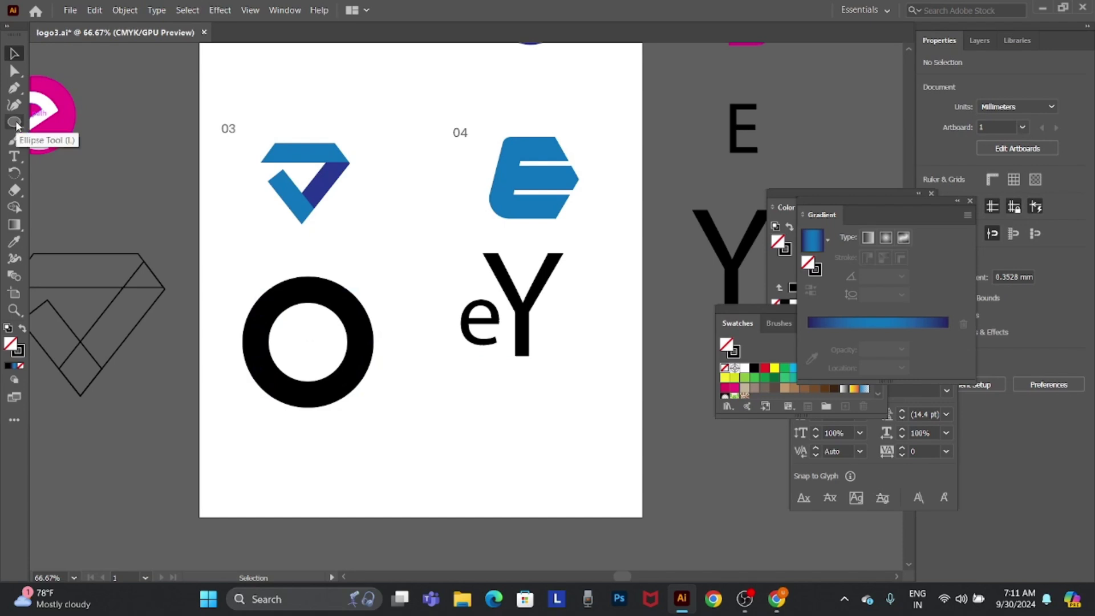
# Draw a straight horizontal black bar below the ring
pyautogui.moveTo(18, 124); pyautogui.dragTo(57, 147)
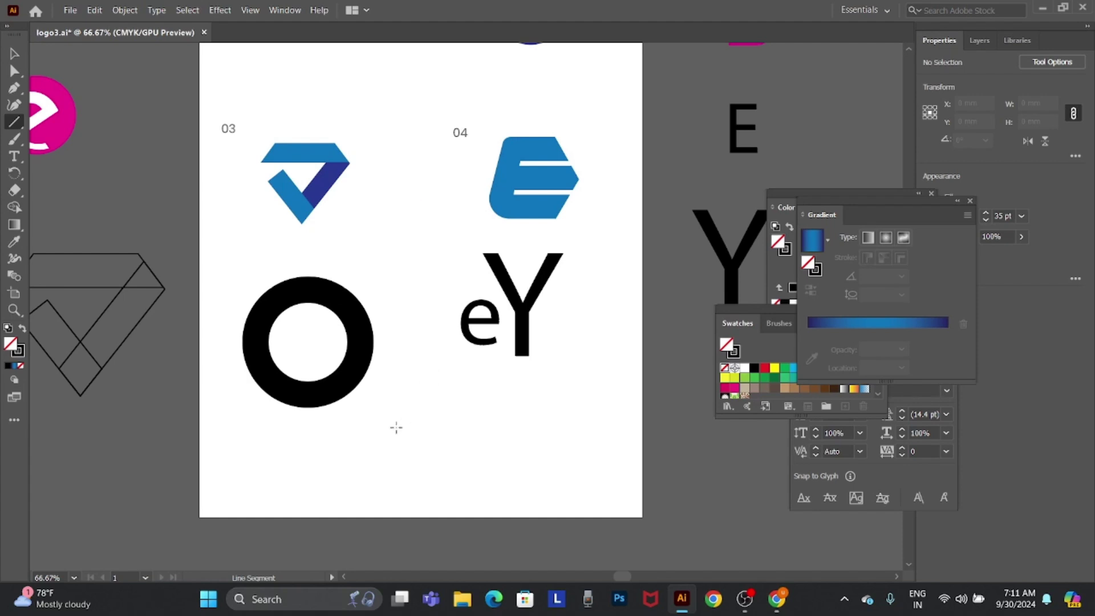
pyautogui.moveTo(397, 428); pyautogui.dragTo(498, 423)
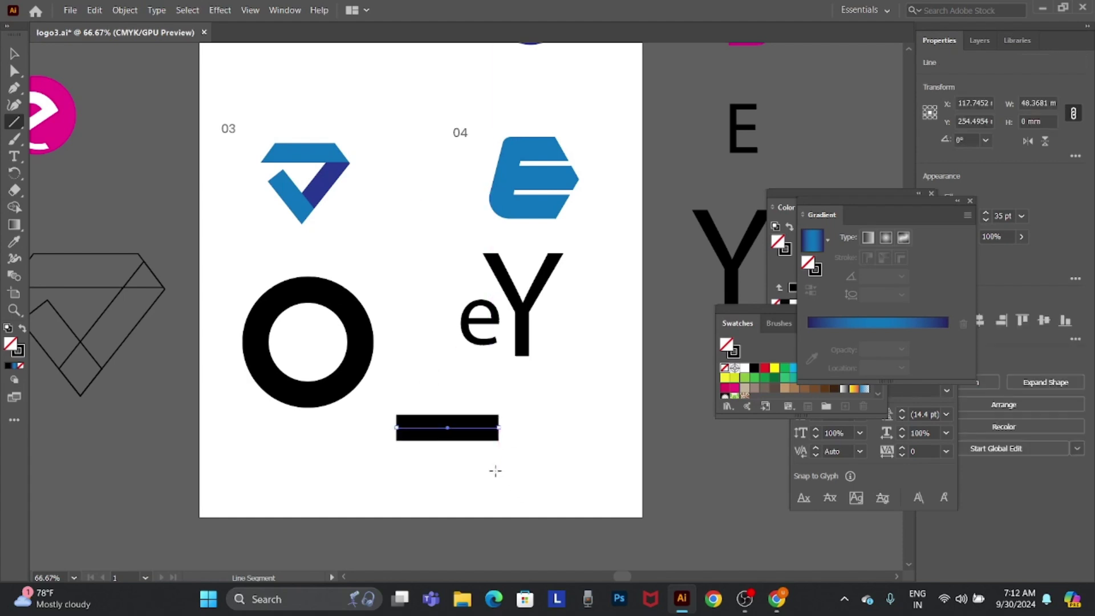
pyautogui.press('a')
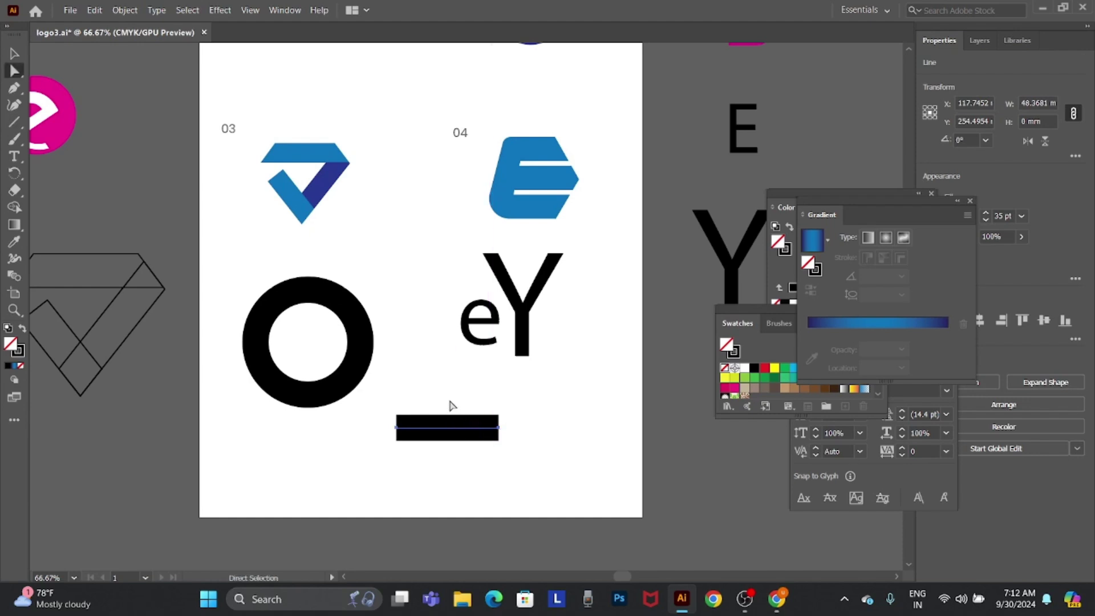
pyautogui.moveTo(454, 404); pyautogui.dragTo(443, 455)
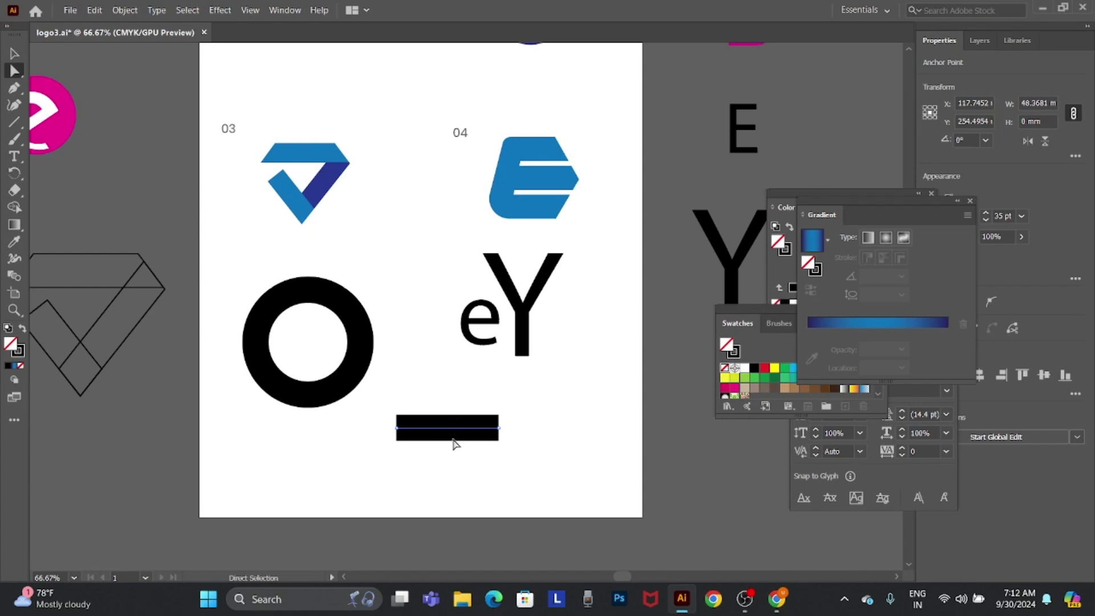
pyautogui.keyDown('ctrl'); pyautogui.click(445, 440); pyautogui.keyUp('ctrl')
pyautogui.hotkey('ctrl', 't')
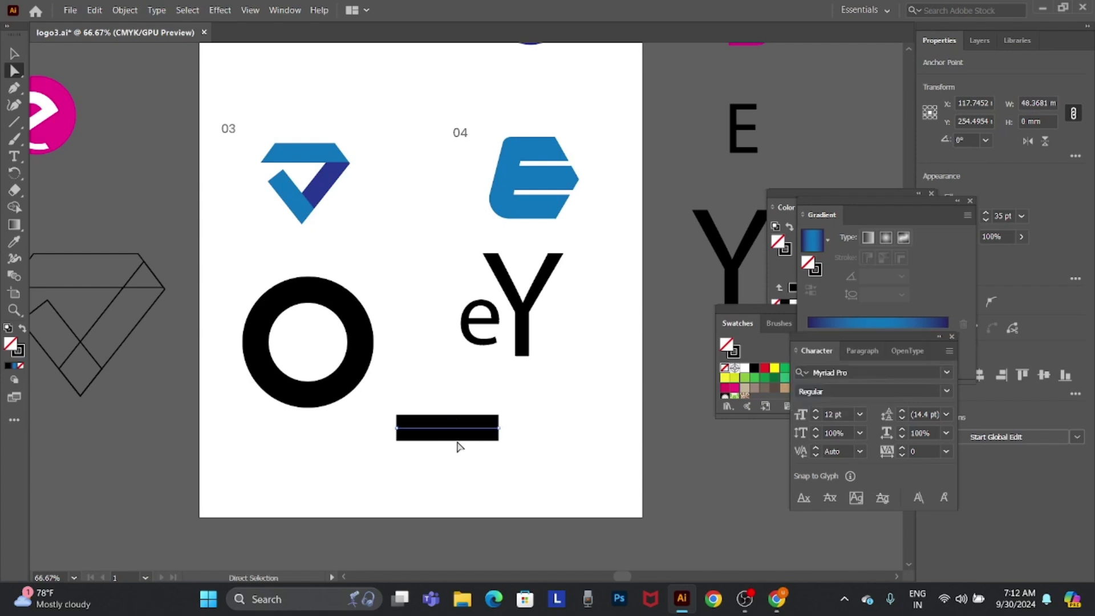
# Add an anchor at the bar's midpoint and push it down into a V
pyautogui.press('p')
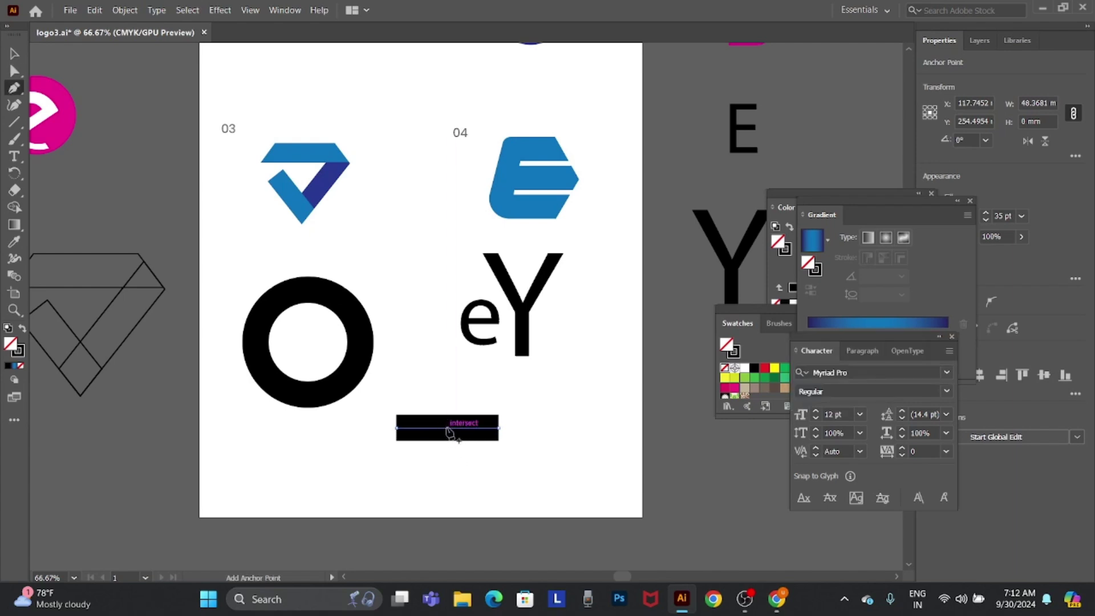
pyautogui.click(448, 429)
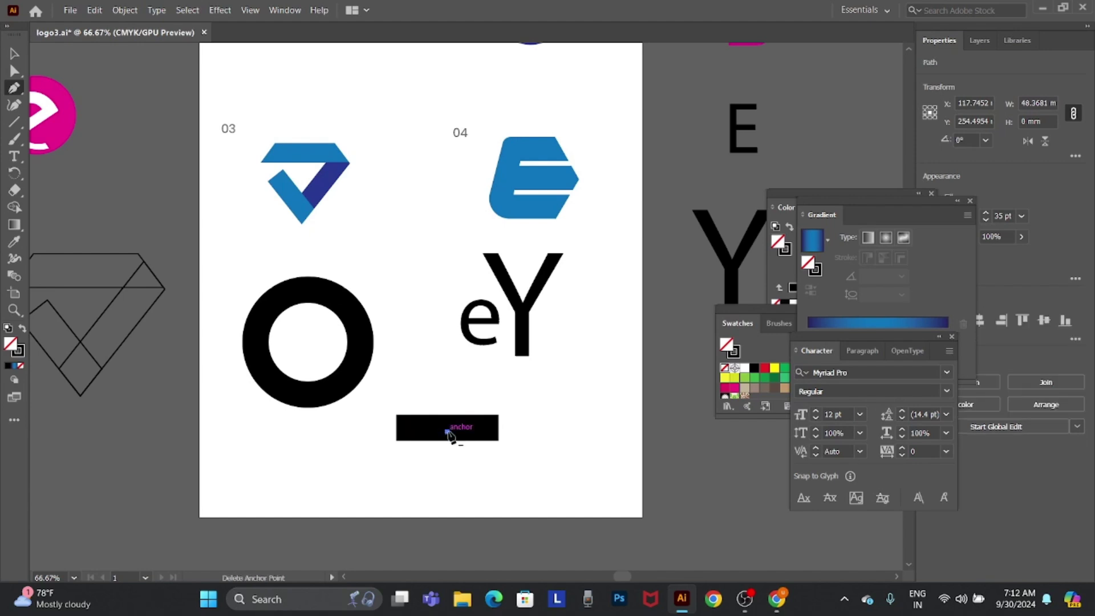
pyautogui.click(446, 429)
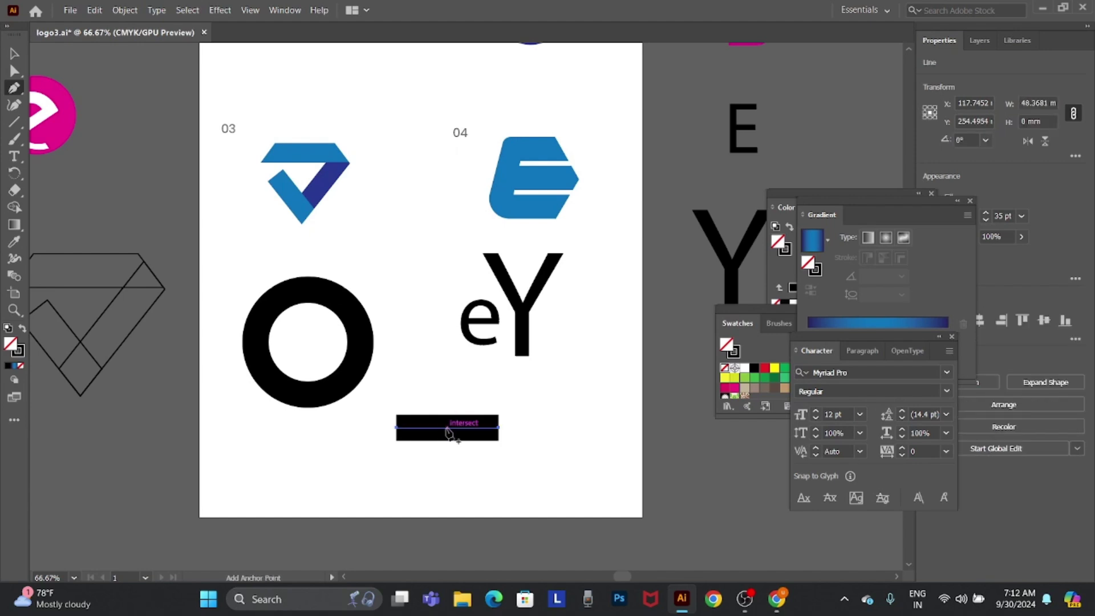
pyautogui.press('a')
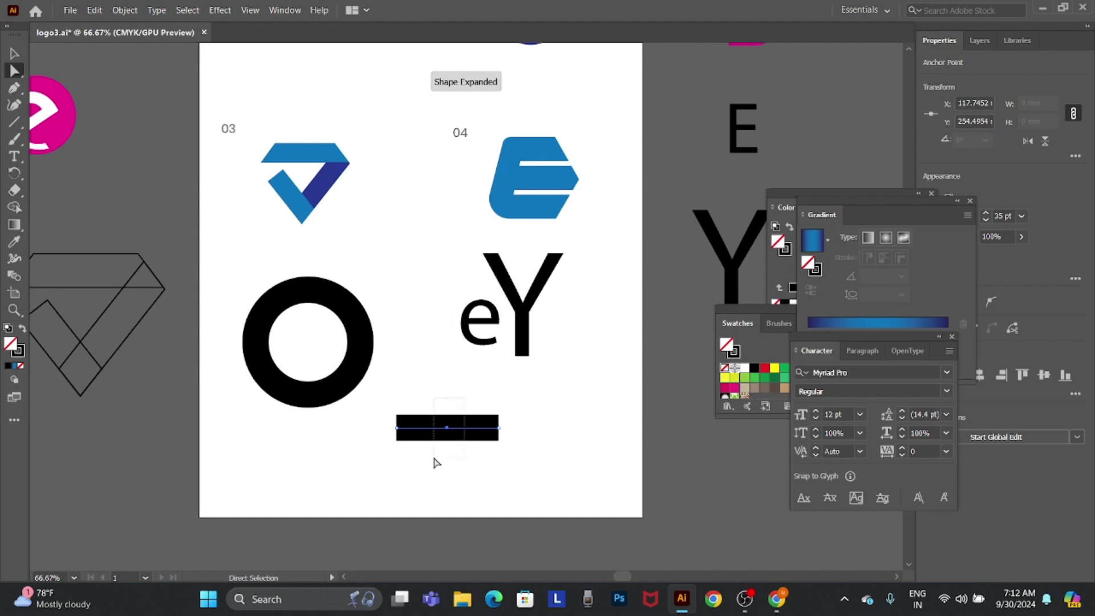
pyautogui.hotkey('shift', 'Down')
pyautogui.hotkey('shift', 'Down')
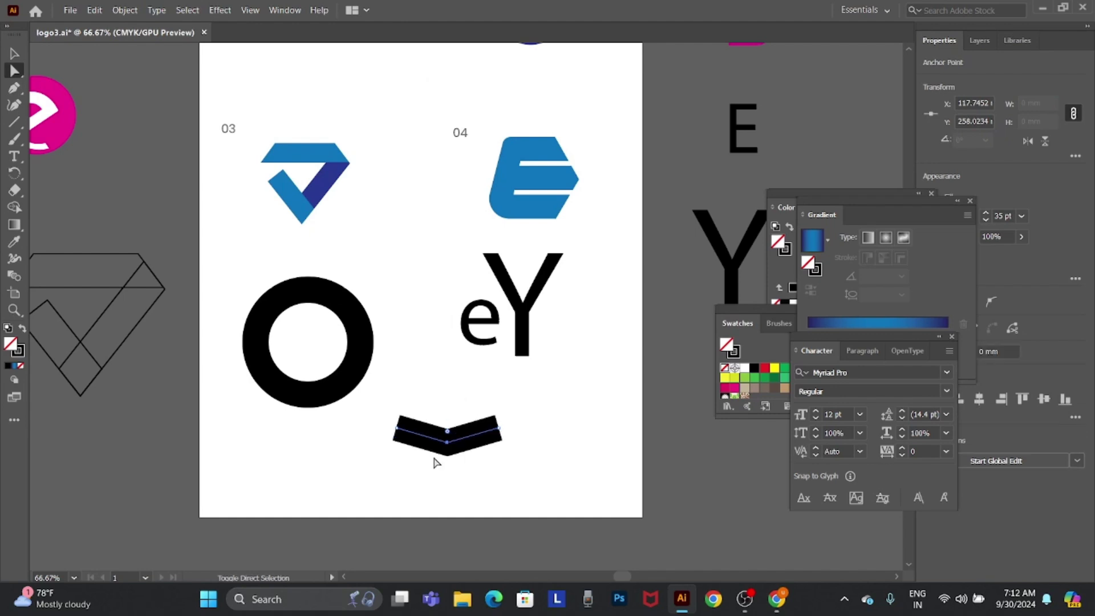
pyautogui.hotkey('shift', 'Down')
pyautogui.hotkey('shift', 'Down')
pyautogui.hotkey('shift', 'Down')
pyautogui.hotkey('shift', 'Down')
pyautogui.hotkey('shift', 'Down')
pyautogui.hotkey('shift', 'Down')
pyautogui.hotkey('shift', 'Down')
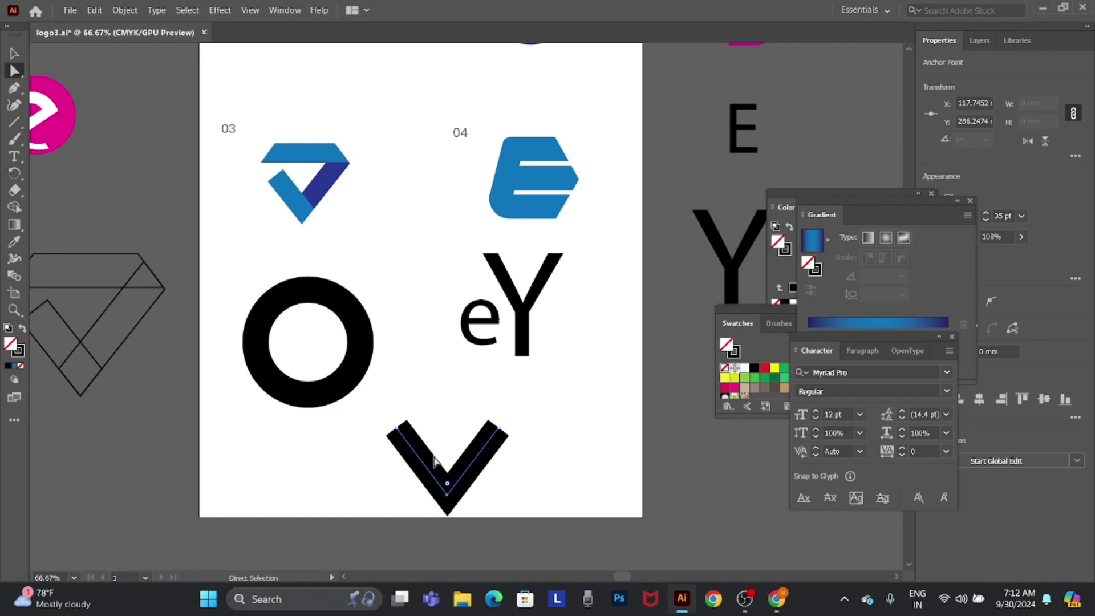
pyautogui.click(601, 436)
# Move the V into the black ring, shrink it, and nudge it right to centre it
pyautogui.press('v')
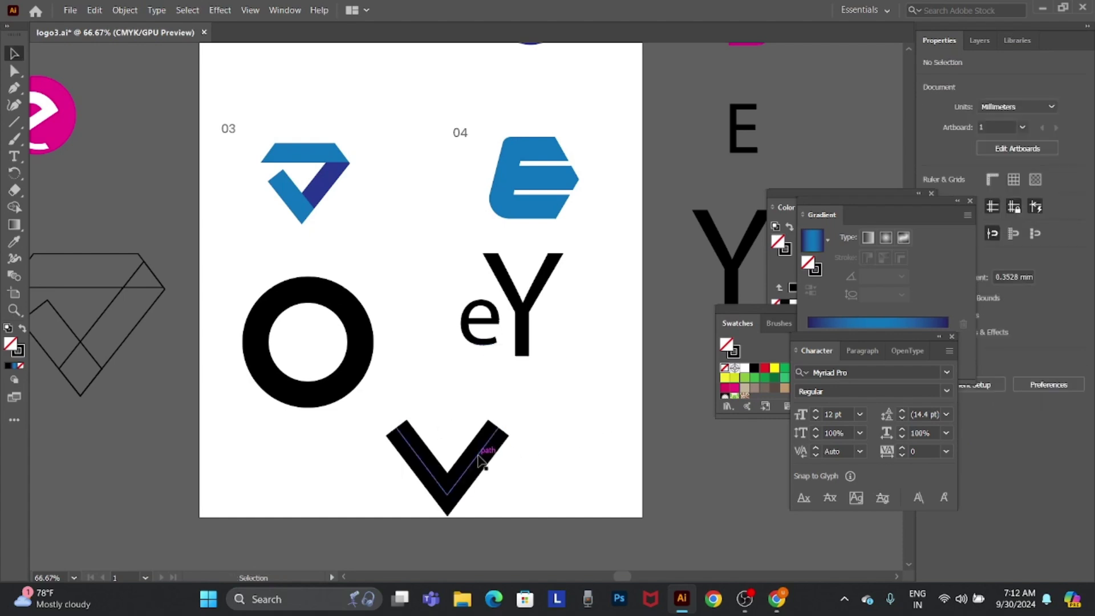
pyautogui.moveTo(481, 461)
pyautogui.mouseDown()
pyautogui.moveTo(337, 330)
pyautogui.moveTo(340, 342)
pyautogui.mouseUp()
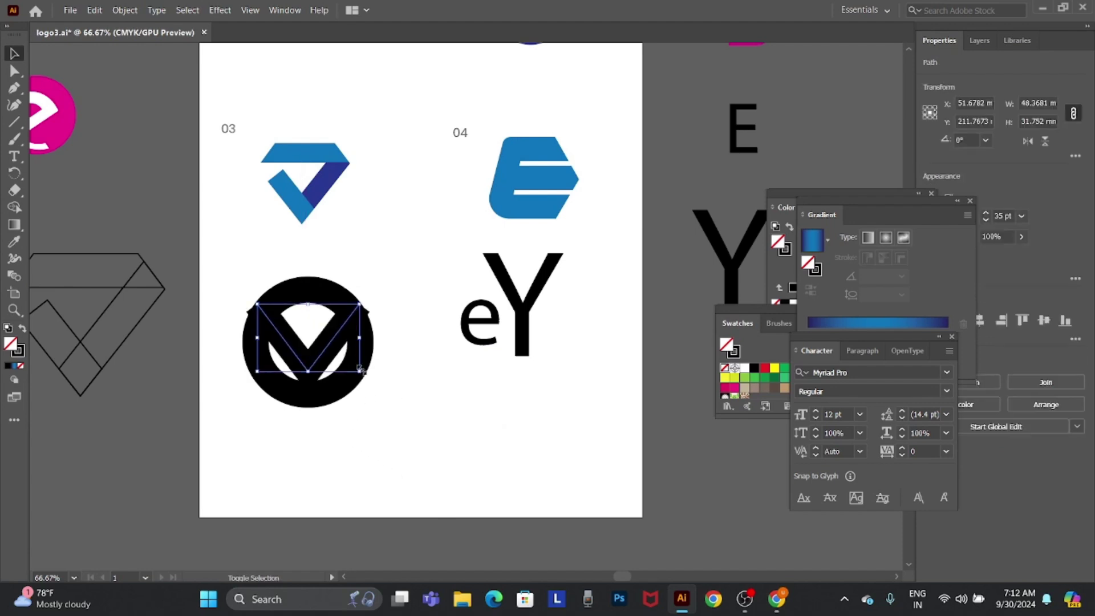
pyautogui.moveTo(365, 371); pyautogui.dragTo(350, 361)
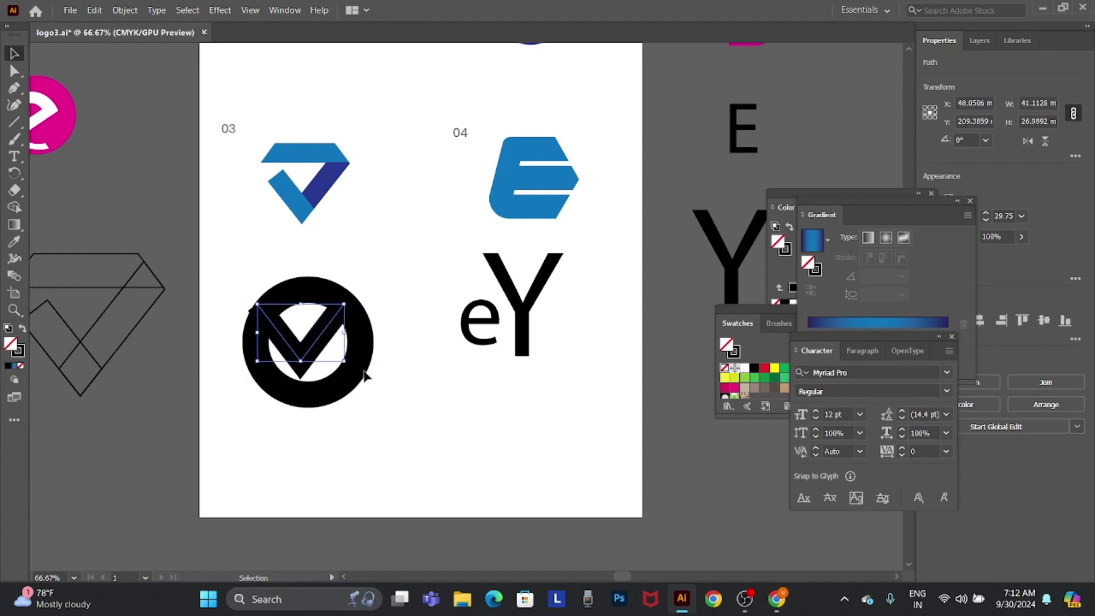
pyautogui.press('Right')
pyautogui.press('Right')
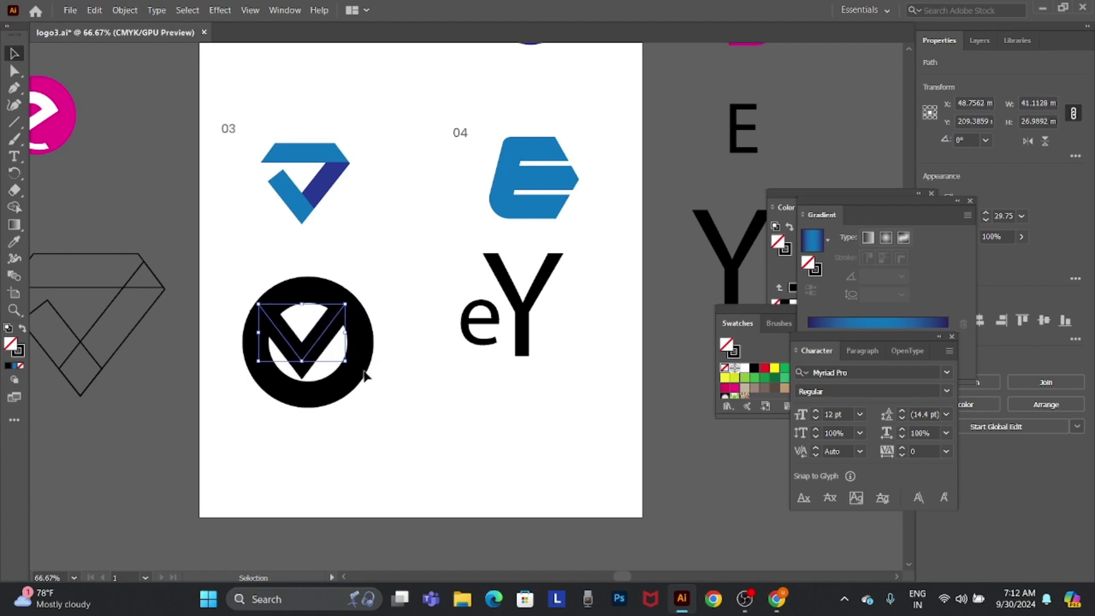
pyautogui.hotkey('shift', 'Right')
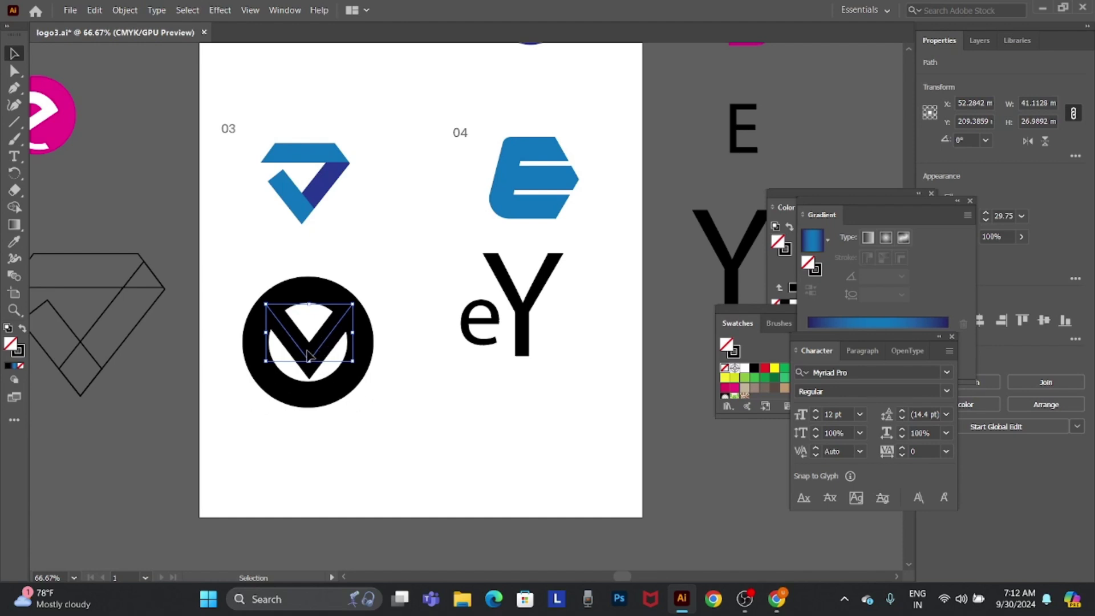
pyautogui.press('p')
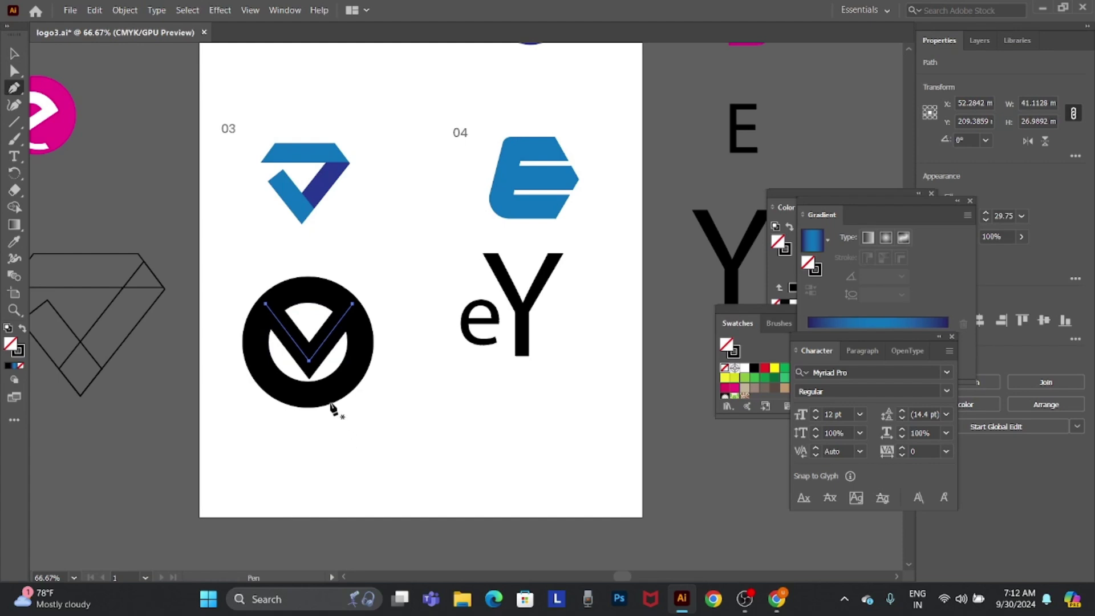
# Draw a diagonal line from the ring's upper right to below its lower left
pyautogui.click(364, 291)
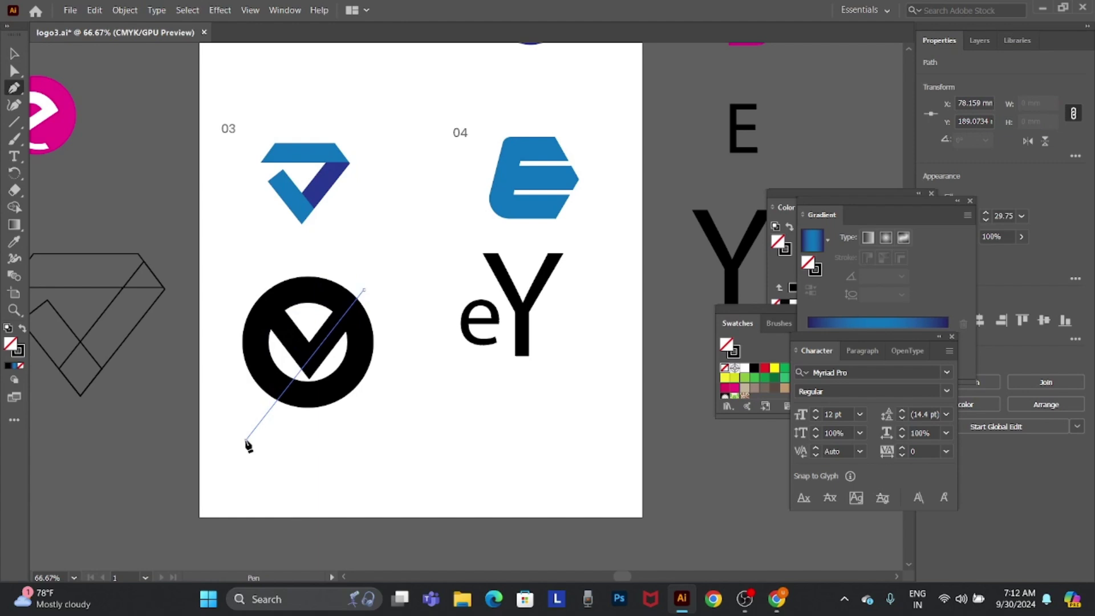
pyautogui.click(246, 440)
pyautogui.press('v')
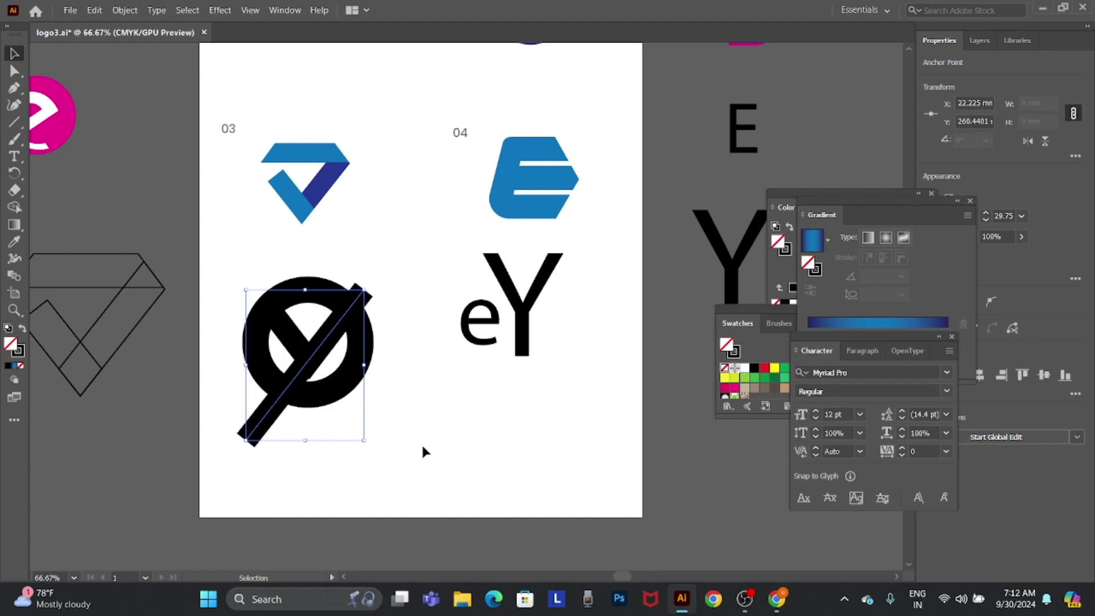
pyautogui.moveTo(423, 450); pyautogui.dragTo(251, 276)
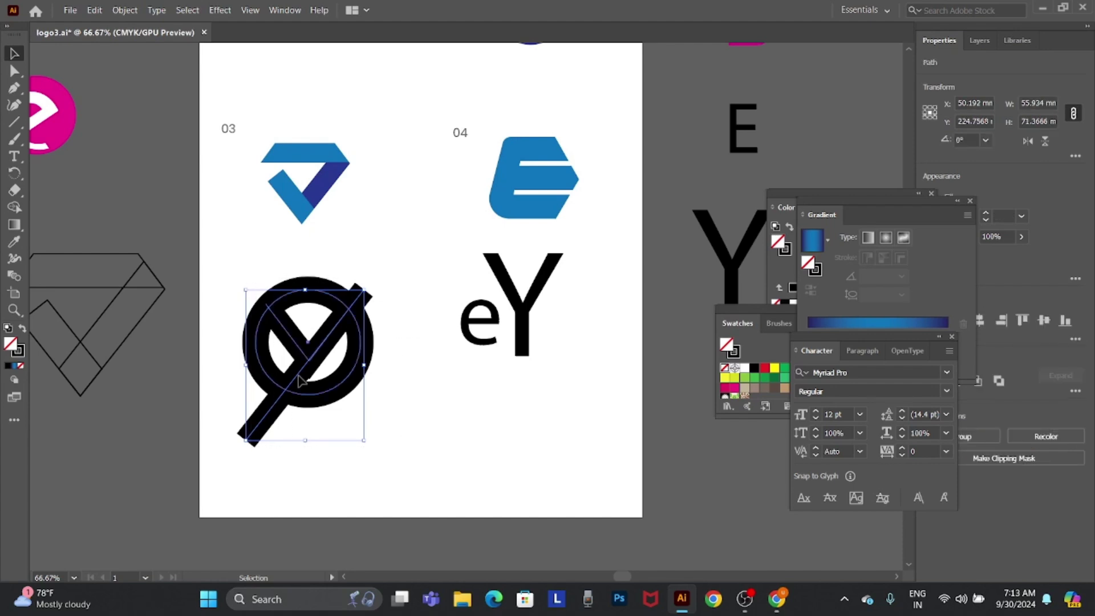
pyautogui.click(353, 422)
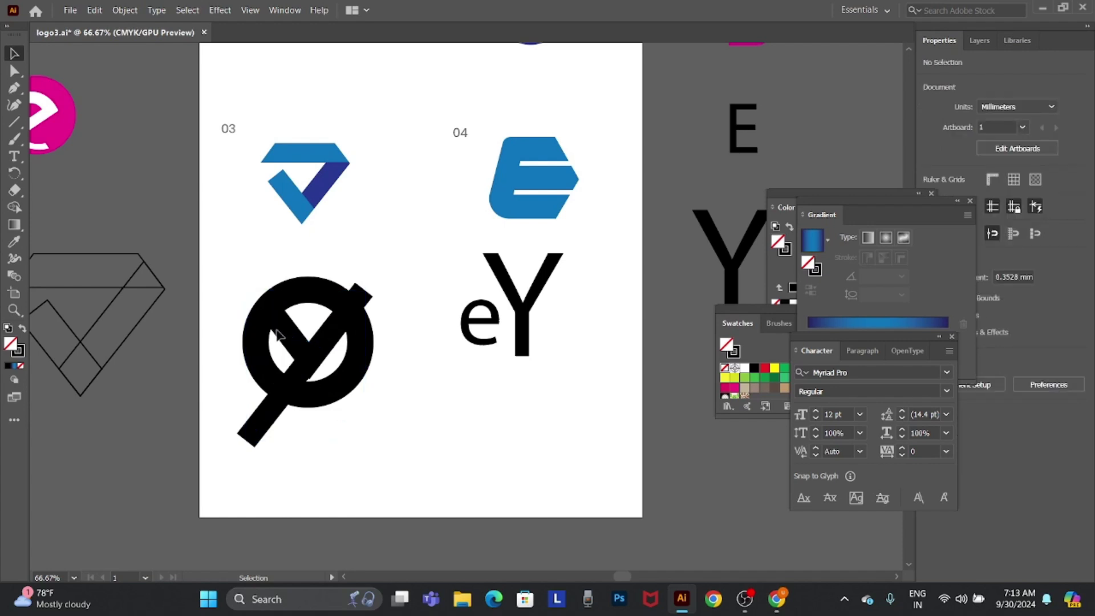
# Extend both V arm endpoints upward beyond the ring
pyautogui.click(290, 313)
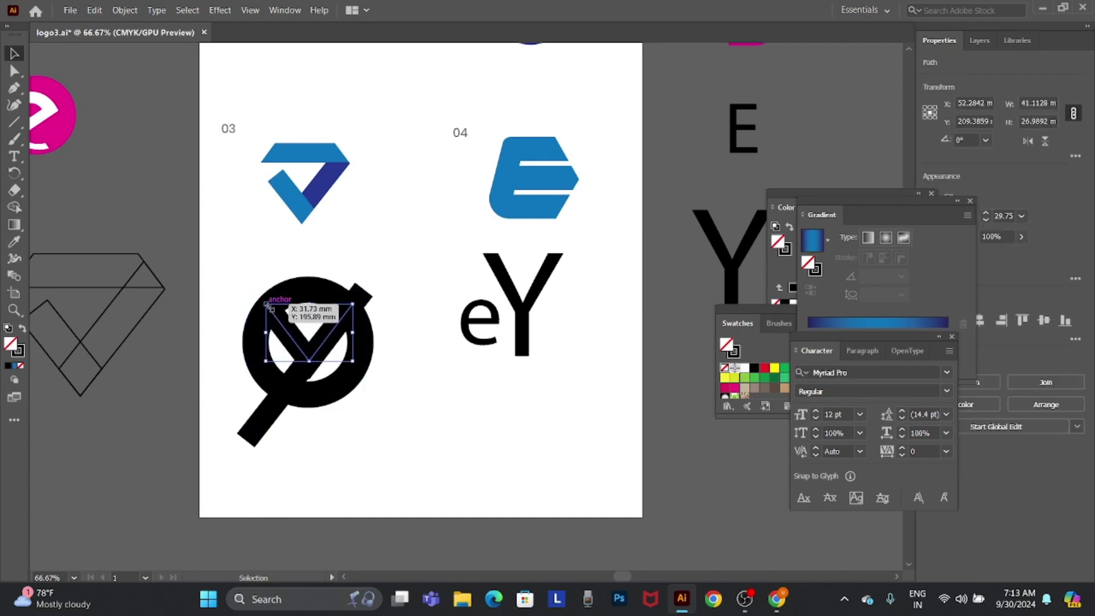
pyautogui.press('a')
pyautogui.moveTo(268, 307); pyautogui.dragTo(246, 276)
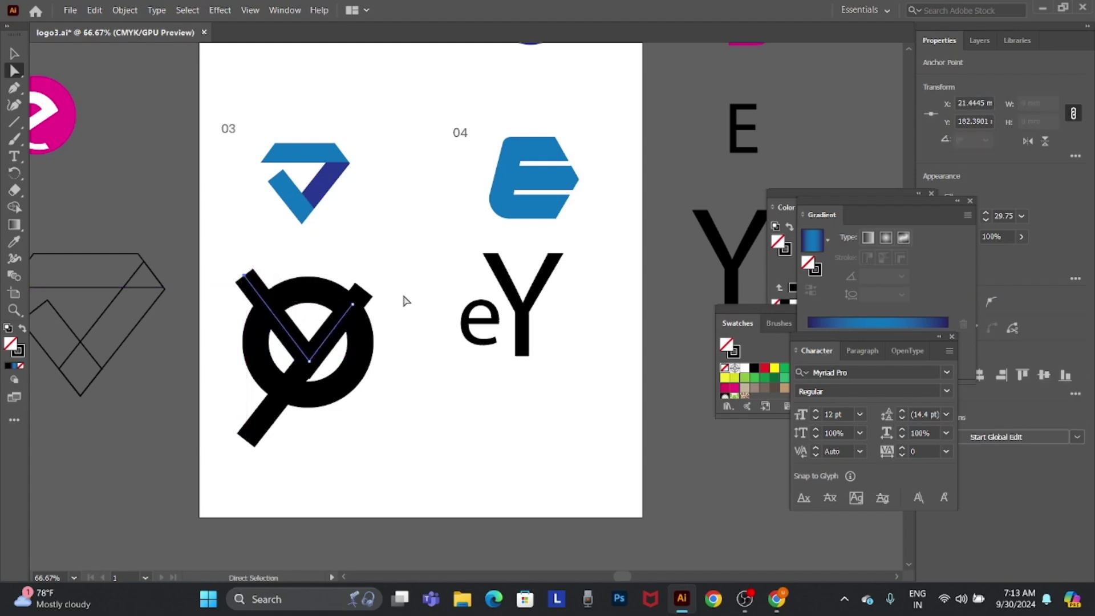
pyautogui.click(352, 306)
pyautogui.moveTo(352, 306); pyautogui.dragTo(381, 274)
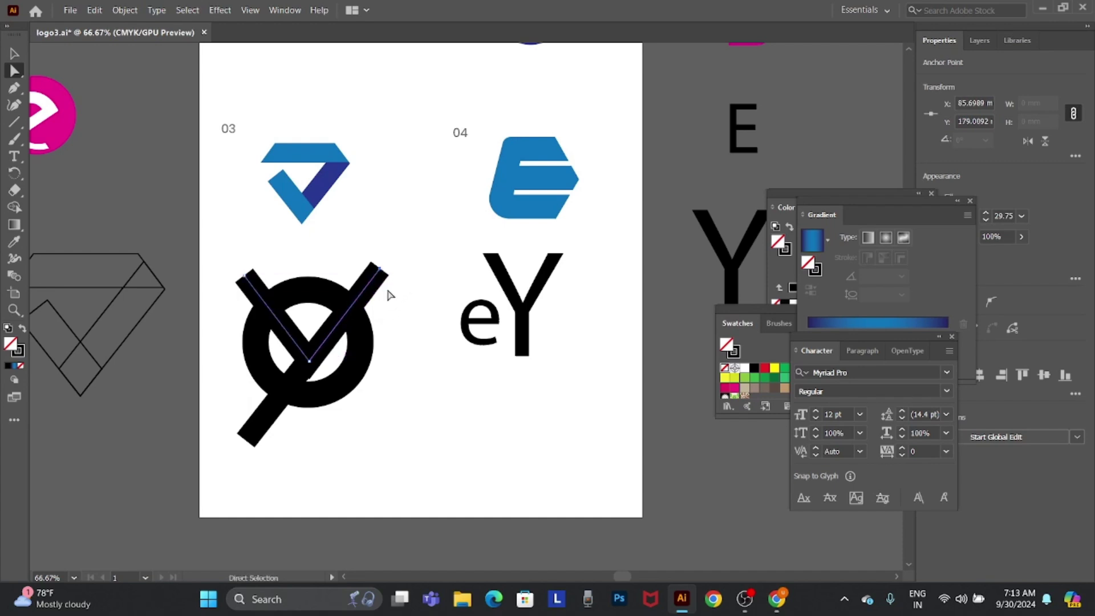
pyautogui.press('v')
pyautogui.click(401, 447)
pyautogui.moveTo(401, 446); pyautogui.dragTo(273, 306)
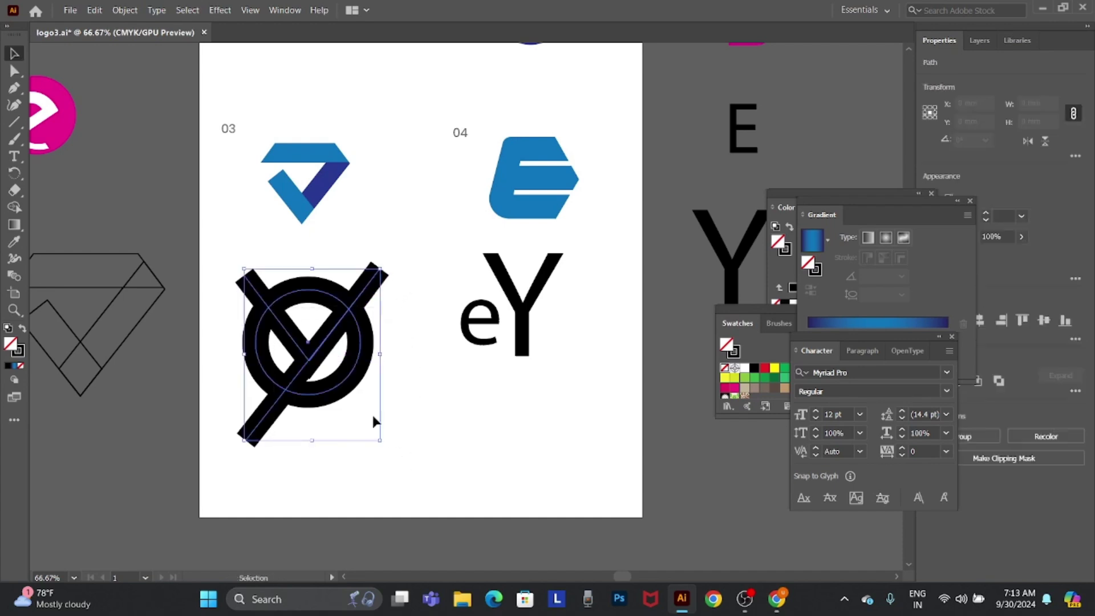
pyautogui.click(344, 435)
# In Outline view, select the diagonal bar's bottom endpoint
pyautogui.scroll(1, 308, 419)
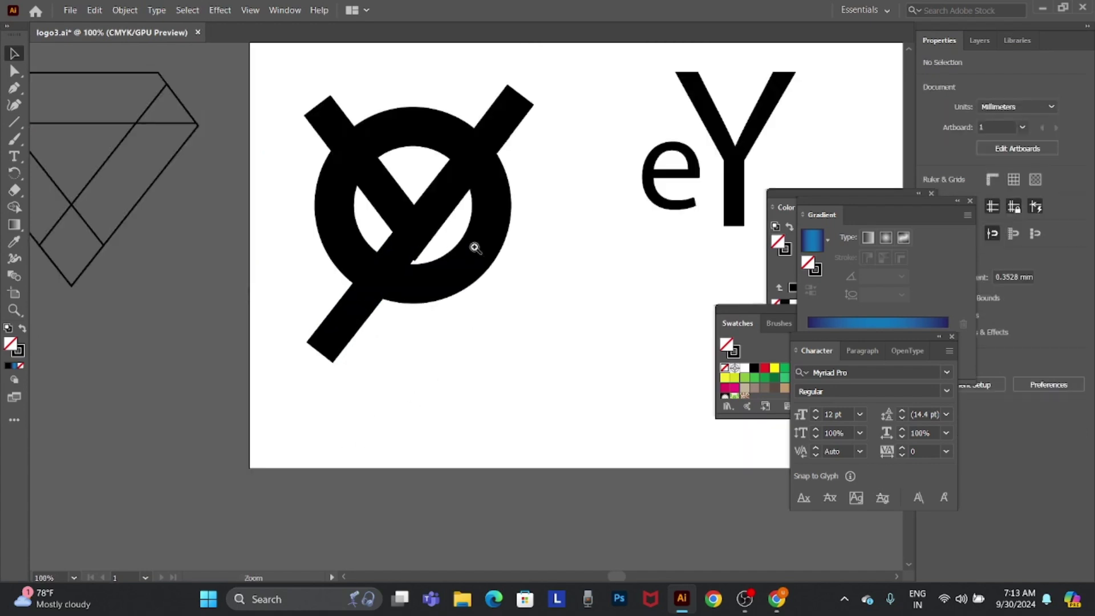
pyautogui.scroll(1, 456, 268)
pyautogui.click(245, 457)
pyautogui.press('a')
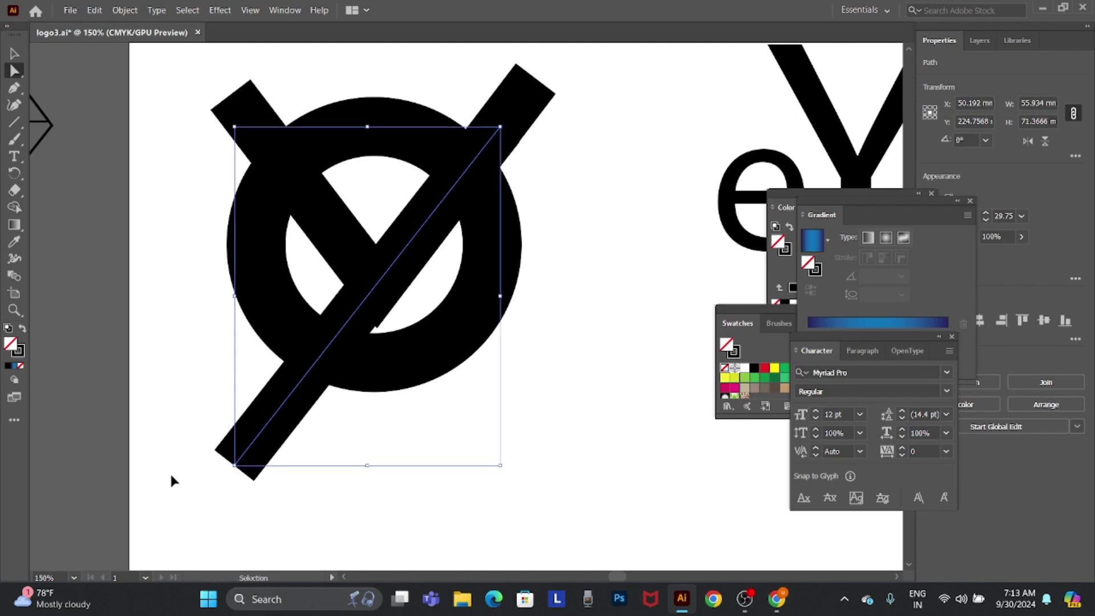
pyautogui.hotkey('ctrl', 'y')
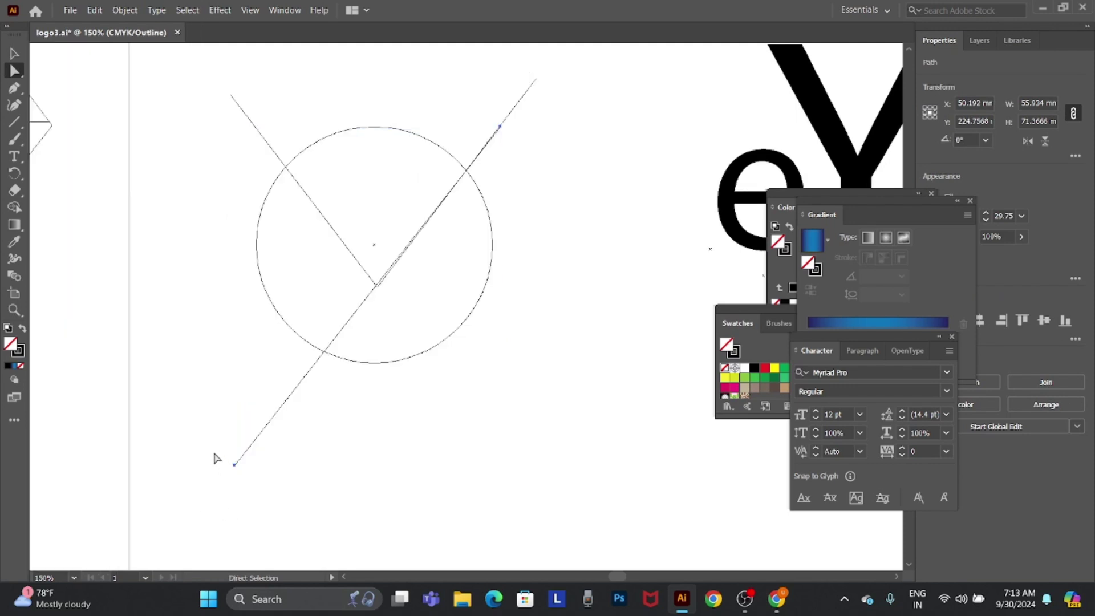
pyautogui.moveTo(216, 458)
pyautogui.mouseDown()
pyautogui.moveTo(235, 485)
pyautogui.moveTo(243, 467)
pyautogui.mouseUp()
pyautogui.hotkey('ctrl', '+')
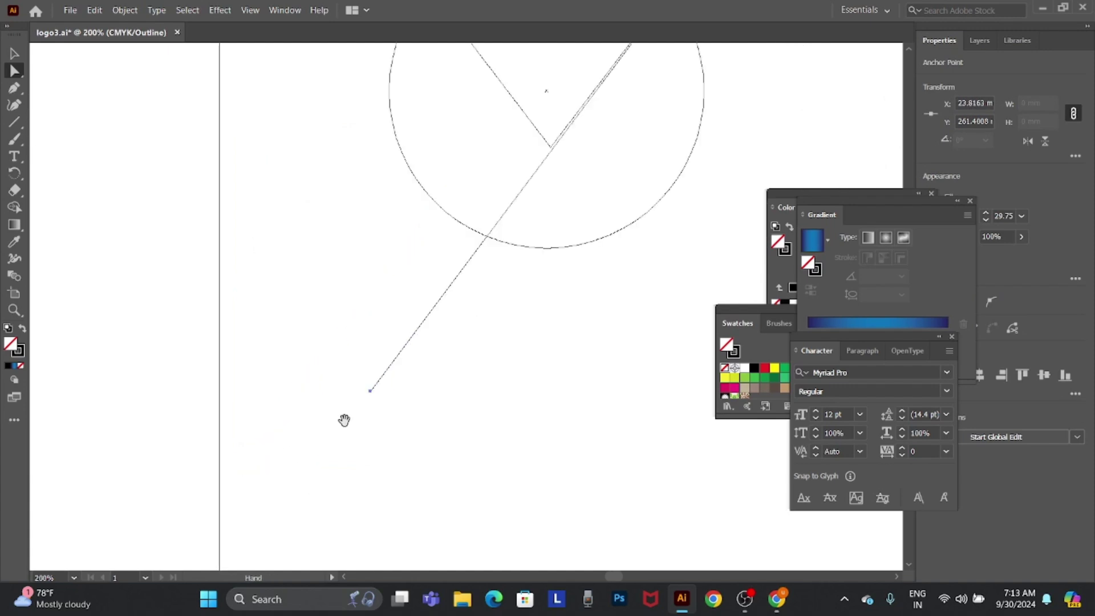
# Nudge the bar's bottom endpoint slightly, then return to Preview and zoom out
pyautogui.moveTo(371, 391); pyautogui.dragTo(367, 393)
pyautogui.scroll(3, 494, 370)
pyautogui.hscroll(2, 465, 411)
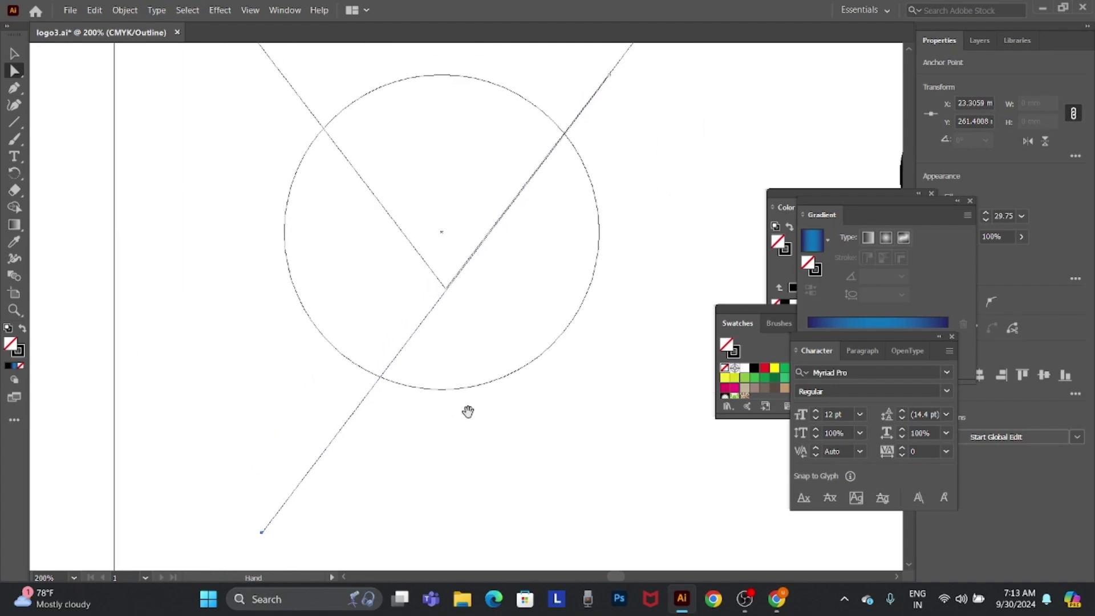
pyautogui.moveTo(262, 532); pyautogui.dragTo(262, 530)
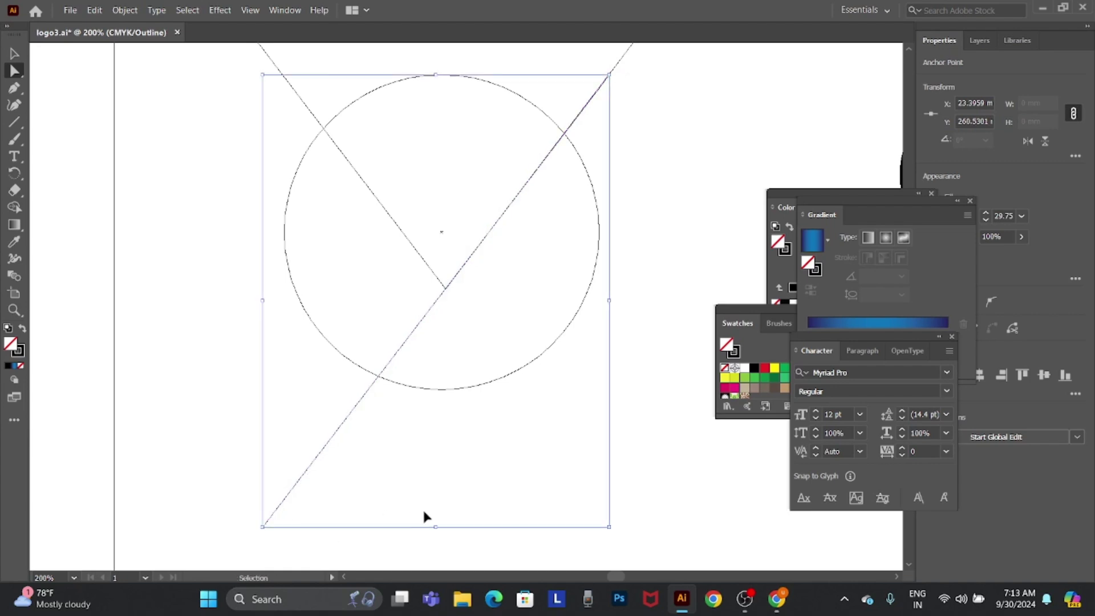
pyautogui.hotkey('ctrl', 'y')
pyautogui.hotkey('ctrl', '-')
pyautogui.hotkey('ctrl', '-')
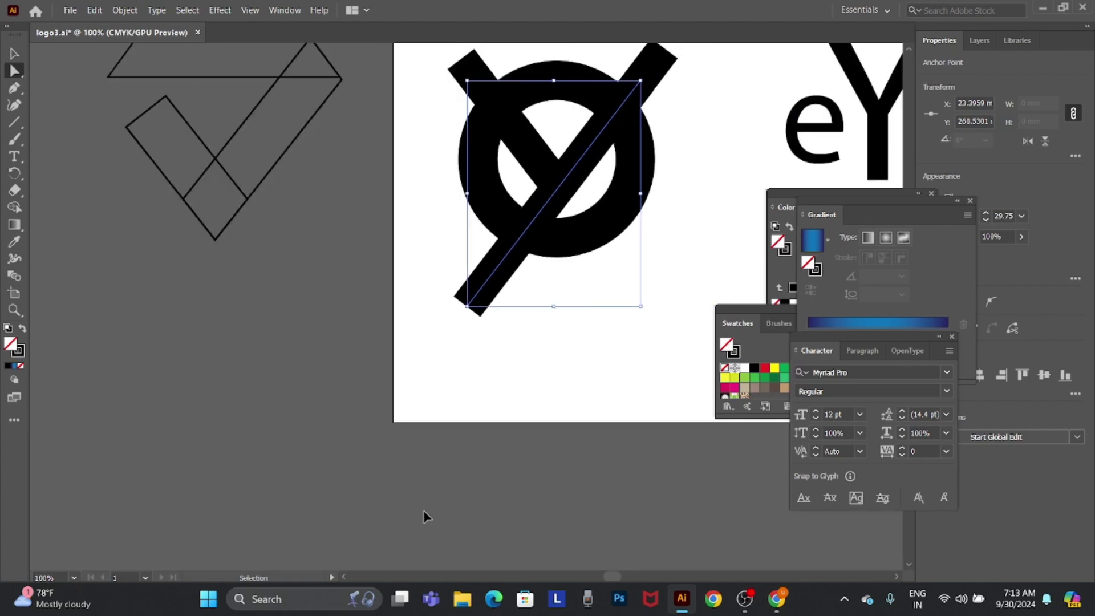
pyautogui.hotkey('ctrl', '-')
# Place a copy of the crossed-circle logo off the artboard and expand it to filled shapes
pyautogui.press('v')
pyautogui.moveTo(609, 337); pyautogui.dragTo(561, 434)
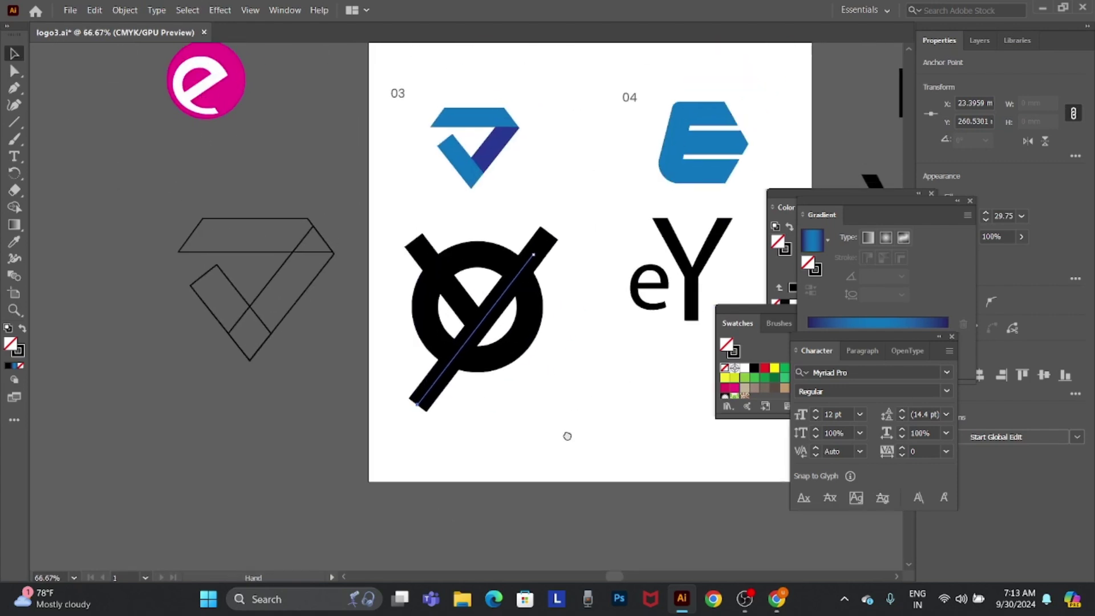
pyautogui.moveTo(582, 231); pyautogui.dragTo(408, 397)
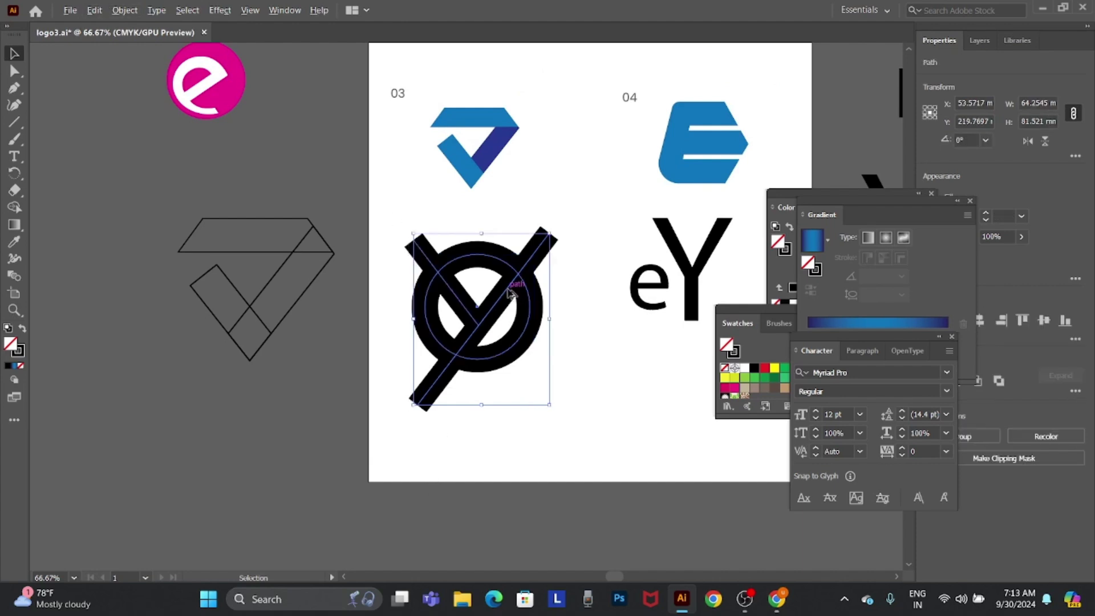
pyautogui.moveTo(510, 292); pyautogui.dragTo(161, 455)
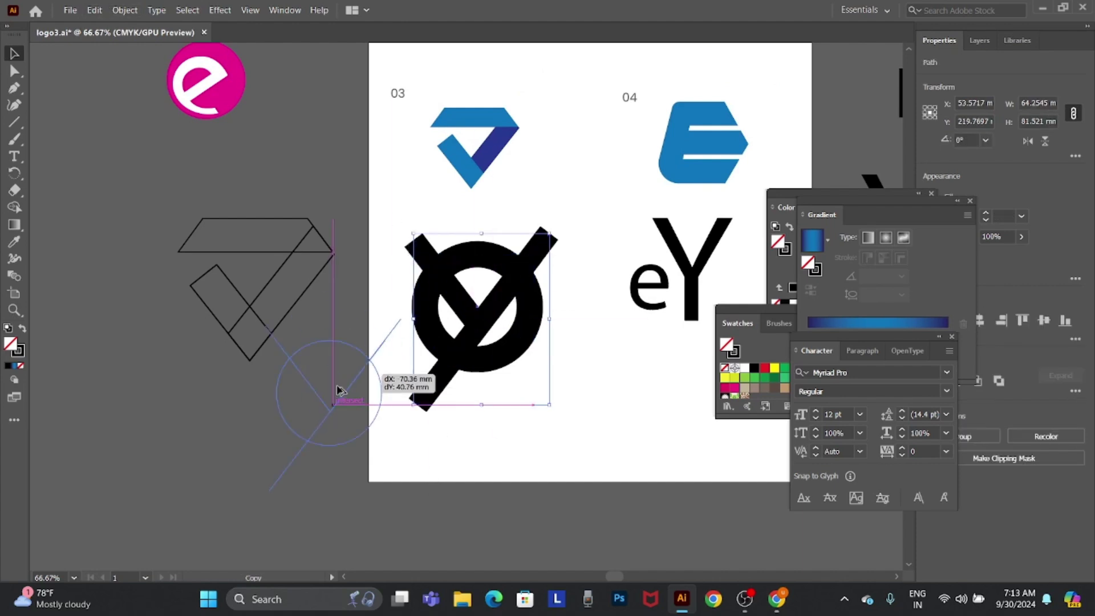
pyautogui.click(118, 11)
pyautogui.click(241, 172)
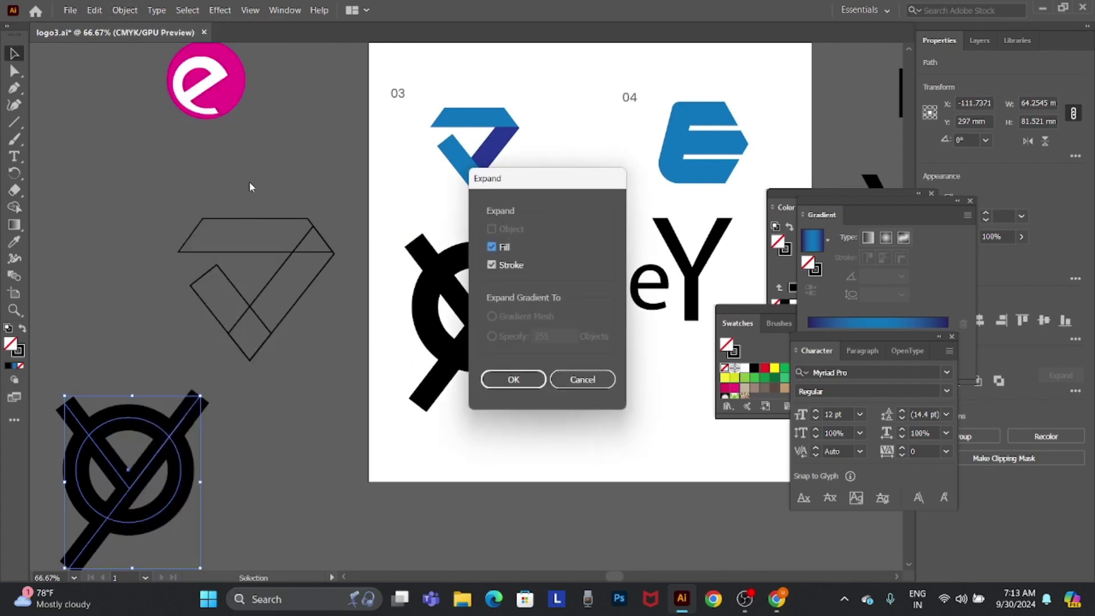
pyautogui.click(514, 379)
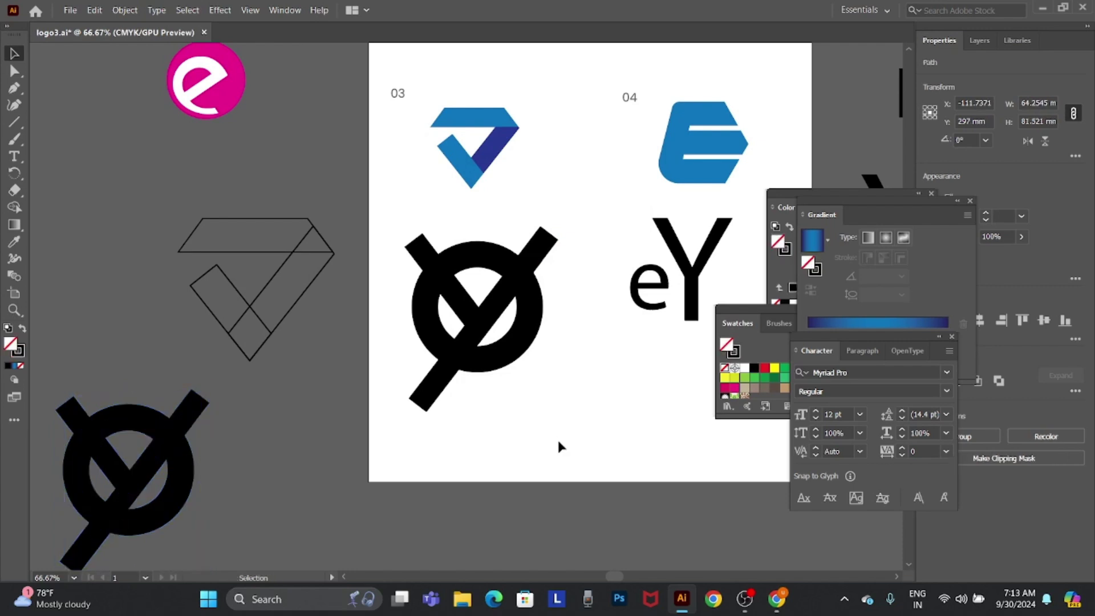
# Expand the original crossed-circle logo into filled shapes
pyautogui.moveTo(575, 445); pyautogui.dragTo(423, 261)
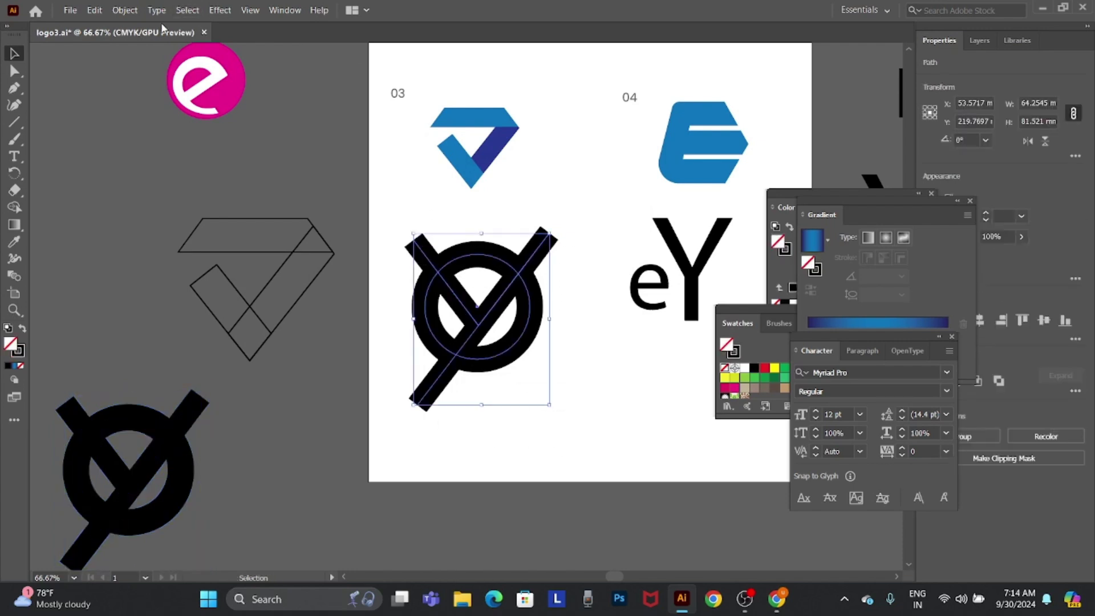
pyautogui.click(125, 11)
pyautogui.click(234, 172)
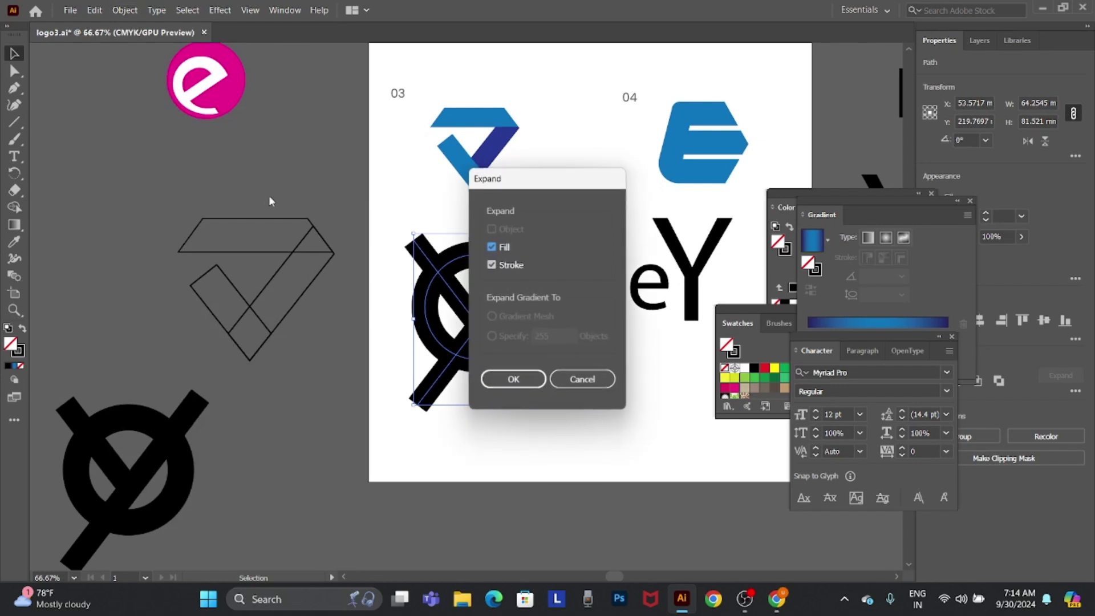
pyautogui.click(535, 381)
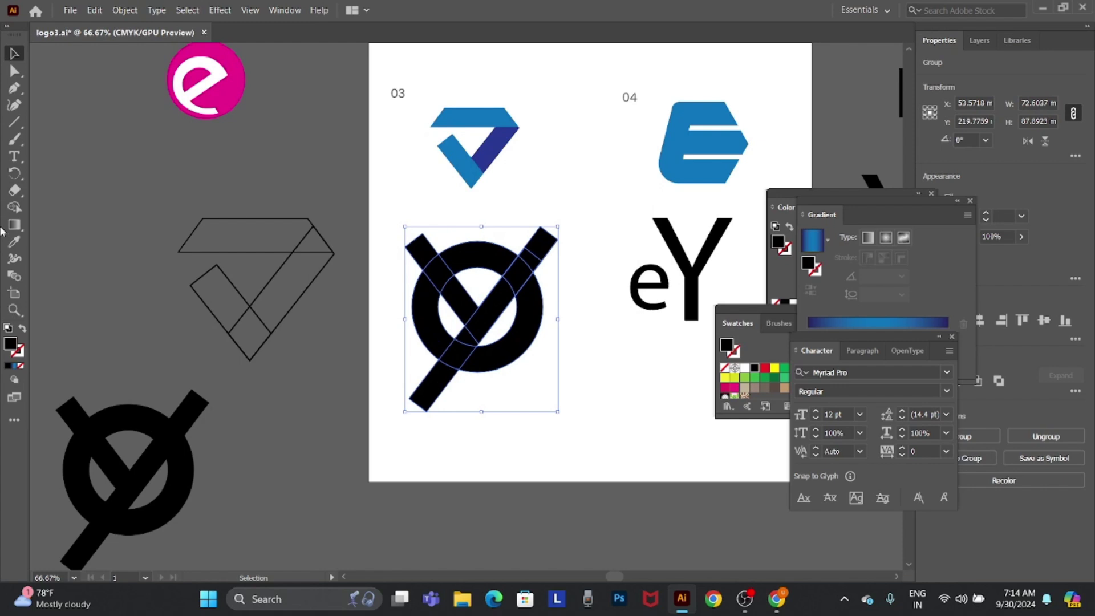
pyautogui.click(14, 207)
# Delete the three bar stubs sticking out of the circle with Shape Builder
pyautogui.keyDown('alt'); pyautogui.click(418, 252); pyautogui.keyUp('alt')
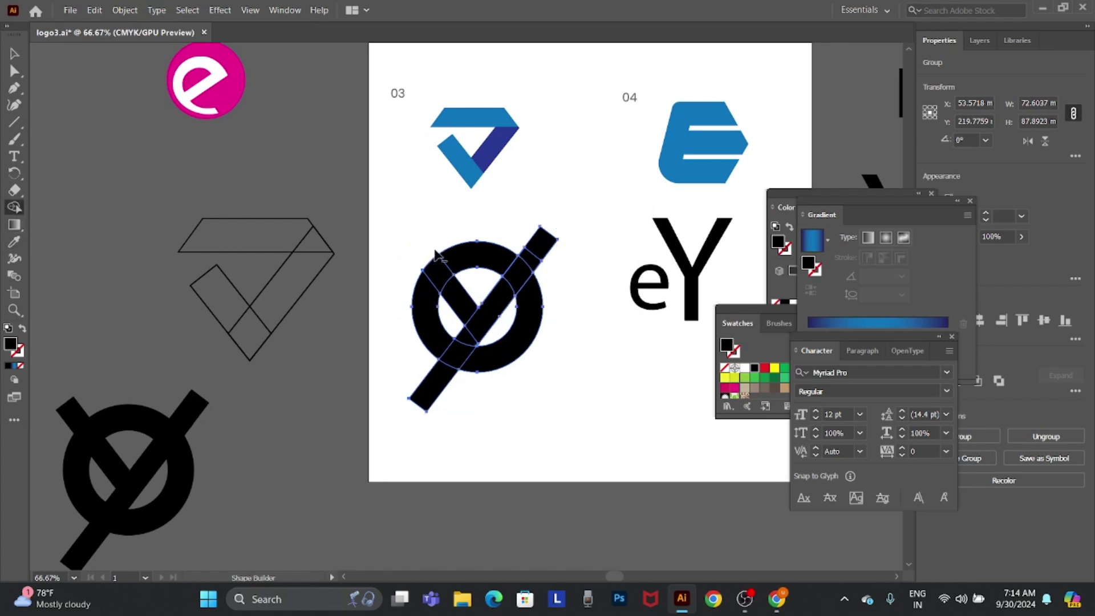
pyautogui.keyDown('alt'); pyautogui.click(547, 246); pyautogui.keyUp('alt')
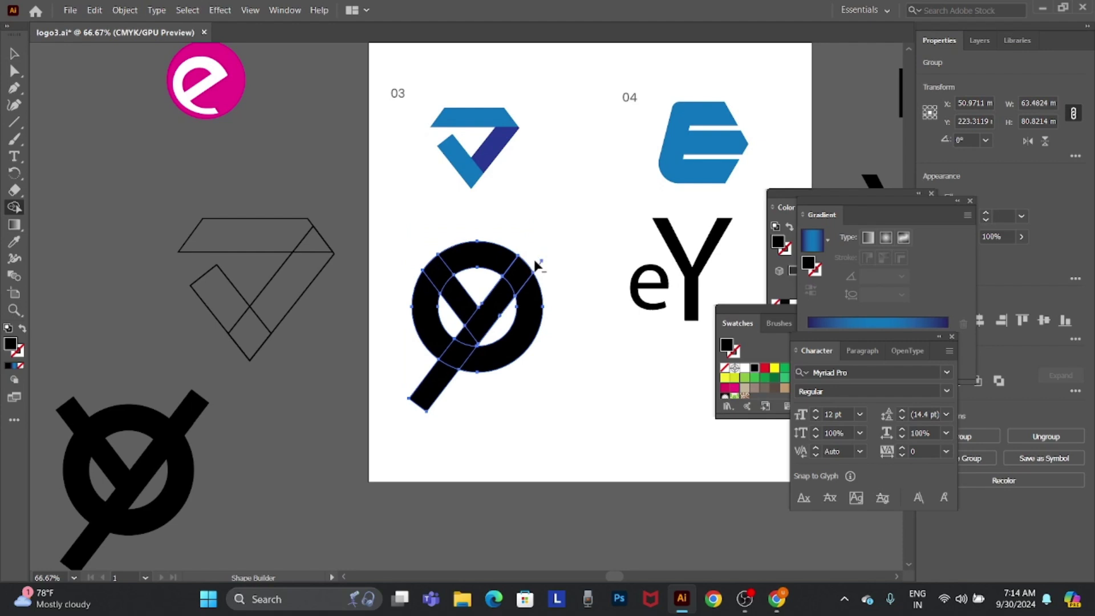
pyautogui.keyDown('alt'); pyautogui.click(426, 395); pyautogui.keyUp('alt')
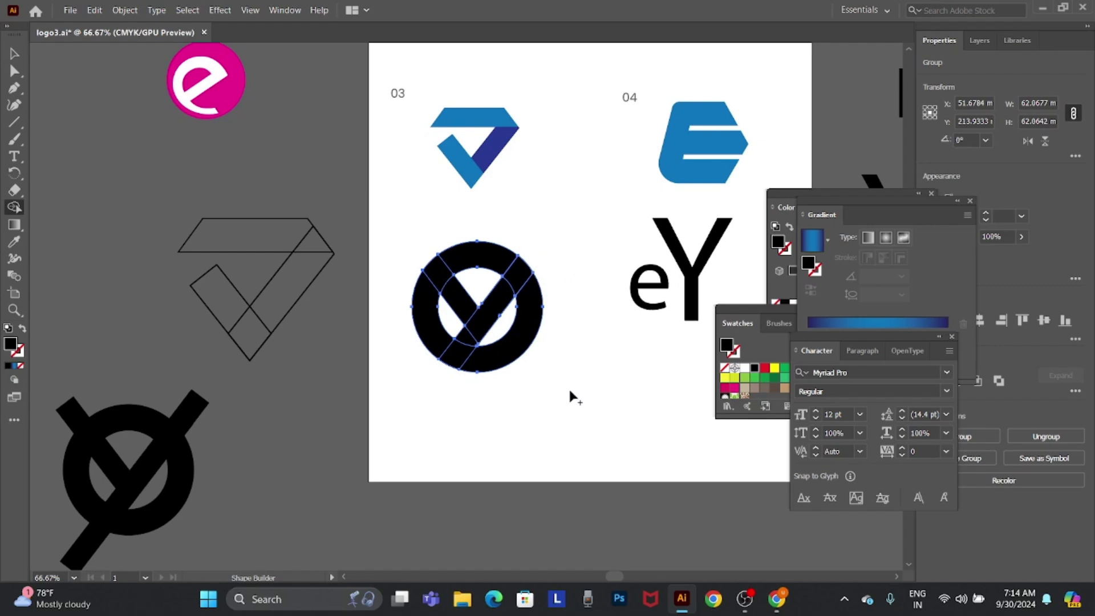
pyautogui.scroll(1, 424, 318)
pyautogui.scroll(1, 411, 252)
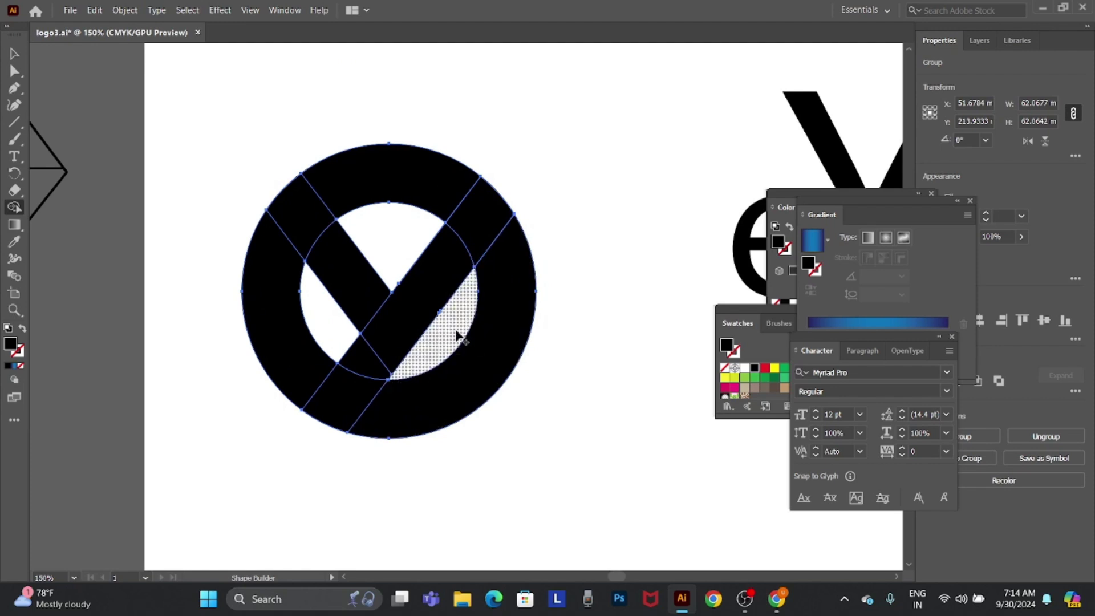
# Merge the ring bands, arcs and diagonal pieces into one solid Y-in-circle shape
pyautogui.moveTo(458, 336); pyautogui.dragTo(535, 376)
pyautogui.moveTo(621, 436); pyautogui.dragTo(442, 446)
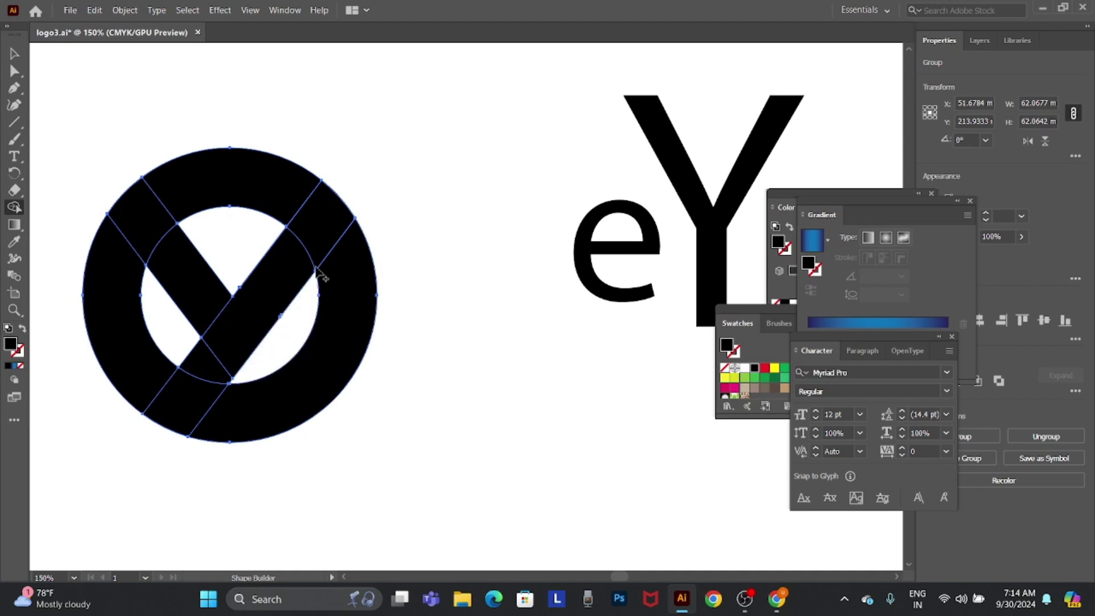
pyautogui.moveTo(318, 234); pyautogui.dragTo(224, 328)
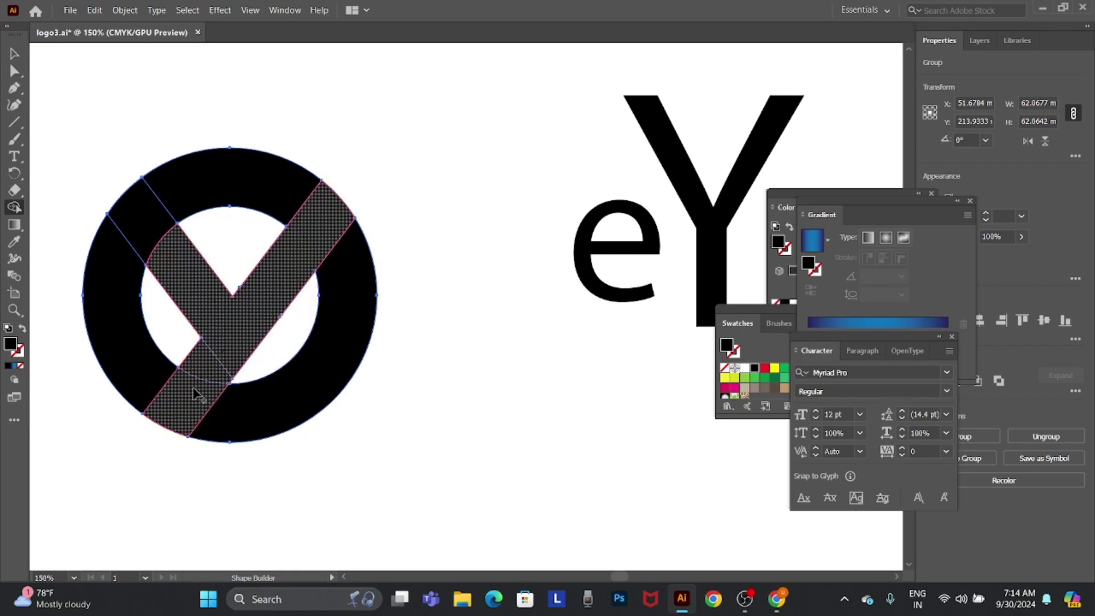
pyautogui.moveTo(225, 328); pyautogui.dragTo(193, 399)
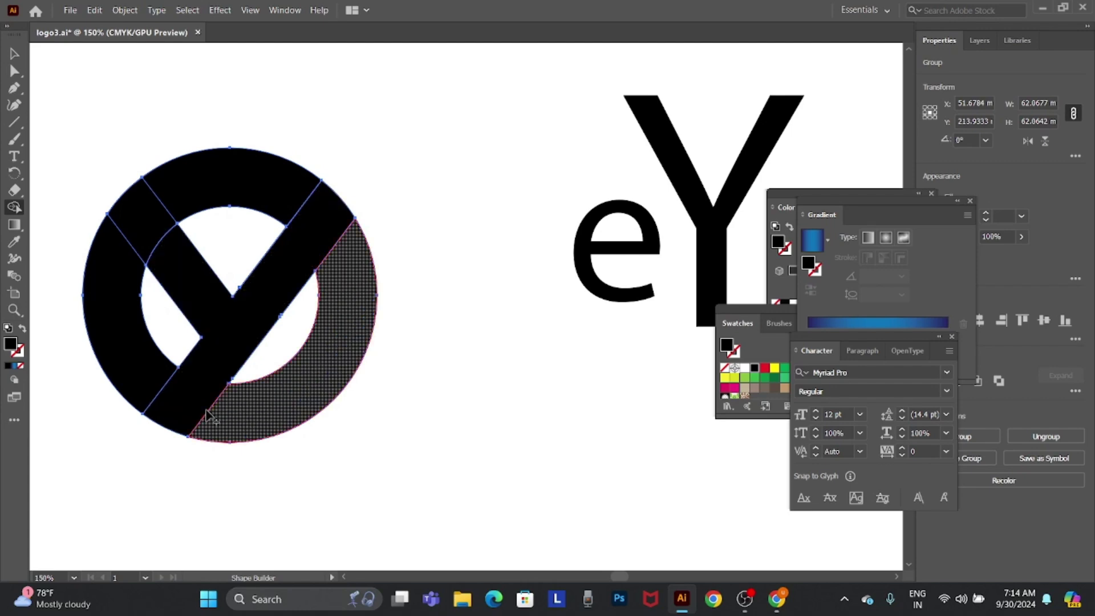
pyautogui.moveTo(212, 421); pyautogui.dragTo(159, 385)
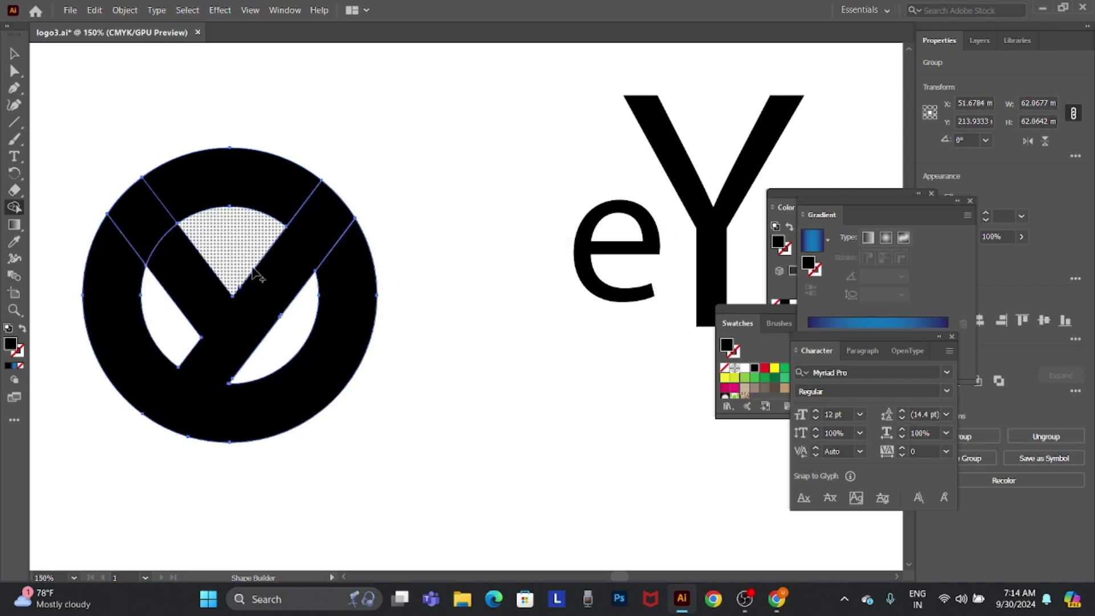
pyautogui.moveTo(191, 196); pyautogui.dragTo(118, 263)
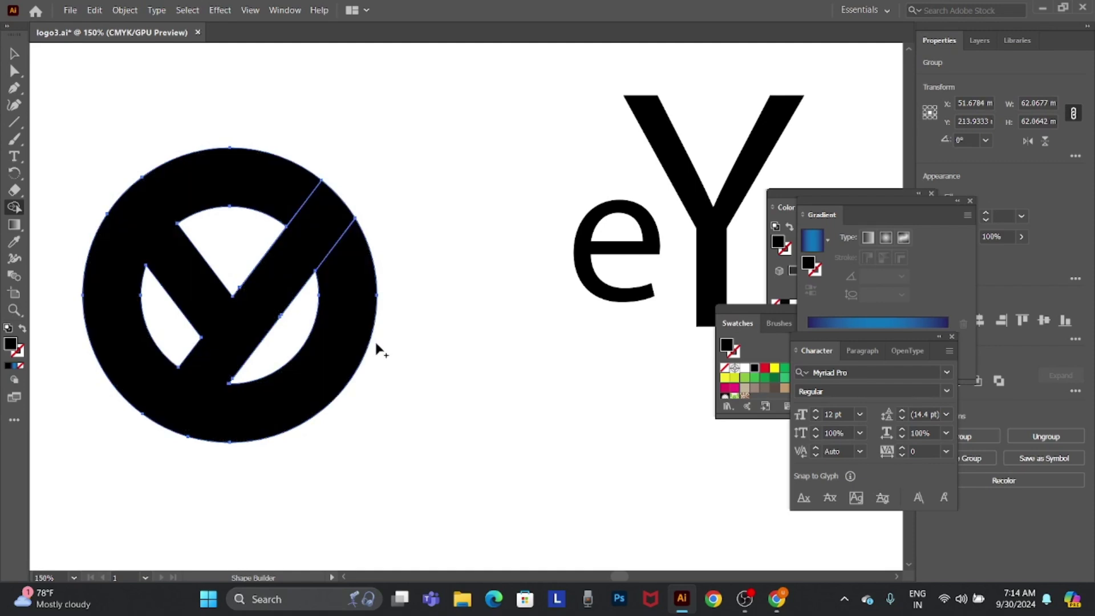
# Draw a four-sided wedge over the ring's right side
pyautogui.press('p')
pyautogui.click(388, 339)
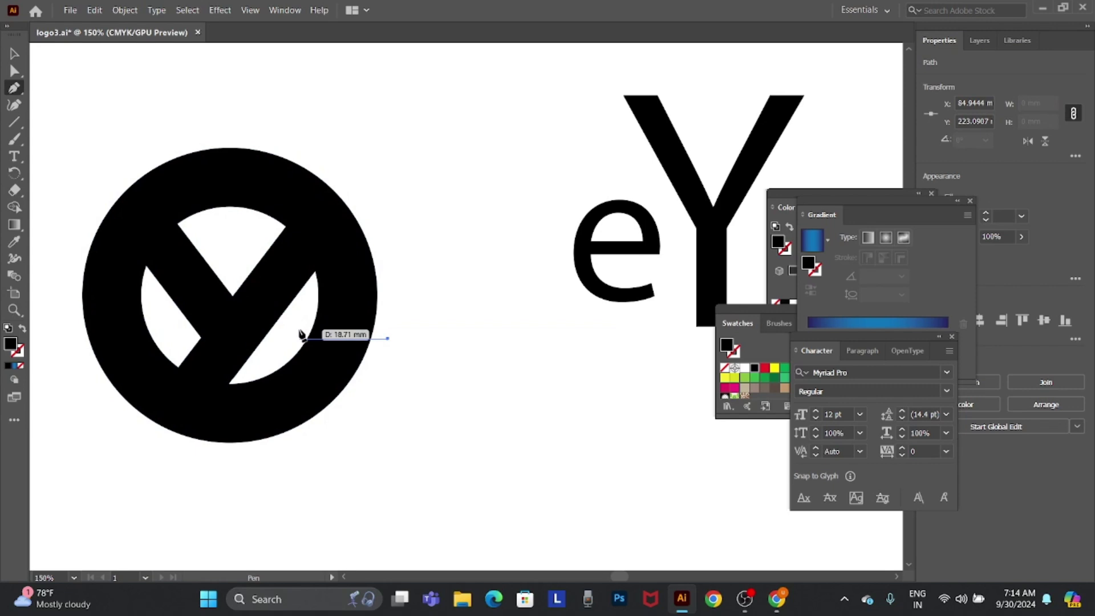
pyautogui.click(303, 338)
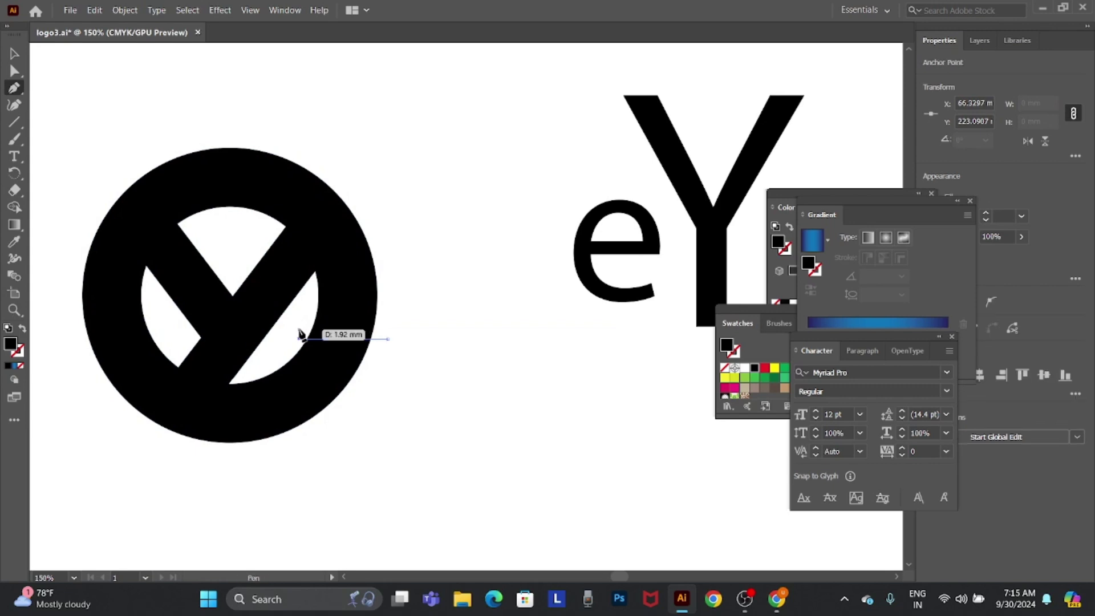
pyautogui.click(316, 270)
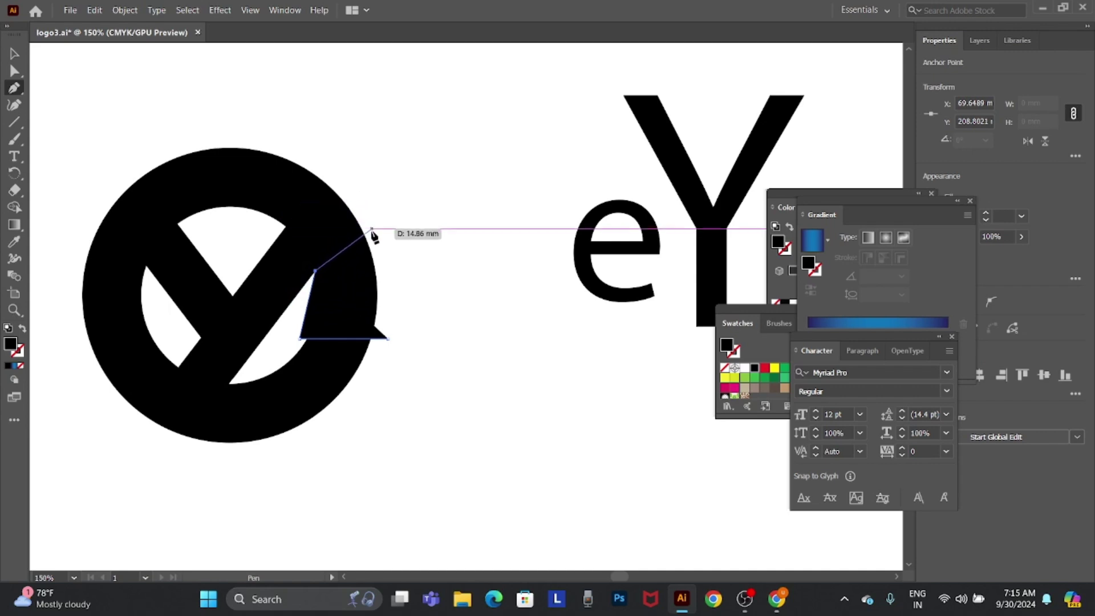
pyautogui.click(401, 284)
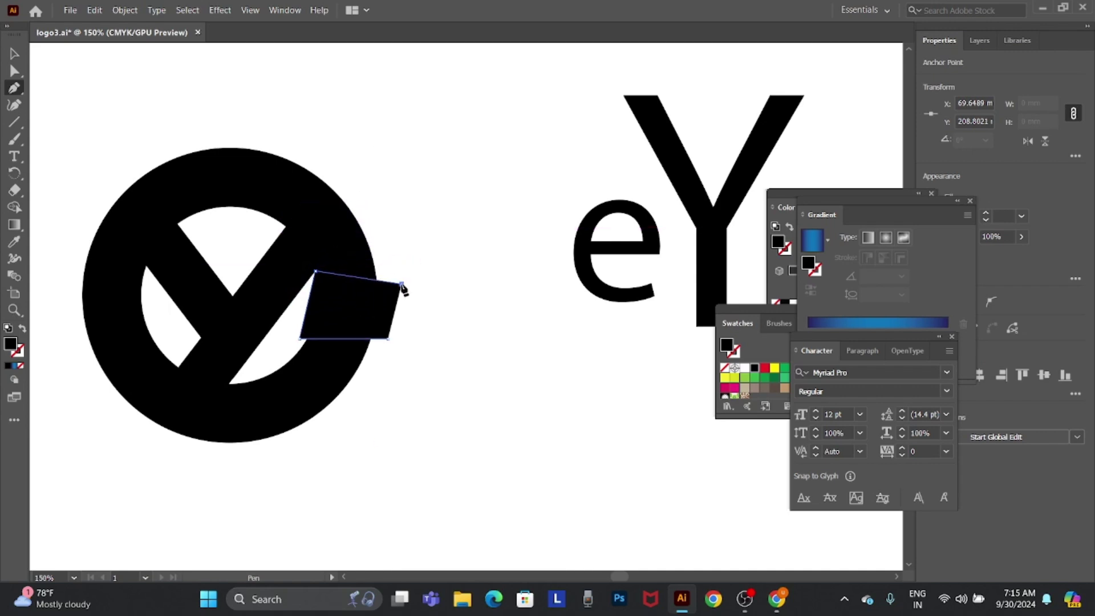
pyautogui.click(389, 340)
pyautogui.press('v')
# Remove the wedge and its overlap to cut an opening into the ring
pyautogui.moveTo(442, 153); pyautogui.dragTo(283, 391)
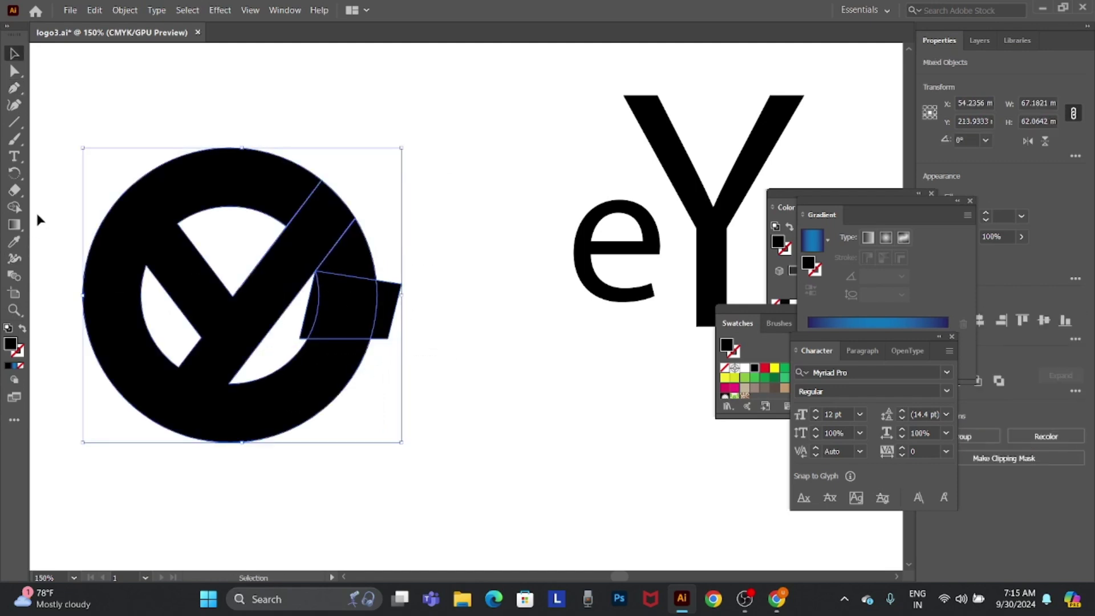
pyautogui.click(17, 208)
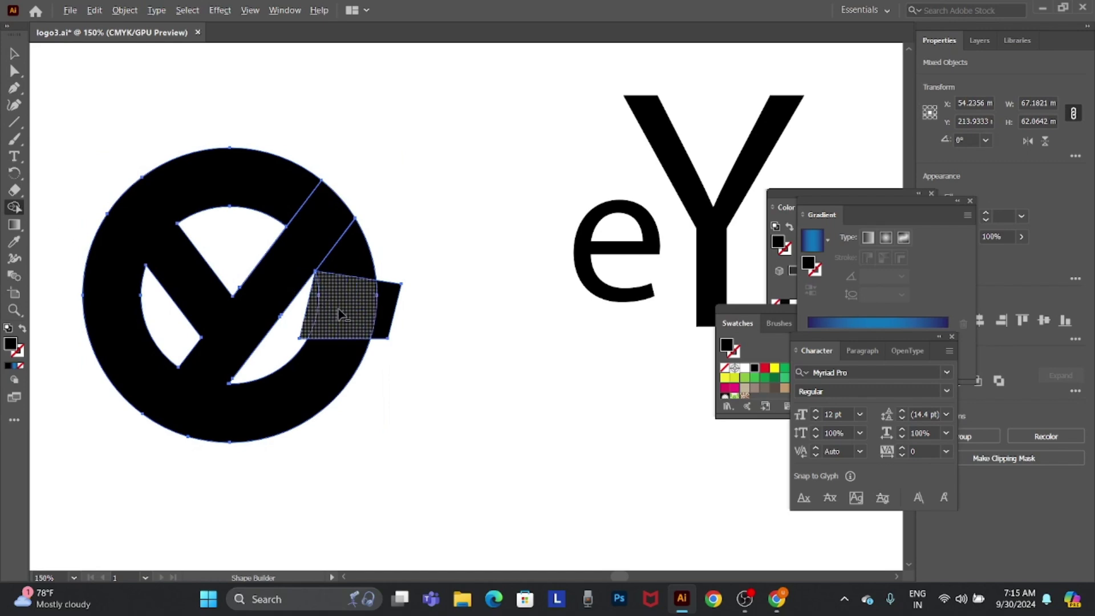
pyautogui.keyDown('alt'); pyautogui.click(342, 314); pyautogui.keyUp('alt')
pyautogui.keyDown('alt'); pyautogui.click(365, 270); pyautogui.keyUp('alt')
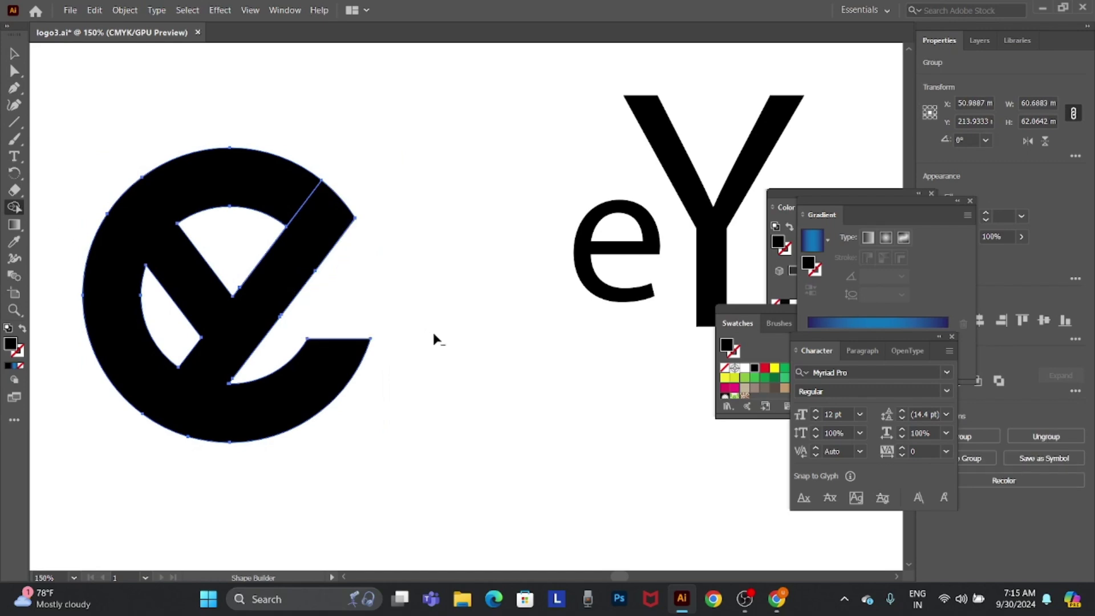
pyautogui.press('v')
pyautogui.click(504, 448)
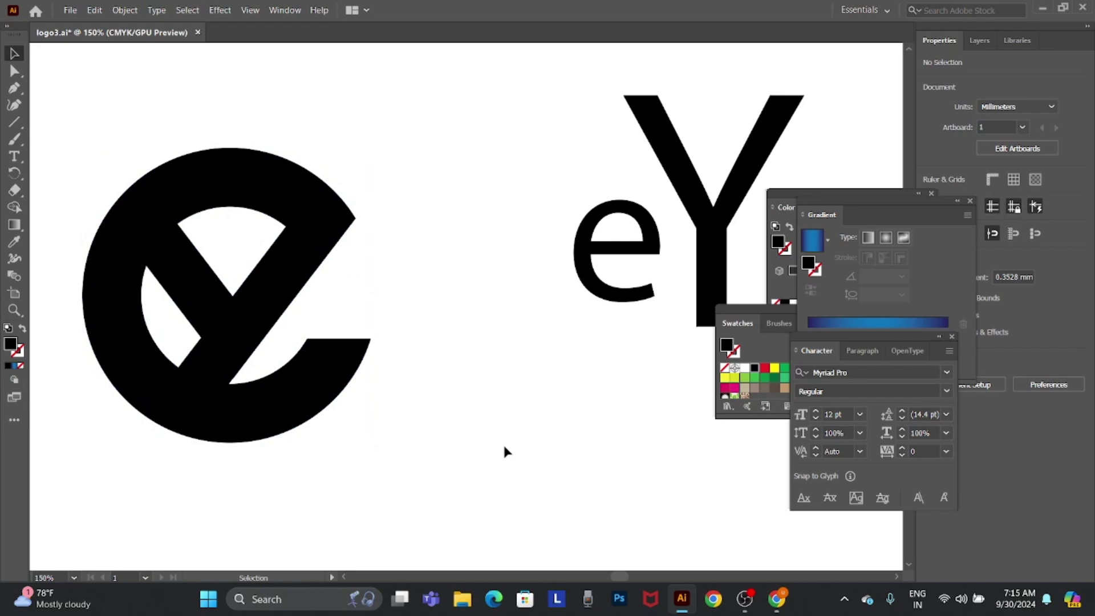
# Recolour the black e mark to the V logo's dark navy blue and scale it slightly smaller
pyautogui.press('a')
pyautogui.hotkey('ctrl', '-')
pyautogui.hotkey('ctrl', '-')
pyautogui.hotkey('ctrl', '-')
pyautogui.hotkey('ctrl', '-')
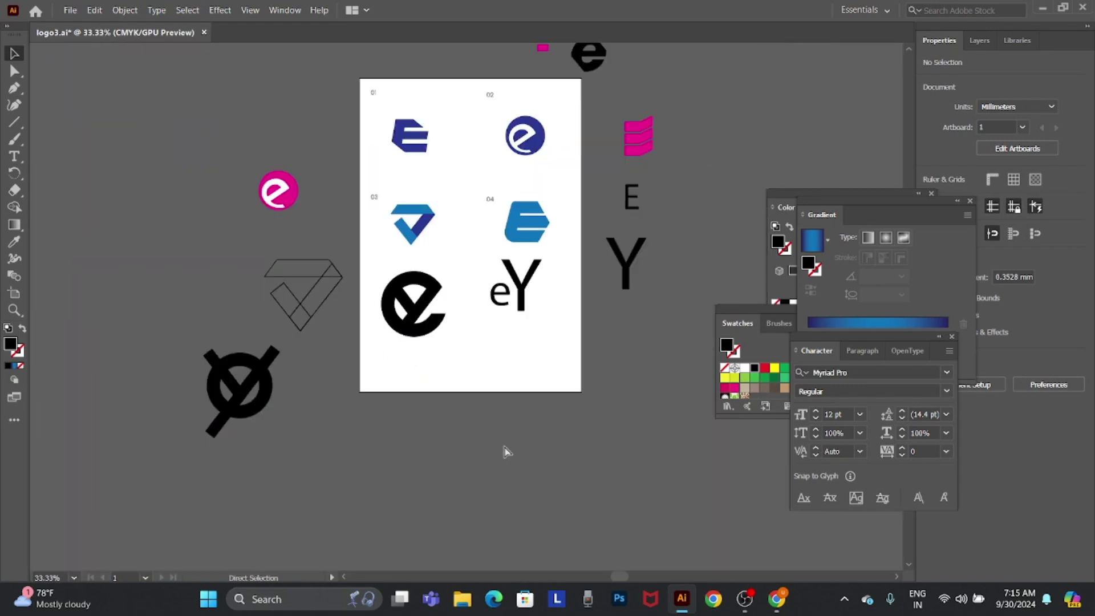
pyautogui.scroll(1, 464, 306)
pyautogui.scroll(1, 418, 315)
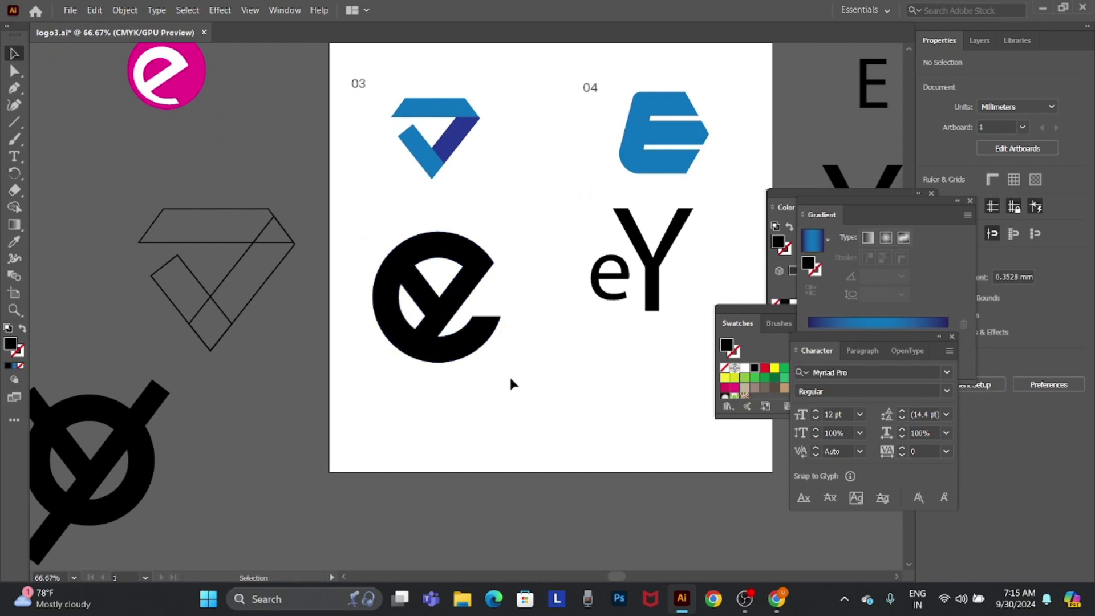
pyautogui.click(476, 345)
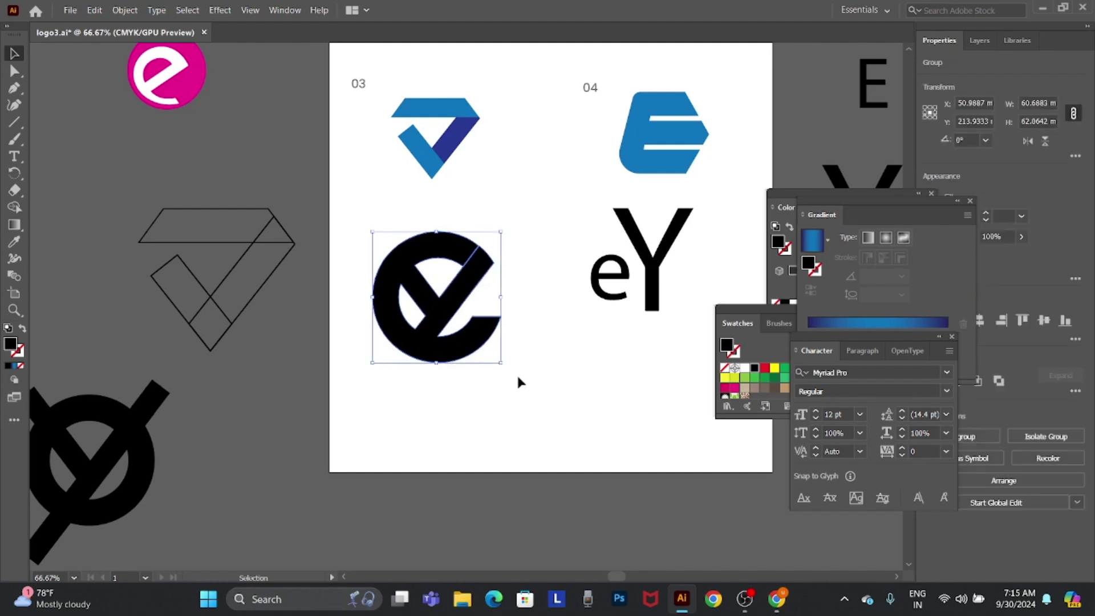
pyautogui.press('i')
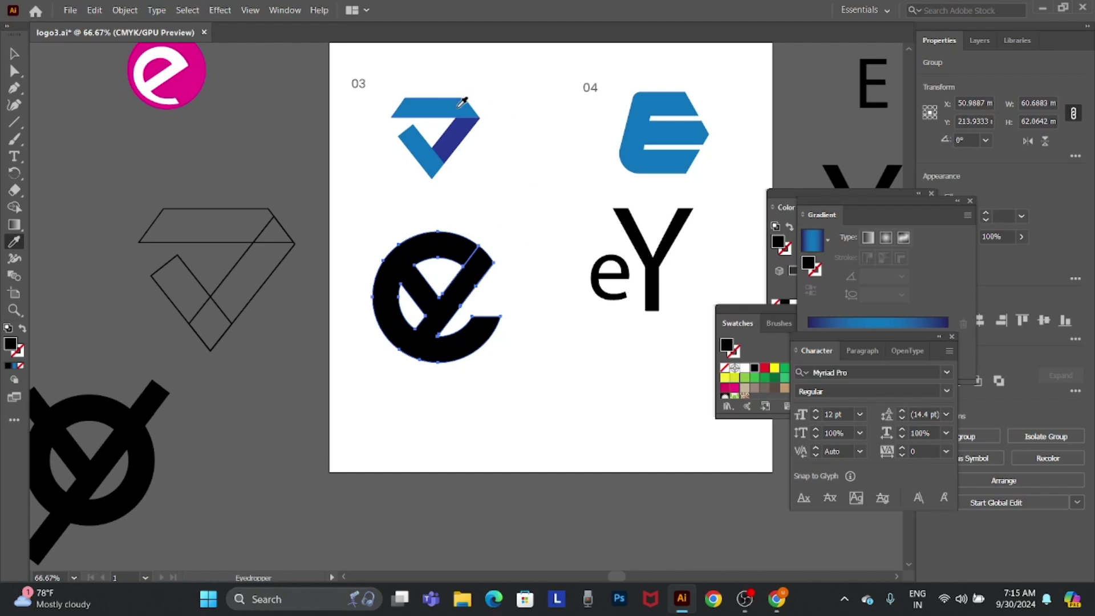
pyautogui.click(459, 137)
pyautogui.press('v')
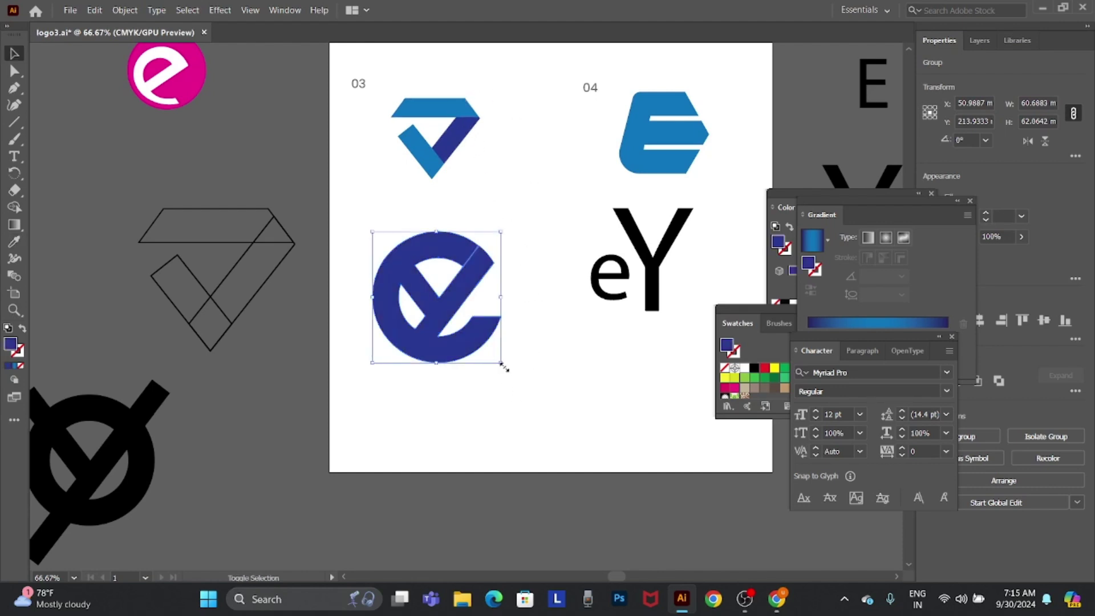
pyautogui.moveTo(501, 362); pyautogui.dragTo(480, 344)
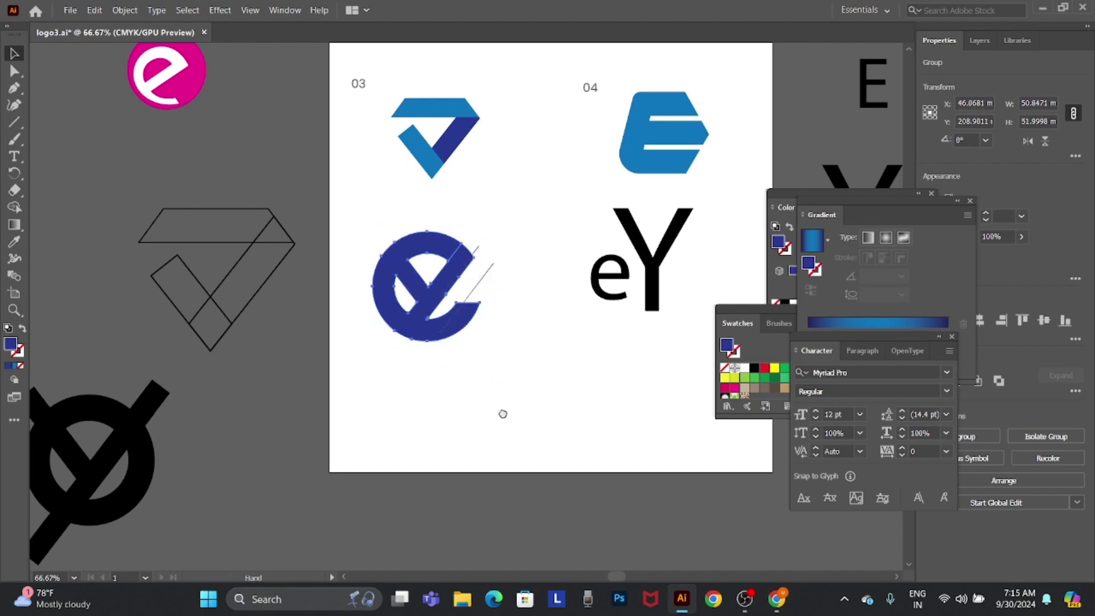
# Delete the thin diagonal line from the circle e logo
pyautogui.moveTo(501, 411); pyautogui.dragTo(306, 442)
pyautogui.click(296, 297)
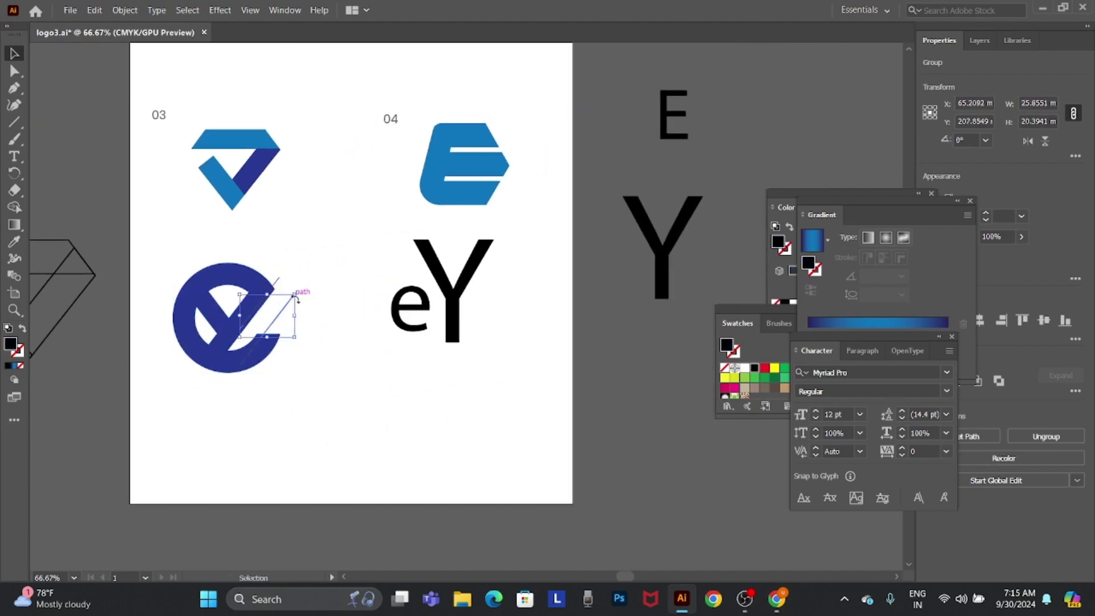
pyautogui.click(292, 293)
pyautogui.click(277, 287)
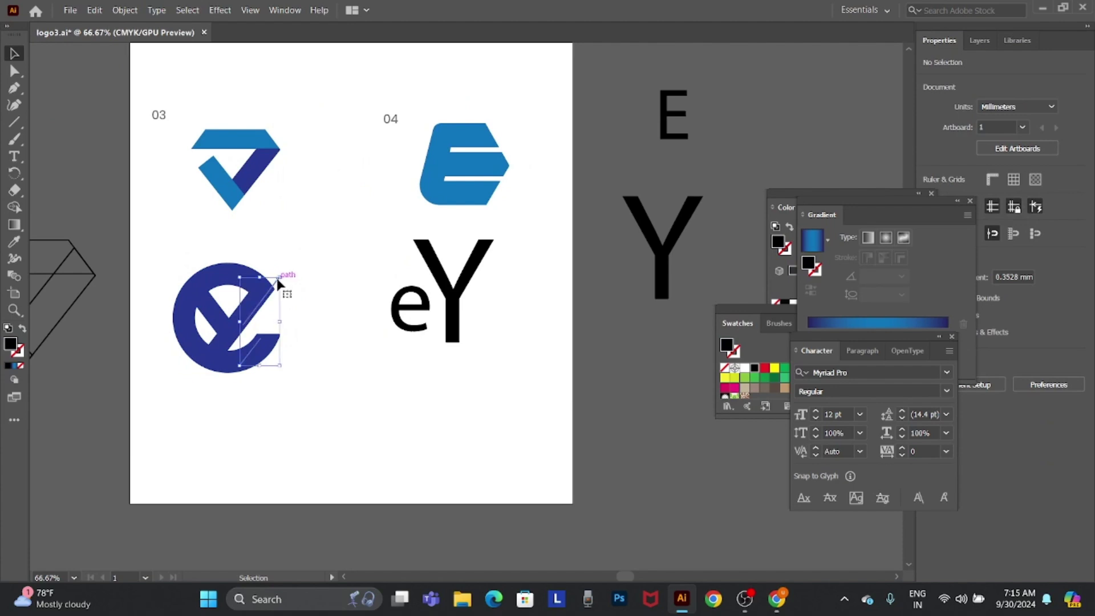
pyautogui.press('Delete')
# Move the circle e logo lower, and pull the loose e and Y apart with Y off-artboard
pyautogui.moveTo(249, 363); pyautogui.dragTo(250, 399)
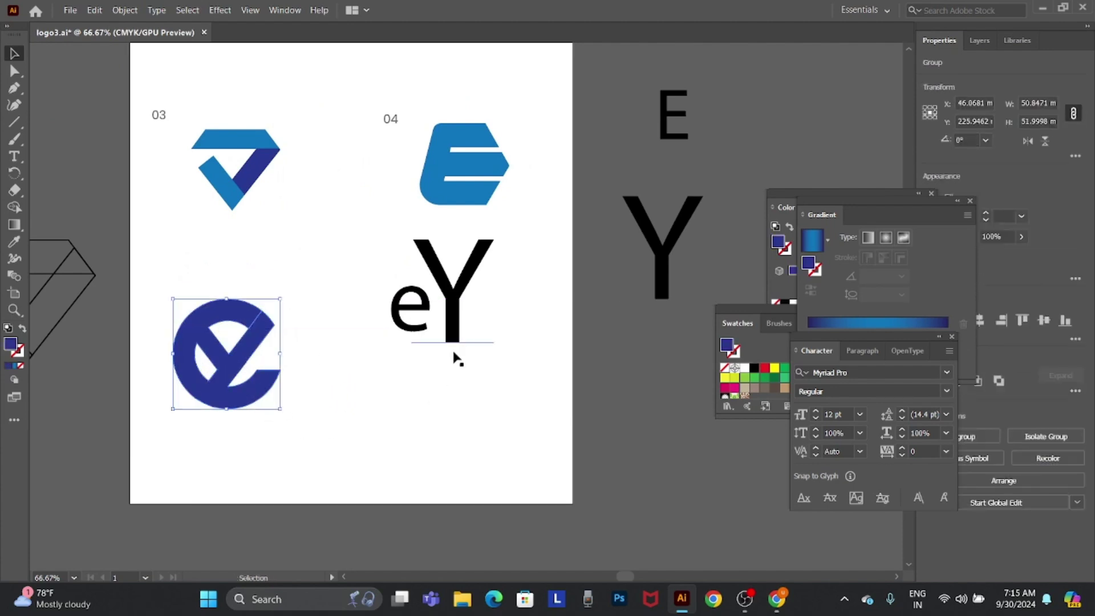
pyautogui.moveTo(394, 263); pyautogui.dragTo(481, 359)
pyautogui.moveTo(473, 307)
pyautogui.mouseDown()
pyautogui.moveTo(655, 390)
pyautogui.moveTo(651, 448)
pyautogui.mouseUp()
# Give concept 04's light blue E the circle e logo's dark blue, and nudge the circle logo right
pyautogui.click(443, 187)
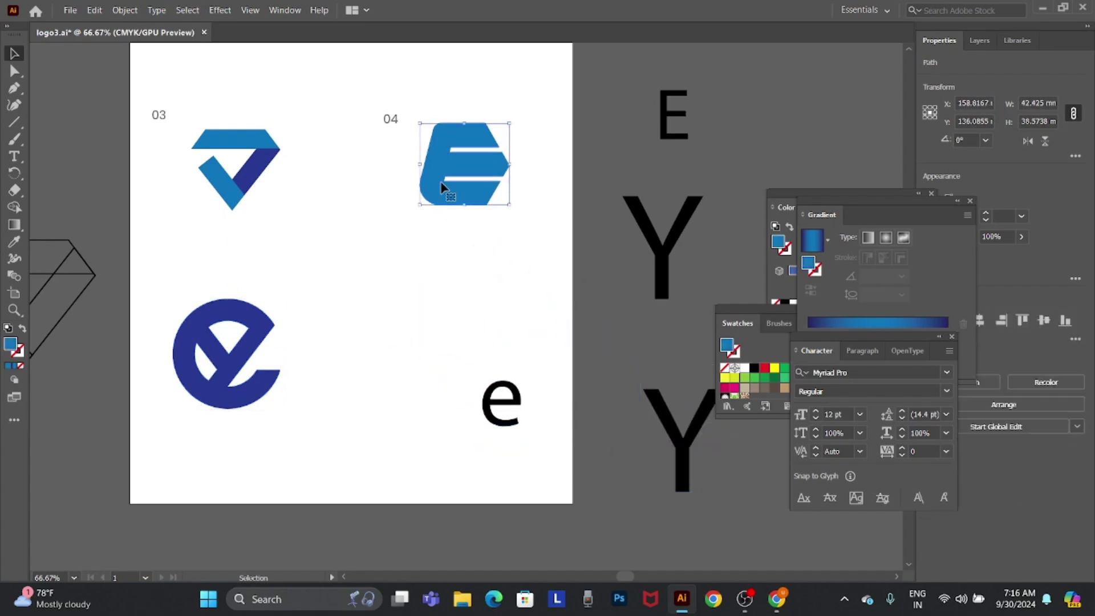
pyautogui.press('i')
pyautogui.click(247, 316)
pyautogui.press('v')
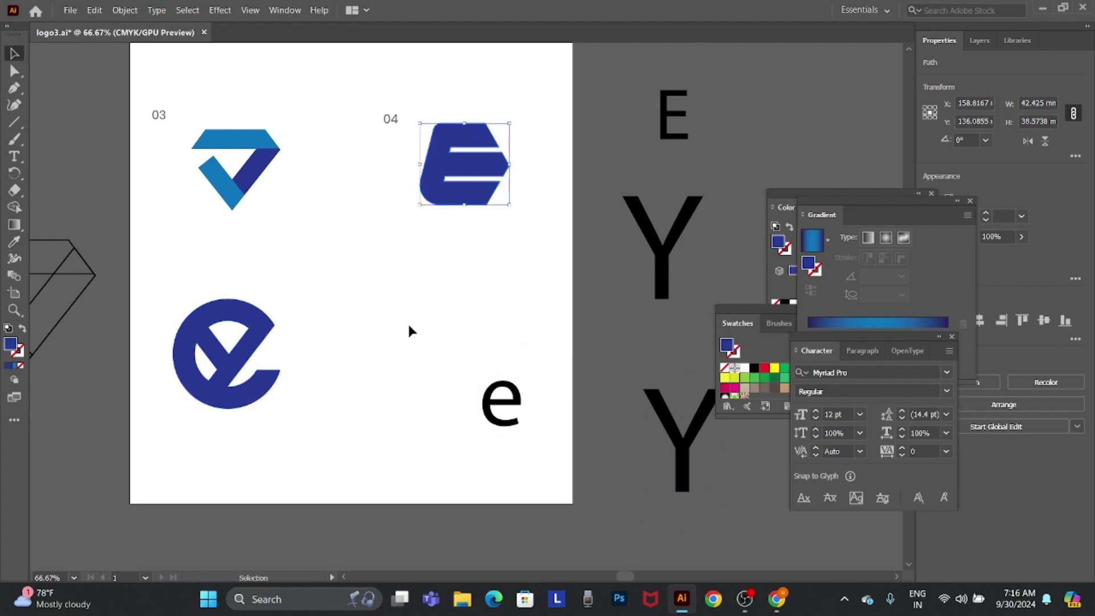
pyautogui.moveTo(374, 290); pyautogui.dragTo(492, 437)
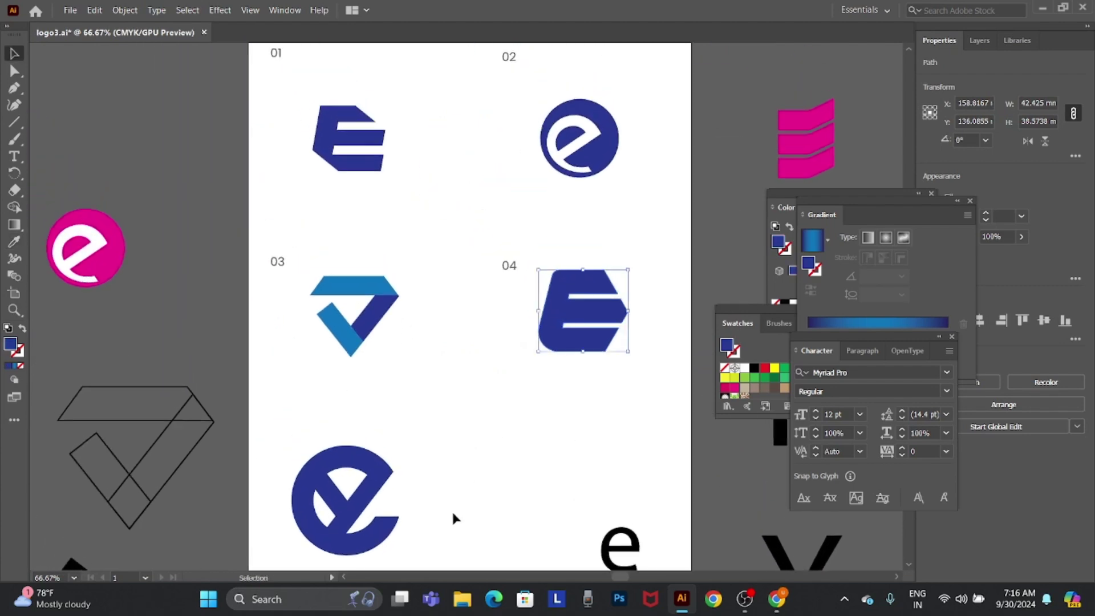
pyautogui.moveTo(462, 506); pyautogui.dragTo(472, 423)
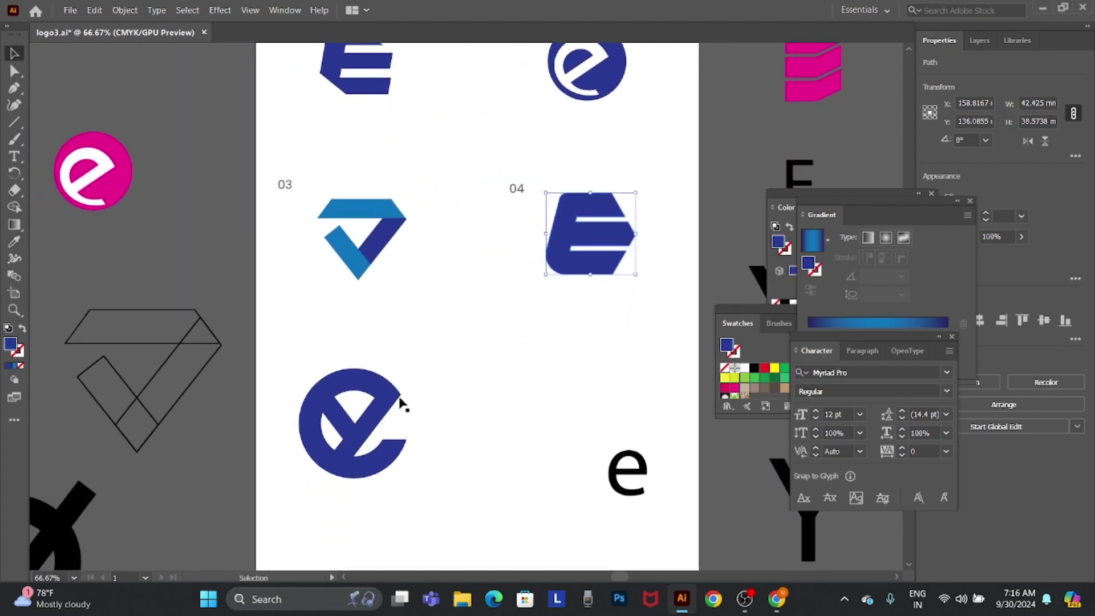
pyautogui.moveTo(400, 399); pyautogui.dragTo(412, 398)
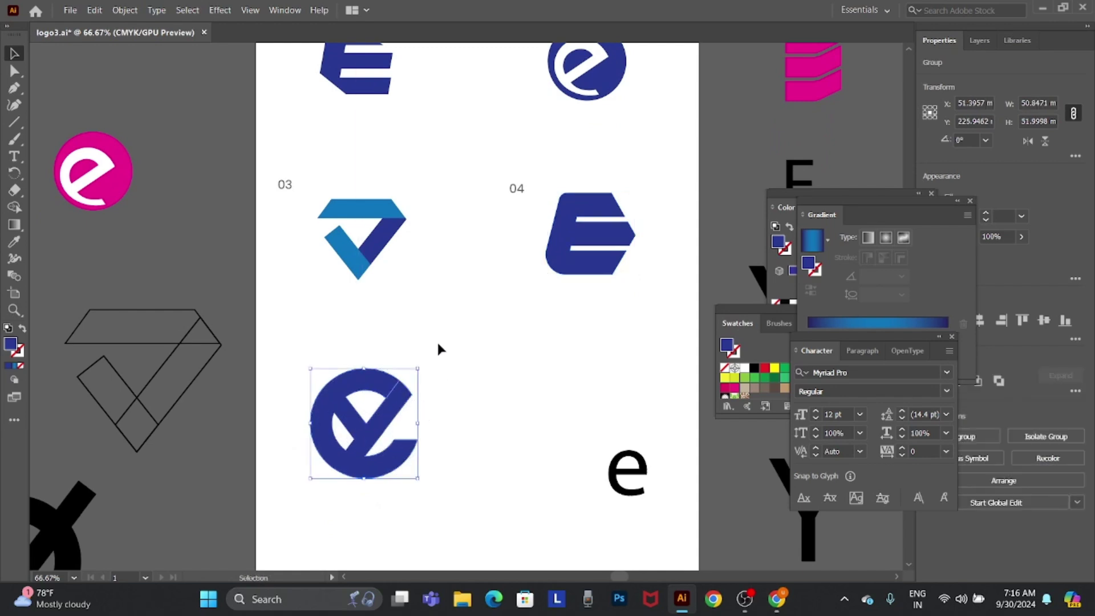
# Enlarge the concept 03 V logo and the concept 01 E logo slightly
pyautogui.click(378, 202)
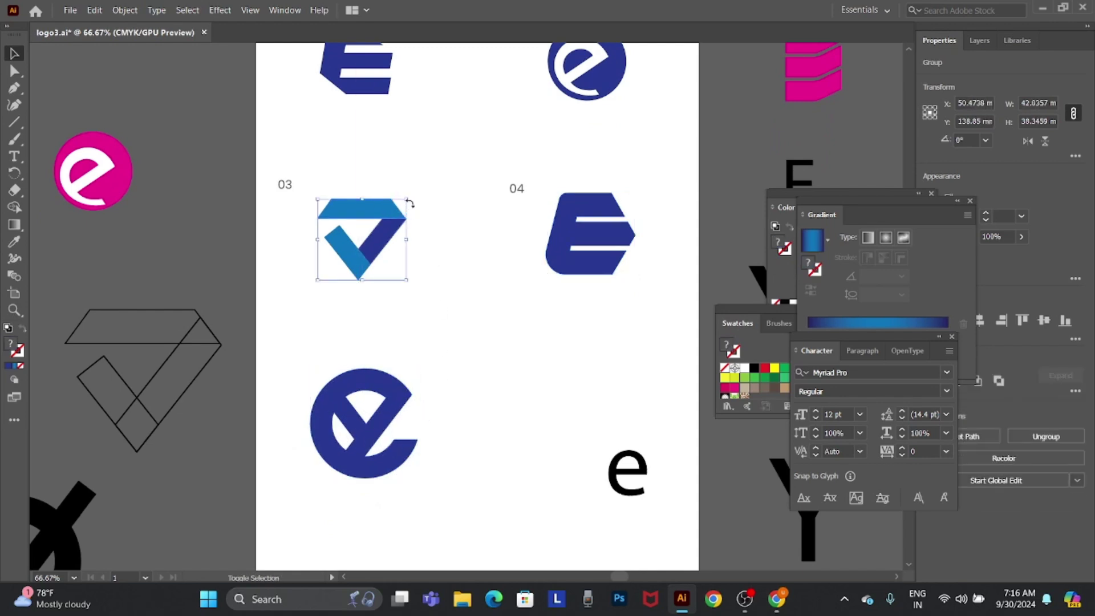
pyautogui.moveTo(407, 198); pyautogui.dragTo(423, 184)
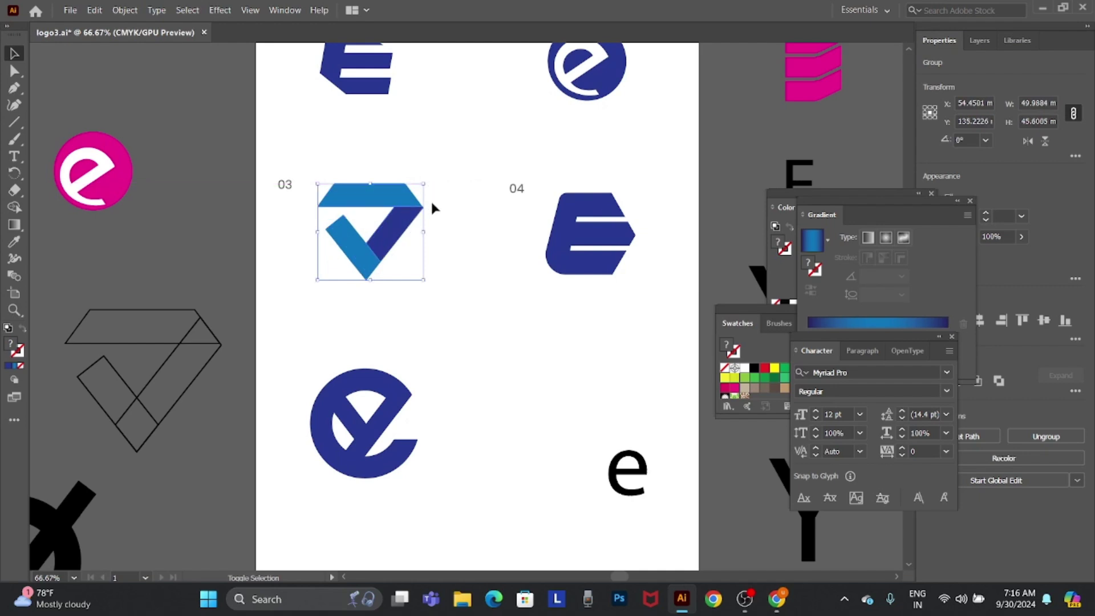
pyautogui.moveTo(492, 413)
pyautogui.mouseDown()
pyautogui.moveTo(492, 497)
pyautogui.moveTo(491, 480)
pyautogui.mouseUp()
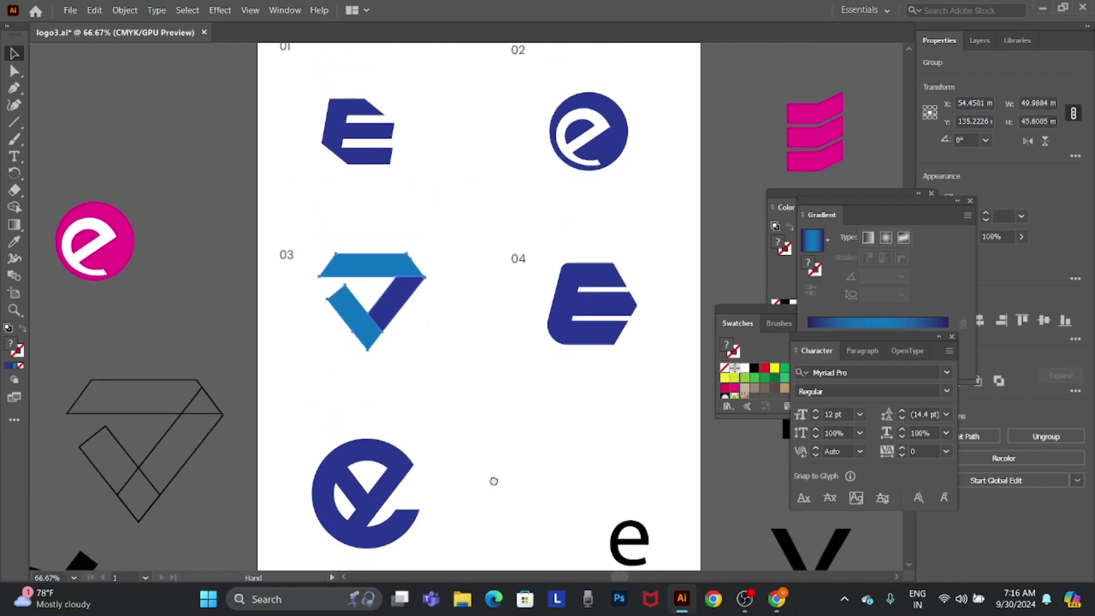
pyautogui.click(381, 141)
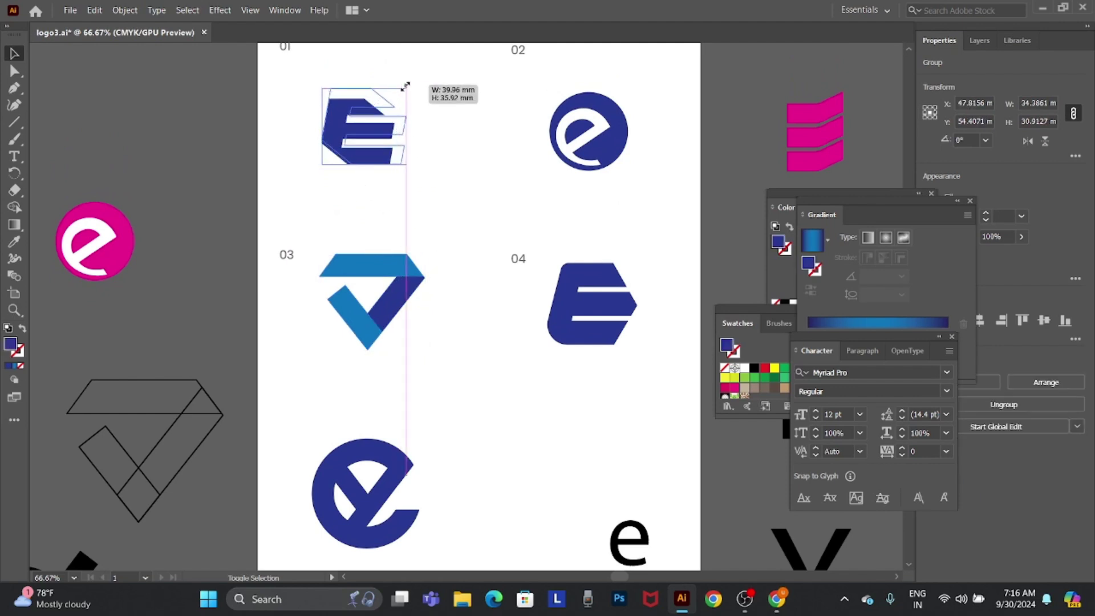
pyautogui.moveTo(395, 100); pyautogui.dragTo(407, 88)
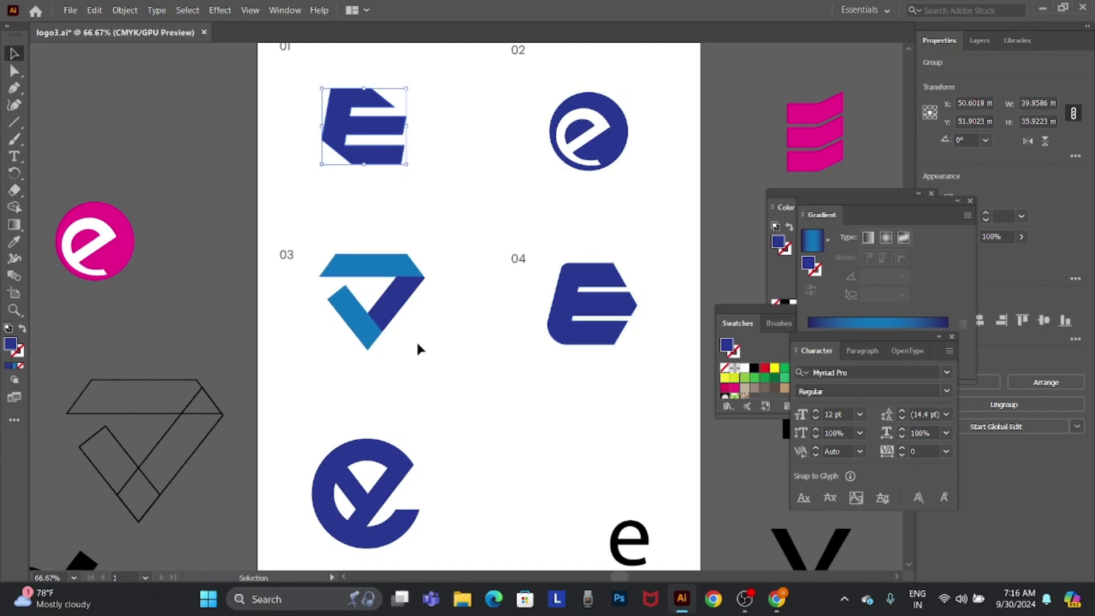
pyautogui.moveTo(453, 425); pyautogui.dragTo(443, 321)
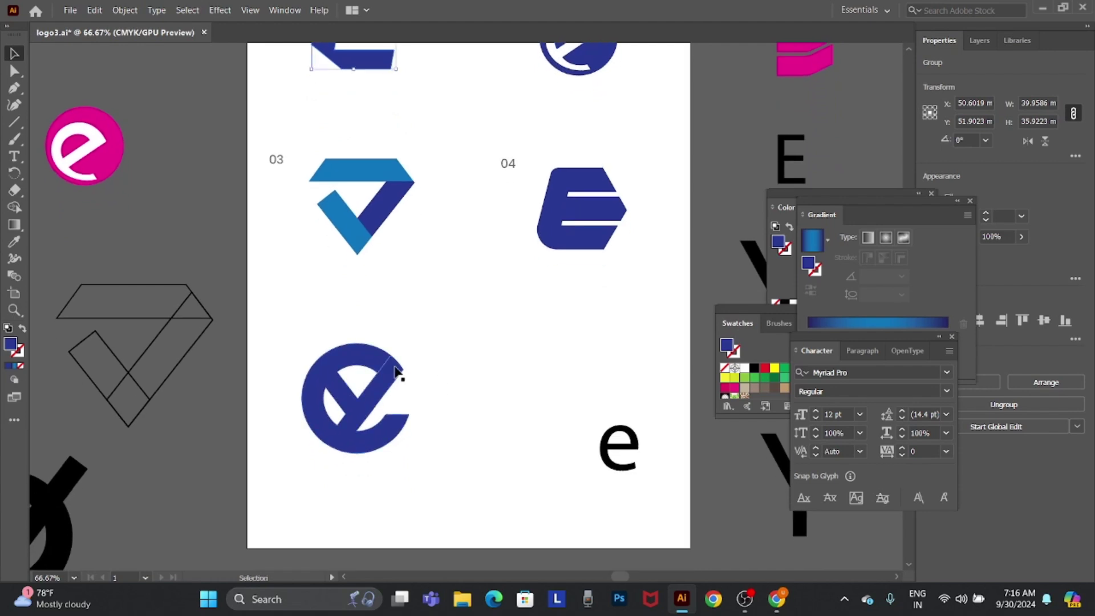
pyautogui.moveTo(588, 413); pyautogui.dragTo(540, 467)
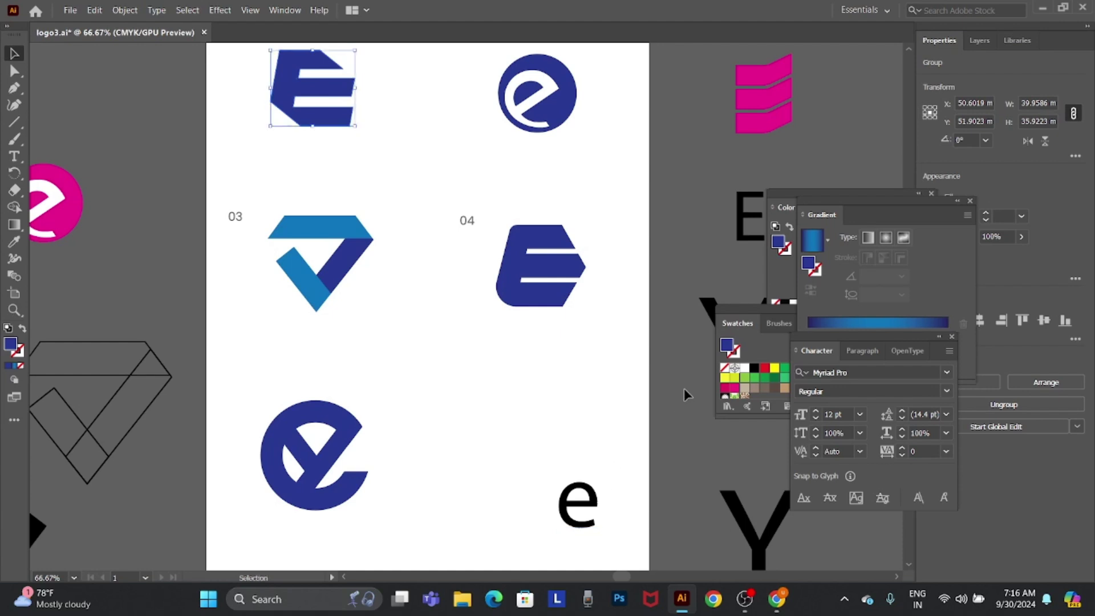
# Place the black E under logo 01 as a small caption
pyautogui.moveTo(750, 230); pyautogui.dragTo(325, 185)
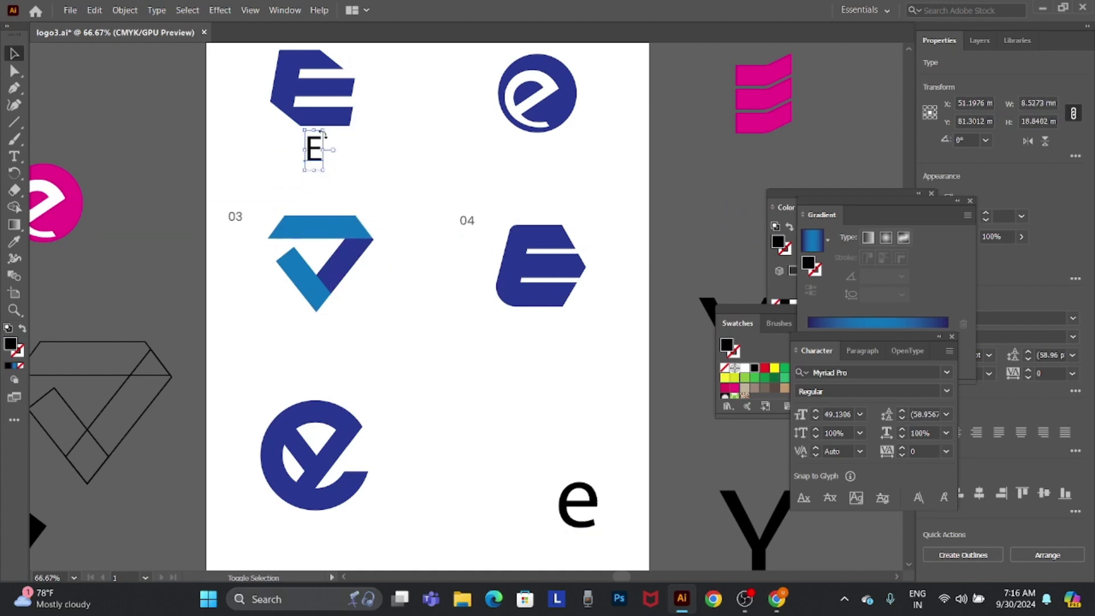
pyautogui.moveTo(326, 128); pyautogui.dragTo(320, 143)
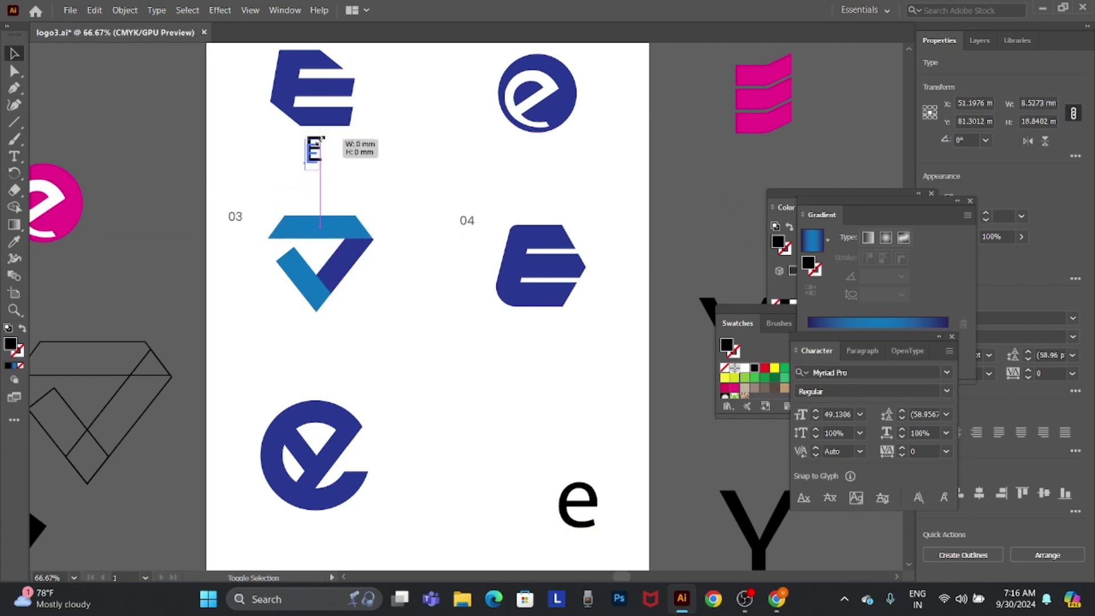
pyautogui.click(373, 173)
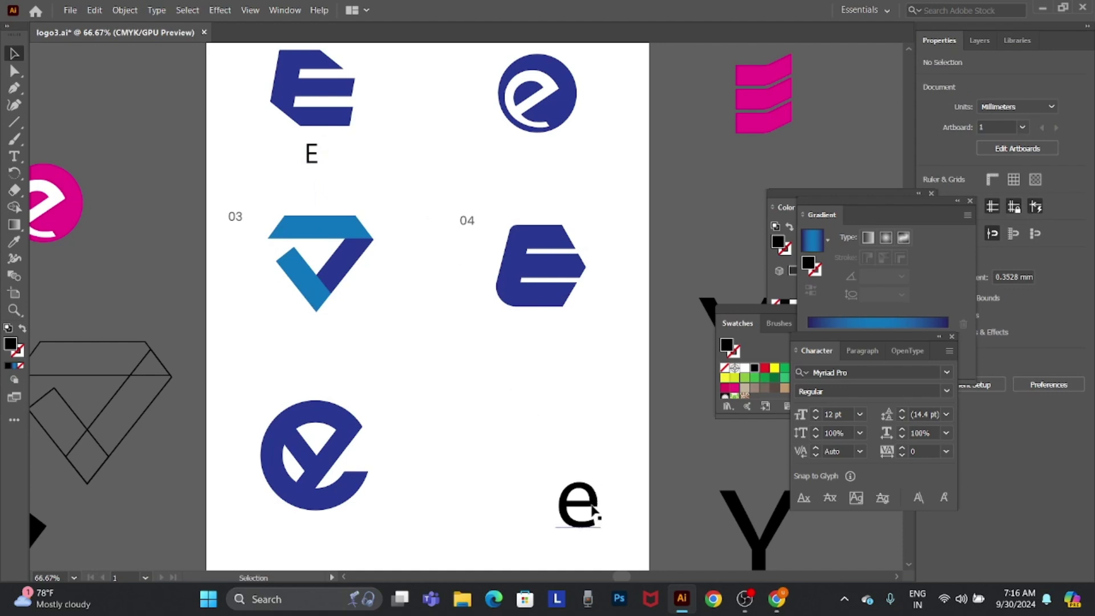
# Copy the e under circle logo 02 at caption size, add '+', and center it
pyautogui.keyDown('alt'); pyautogui.moveTo(593, 506); pyautogui.dragTo(618, 142); pyautogui.keyUp('alt')
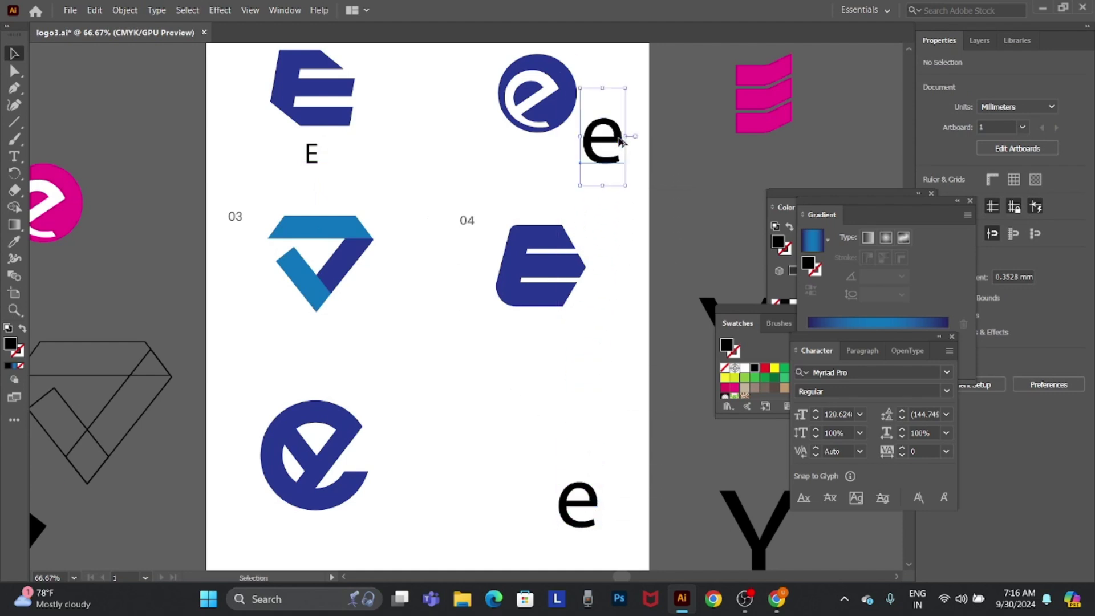
pyautogui.moveTo(626, 93); pyautogui.dragTo(596, 144)
pyautogui.click(613, 199)
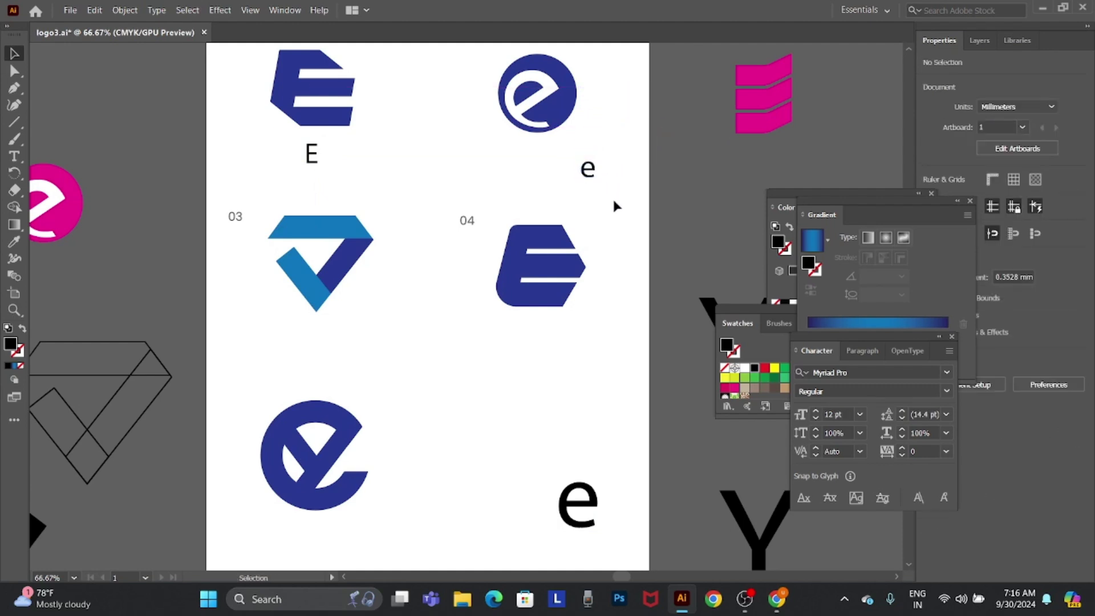
pyautogui.press('t')
pyautogui.click(591, 168)
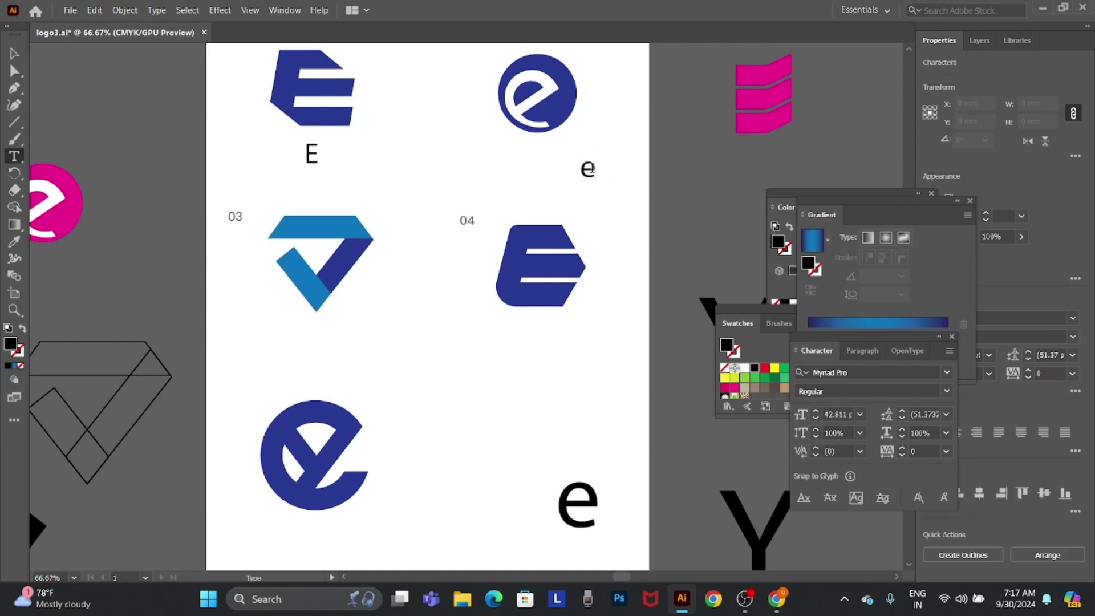
pyautogui.write(' +')
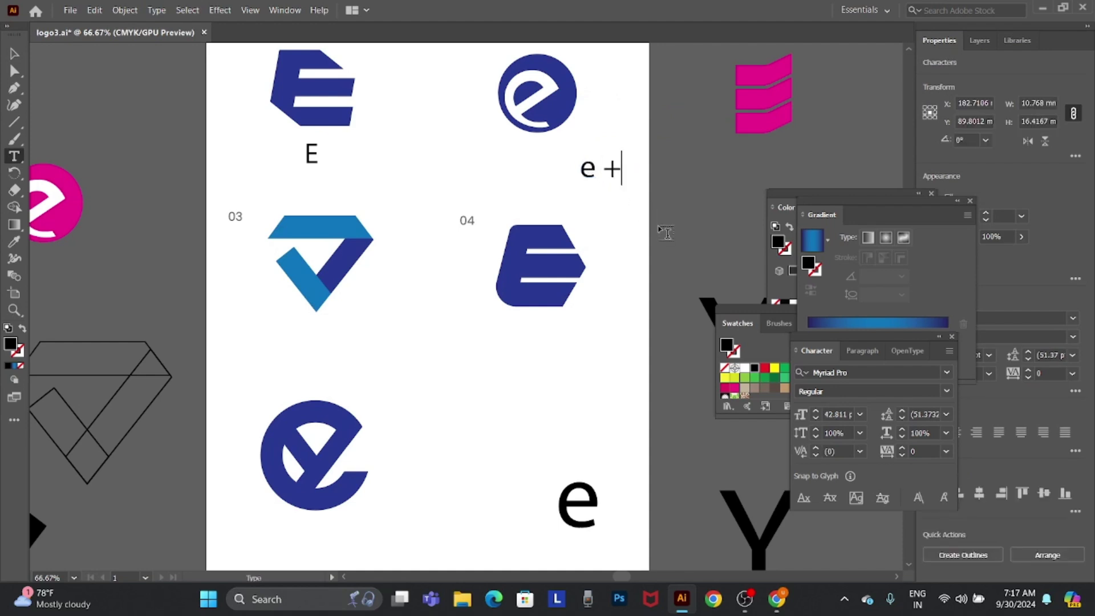
pyautogui.press('Escape')
pyautogui.moveTo(600, 181); pyautogui.dragTo(515, 181)
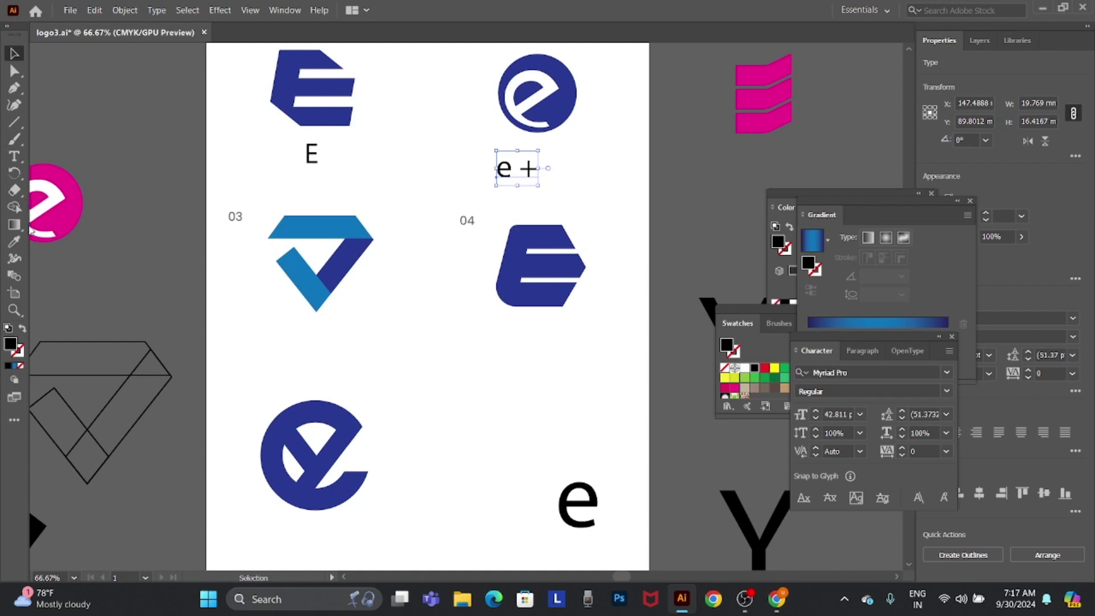
# Draw a small black dot after the 'e +' caption, then select the whole caption
pyautogui.click(16, 123)
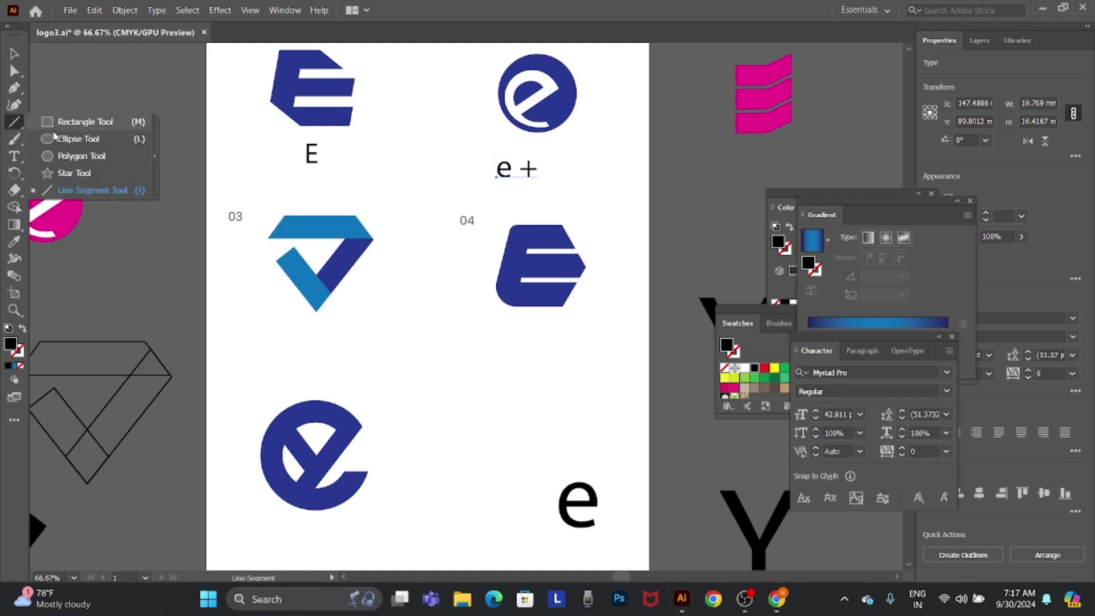
pyautogui.click(74, 135)
pyautogui.moveTo(571, 182); pyautogui.dragTo(577, 162)
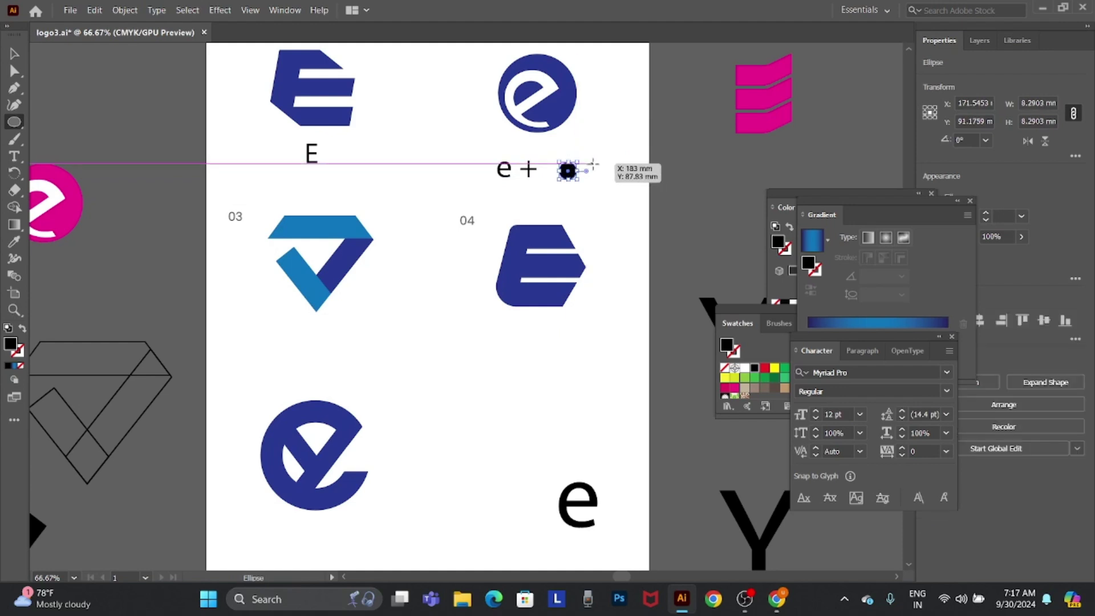
pyautogui.press('Left')
pyautogui.press('Left')
pyautogui.press('Left')
pyautogui.press('Up')
pyautogui.press('Left')
pyautogui.press('Left')
pyautogui.press('Left')
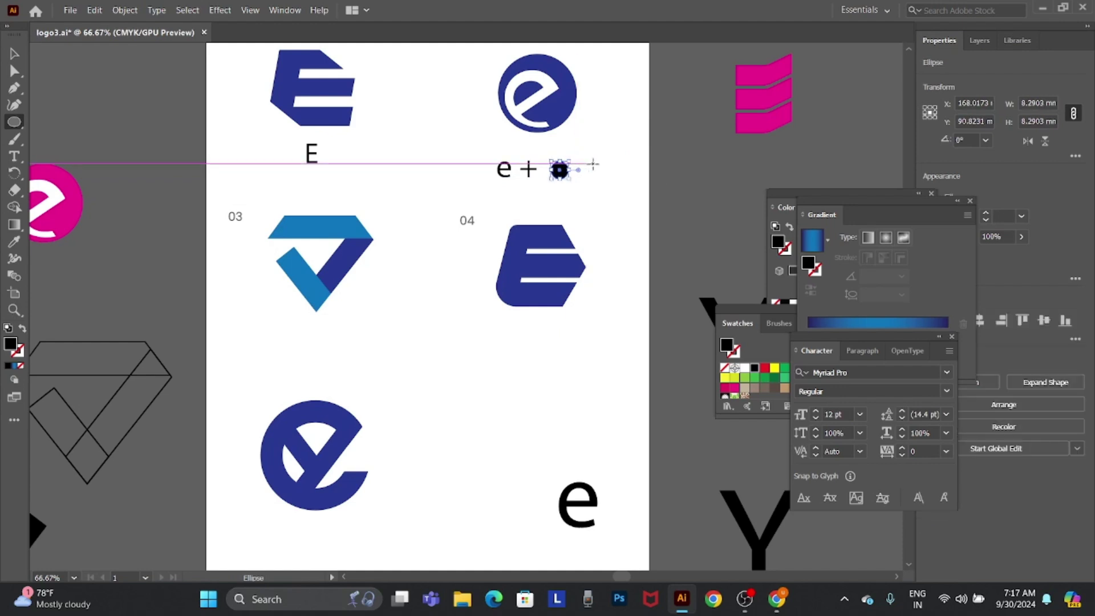
pyautogui.press('Left')
pyautogui.press('Left')
pyautogui.press('Left')
pyautogui.press('Left')
pyautogui.press('Left')
pyautogui.press('Left')
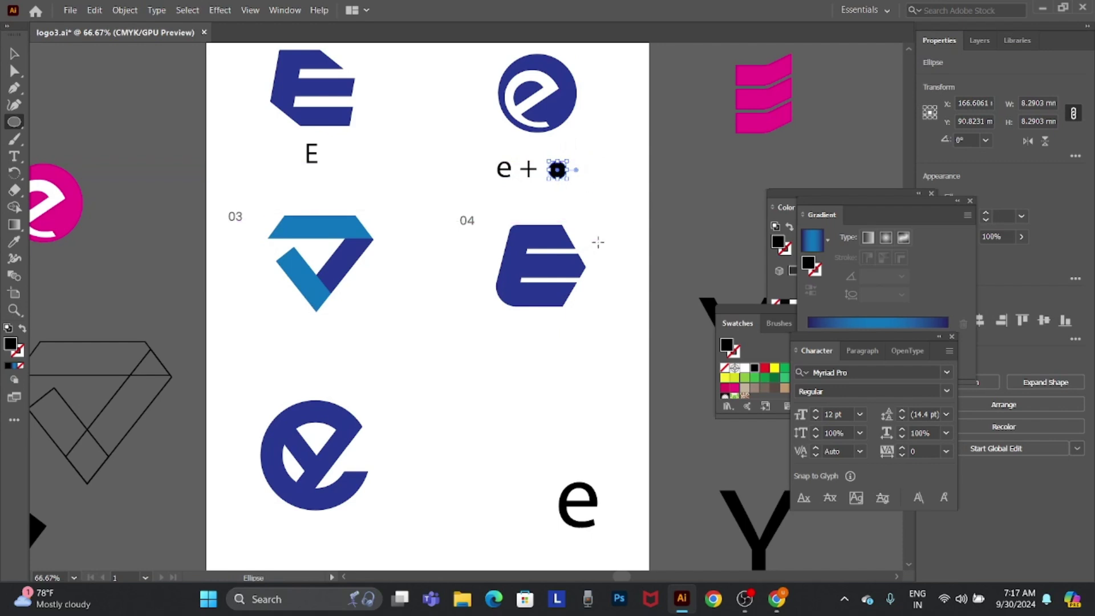
pyautogui.press('v')
pyautogui.click(612, 240)
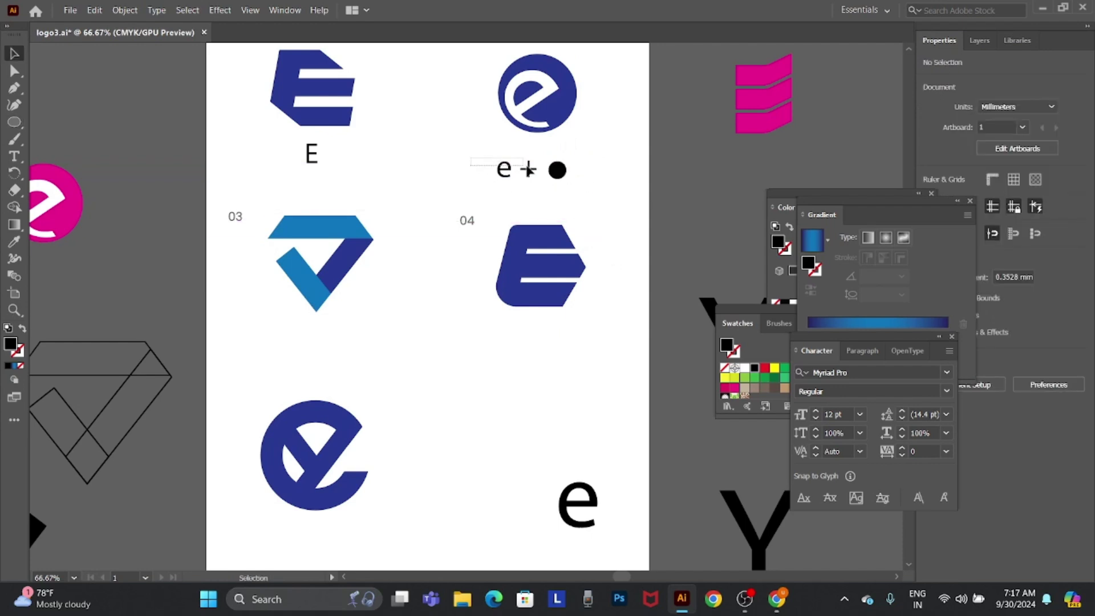
pyautogui.moveTo(526, 167); pyautogui.dragTo(574, 182)
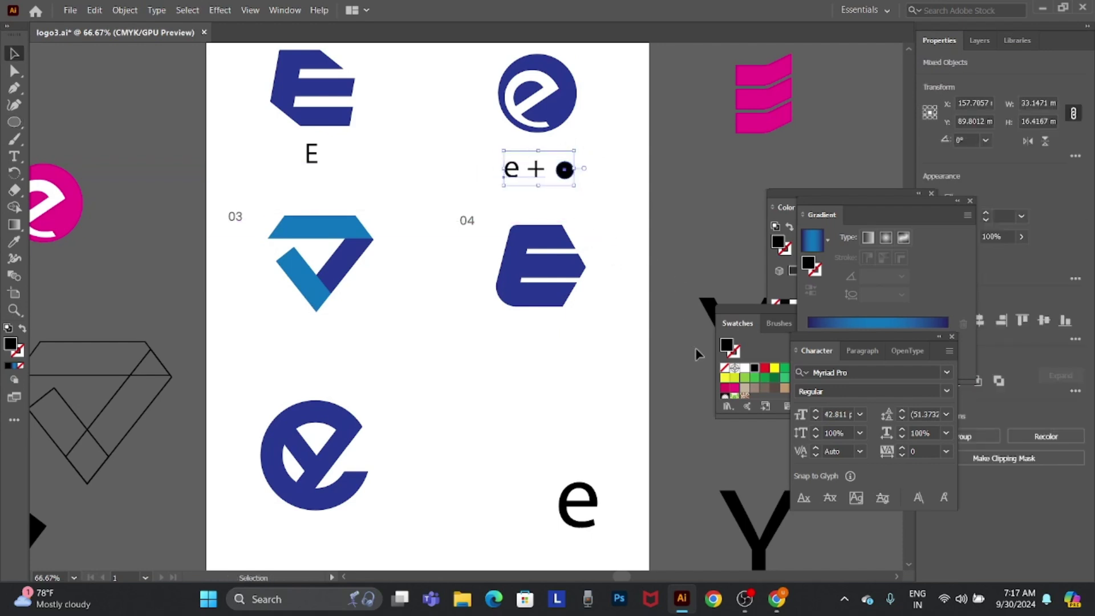
# Set a copy of the bottom e aside and caption logo 04 with 'E + Y'
pyautogui.moveTo(593, 508); pyautogui.dragTo(541, 386)
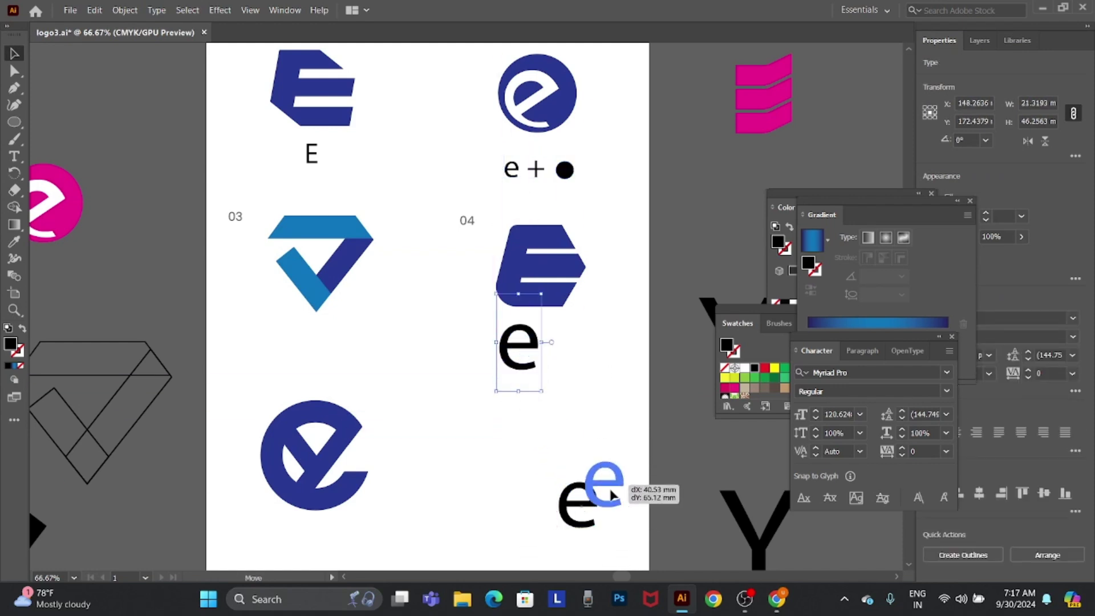
pyautogui.moveTo(525, 355); pyautogui.dragTo(638, 515)
pyautogui.moveTo(314, 166); pyautogui.dragTo(516, 360)
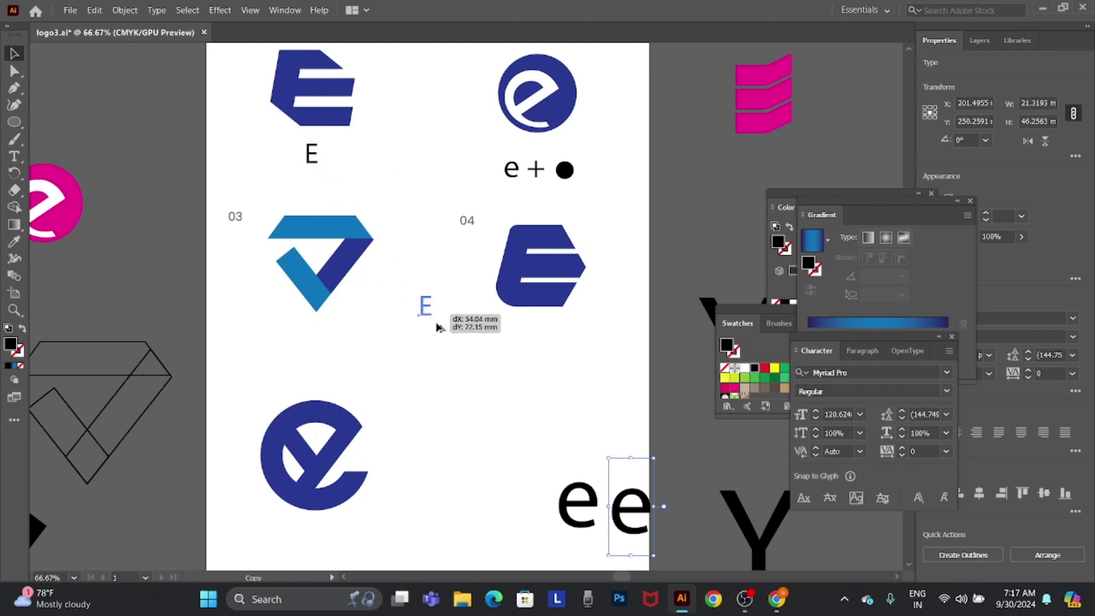
pyautogui.doubleClick(515, 343)
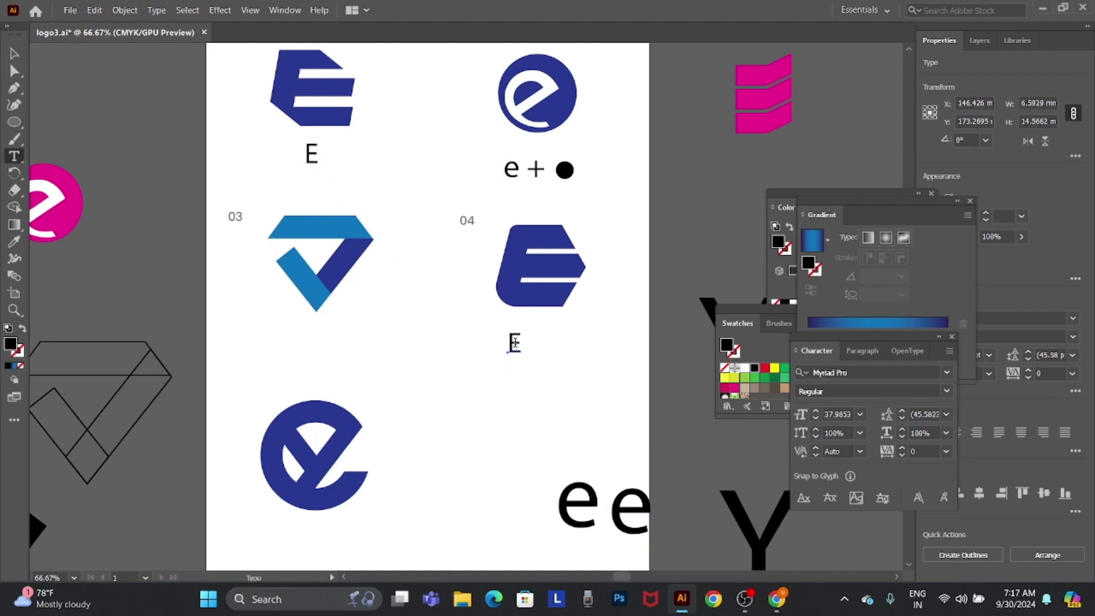
pyautogui.write('+ ')
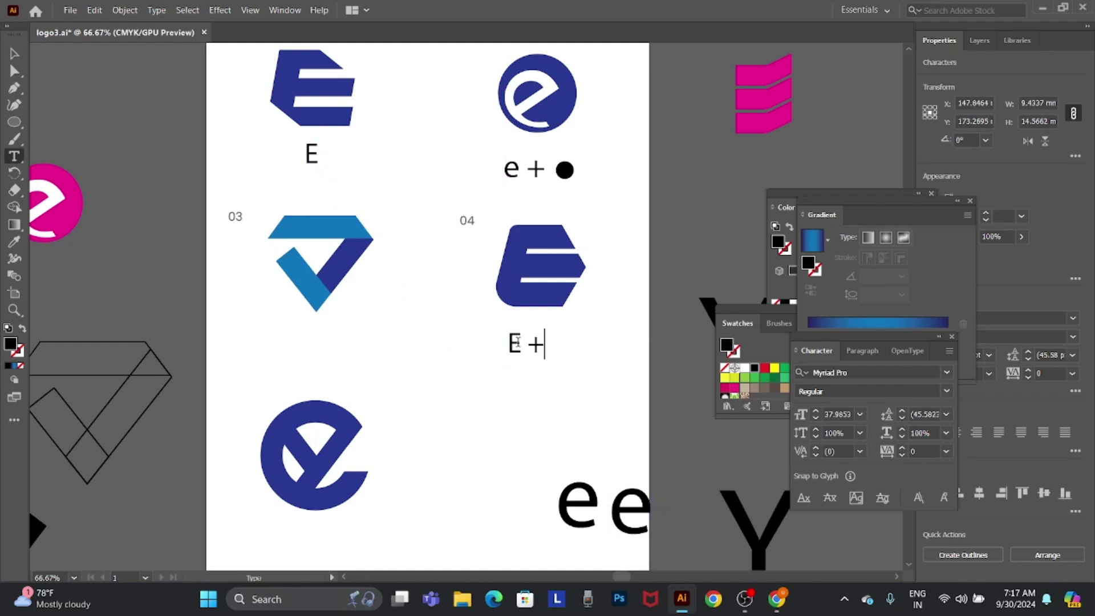
pyautogui.write('Y')
pyautogui.press('Escape')
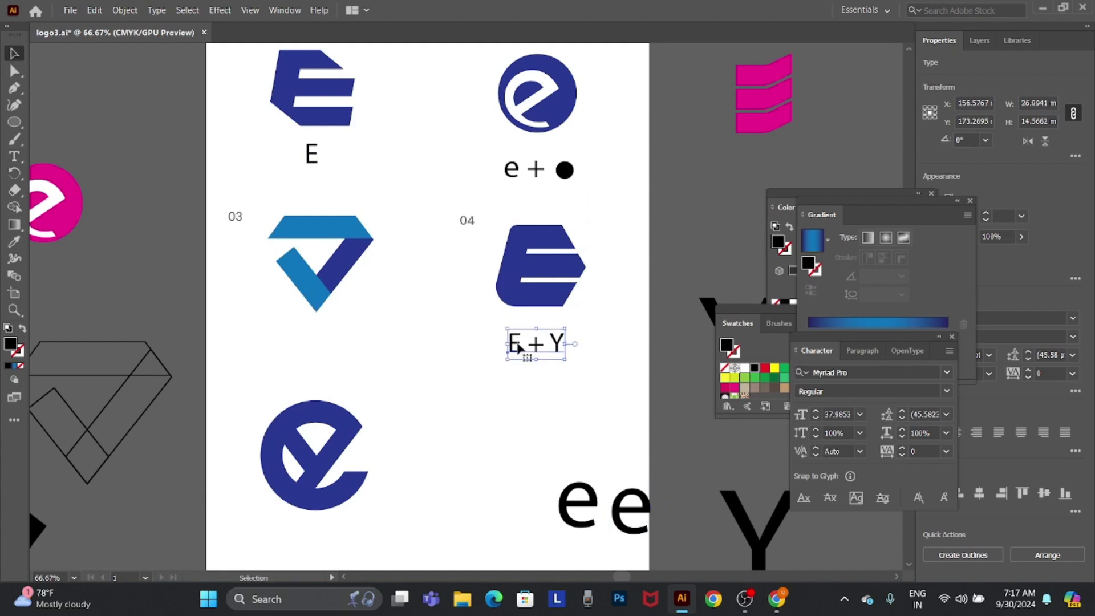
pyautogui.press('Right')
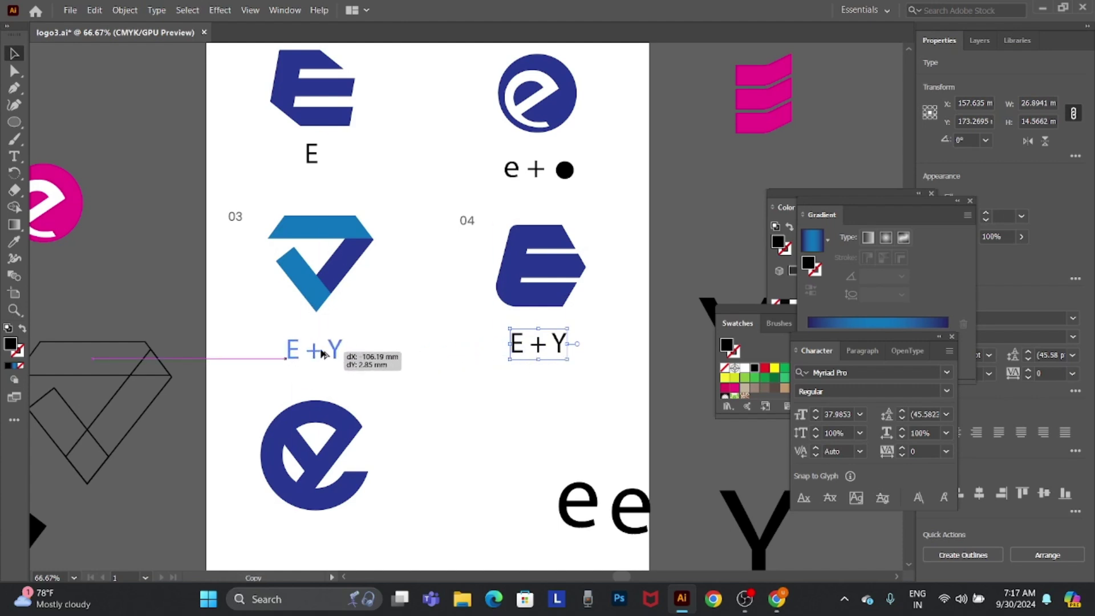
# Copy the 'E + Y' caption under logo 03 and change it to 'Z + Y'
pyautogui.moveTo(547, 350); pyautogui.dragTo(323, 353)
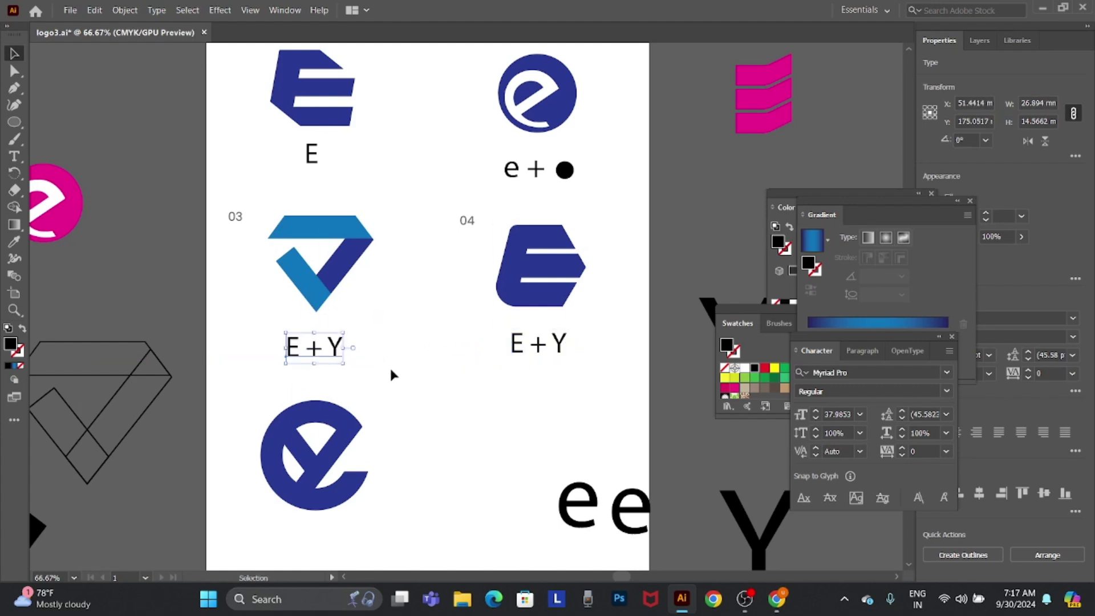
pyautogui.press('t')
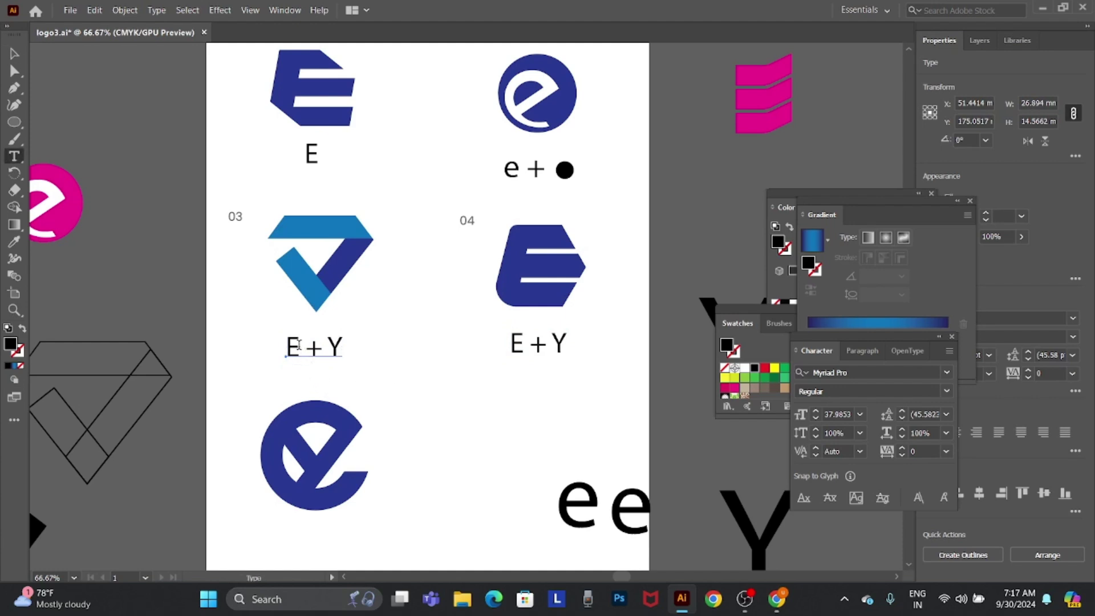
pyautogui.moveTo(299, 344); pyautogui.dragTo(278, 358)
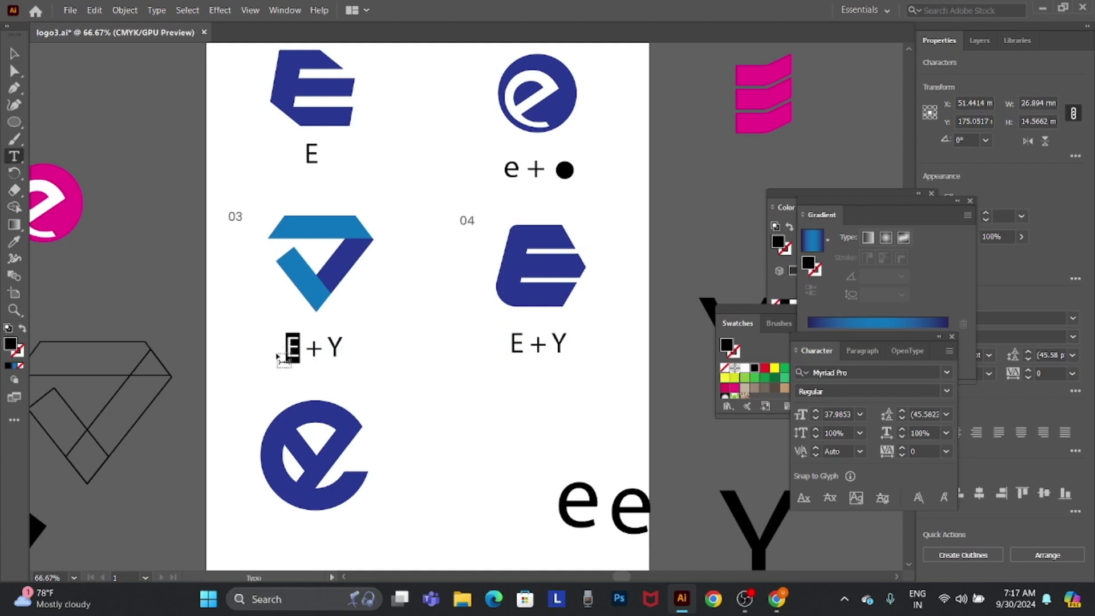
pyautogui.write('Z')
pyautogui.press('Escape')
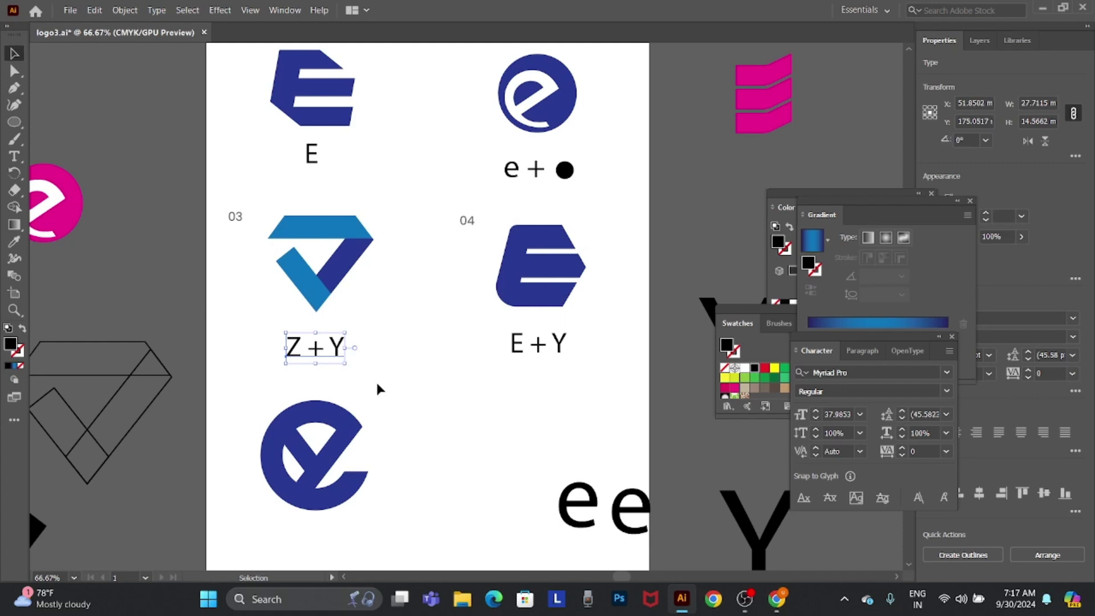
pyautogui.press('Left')
pyautogui.press('Left')
pyautogui.press('Left')
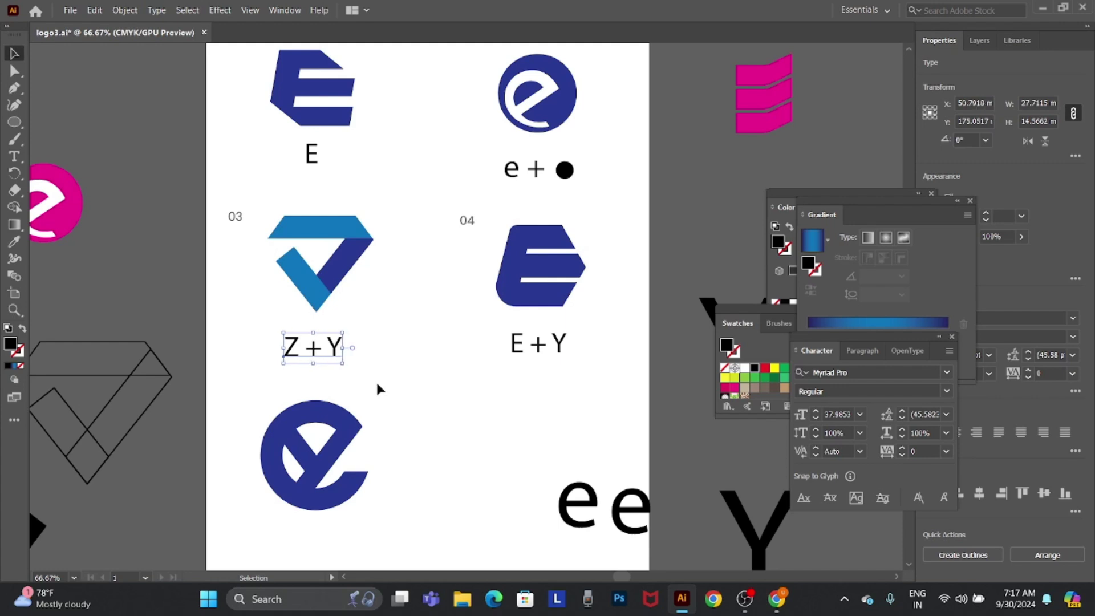
# Copy the caption under the lower e-shaped logo and change it to 'e + y'
pyautogui.moveTo(421, 411); pyautogui.dragTo(430, 344)
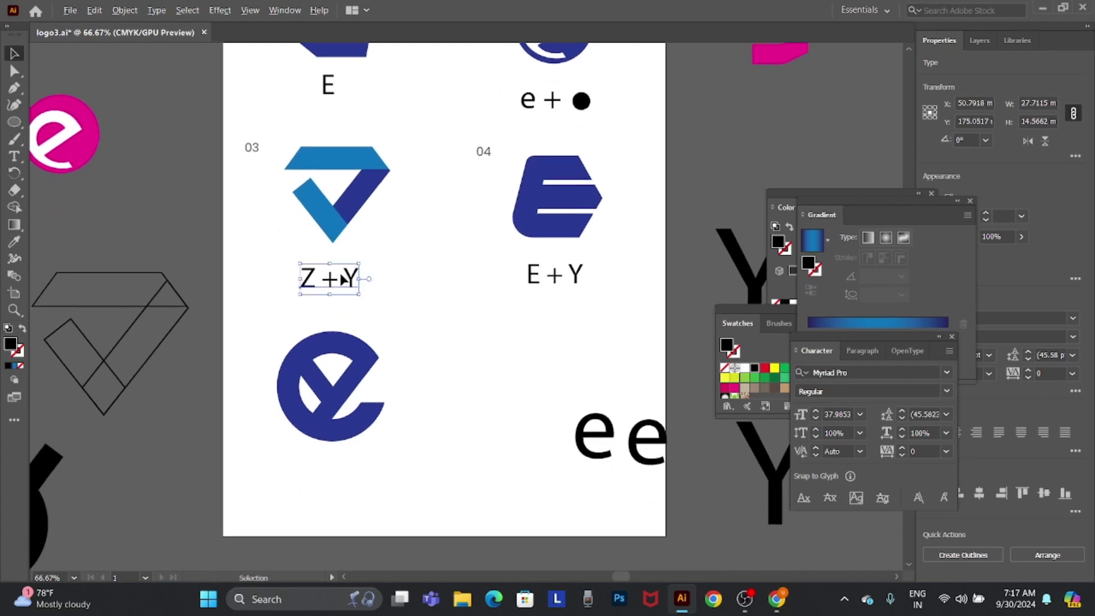
pyautogui.moveTo(343, 280); pyautogui.dragTo(345, 469)
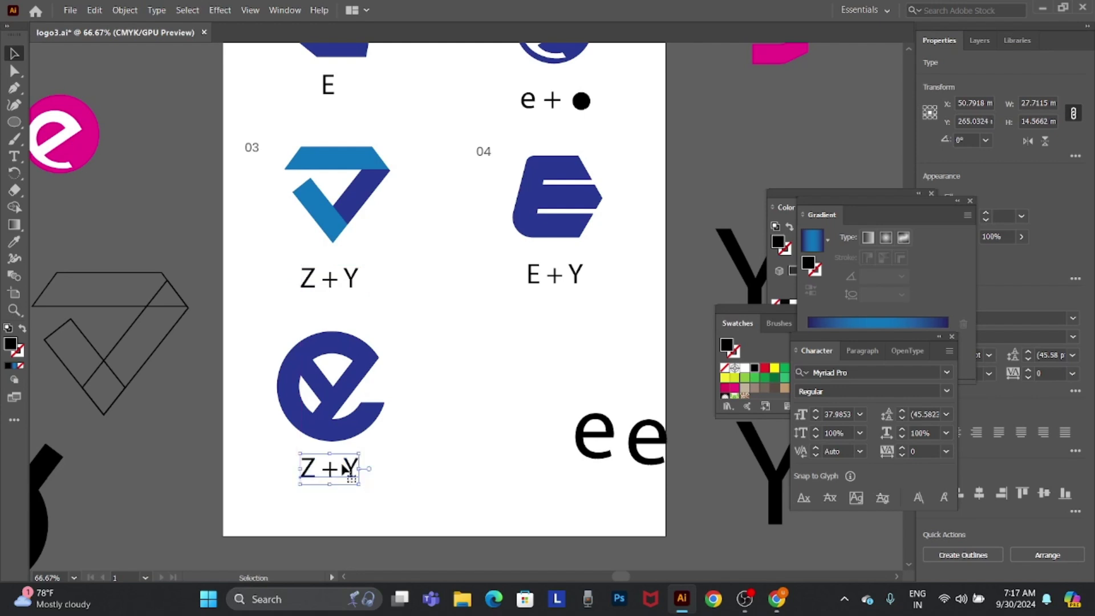
pyautogui.press('t')
pyautogui.doubleClick(309, 467)
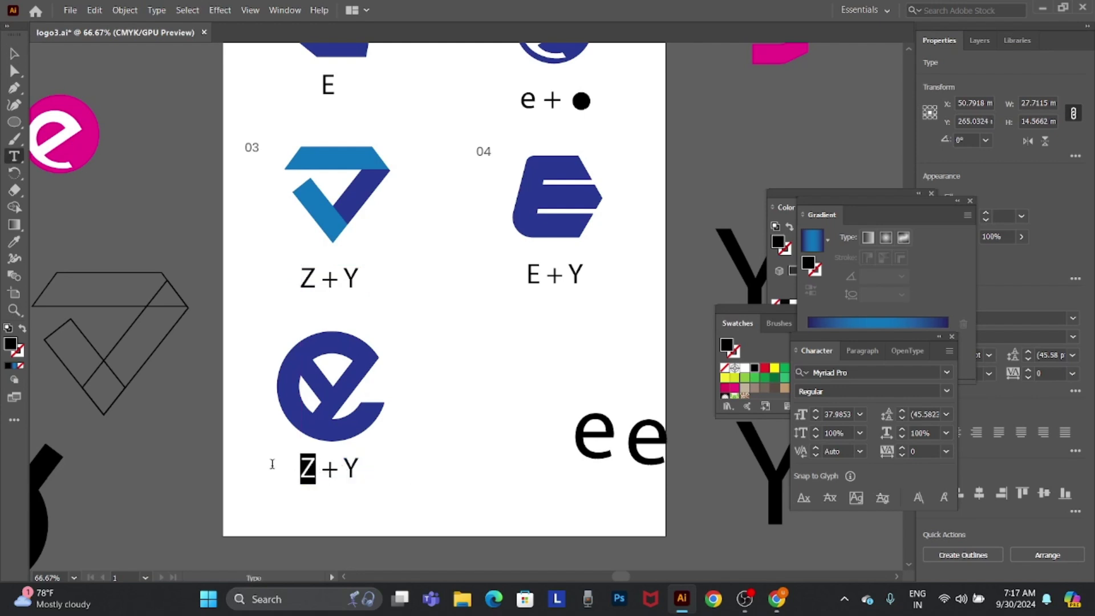
pyautogui.write('e')
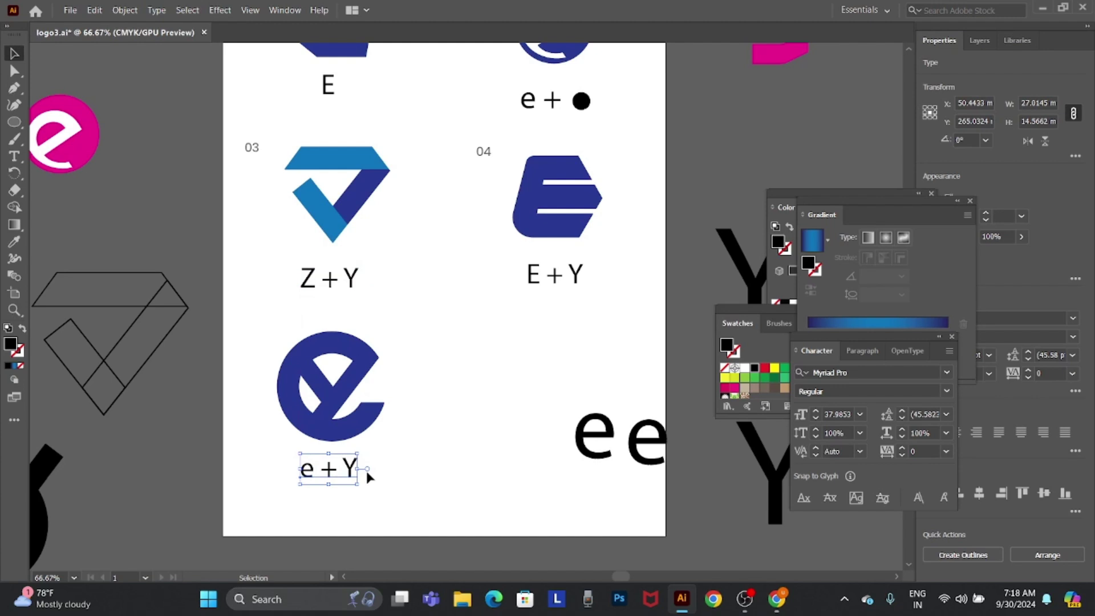
pyautogui.keyDown('ctrl'); pyautogui.click(377, 477); pyautogui.keyUp('ctrl')
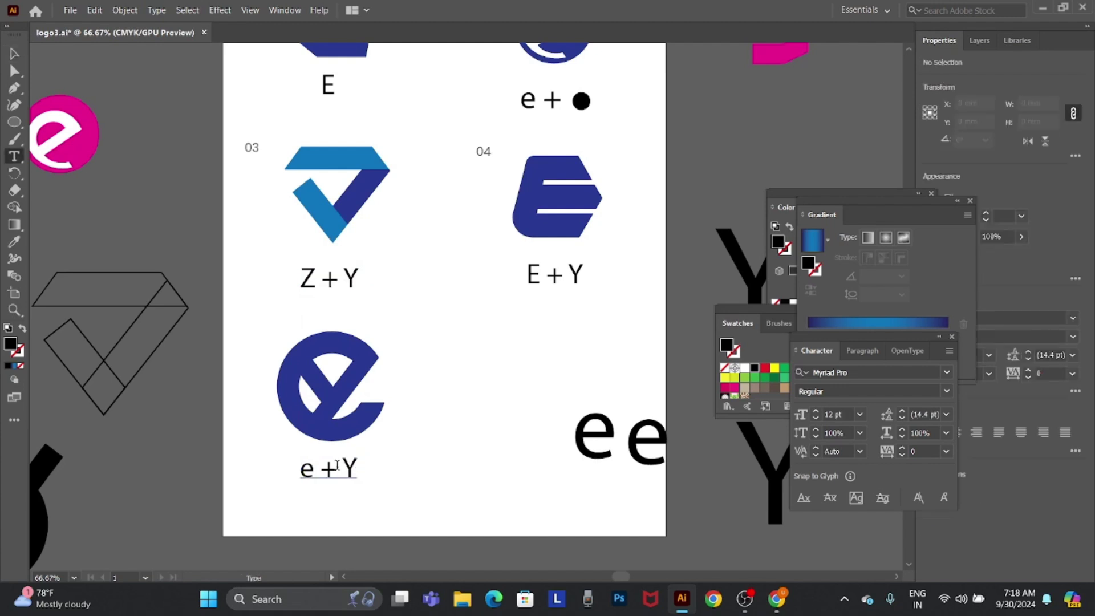
pyautogui.doubleClick(337, 465)
pyautogui.write('y')
pyautogui.press('Escape')
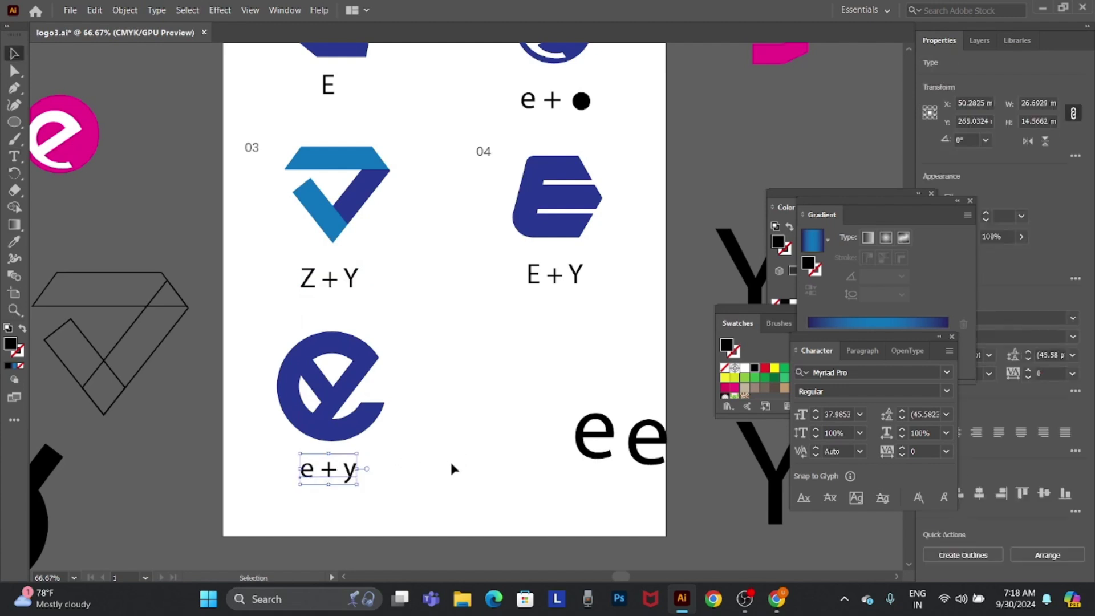
pyautogui.click(440, 500)
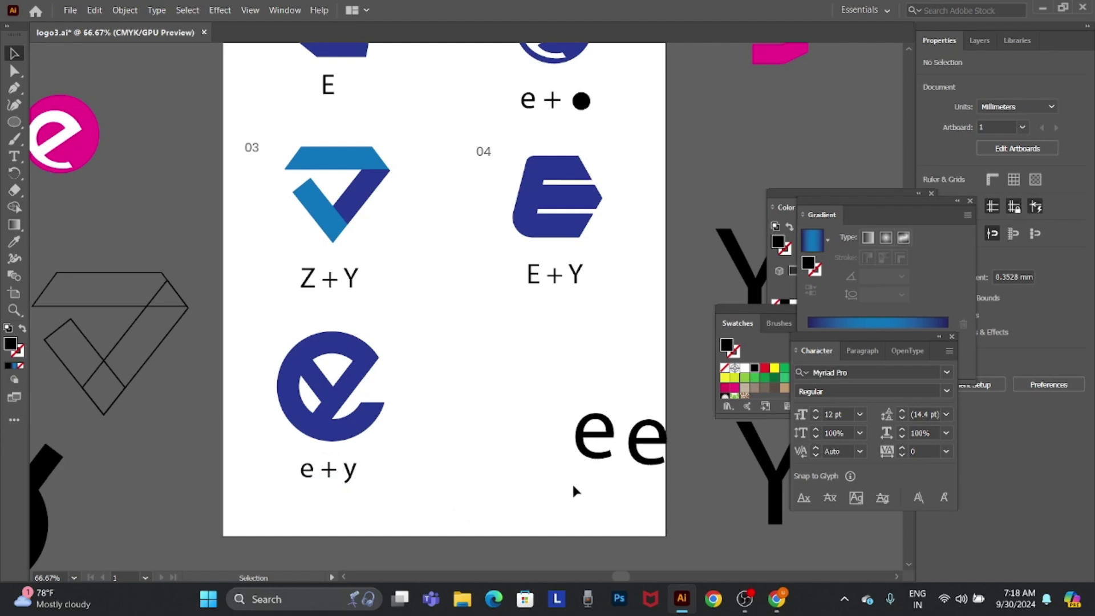
# Move the ee text up and off to the right
pyautogui.moveTo(535, 413); pyautogui.dragTo(679, 508)
pyautogui.moveTo(635, 449); pyautogui.dragTo(774, 128)
pyautogui.moveTo(501, 443); pyautogui.dragTo(484, 524)
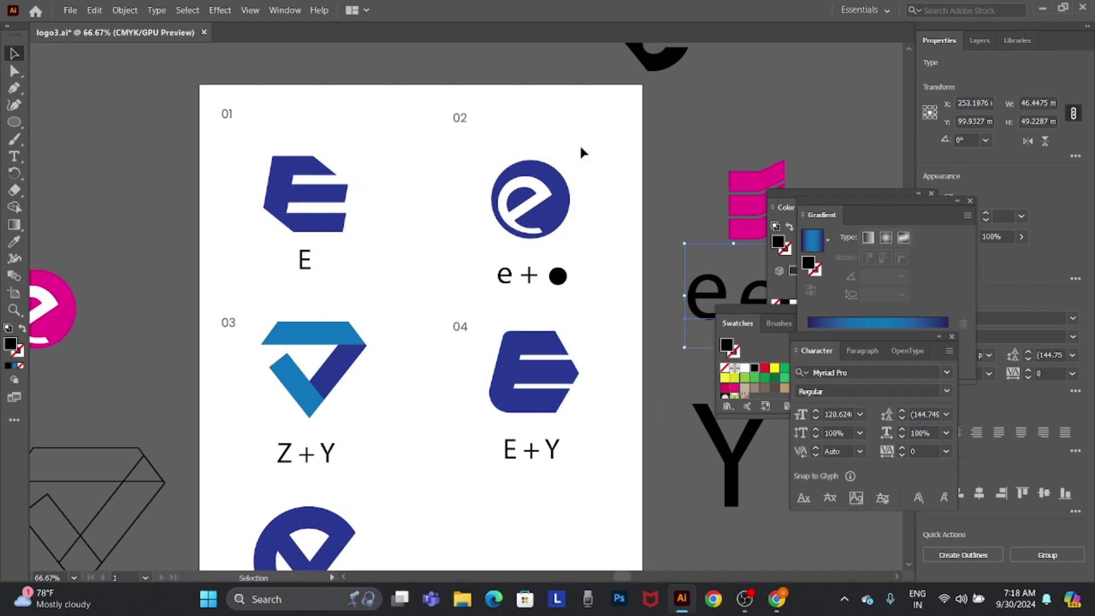
# Group the concept 02 circle logo and top-align it with the 01 E logo
pyautogui.moveTo(582, 152); pyautogui.dragTo(495, 216)
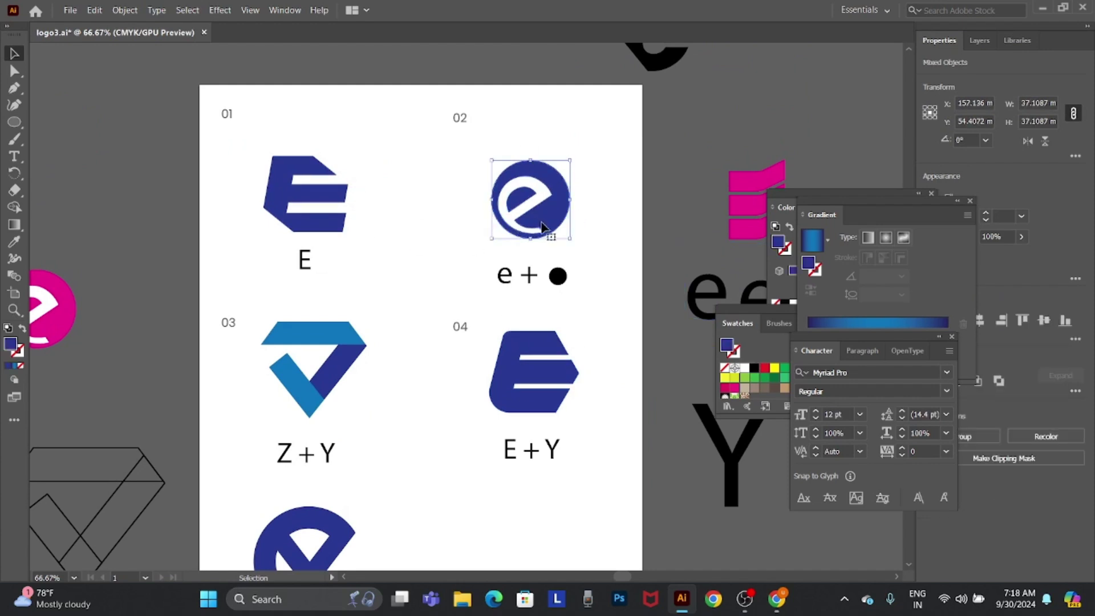
pyautogui.hotkey('ctrl', 'g')
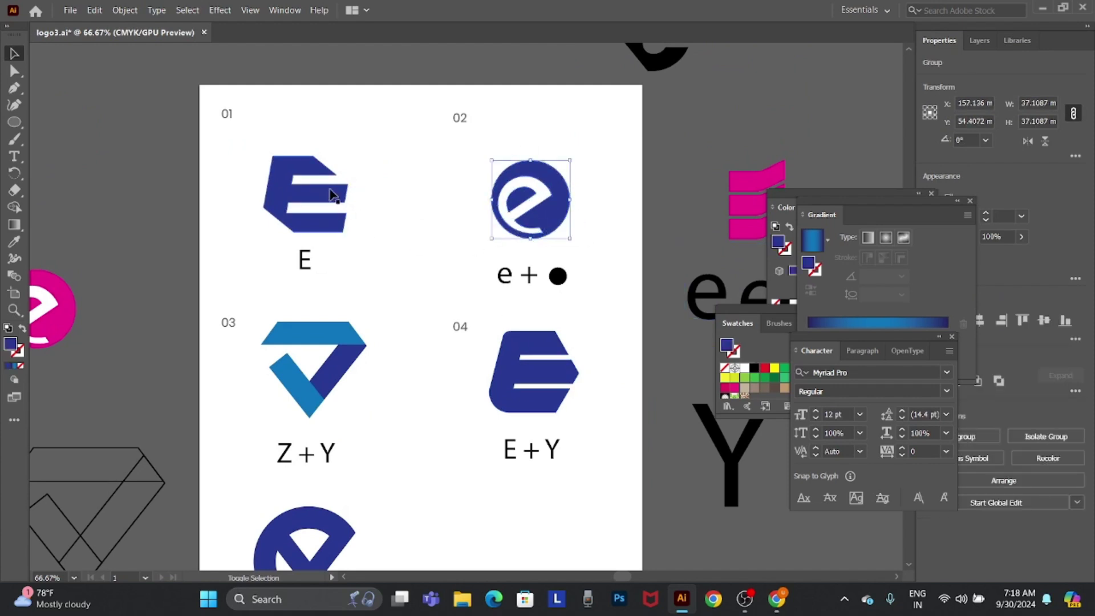
pyautogui.keyDown('shift'); pyautogui.click(334, 195); pyautogui.keyUp('shift')
pyautogui.click(1023, 320)
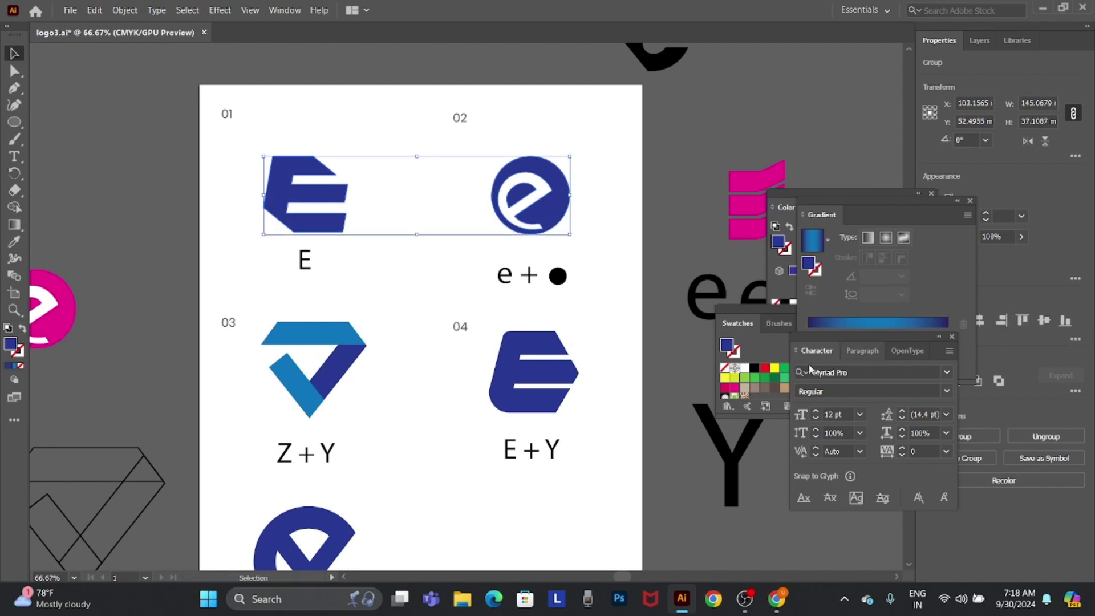
pyautogui.click(647, 318)
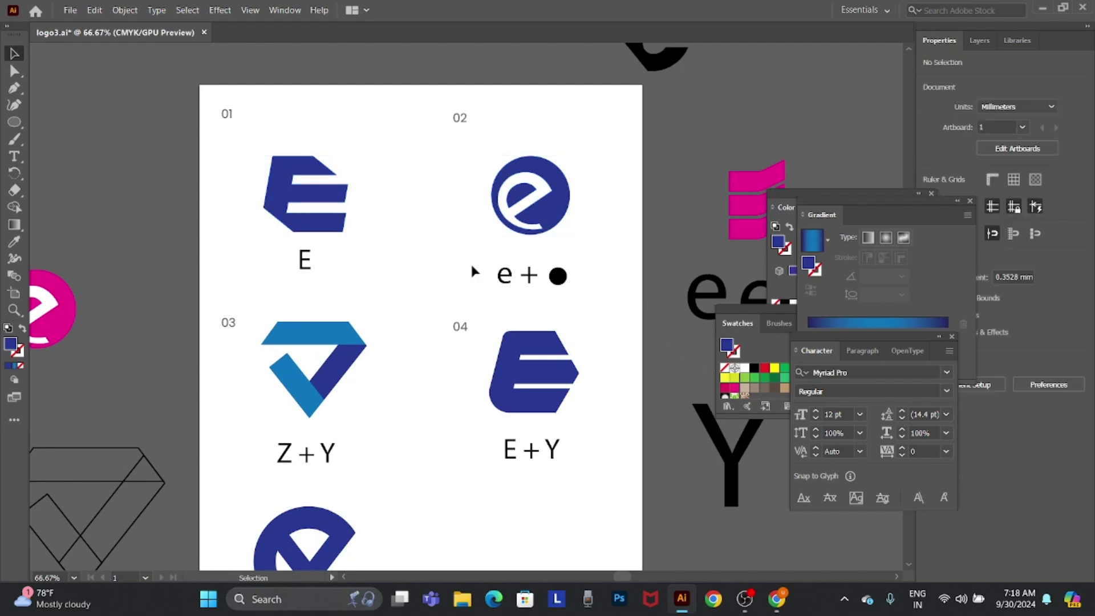
# Raise the 'e + ●' caption and enlarge the circle logo to about 40 mm wide
pyautogui.moveTo(473, 272); pyautogui.dragTo(580, 285)
pyautogui.hotkey('shift', 'Up')
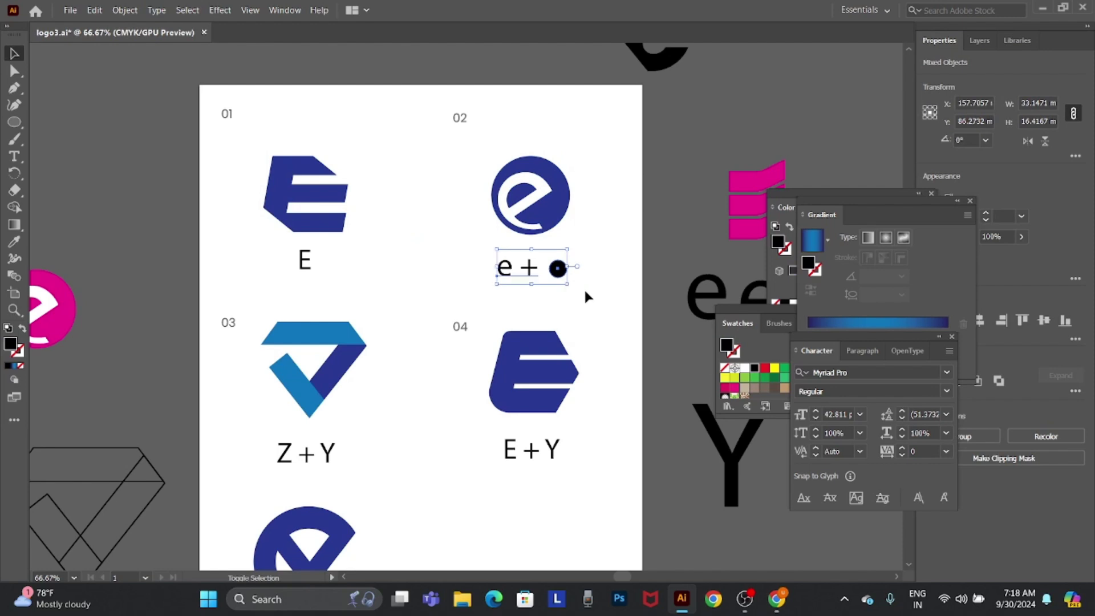
pyautogui.hotkey('shift', 'Up')
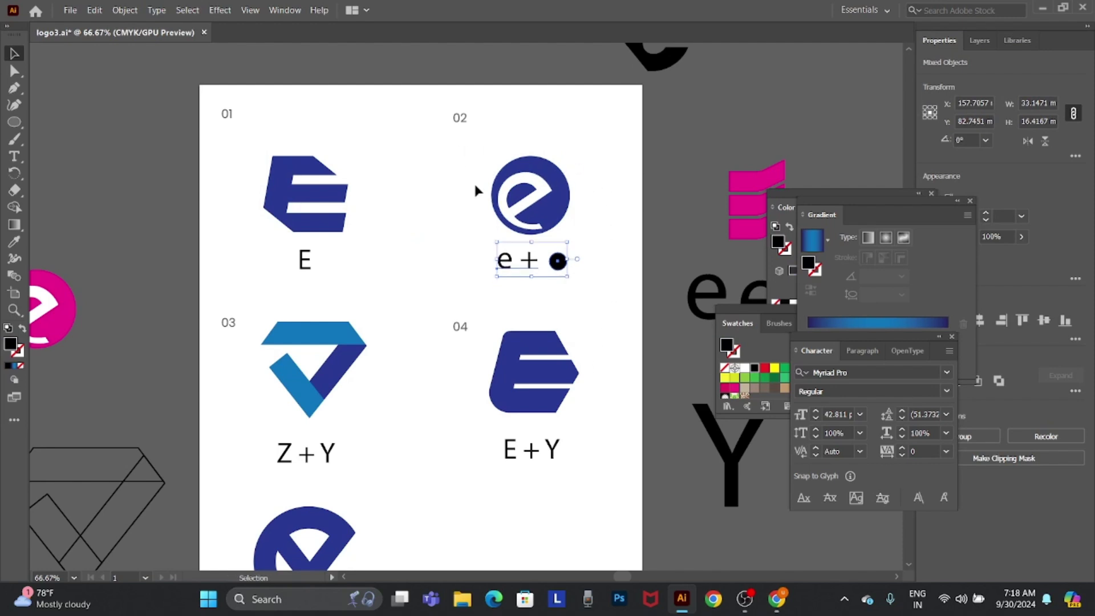
pyautogui.click(506, 167)
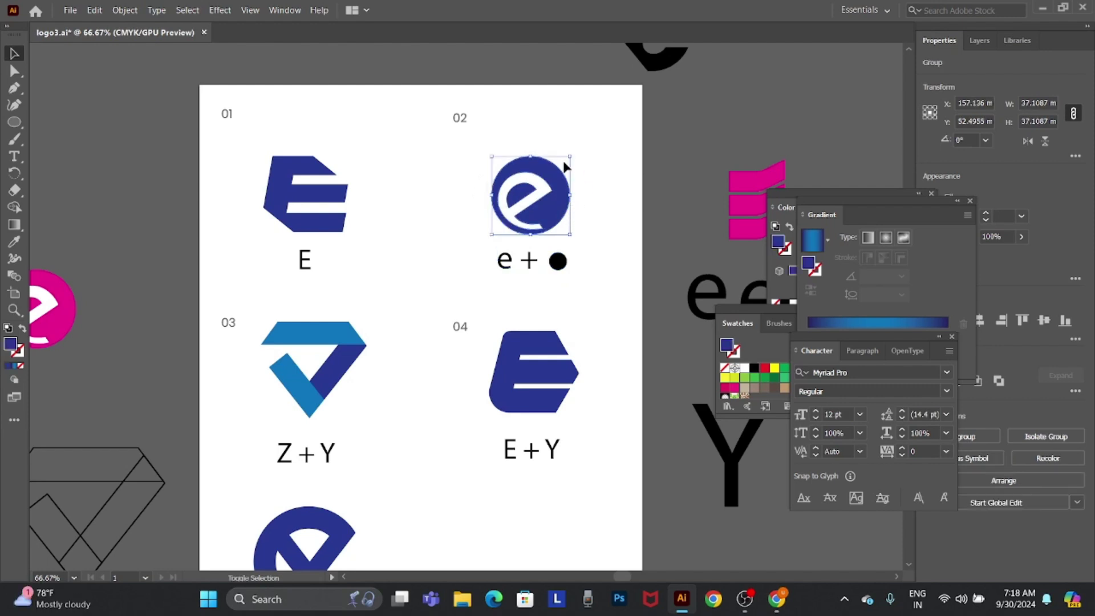
pyautogui.moveTo(570, 155); pyautogui.dragTo(580, 149)
pyautogui.moveTo(457, 325); pyautogui.dragTo(478, 247)
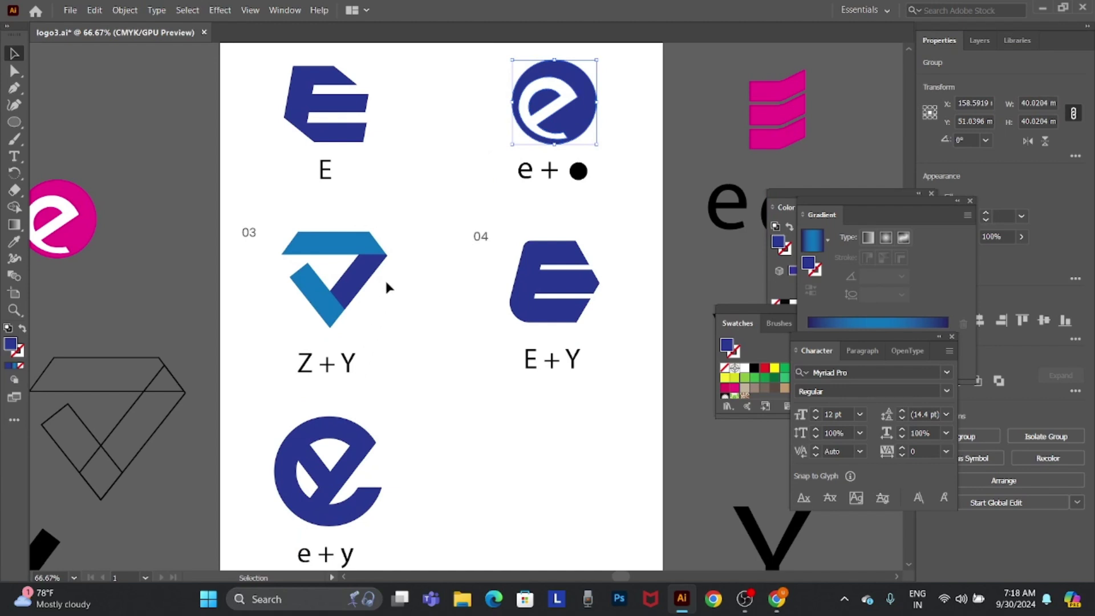
# Duplicate the 03 and 04 number labels down above the lower row
pyautogui.click(250, 233)
pyautogui.keyDown('shift'); pyautogui.click(479, 236); pyautogui.keyUp('shift')
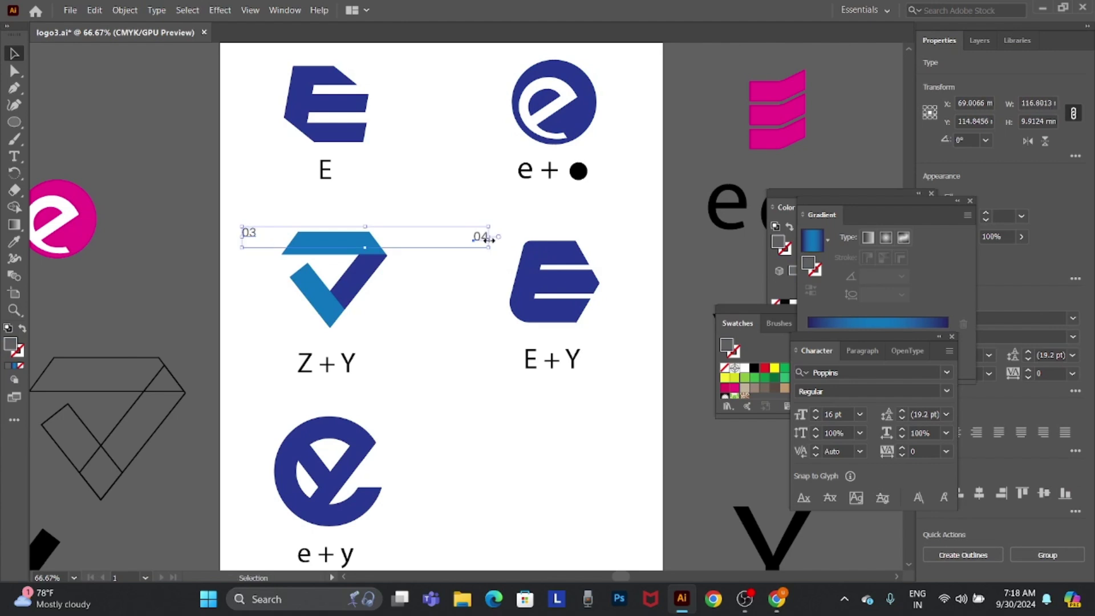
pyautogui.press('v')
pyautogui.hotkey('ctrl', 'c')
pyautogui.hotkey('ctrl', 'f')
pyautogui.hotkey('shift', 'Down')
pyautogui.hotkey('shift', 'Down')
pyautogui.hotkey('shift', 'Down')
pyautogui.hotkey('shift', 'Down')
pyautogui.hotkey('shift', 'Down')
pyautogui.hotkey('shift', 'Down')
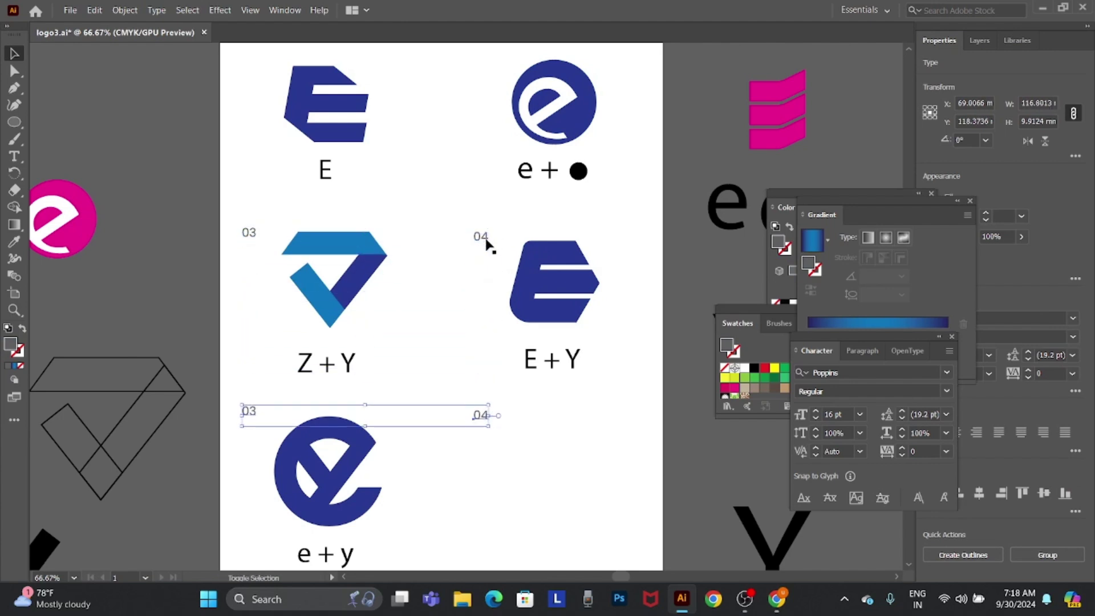
pyautogui.hotkey('shift', 'Up')
pyautogui.hotkey('shift', 'Up')
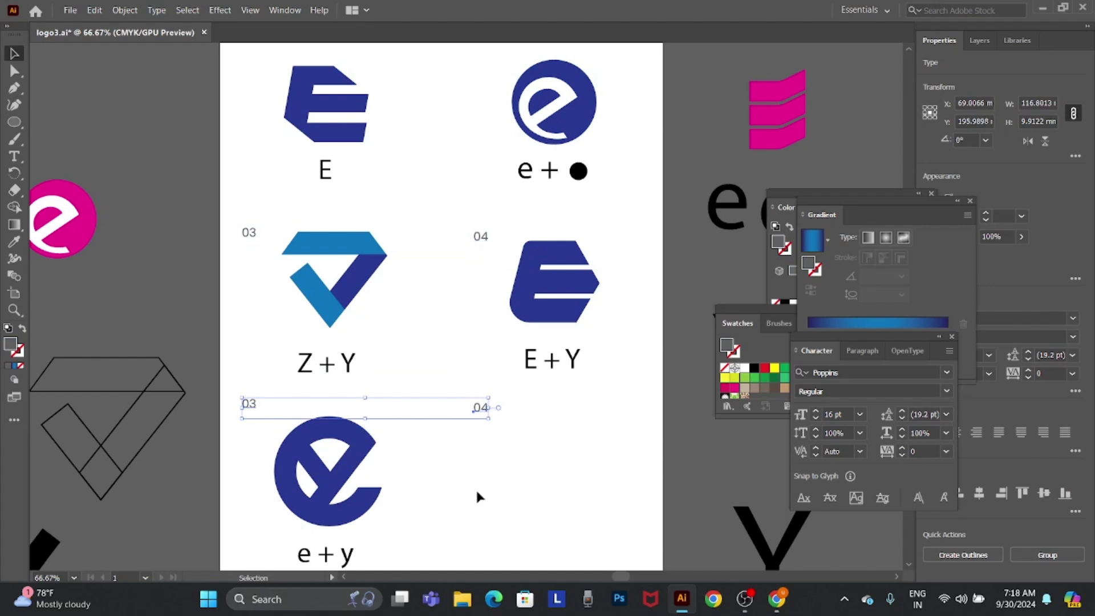
pyautogui.click(474, 487)
# Change the copied 03 label to 05
pyautogui.press('t')
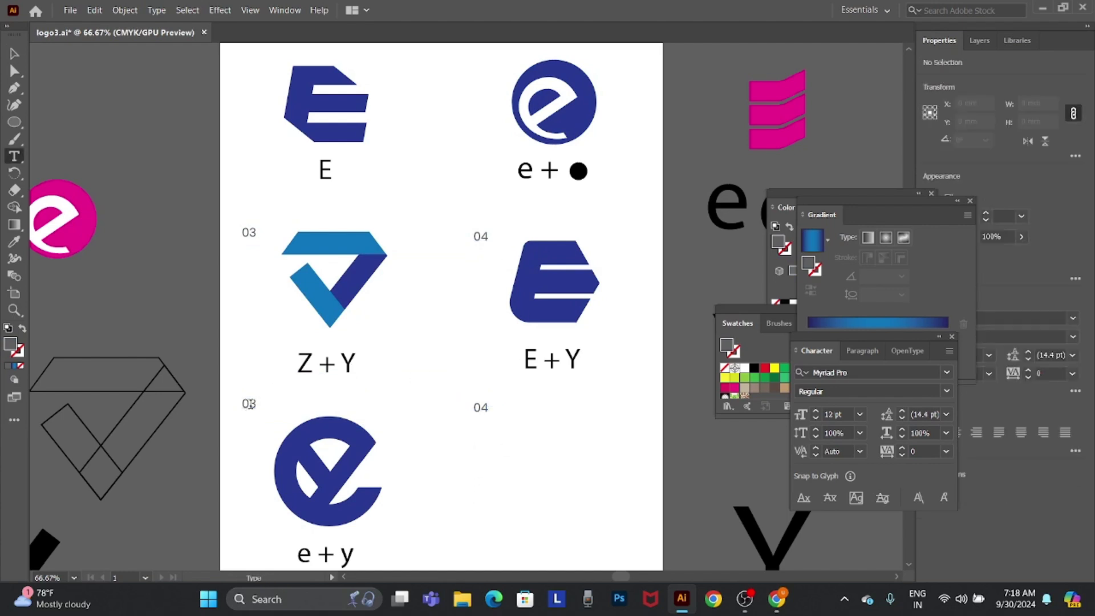
pyautogui.moveTo(256, 404); pyautogui.dragTo(249, 404)
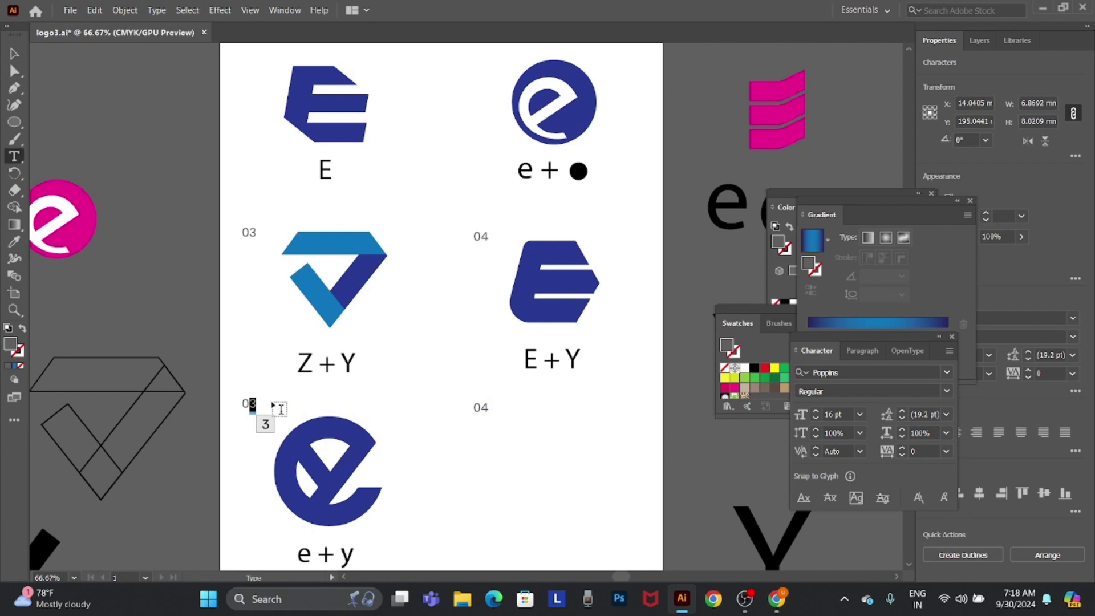
pyautogui.write('5')
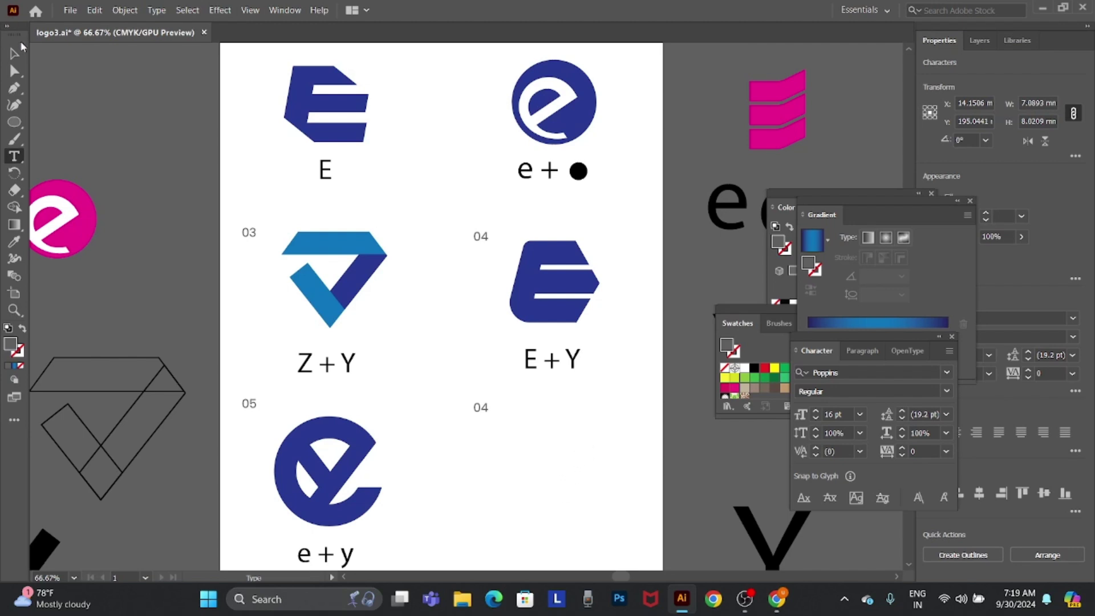
pyautogui.click(14, 54)
pyautogui.scroll(-5, 519, 415)
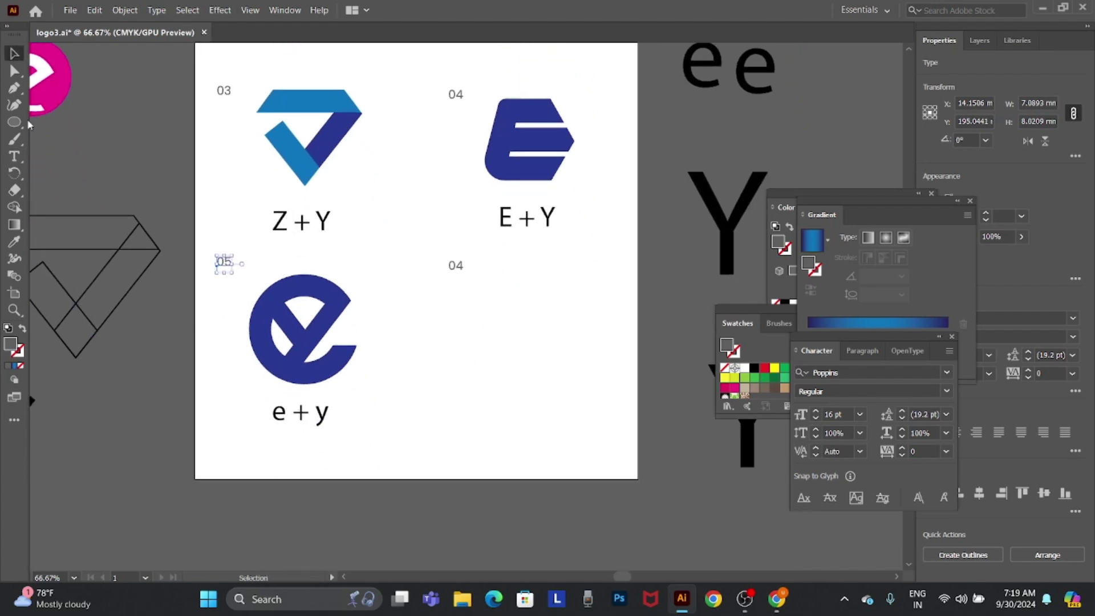
# Draw an unfilled rectangle outline below the lower 04 label
pyautogui.moveTo(15, 121)
pyautogui.mouseDown()
pyautogui.moveTo(54, 131)
pyautogui.moveTo(65, 122)
pyautogui.mouseUp()
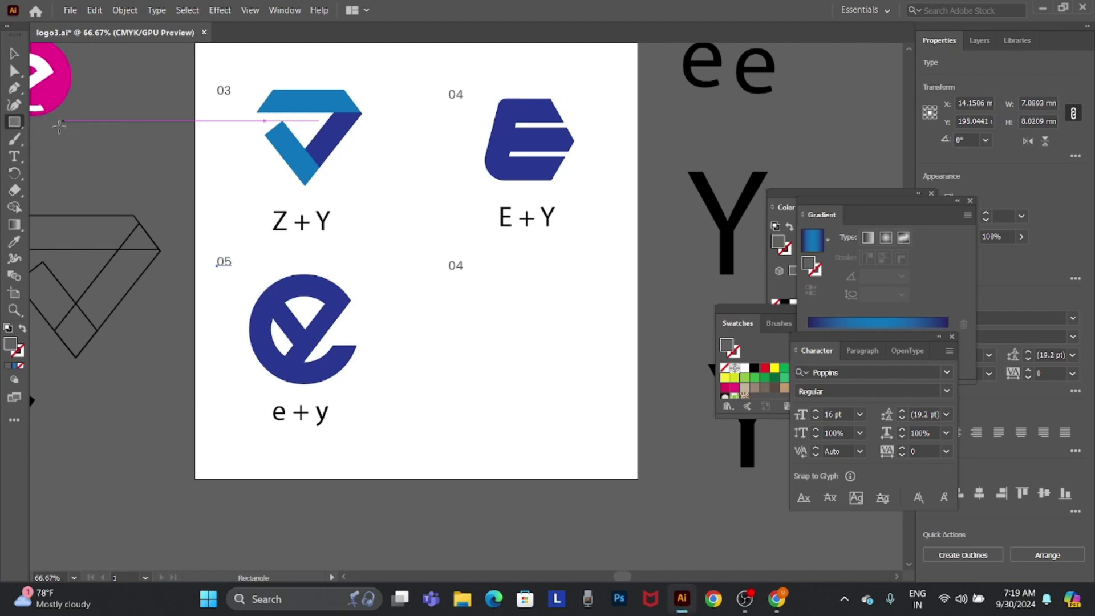
pyautogui.click(22, 329)
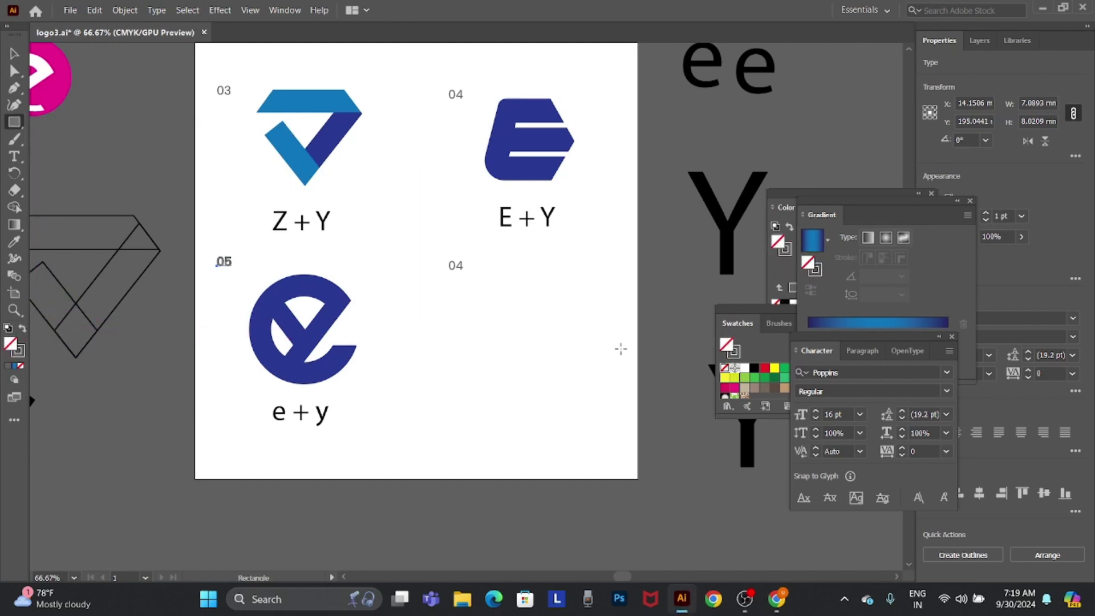
pyautogui.moveTo(449, 324); pyautogui.dragTo(565, 357)
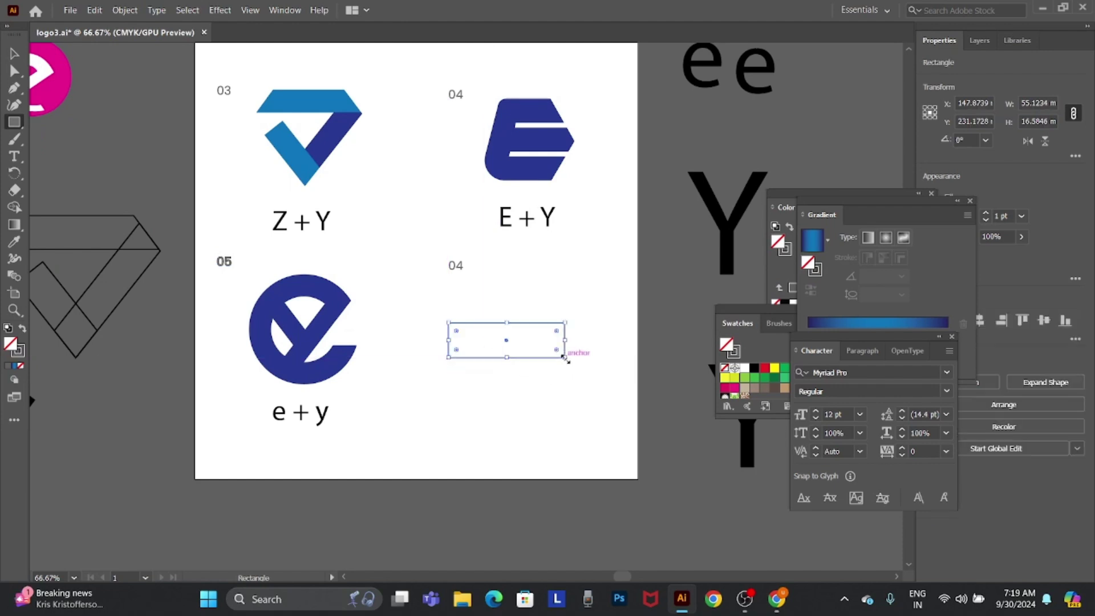
pyautogui.press('v')
# Duplicate the rectangle below, rotate the copy 40°, and lengthen it toward the lower left
pyautogui.moveTo(541, 358); pyautogui.dragTo(542, 392)
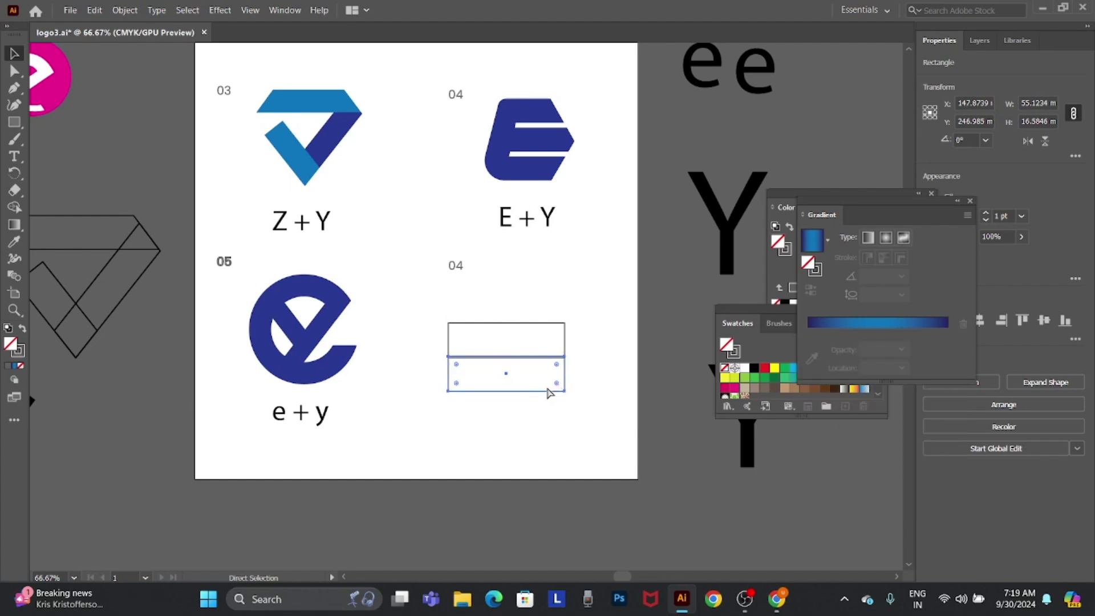
pyautogui.click(968, 140)
pyautogui.write('20')
pyautogui.press('Return')
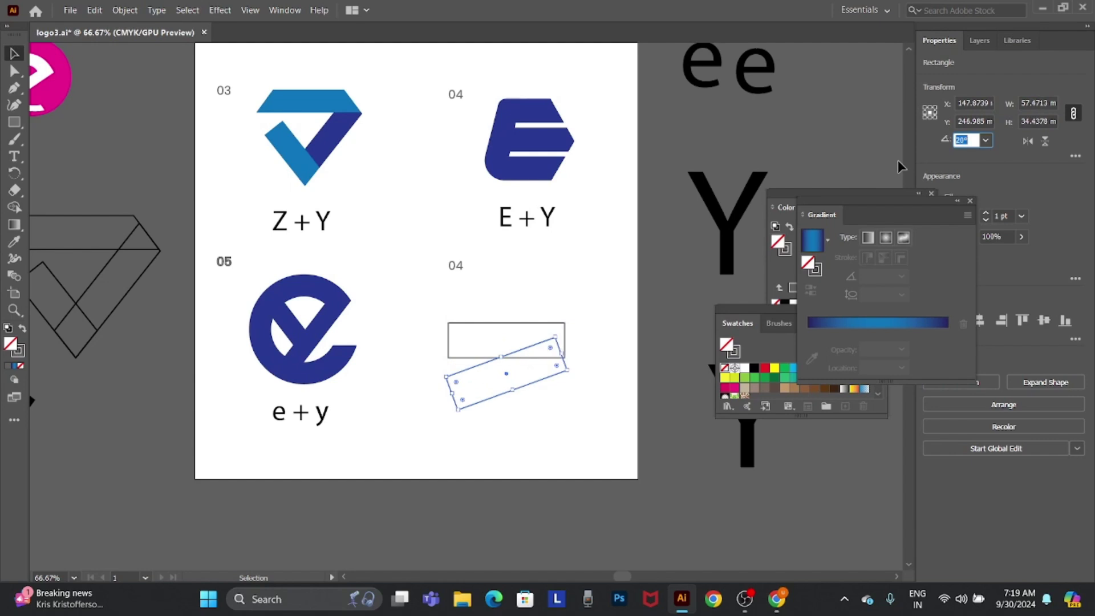
pyautogui.hotkey('shift', 'Up')
pyautogui.hotkey('shift', 'Up')
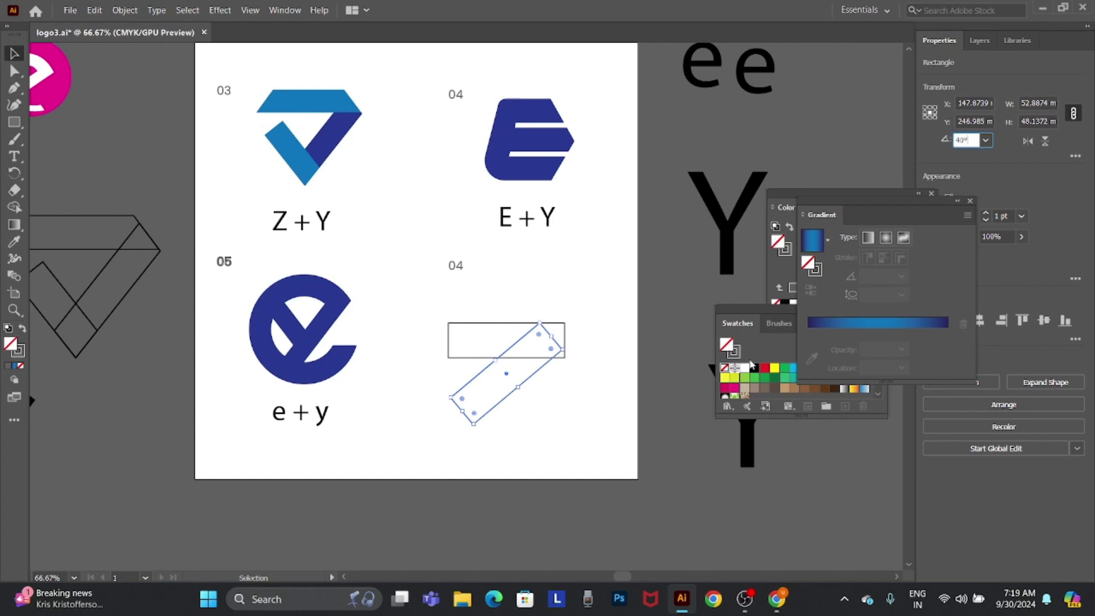
pyautogui.click(545, 381)
pyautogui.moveTo(543, 377); pyautogui.dragTo(550, 363)
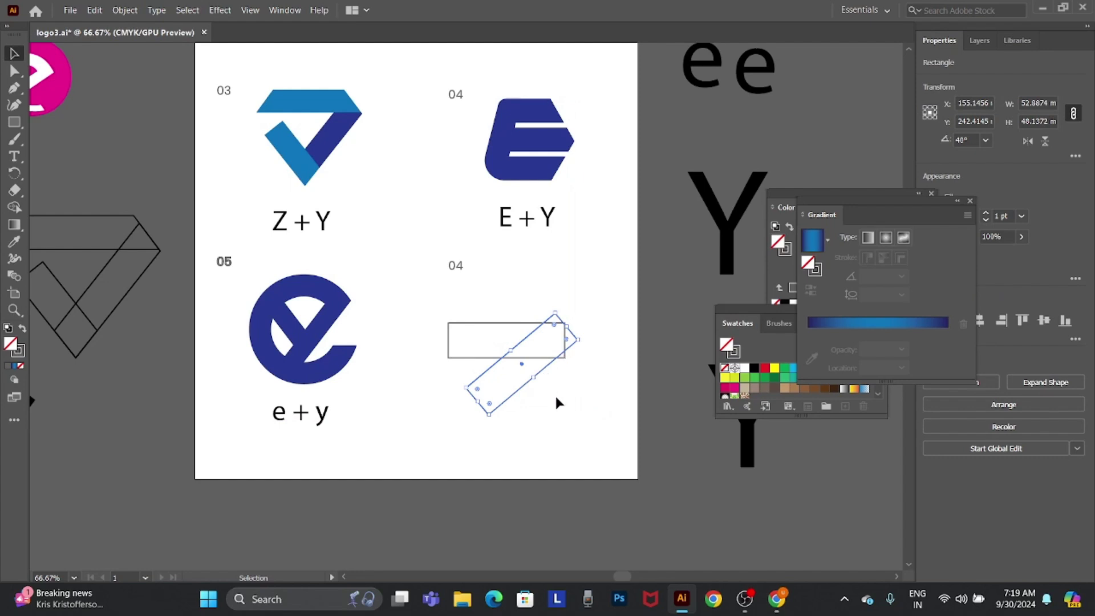
pyautogui.moveTo(477, 402); pyautogui.dragTo(425, 445)
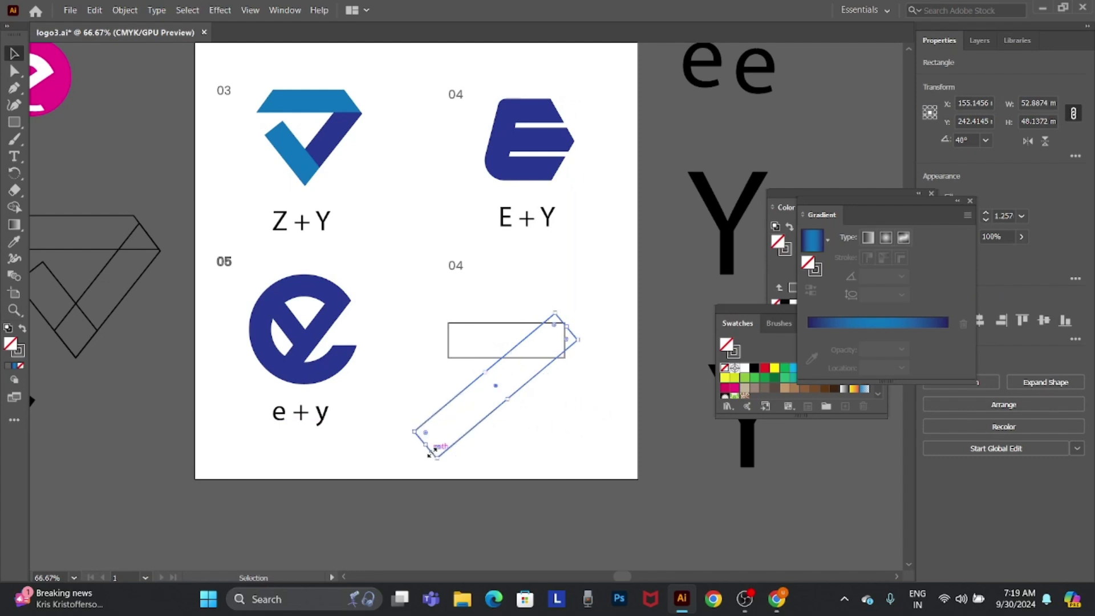
# Resize the horizontal rectangle to 80 mm wide and 24 mm tall with proportions unlinked
pyautogui.click(510, 323)
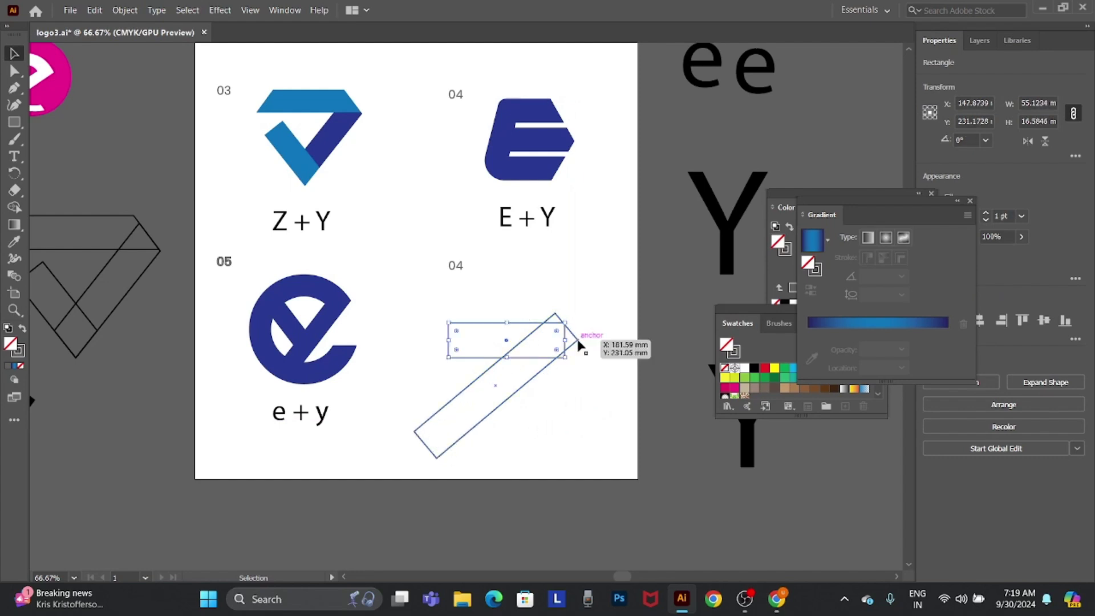
pyautogui.moveTo(567, 343); pyautogui.dragTo(610, 341)
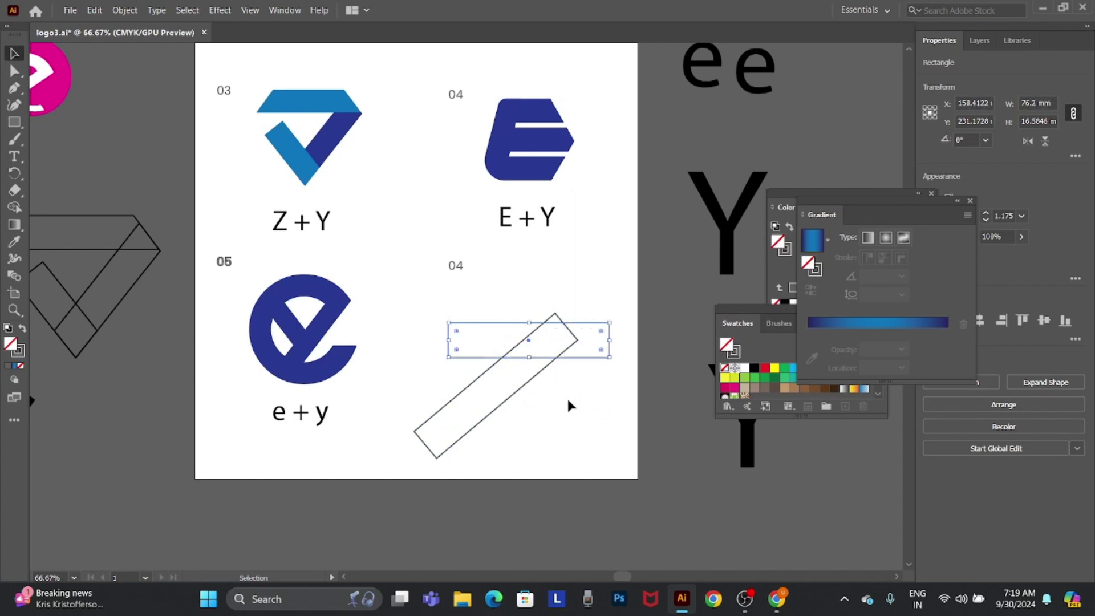
pyautogui.click(1040, 102)
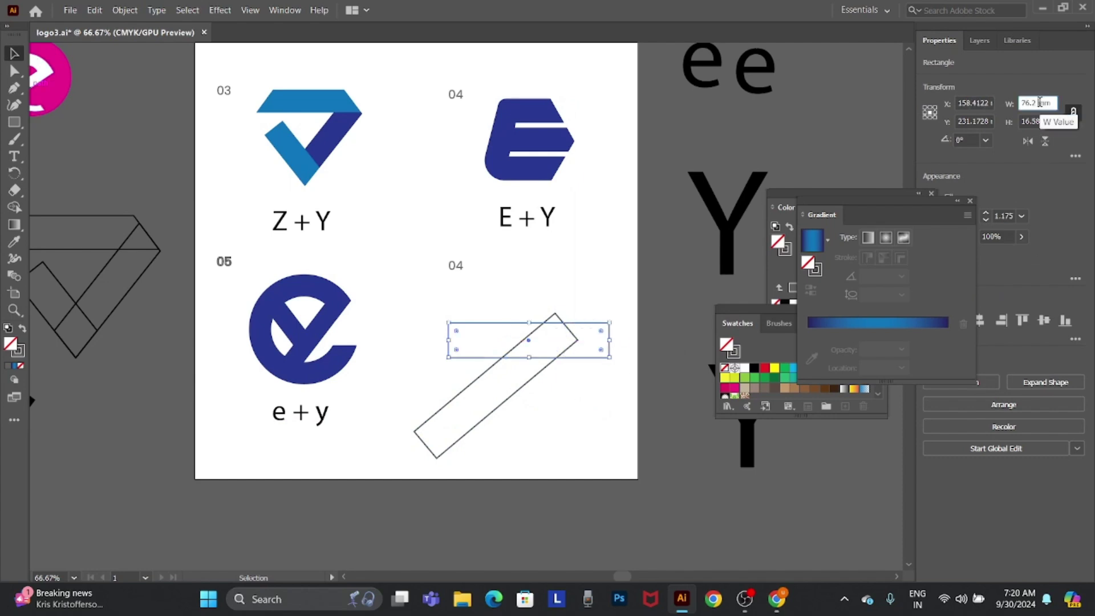
pyautogui.write('80')
pyautogui.press('Return')
pyautogui.click(1037, 121)
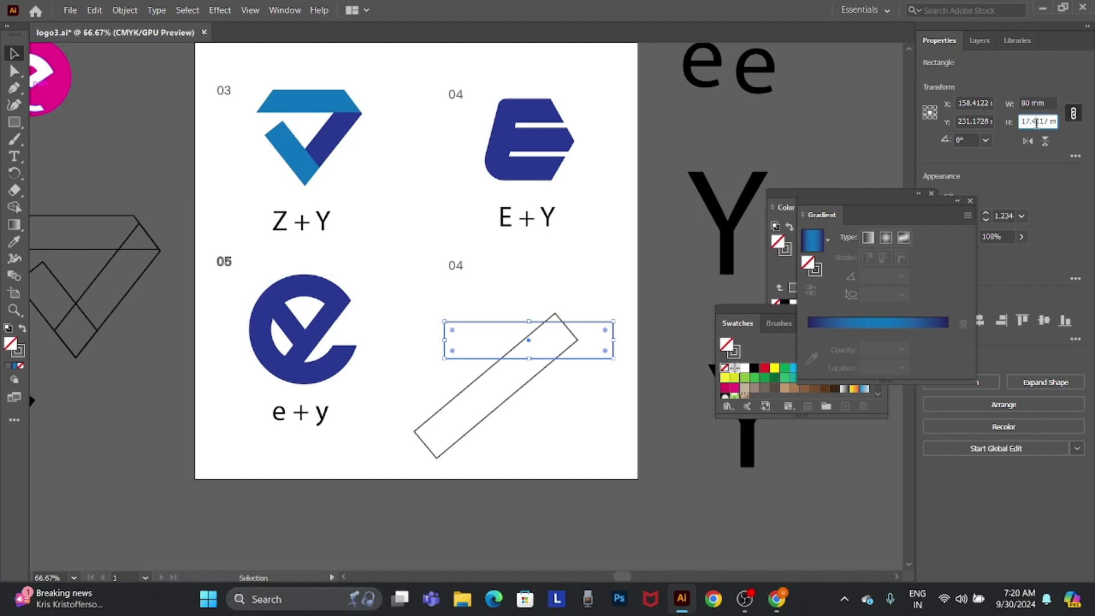
pyautogui.doubleClick(1037, 122)
pyautogui.write('27')
pyautogui.press('Return')
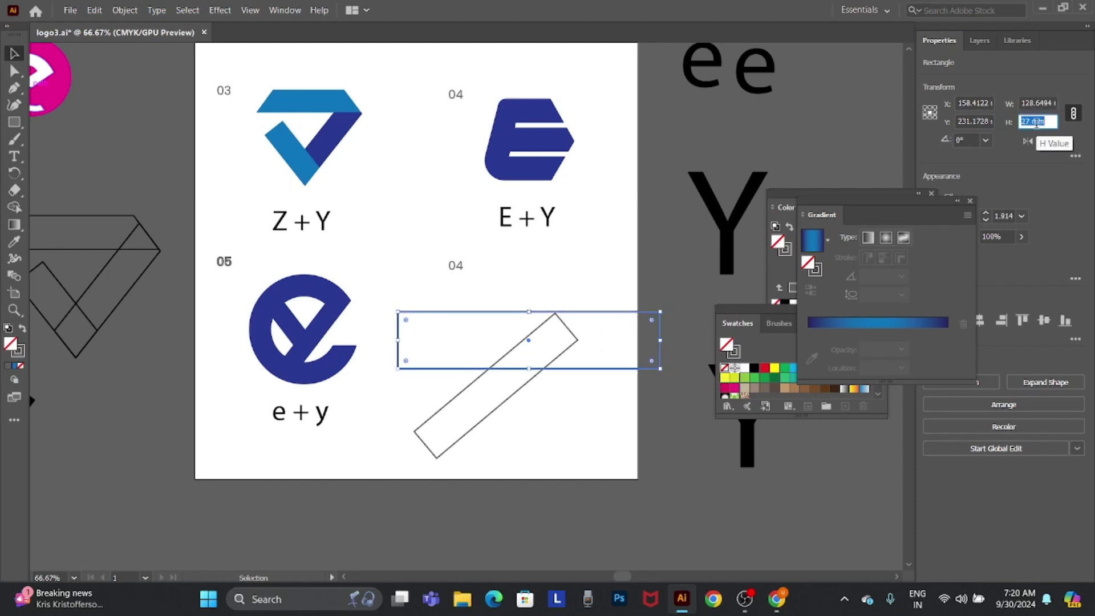
pyautogui.click(1074, 114)
pyautogui.press('Down')
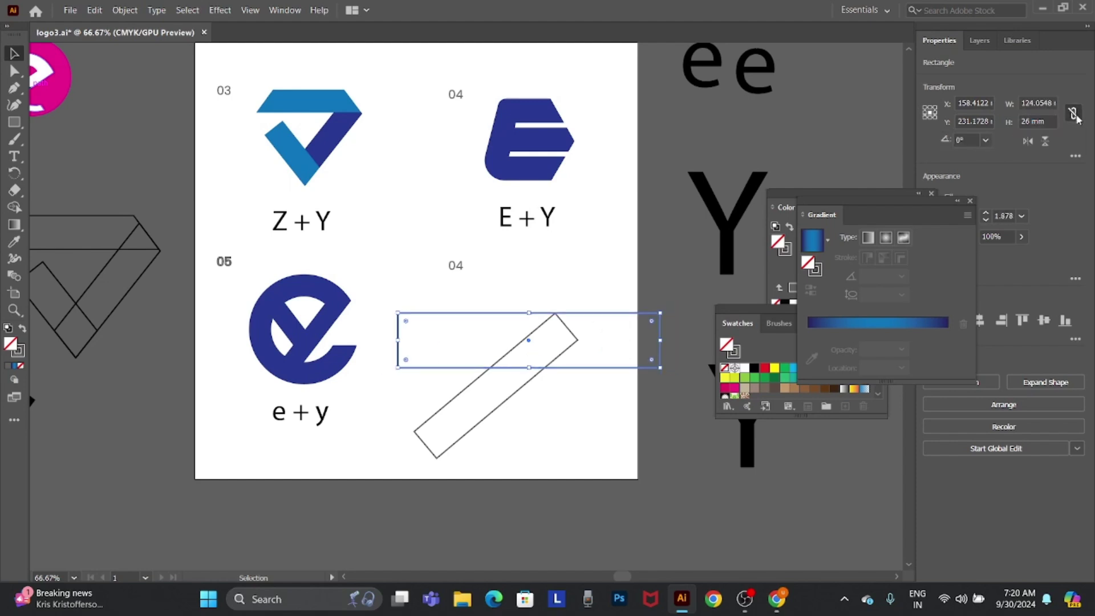
pyautogui.press('Down')
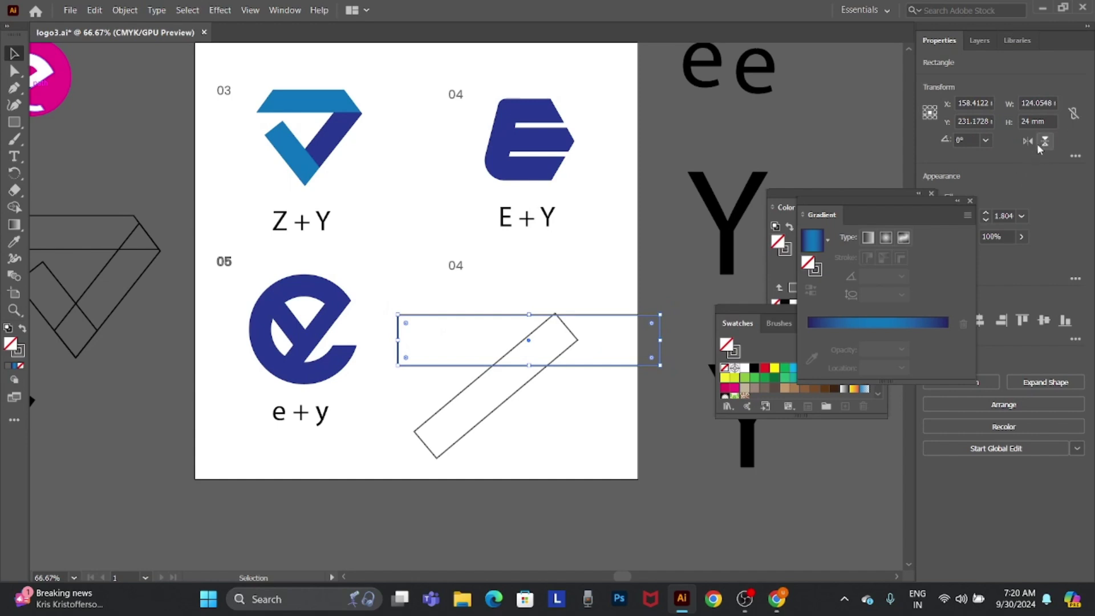
# Size the rotated bar to 80 × 69 mm, undoing an accidental thin result
pyautogui.click(500, 411)
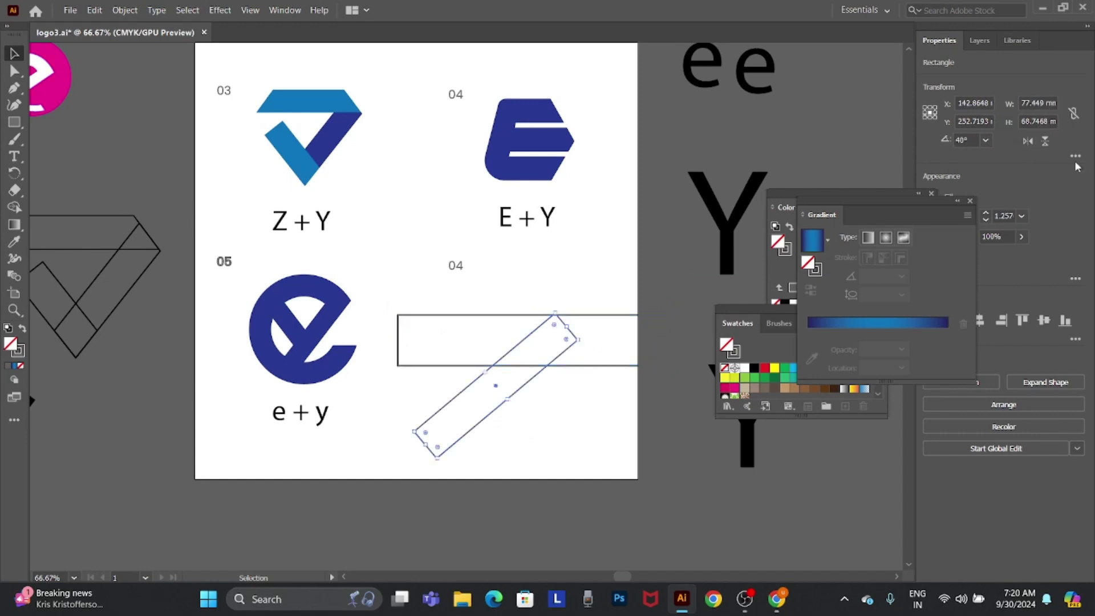
pyautogui.click(1041, 119)
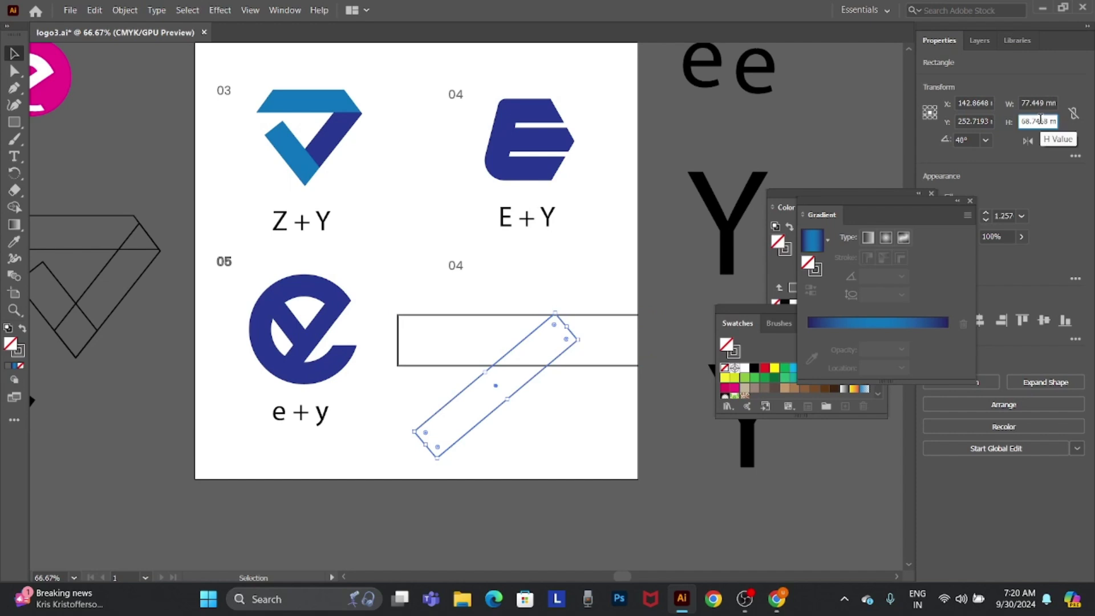
pyautogui.write('24')
pyautogui.press('Return')
pyautogui.hotkey('ctrl', 'z')
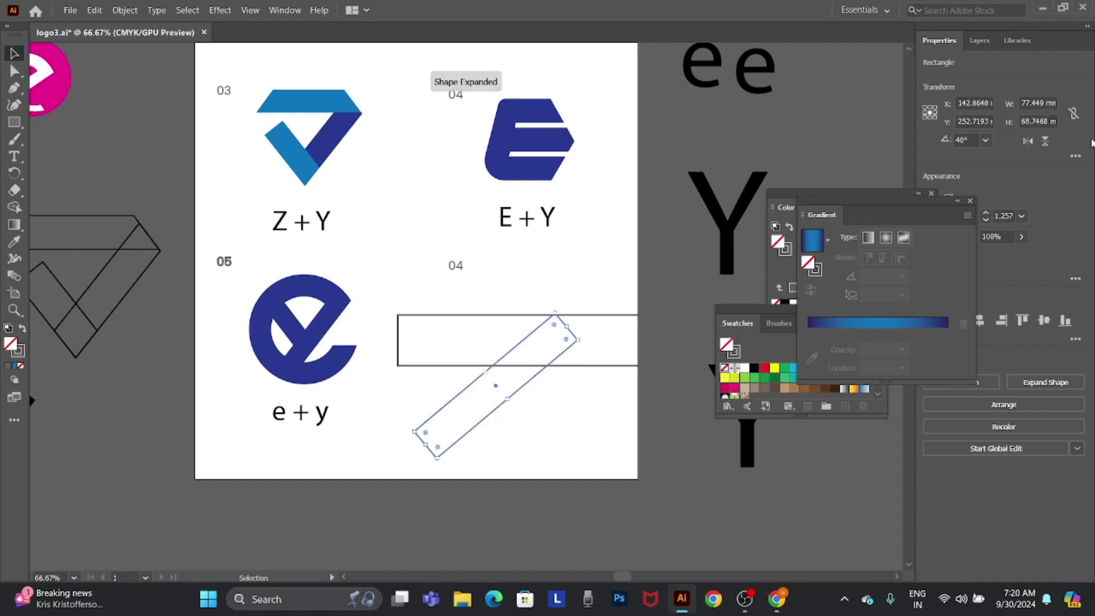
pyautogui.doubleClick(1039, 120)
pyautogui.write('80')
pyautogui.press('Return')
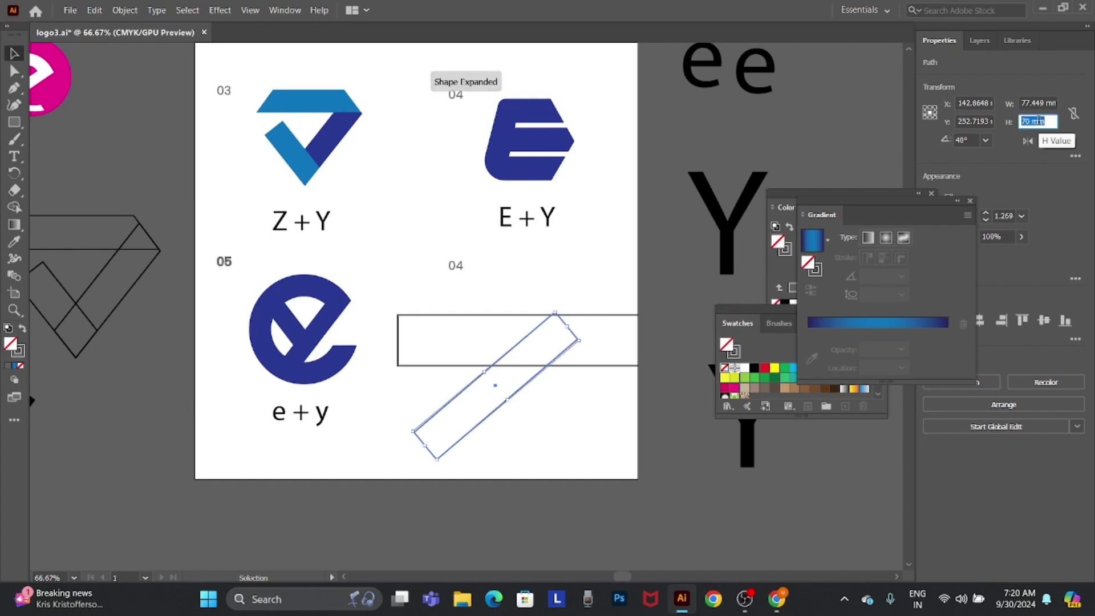
pyautogui.write('69')
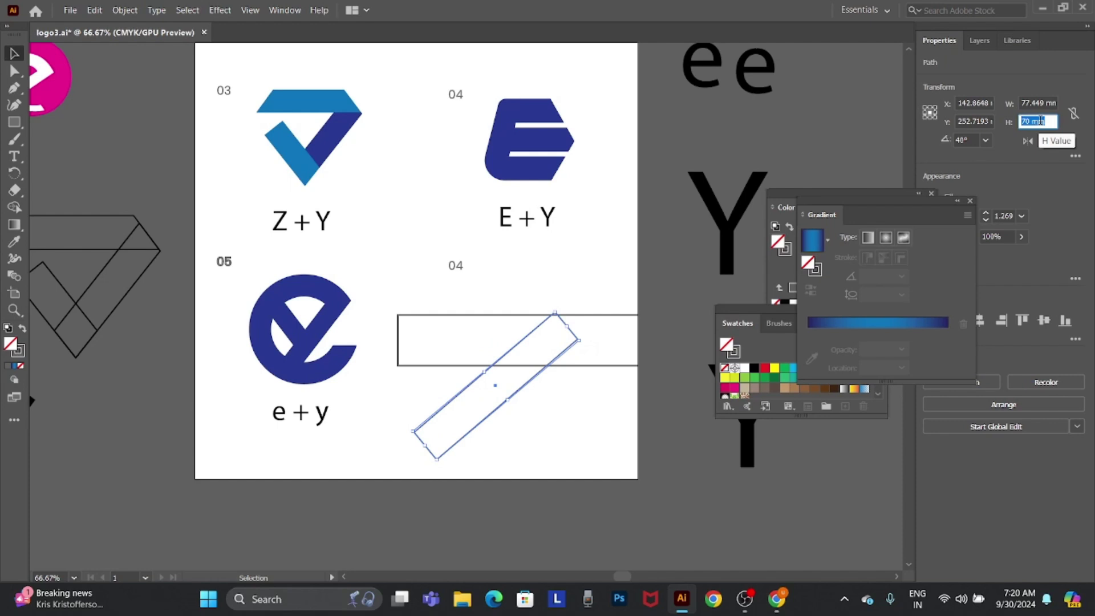
pyautogui.press('Return')
pyautogui.doubleClick(1040, 103)
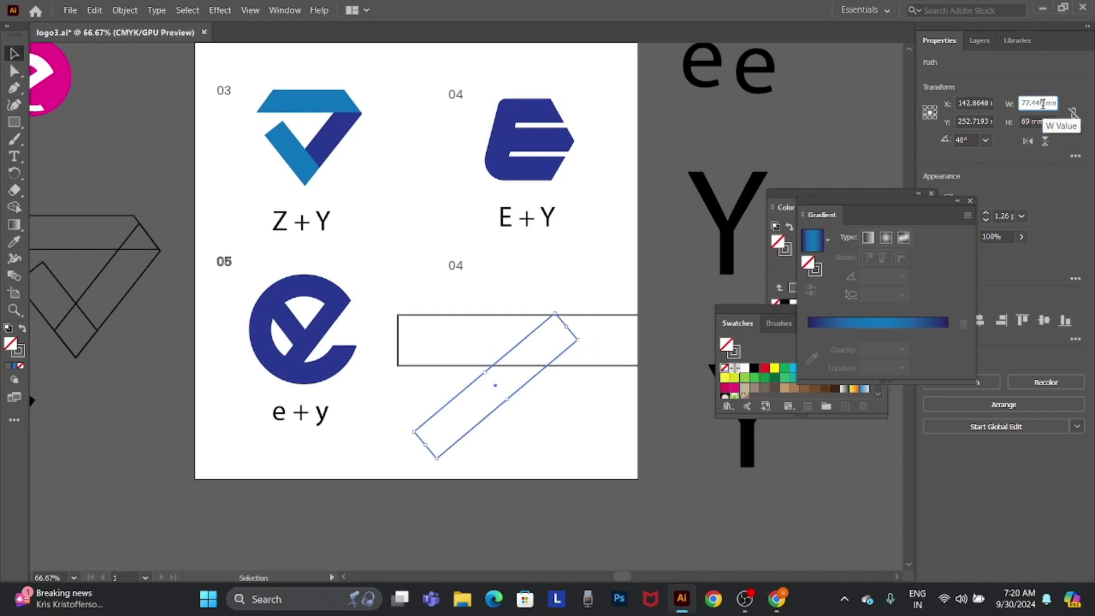
pyautogui.write('80')
pyautogui.press('Return')
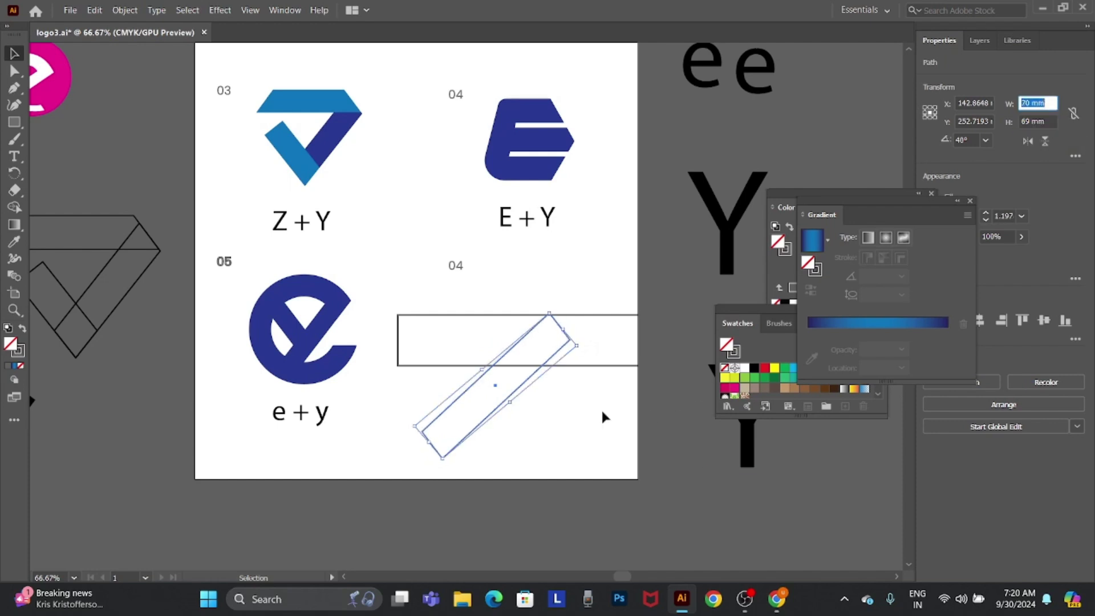
# Replace the rotated bar with a copy of the horizontal bar rotated 40°
pyautogui.click(541, 420)
pyautogui.click(501, 406)
pyautogui.press('Delete')
pyautogui.moveTo(548, 372); pyautogui.dragTo(539, 417)
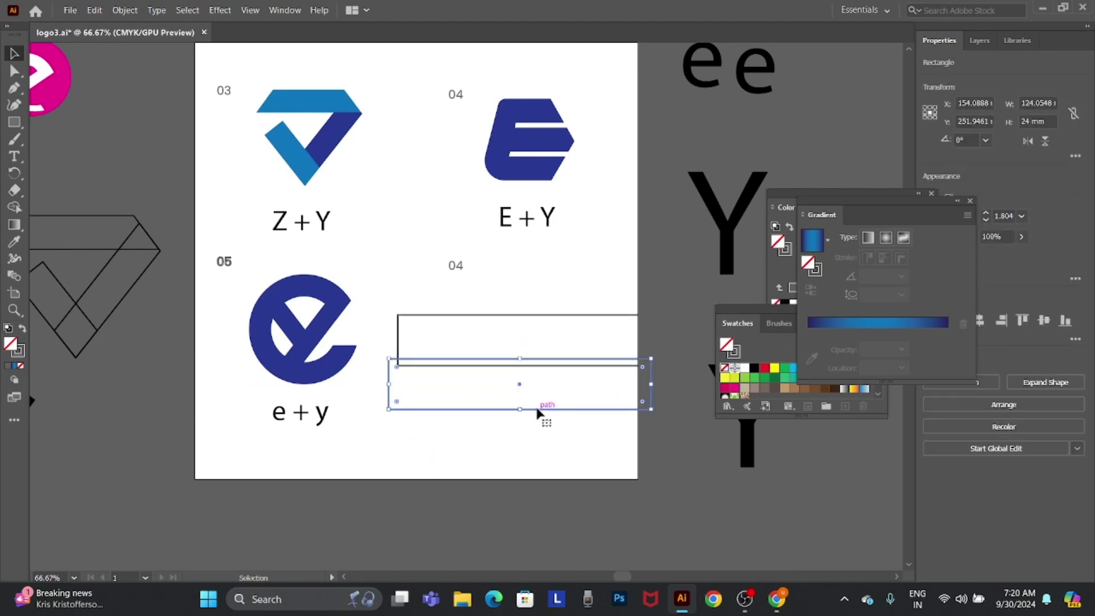
pyautogui.click(964, 139)
pyautogui.write('30')
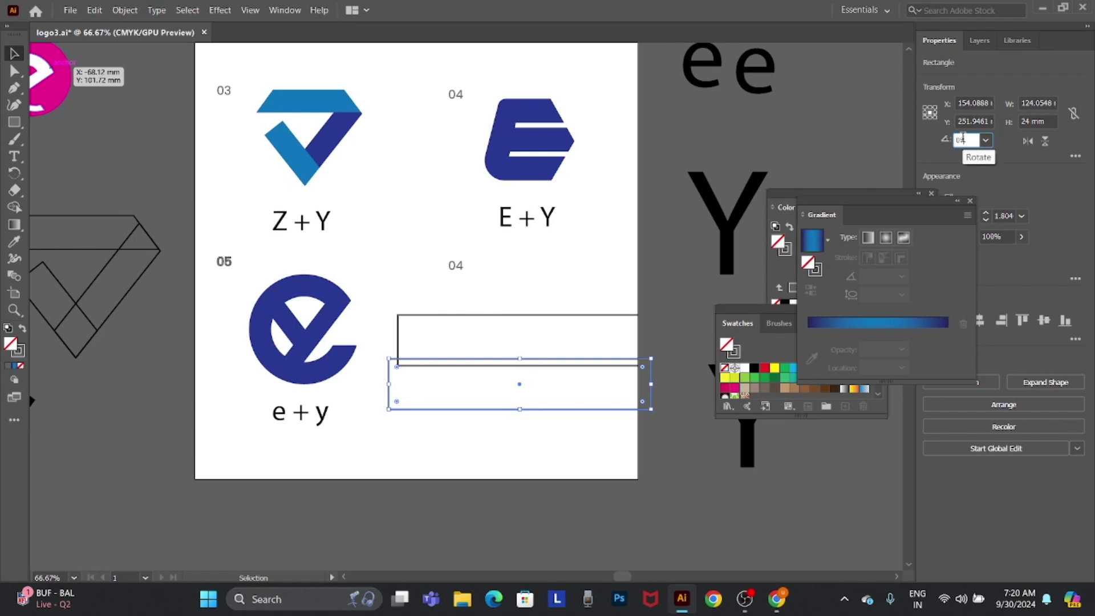
pyautogui.press('Return')
pyautogui.write('40')
pyautogui.press('Return')
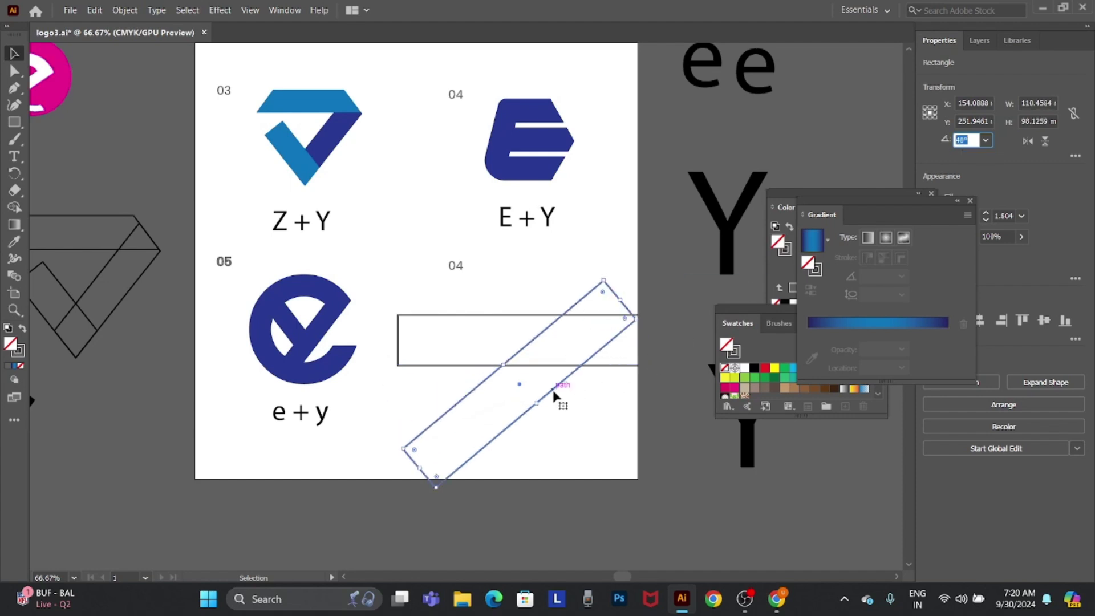
# Position the 40° bar across the horizontal bar and select both bars for Shape Builder
pyautogui.moveTo(556, 394); pyautogui.dragTo(578, 356)
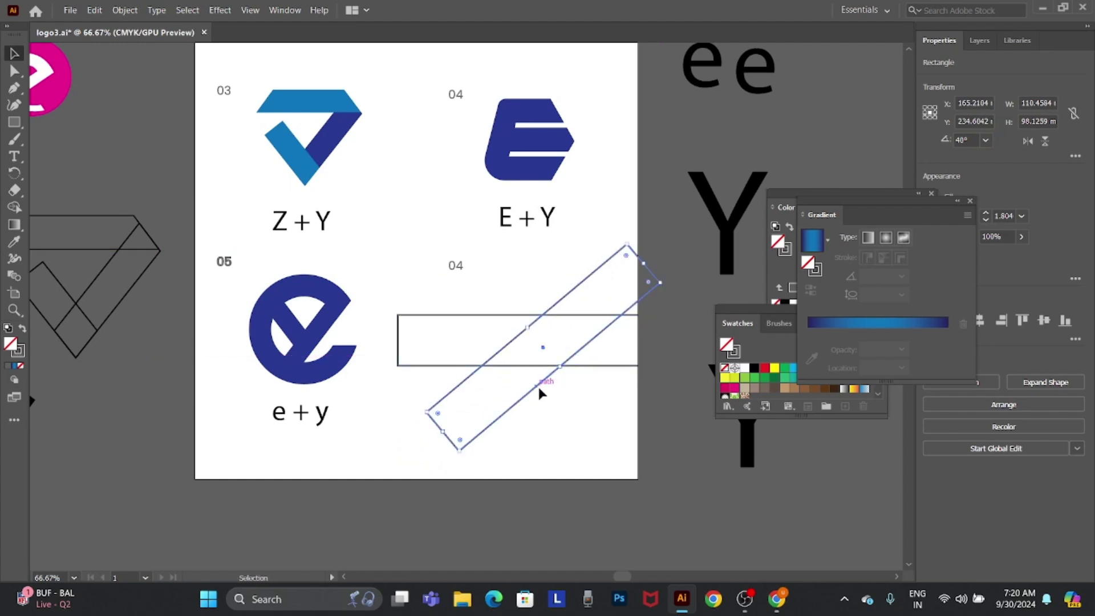
pyautogui.moveTo(539, 387); pyautogui.dragTo(507, 401)
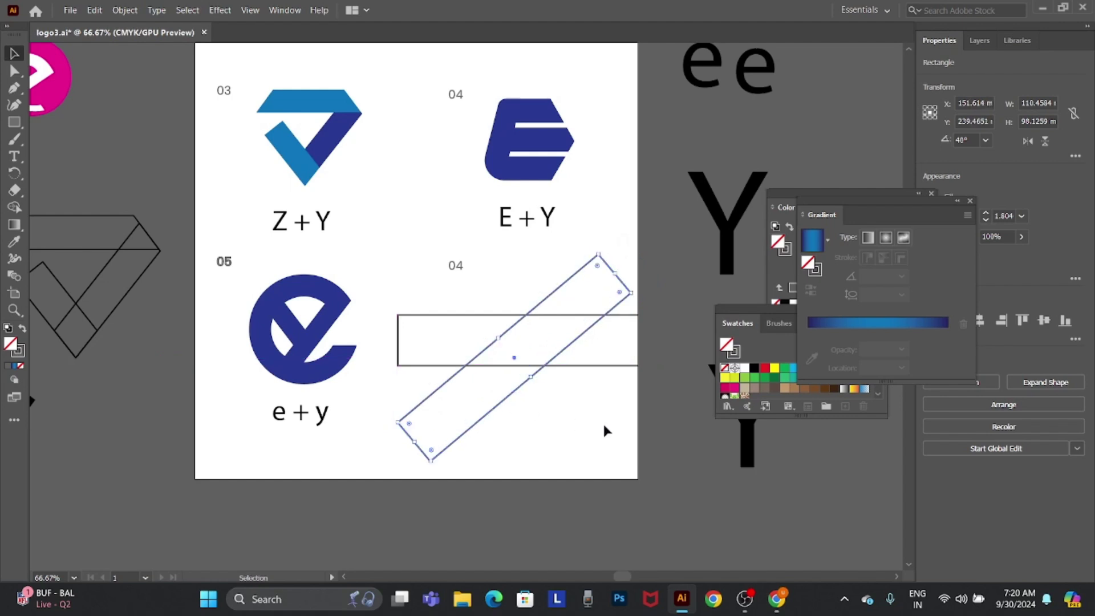
pyautogui.click(598, 447)
pyautogui.moveTo(581, 366)
pyautogui.mouseDown()
pyautogui.moveTo(618, 454)
pyautogui.moveTo(740, 548)
pyautogui.mouseUp()
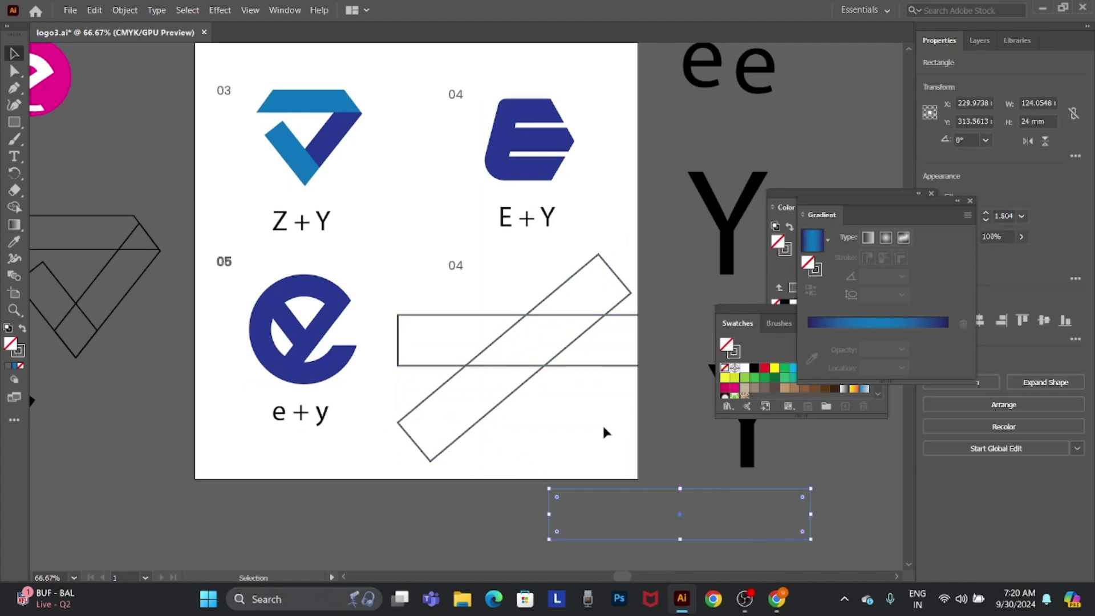
pyautogui.moveTo(604, 432); pyautogui.dragTo(480, 326)
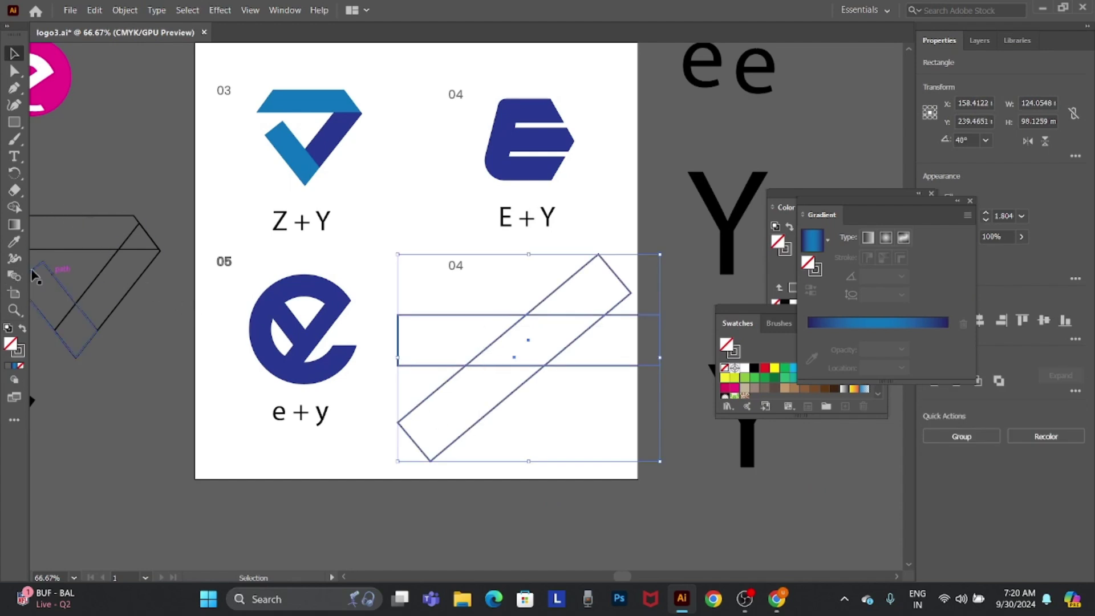
pyautogui.click(16, 209)
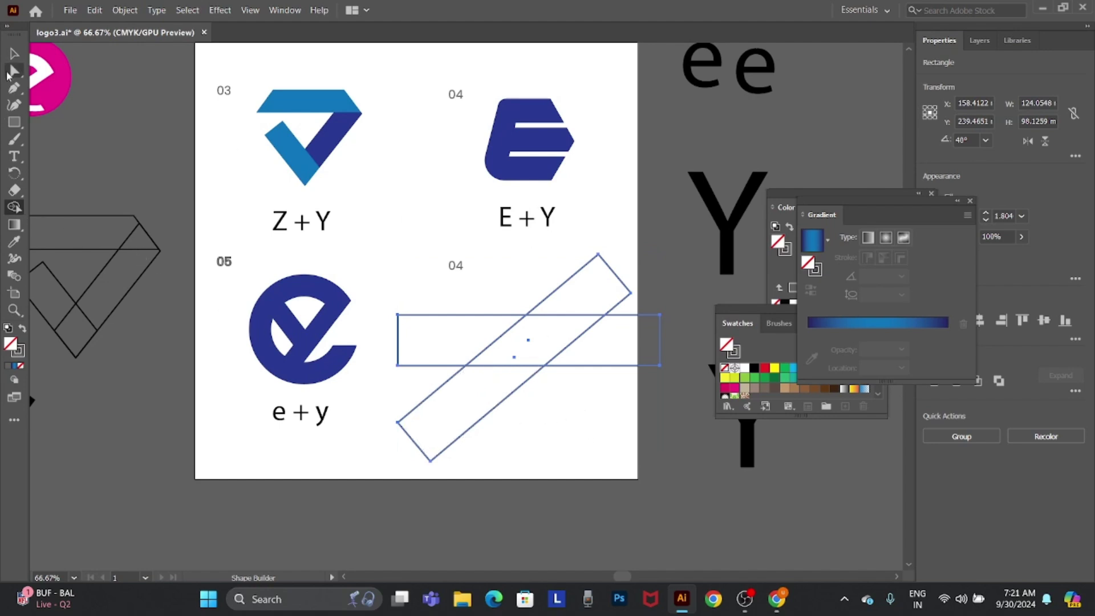
pyautogui.click(14, 53)
# Duplicate the diagonal bar and rotate the copy to stand vertical
pyautogui.click(574, 520)
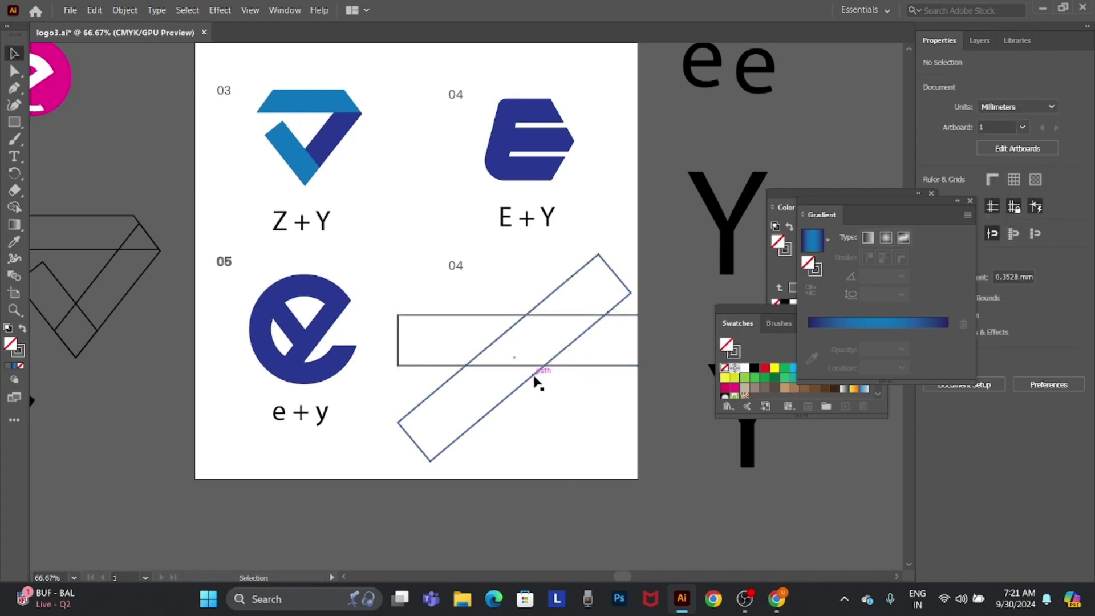
pyautogui.moveTo(536, 381); pyautogui.dragTo(551, 399)
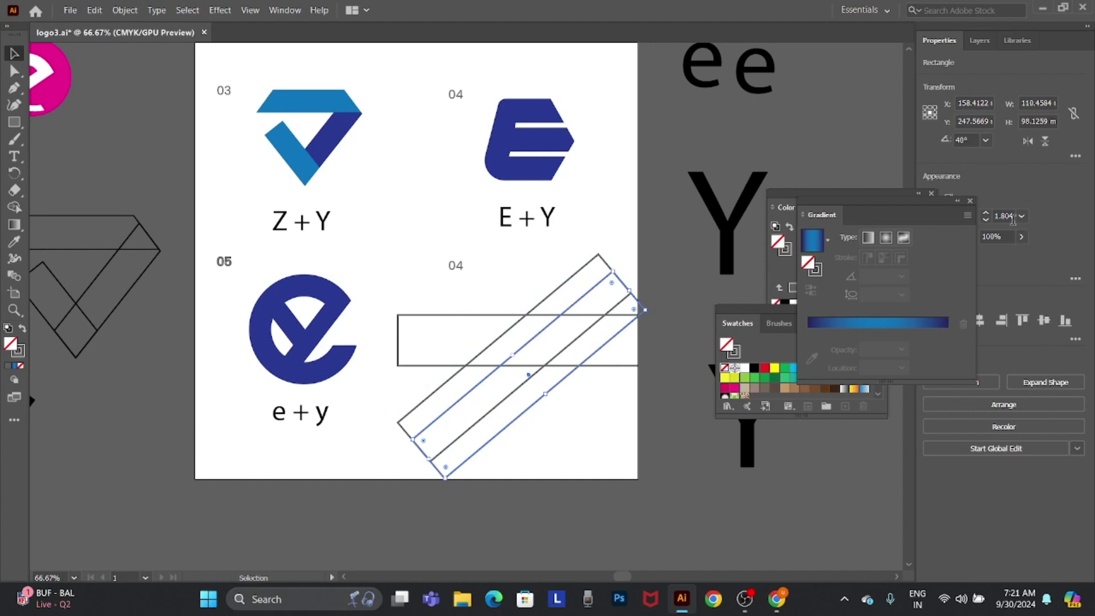
pyautogui.click(971, 139)
pyautogui.write('50')
pyautogui.press('Return')
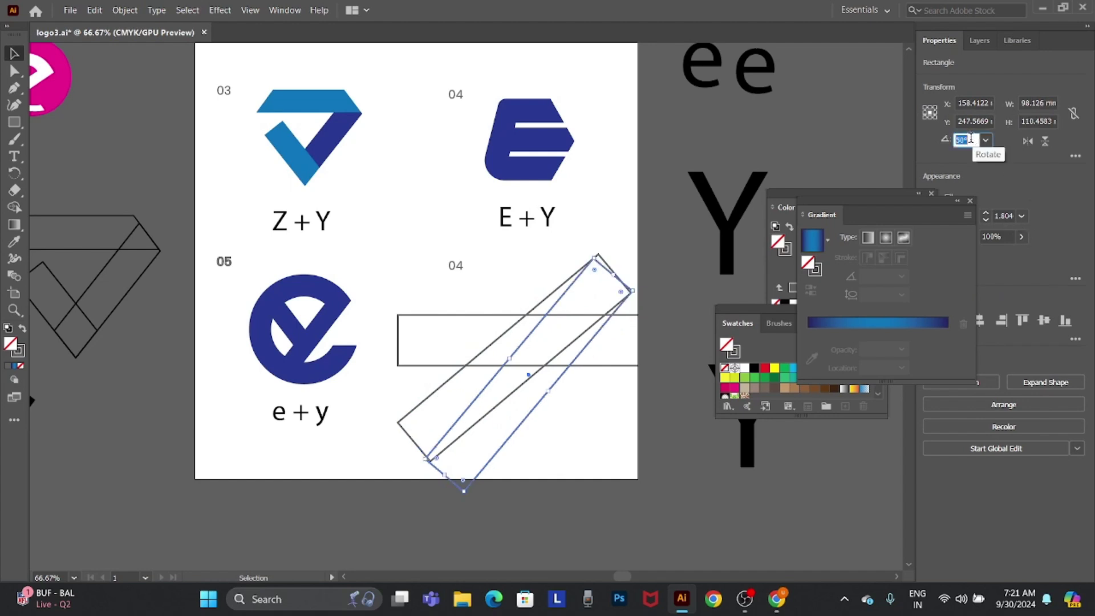
pyautogui.hotkey('shift', 'Up')
pyautogui.hotkey('shift', 'Up')
pyautogui.hotkey('shift', 'Up')
pyautogui.hotkey('shift', 'Up')
pyautogui.hotkey('shift', 'Up')
pyautogui.hotkey('shift', 'Up')
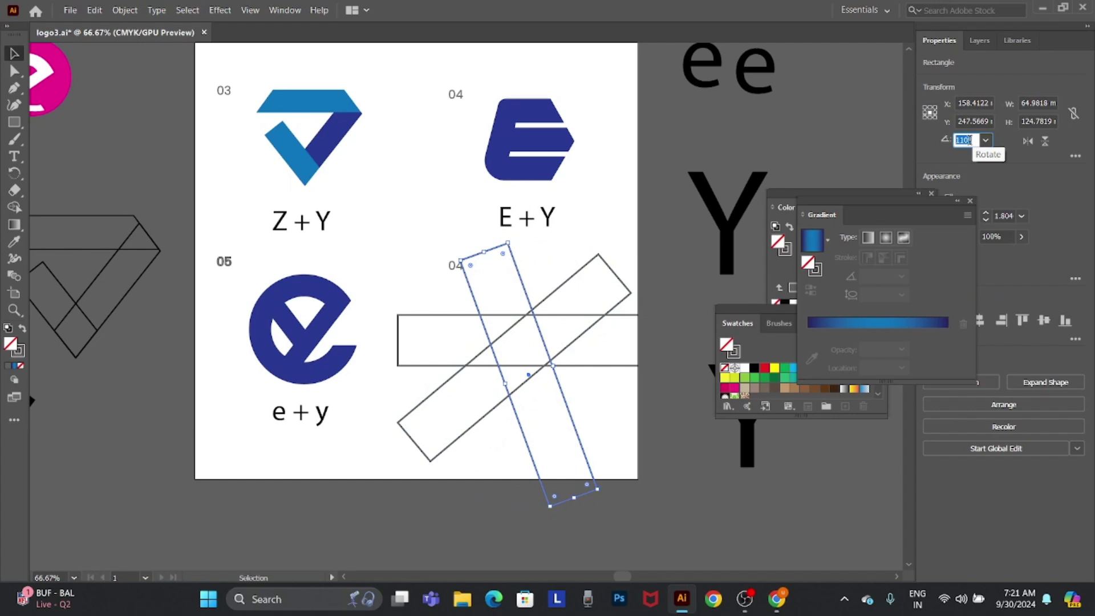
pyautogui.hotkey('shift', 'Down')
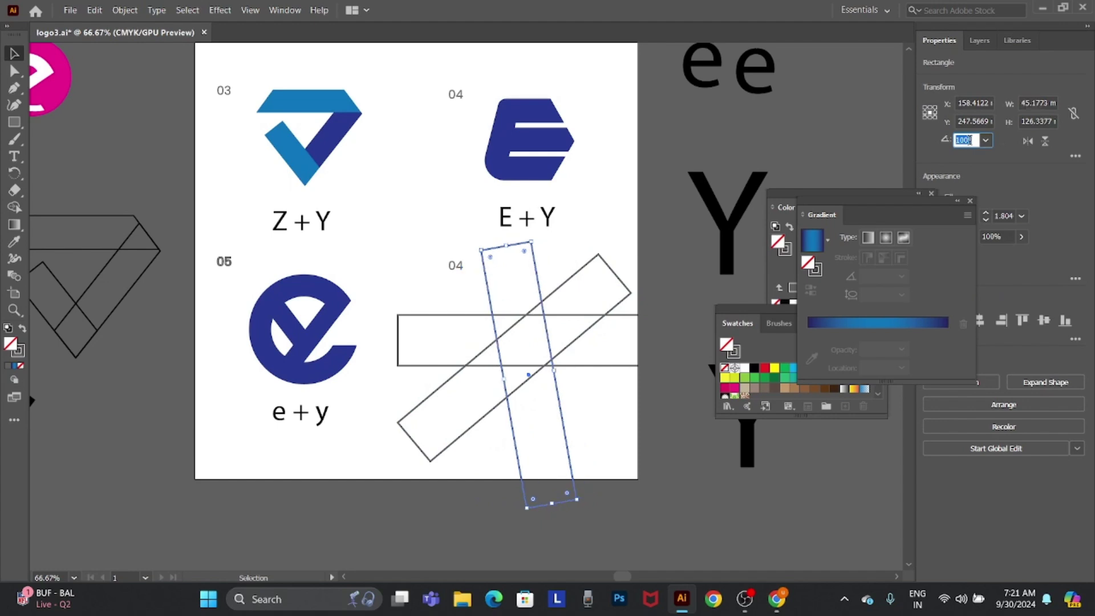
pyautogui.hotkey('shift', 'Down')
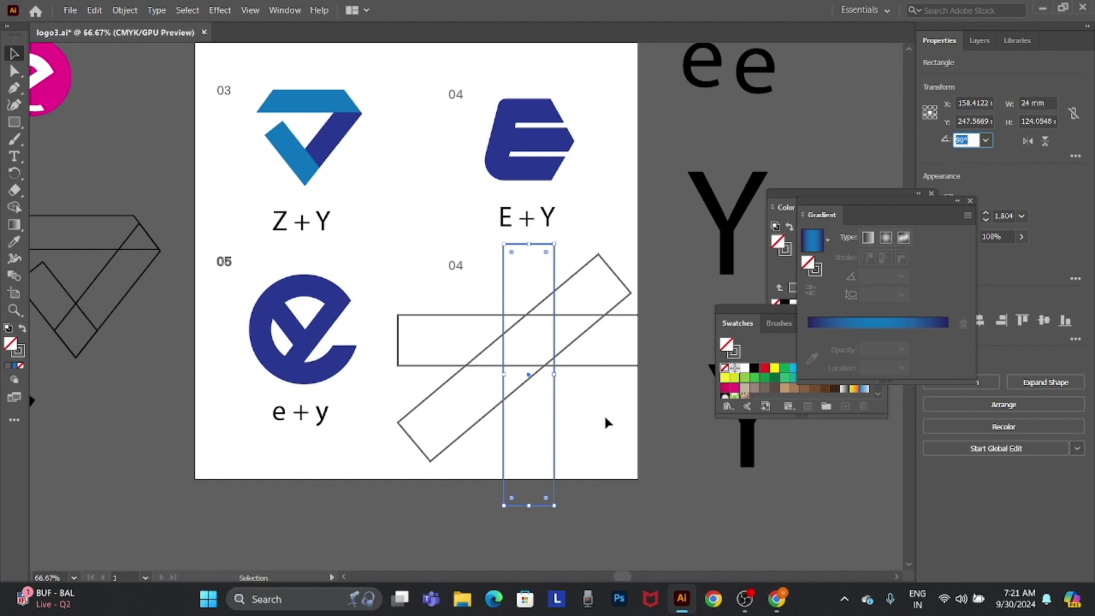
# Nudge the vertical bar slightly left so it crosses both other bars
pyautogui.press('Escape')
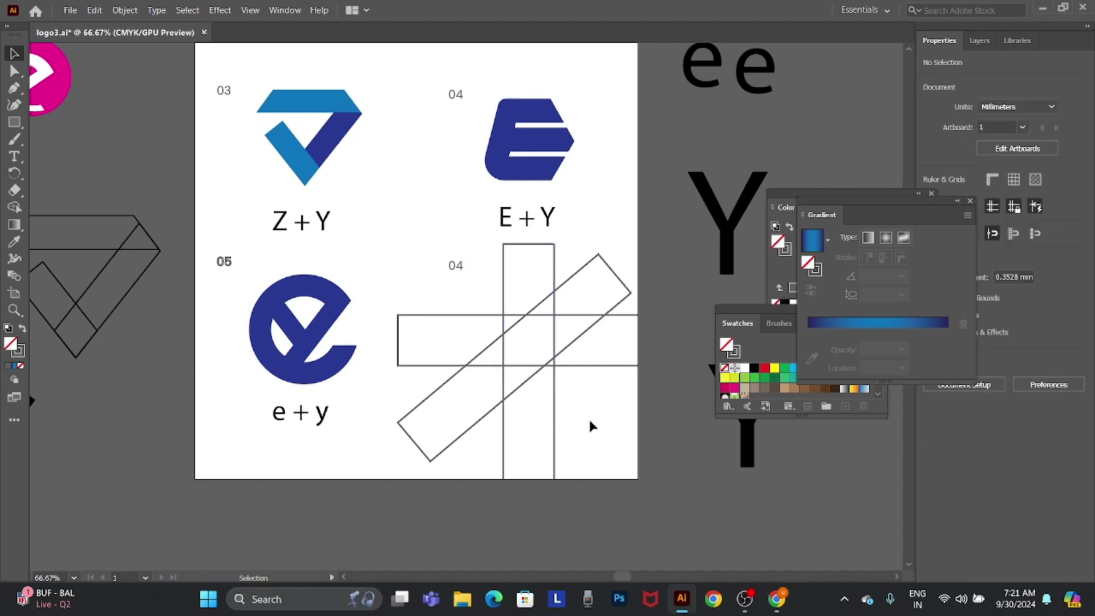
pyautogui.hotkey('shift', 'Left')
pyautogui.press('Left')
pyautogui.press('Left')
pyautogui.press('Left')
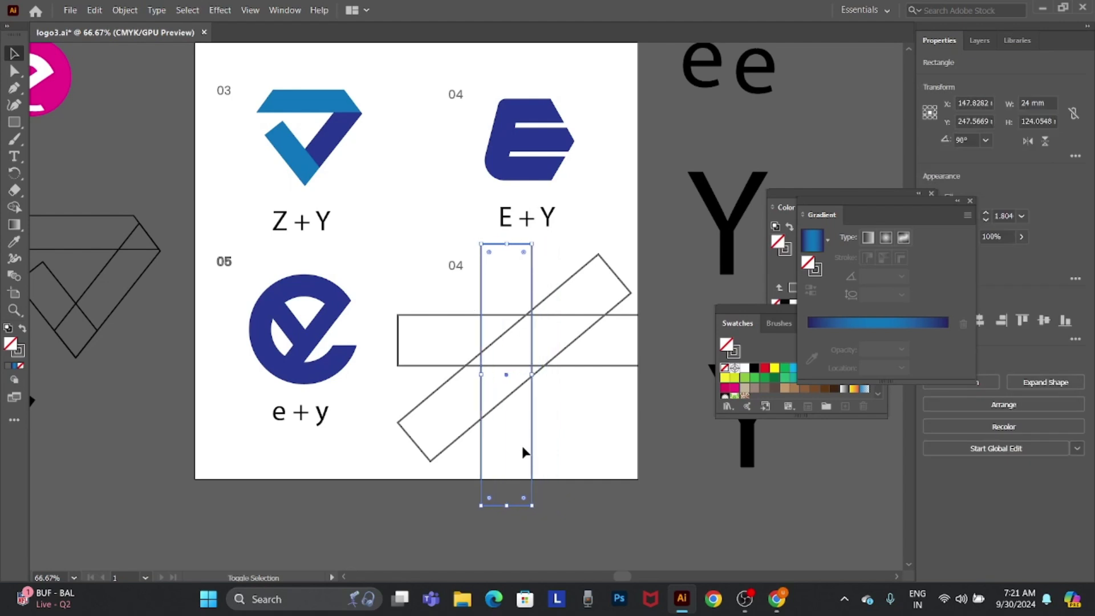
pyautogui.press('Left')
pyautogui.press('Left')
pyautogui.press('Left')
pyautogui.press('Left')
pyautogui.press('Left')
pyautogui.press('Left')
pyautogui.press('Left')
pyautogui.press('Left')
pyautogui.press('Left')
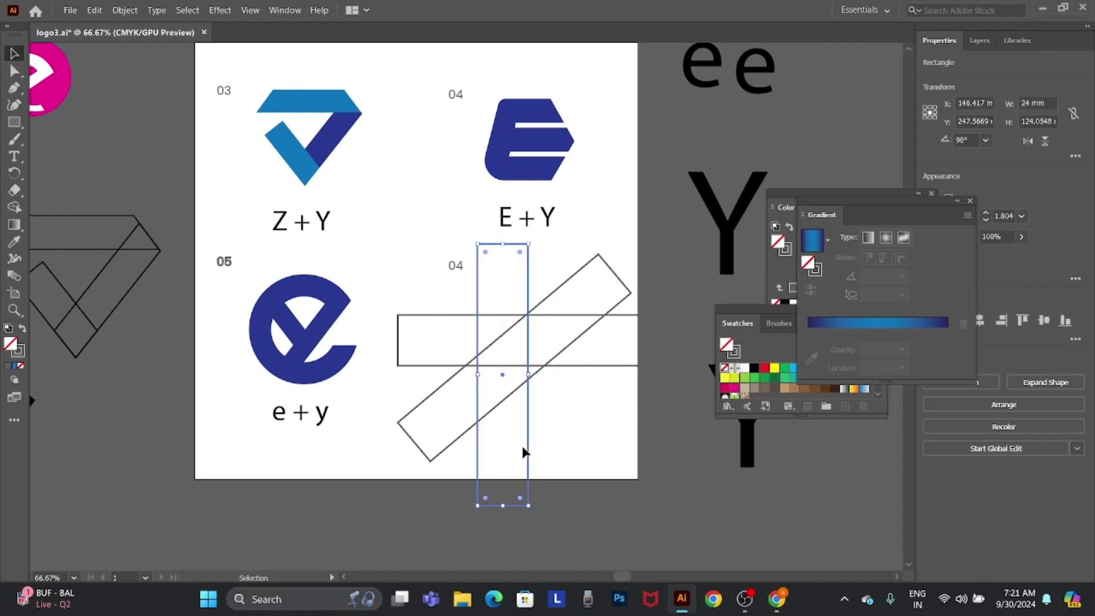
pyautogui.press('Left')
pyautogui.click(592, 450)
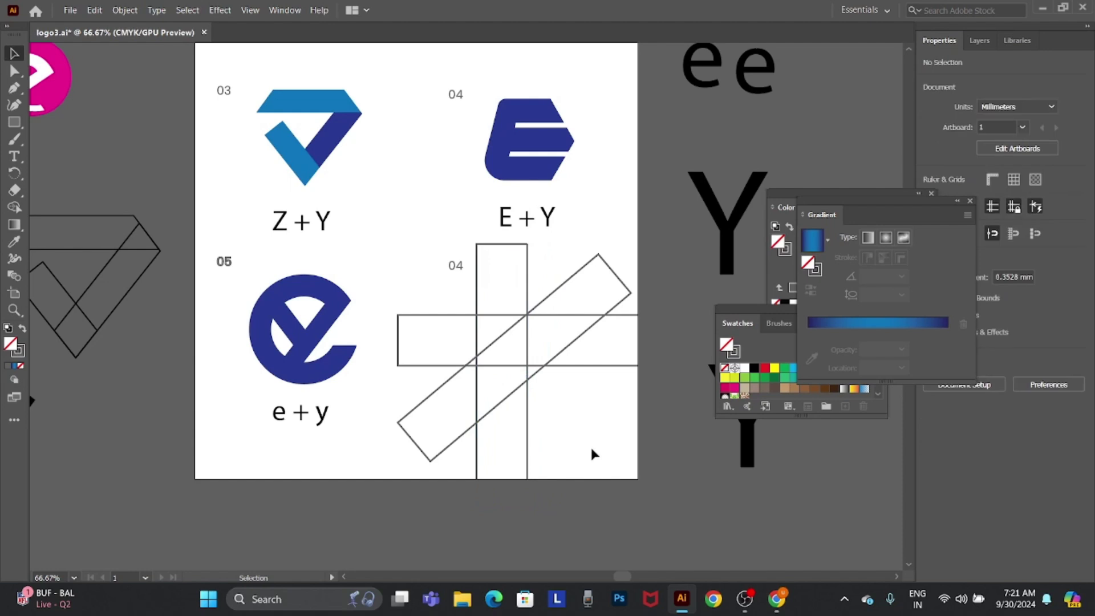
# Use Shape Builder to erase the vertical bar's protruding ends and merge the remaining bars into a 7
pyautogui.click(417, 336)
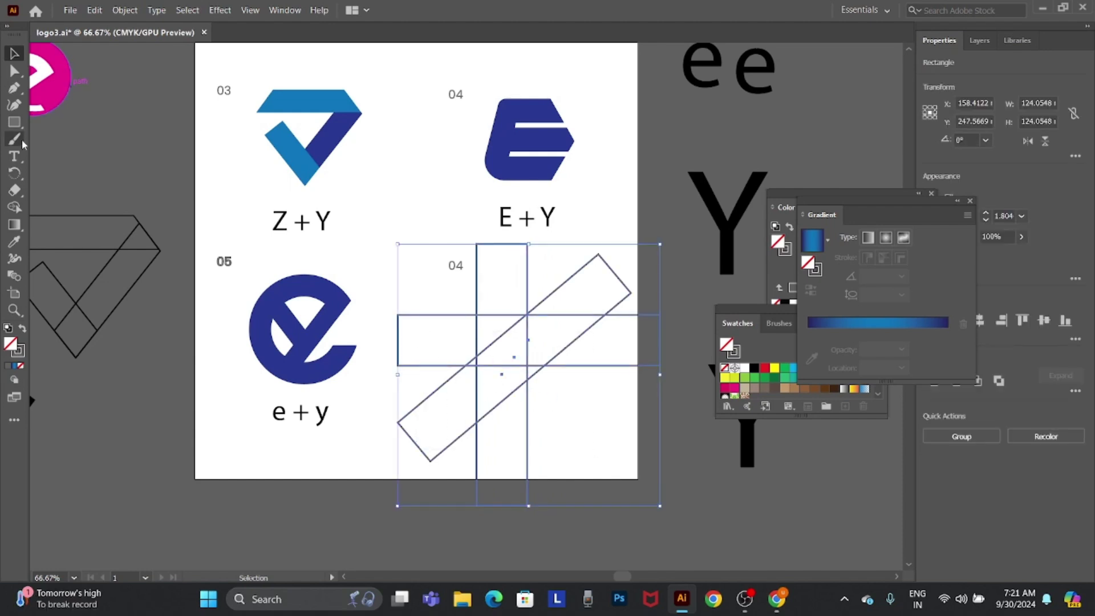
pyautogui.click(19, 206)
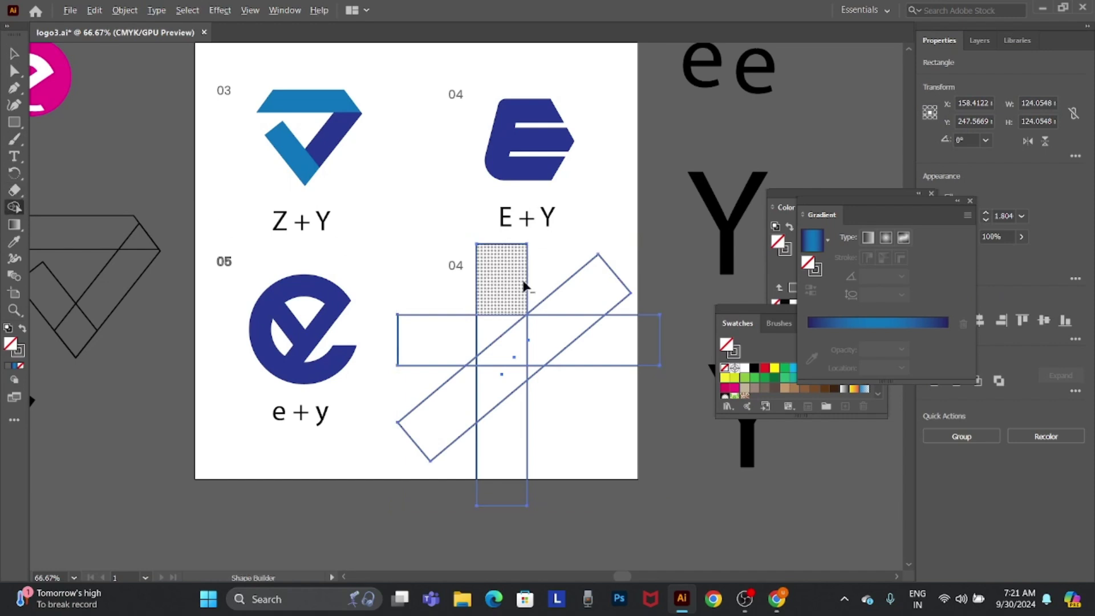
pyautogui.moveTo(547, 292)
pyautogui.mouseDown()
pyautogui.moveTo(567, 309)
pyautogui.moveTo(588, 382)
pyautogui.mouseUp()
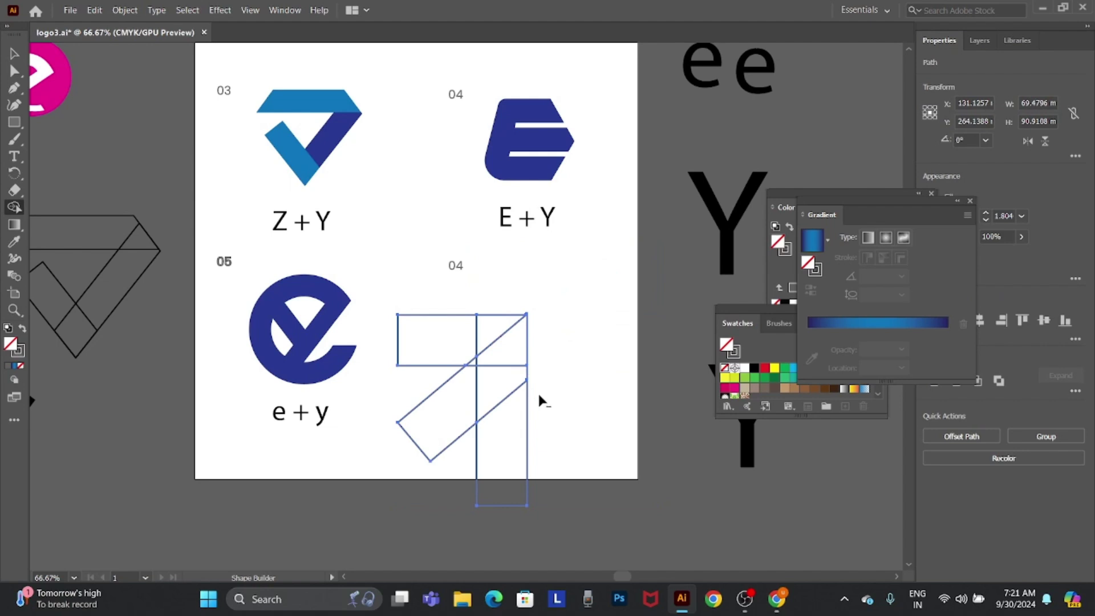
pyautogui.moveTo(516, 416); pyautogui.dragTo(468, 464)
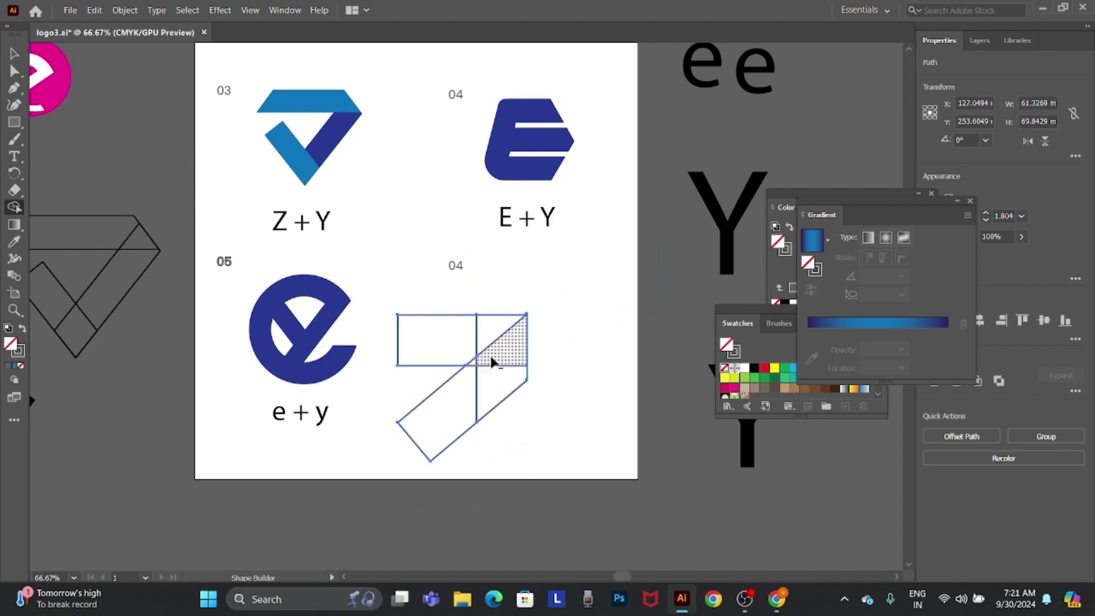
pyautogui.moveTo(472, 337)
pyautogui.mouseDown()
pyautogui.moveTo(503, 346)
pyautogui.moveTo(469, 359)
pyautogui.moveTo(479, 361)
pyautogui.mouseUp()
pyautogui.hotkey('ctrl', 'z')
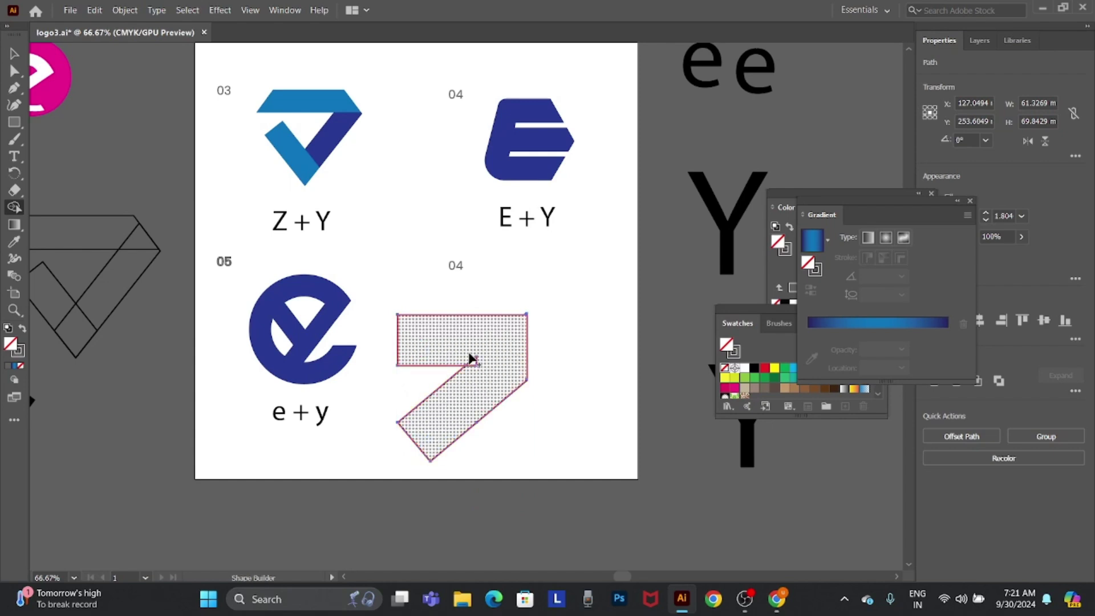
pyautogui.press('v')
pyautogui.click(568, 365)
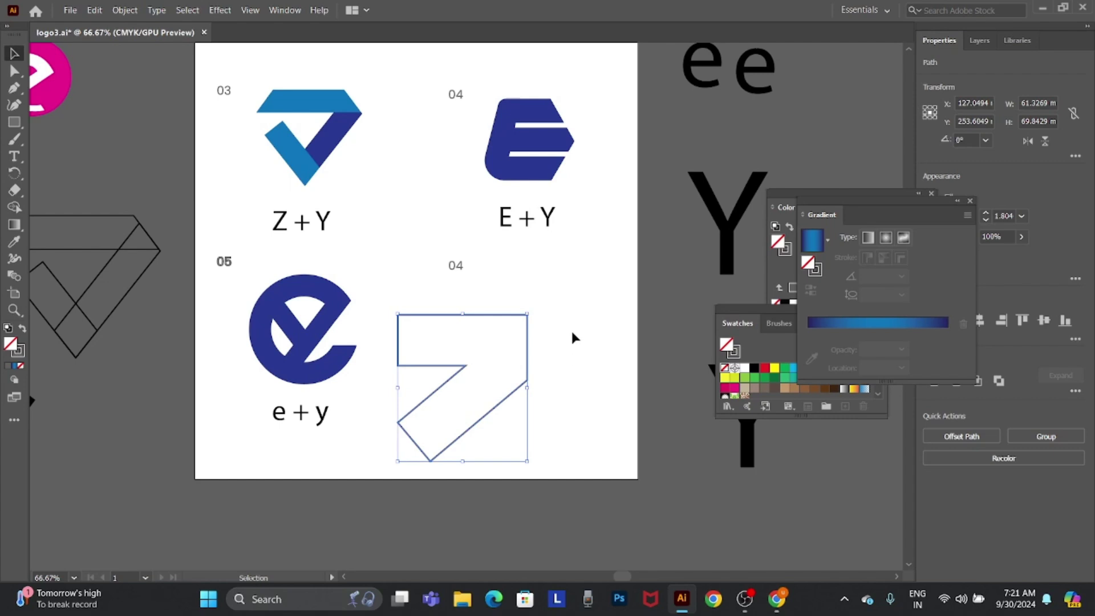
# Shift the 7-shaped outline slightly up and to the right
pyautogui.press('a')
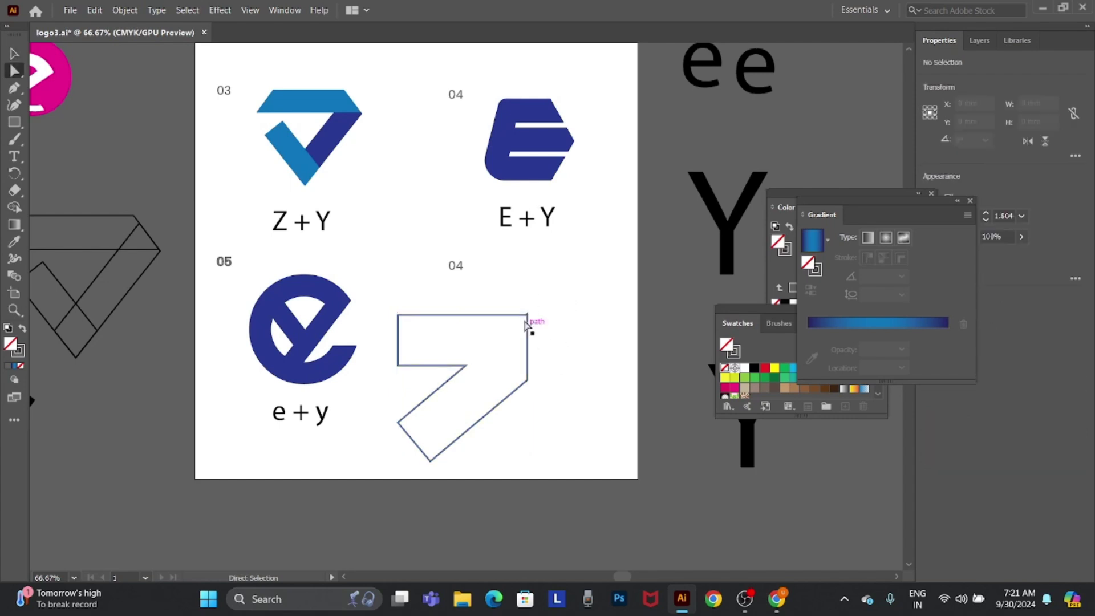
pyautogui.click(515, 321)
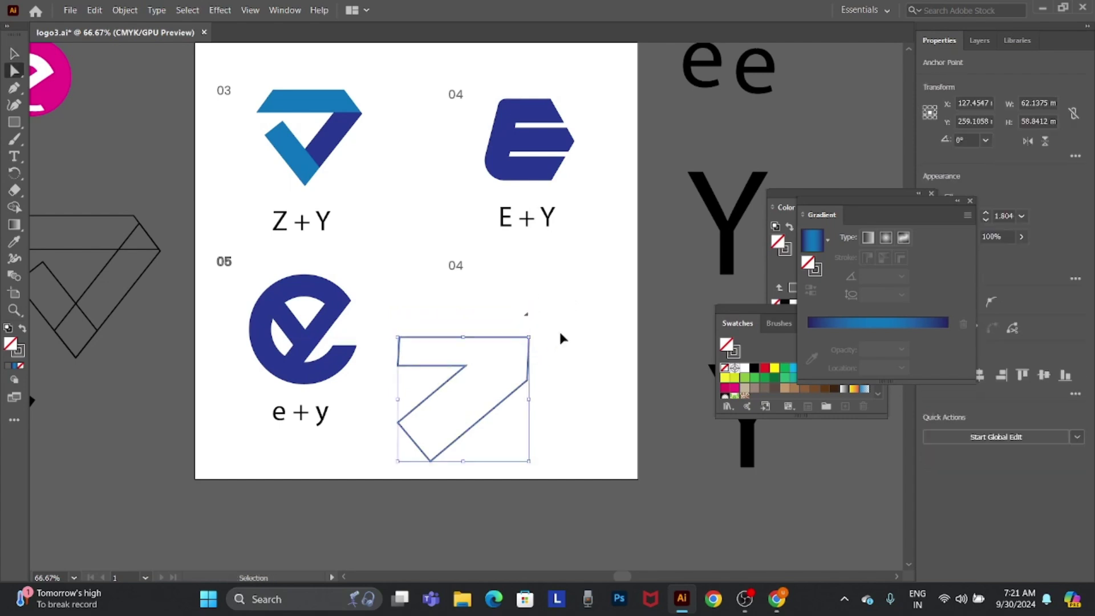
pyautogui.press('v')
pyautogui.moveTo(528, 342); pyautogui.dragTo(524, 392)
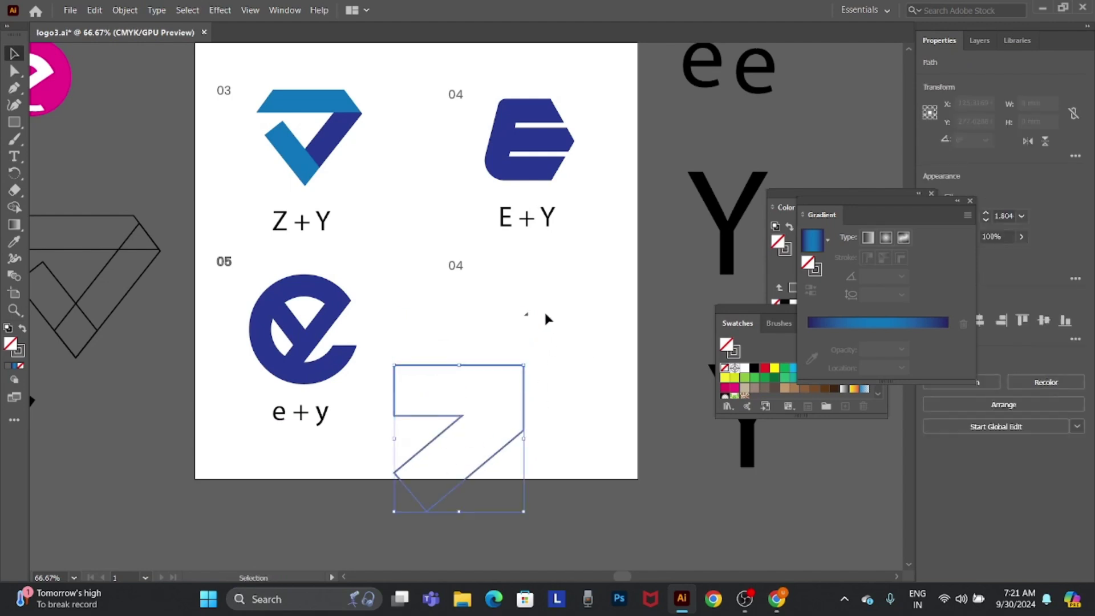
pyautogui.moveTo(552, 300); pyautogui.dragTo(487, 339)
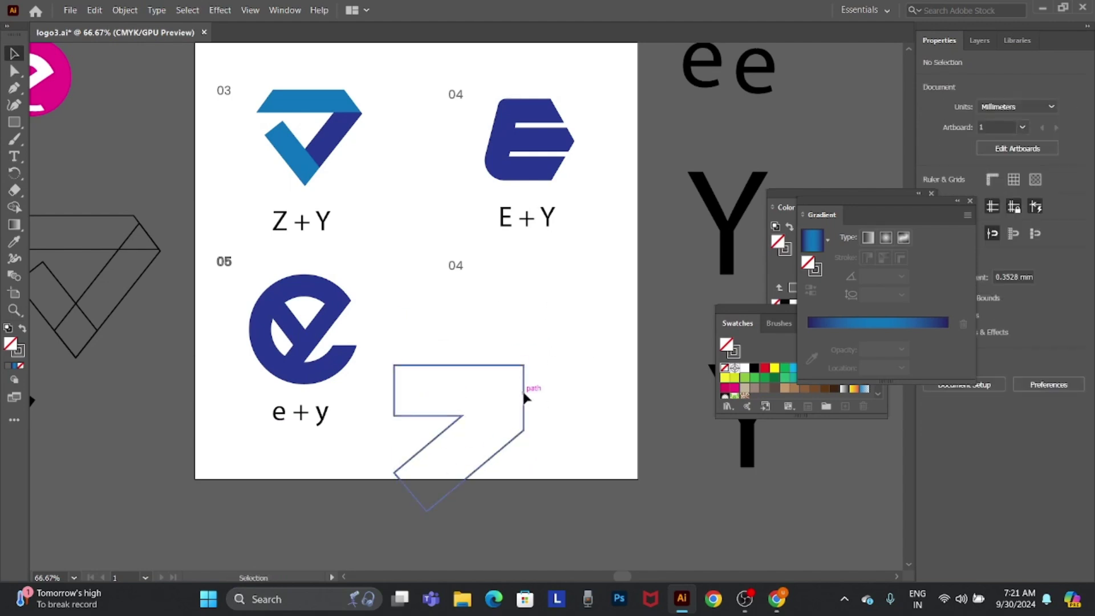
pyautogui.moveTo(526, 401); pyautogui.dragTo(560, 345)
pyautogui.click(576, 298)
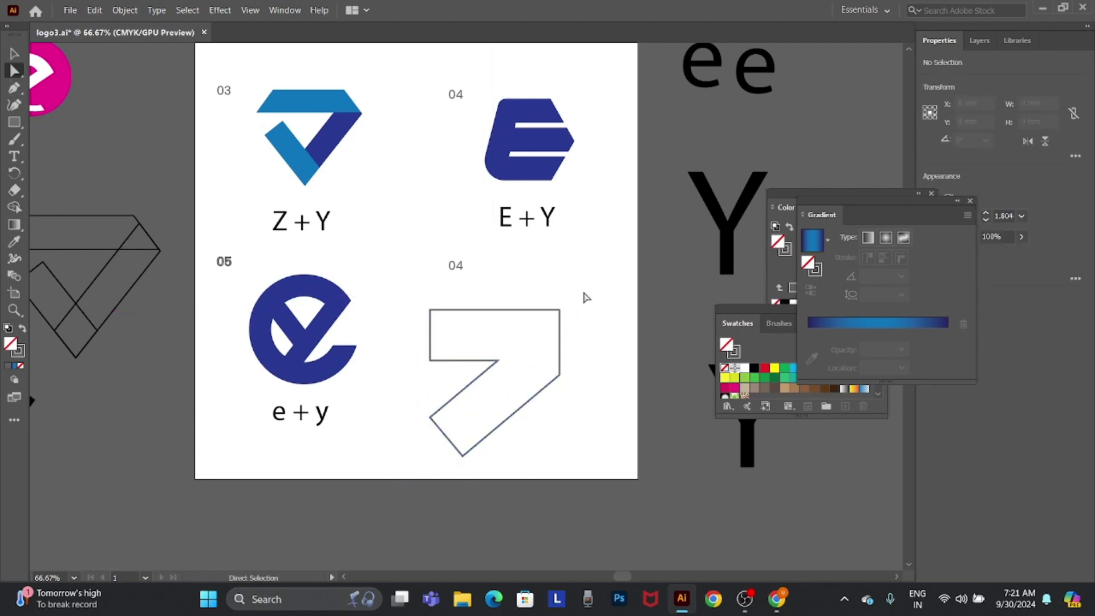
# Round the 7's top-right corner by dragging its live corner widget inward
pyautogui.press('a')
pyautogui.click(555, 317)
pyautogui.moveTo(554, 317); pyautogui.dragTo(528, 344)
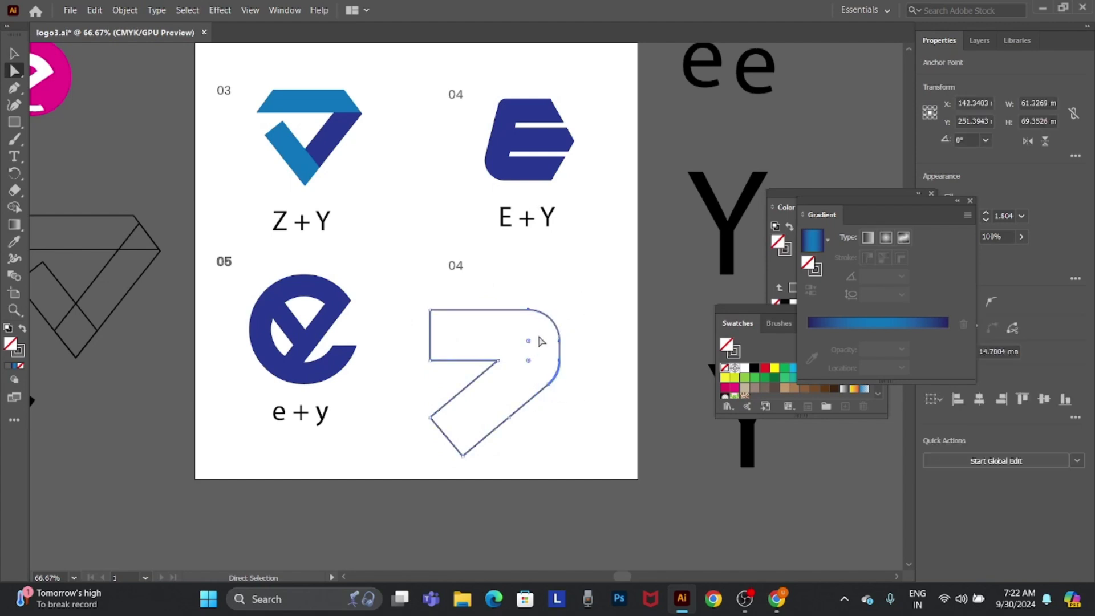
pyautogui.press('v')
pyautogui.click(592, 314)
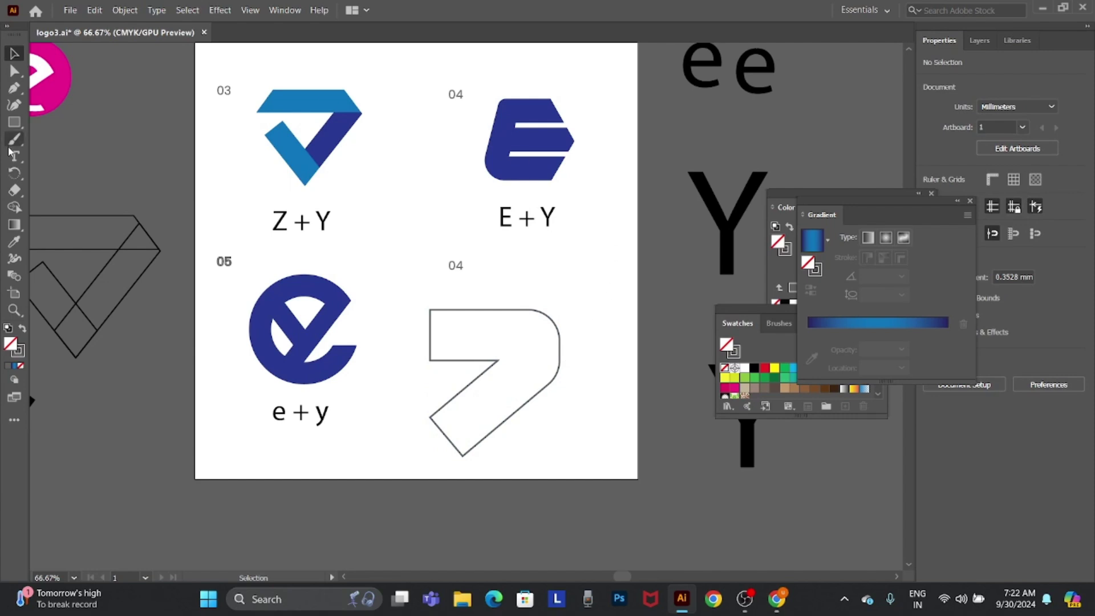
# Draw a circle over the 7's top bar and nudge it into place
pyautogui.click(14, 123)
pyautogui.moveTo(14, 128); pyautogui.dragTo(57, 135)
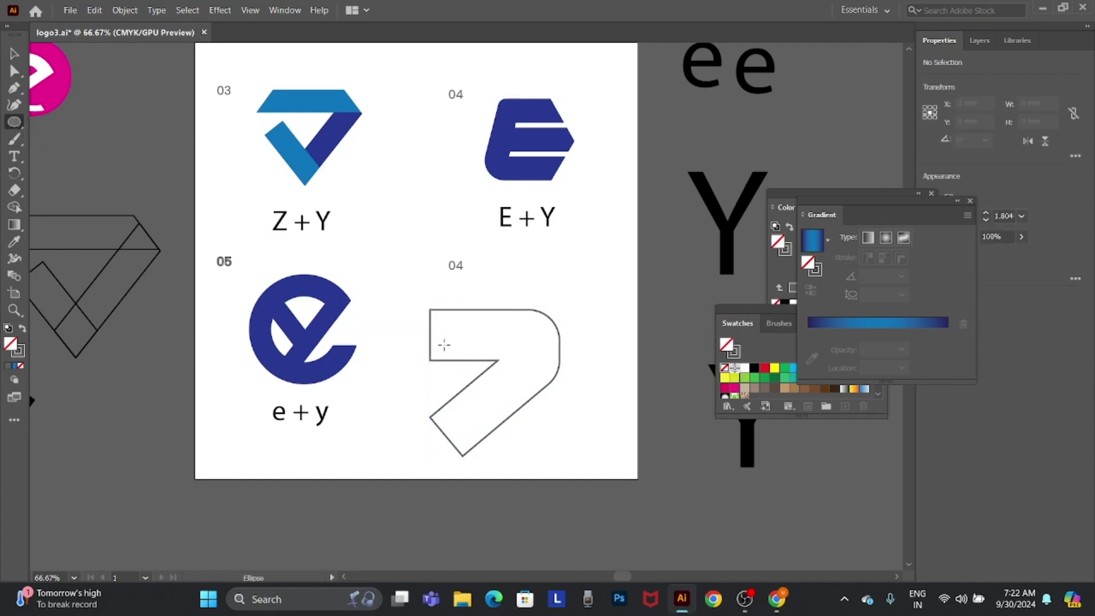
pyautogui.moveTo(412, 291); pyautogui.dragTo(528, 371)
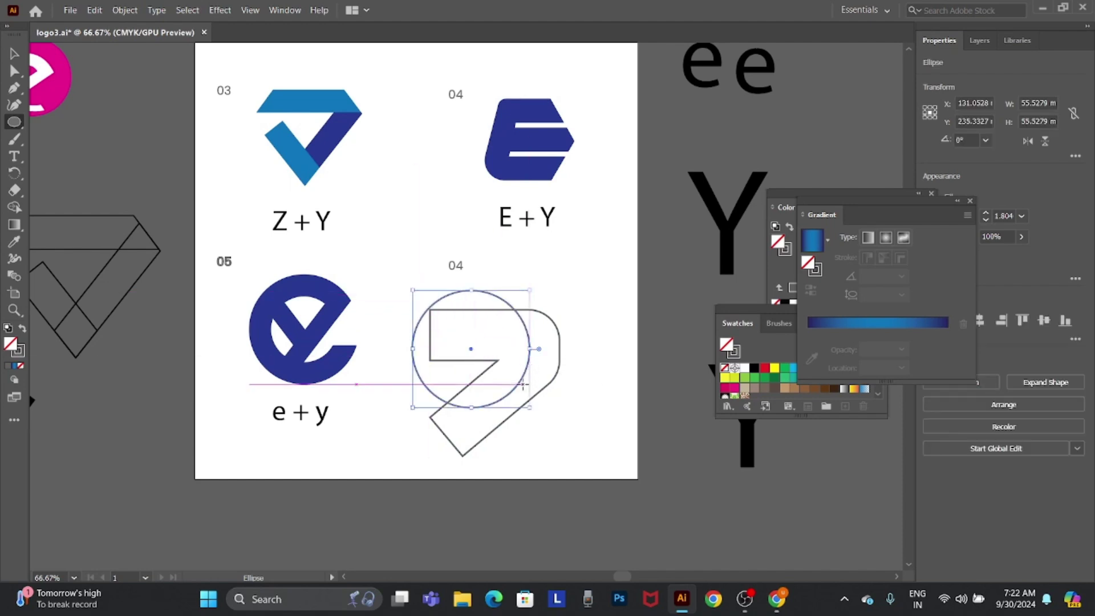
pyautogui.press('b')
pyautogui.press('v')
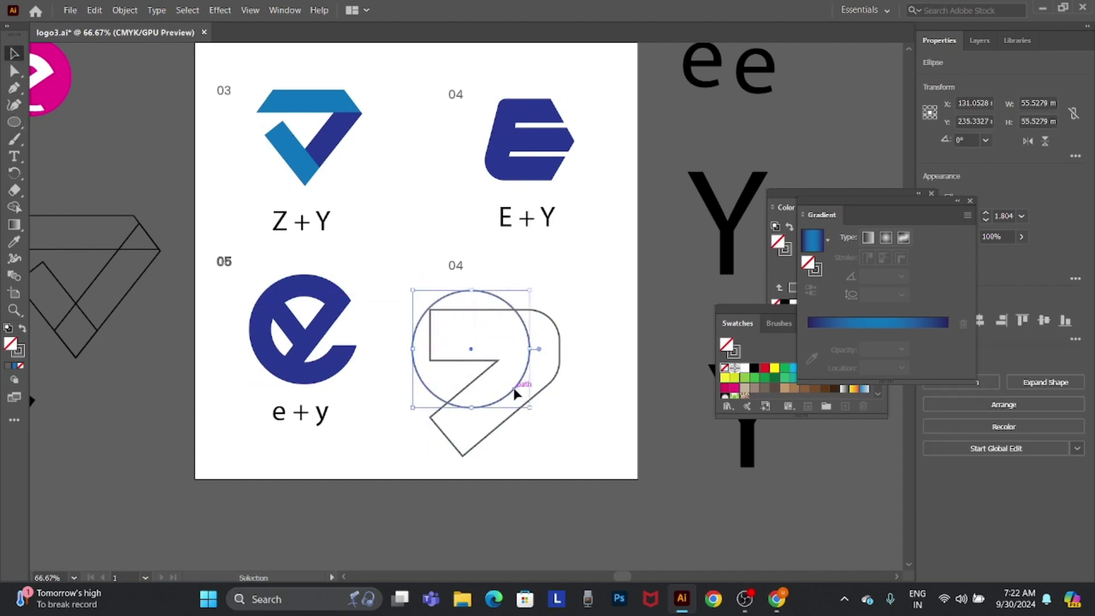
pyautogui.moveTo(515, 392); pyautogui.dragTo(517, 342)
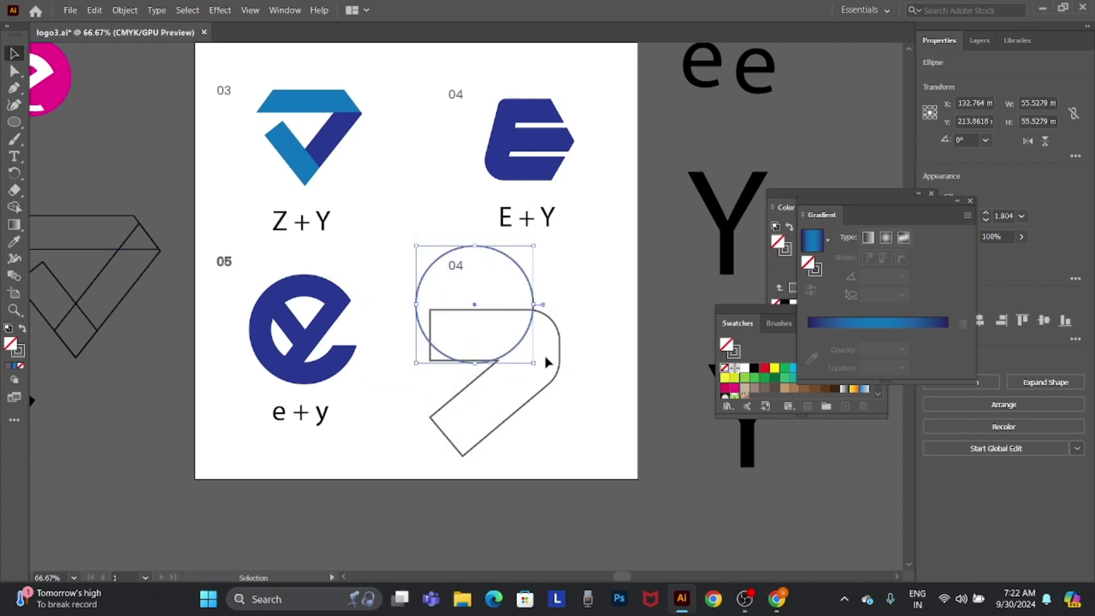
pyautogui.press('Down')
pyautogui.press('Down')
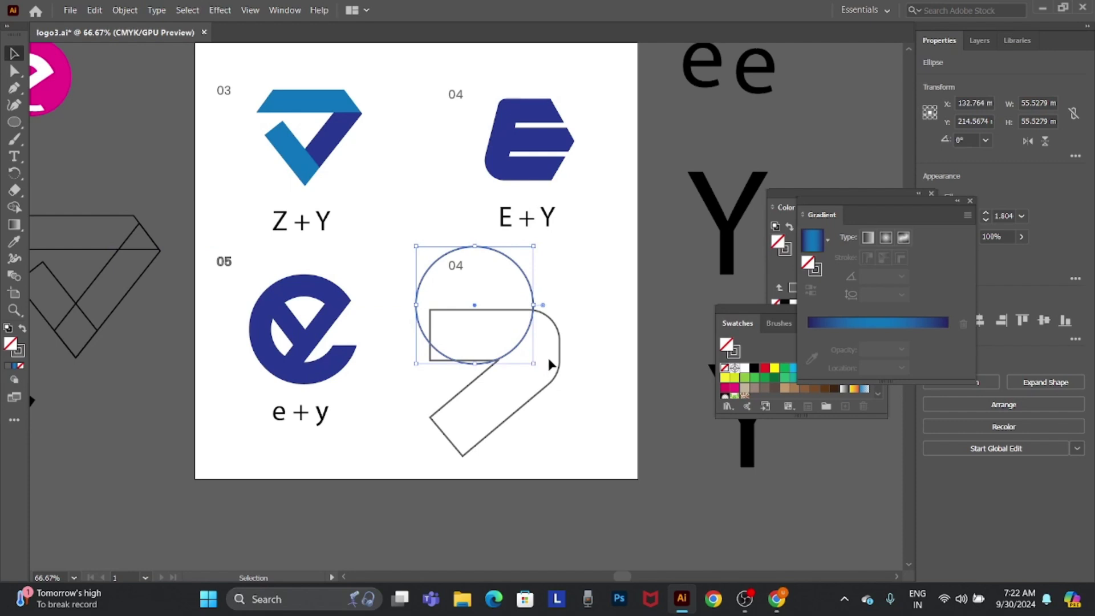
pyautogui.press('Right')
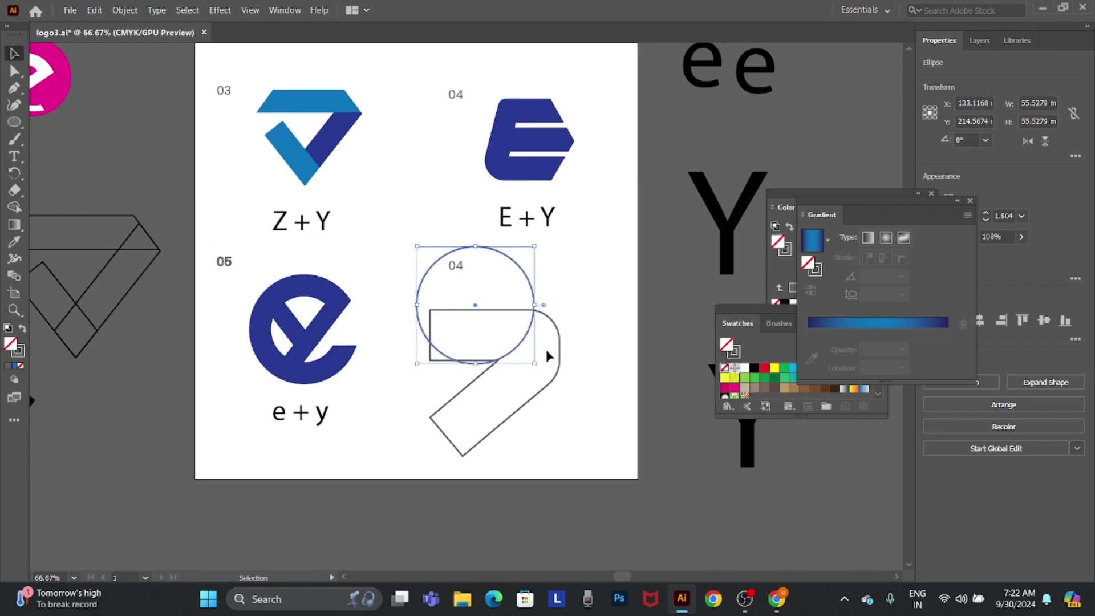
pyautogui.press('Right')
pyautogui.press('Right')
pyautogui.press('Right')
pyautogui.press('Up')
pyautogui.press('Up')
pyautogui.press('Up')
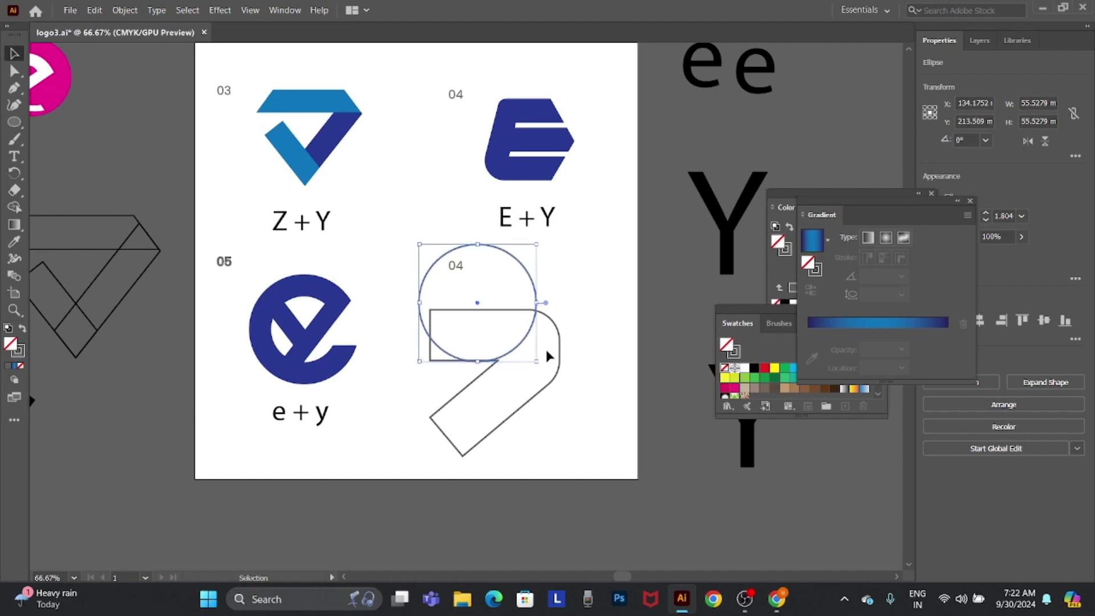
pyautogui.press('Down')
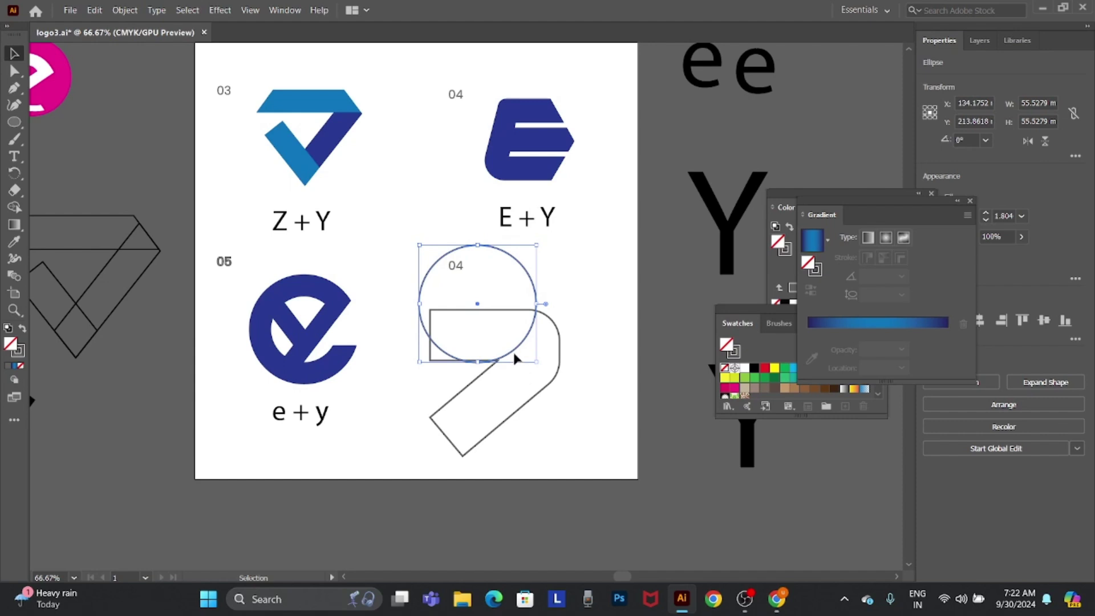
# Duplicate the circle down onto the diagonal stroke and nudge it up and right
pyautogui.moveTo(515, 358); pyautogui.dragTo(559, 469)
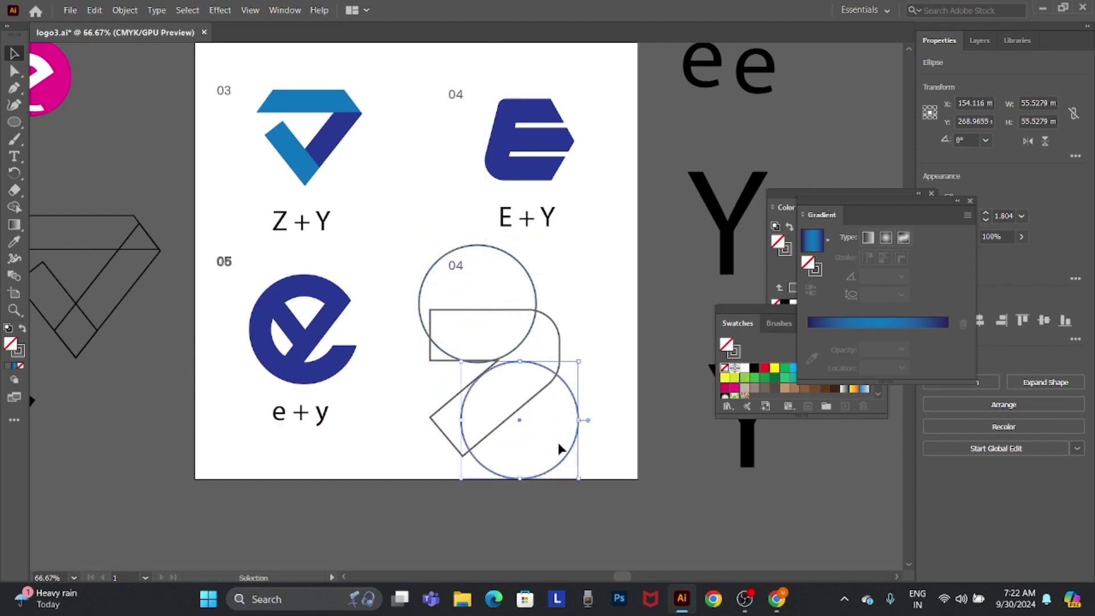
pyautogui.press('Up')
pyautogui.press('Right')
pyautogui.press('Up')
pyautogui.press('Up')
pyautogui.press('Right')
pyautogui.press('Up')
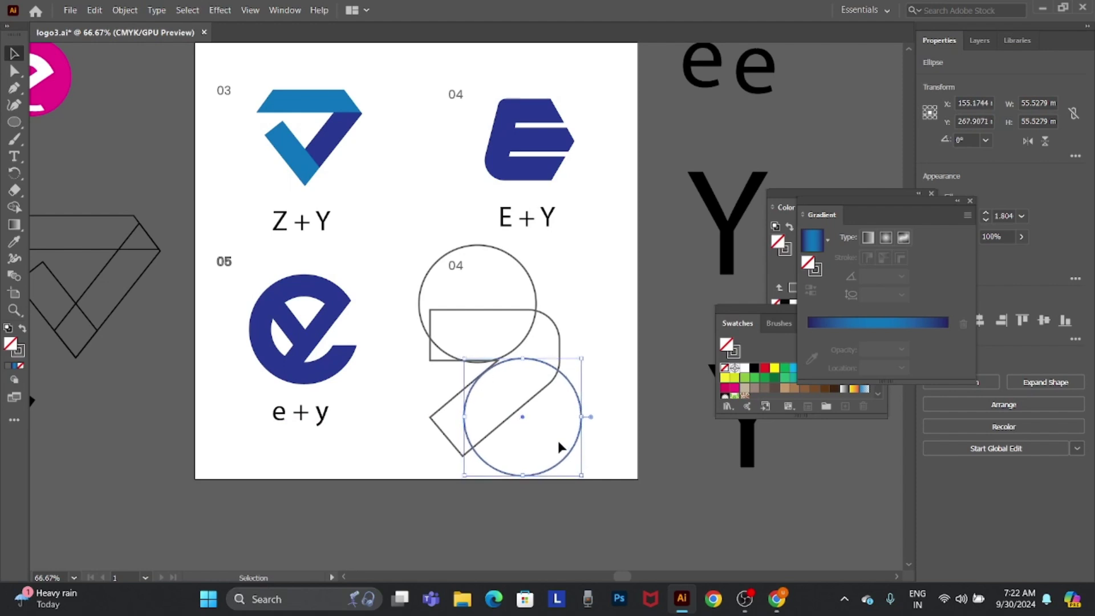
pyautogui.press('Up')
pyautogui.press('Right')
pyautogui.press('Up')
pyautogui.press('Right')
pyautogui.press('Up')
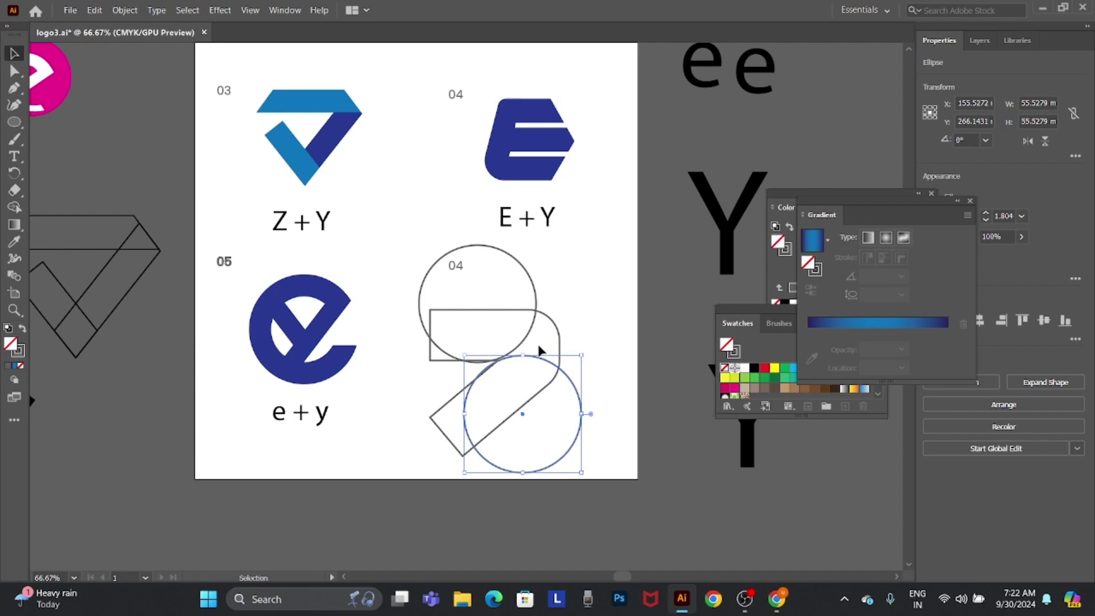
pyautogui.press('Down')
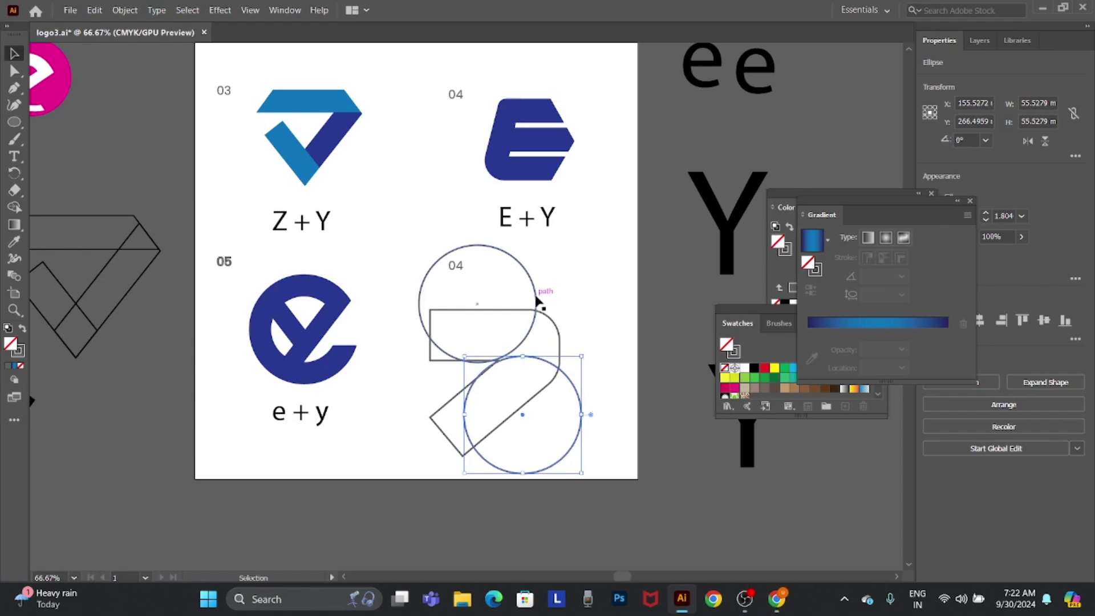
# Shift the upper circle slightly right, then marquee-select the lower concept 04 shapes
pyautogui.click(537, 298)
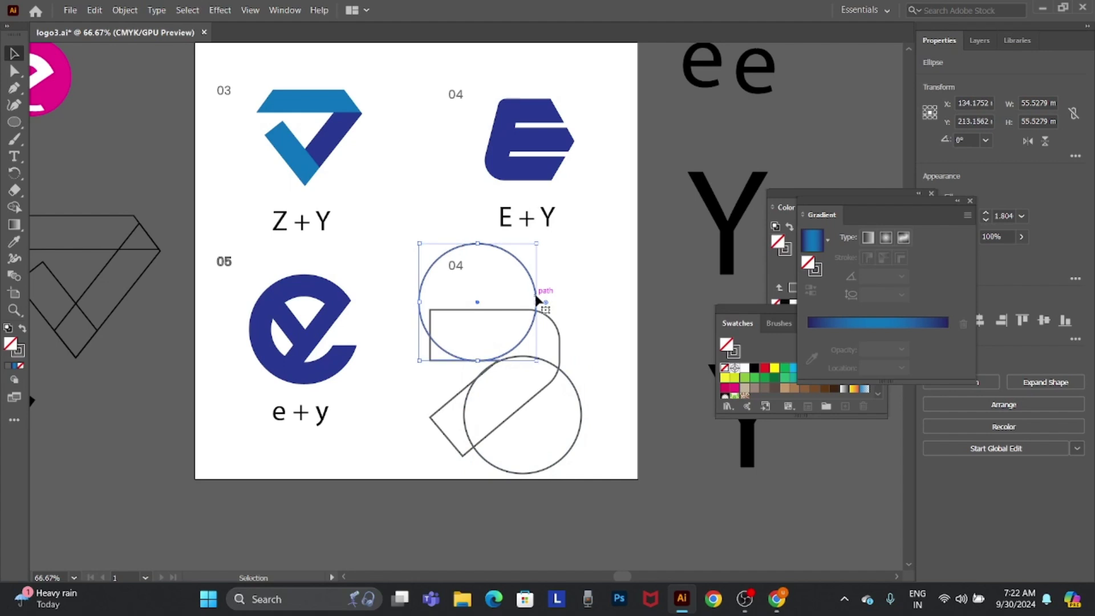
pyautogui.press('Right')
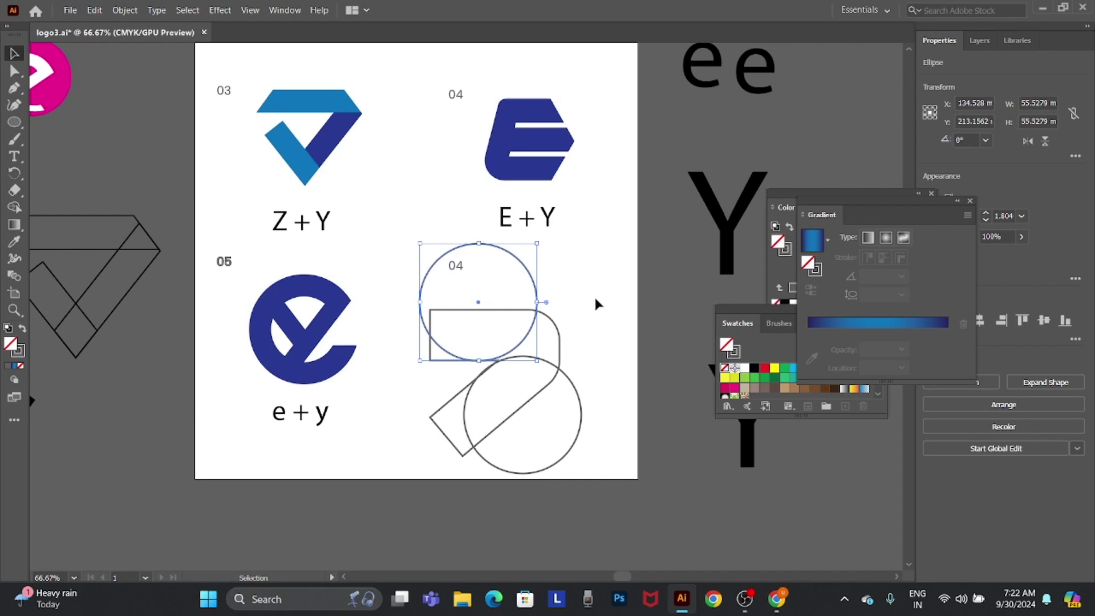
pyautogui.moveTo(596, 299)
pyautogui.mouseDown()
pyautogui.moveTo(421, 472)
pyautogui.moveTo(432, 474)
pyautogui.mouseUp()
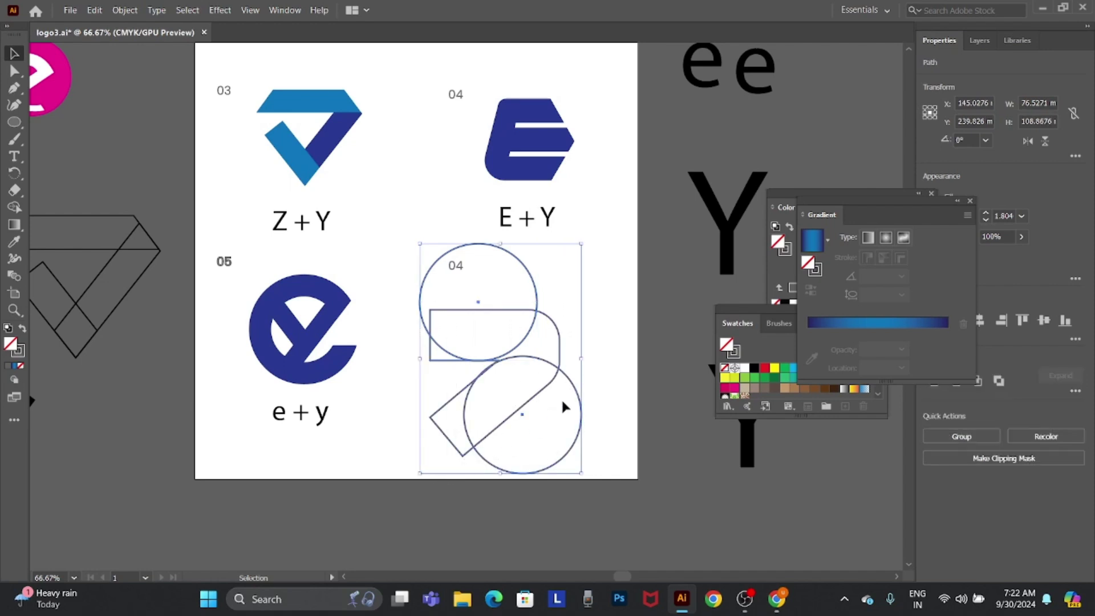
pyautogui.click(608, 330)
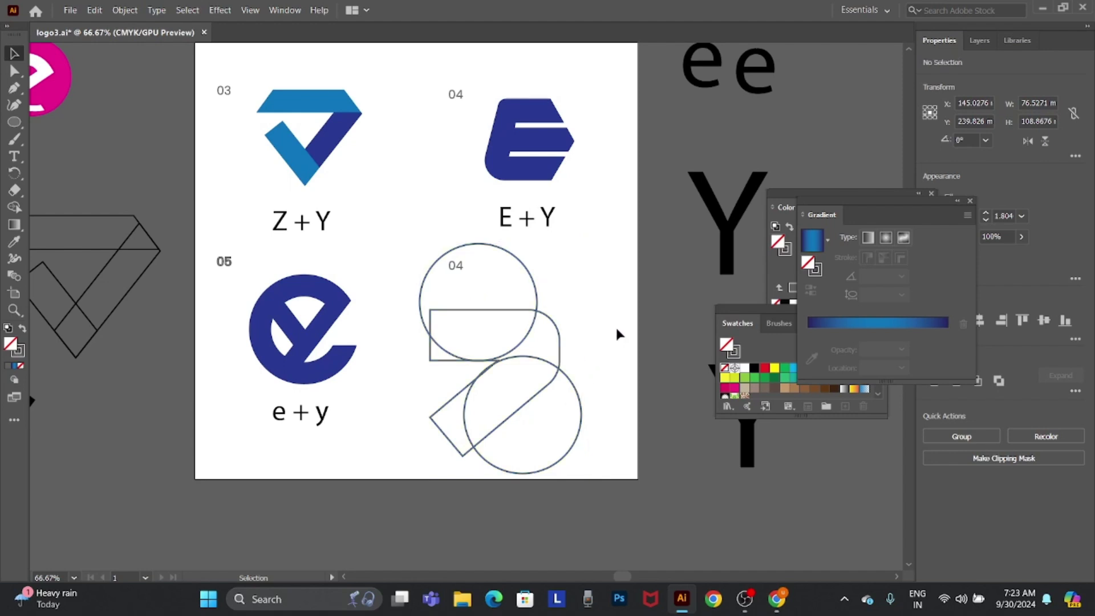
# Draw a diagonal line across the sketch through both circles
pyautogui.click(15, 123)
pyautogui.moveTo(15, 122); pyautogui.dragTo(71, 192)
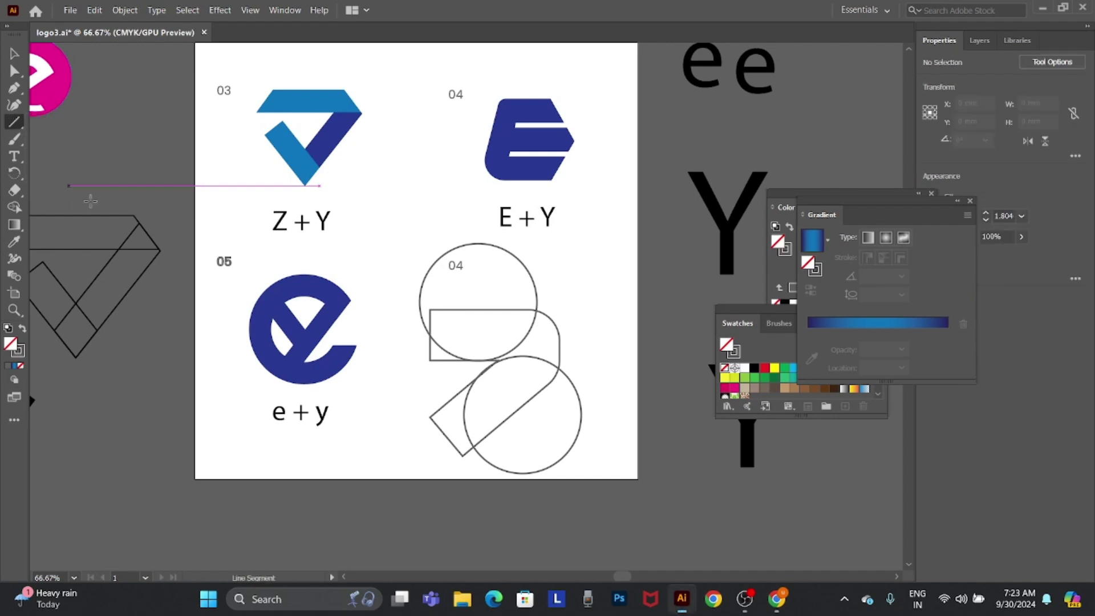
pyautogui.moveTo(485, 301); pyautogui.dragTo(557, 415)
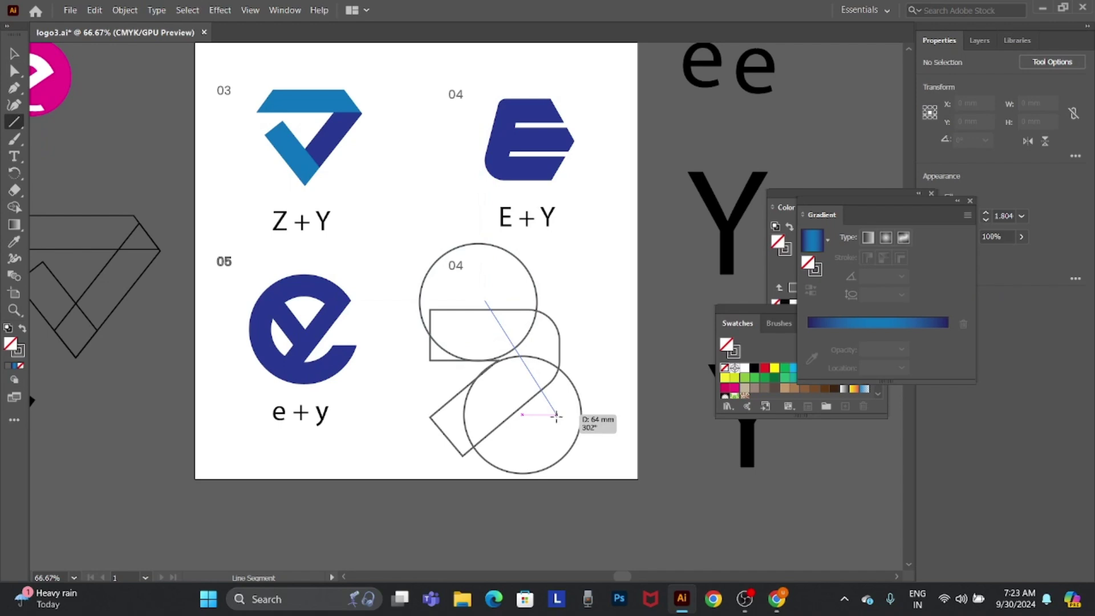
pyautogui.moveTo(556, 415); pyautogui.dragTo(557, 414)
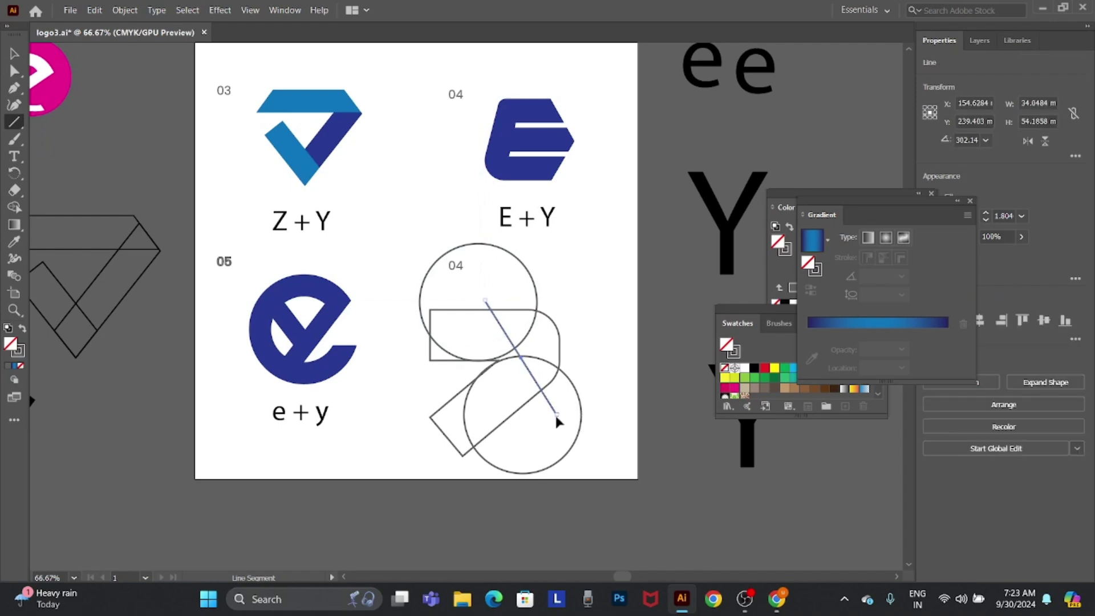
pyautogui.press('v')
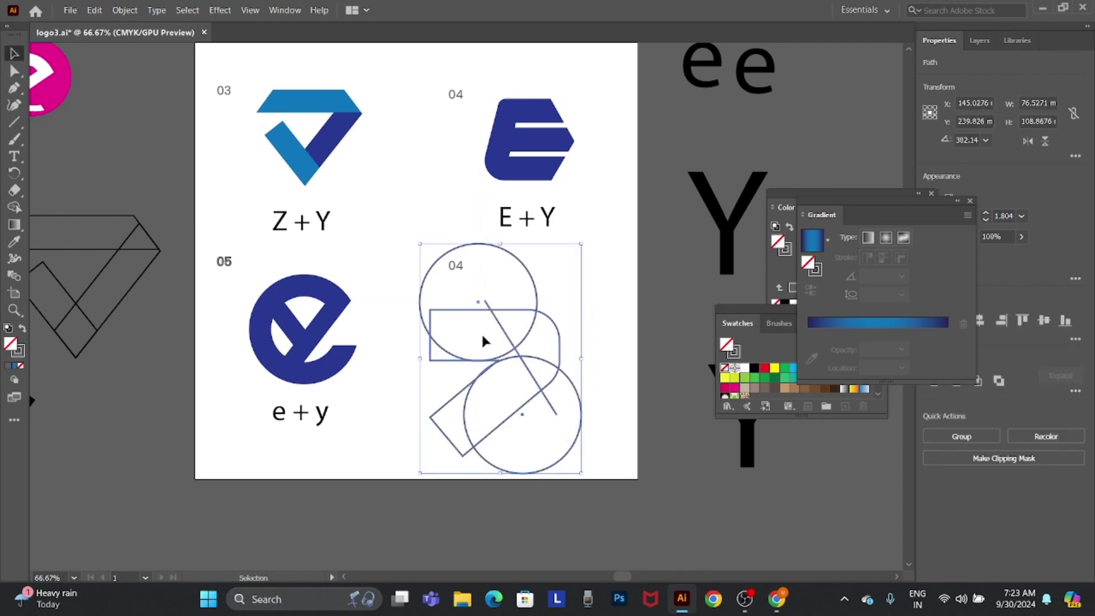
# Delete the circle and line pieces sticking out above the rectangle
pyautogui.click(14, 210)
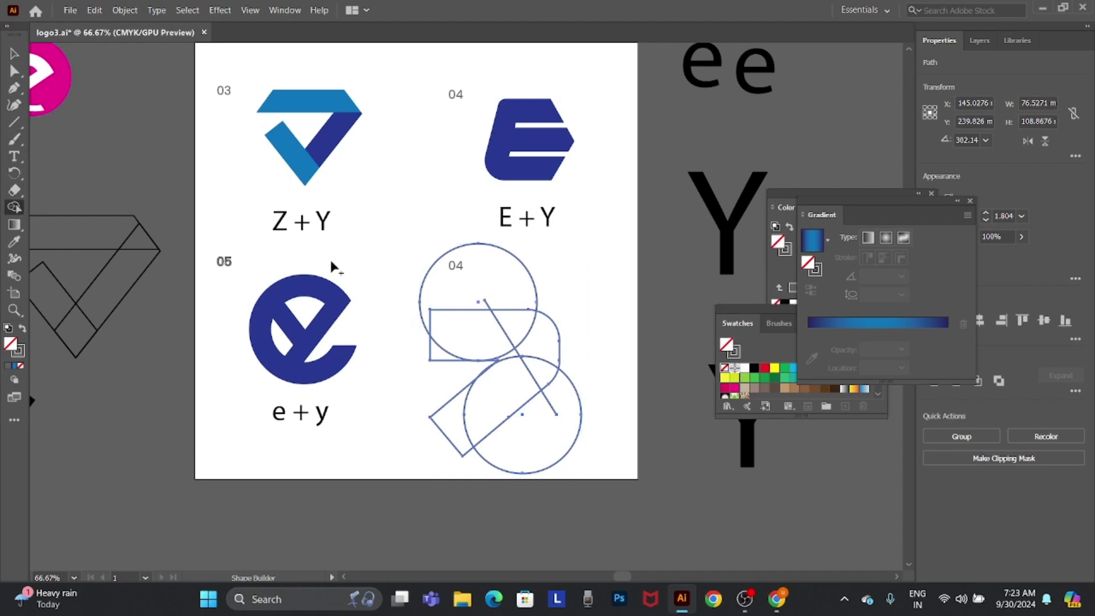
pyautogui.keyDown('alt'); pyautogui.click(453, 285); pyautogui.keyUp('alt')
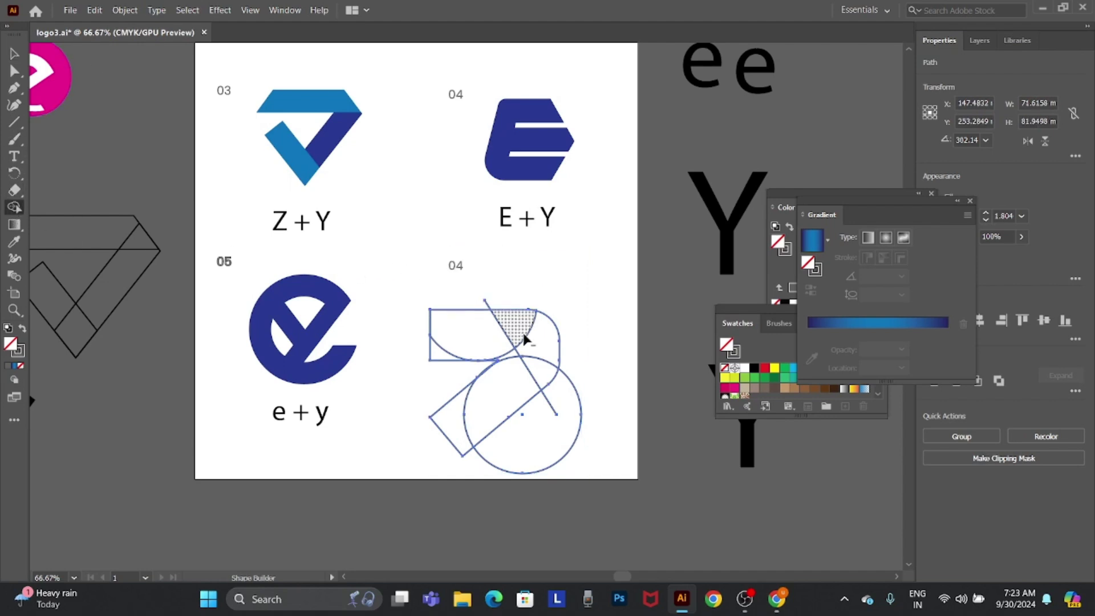
pyautogui.moveTo(511, 332); pyautogui.dragTo(468, 348)
pyautogui.hotkey('ctrl', 'z')
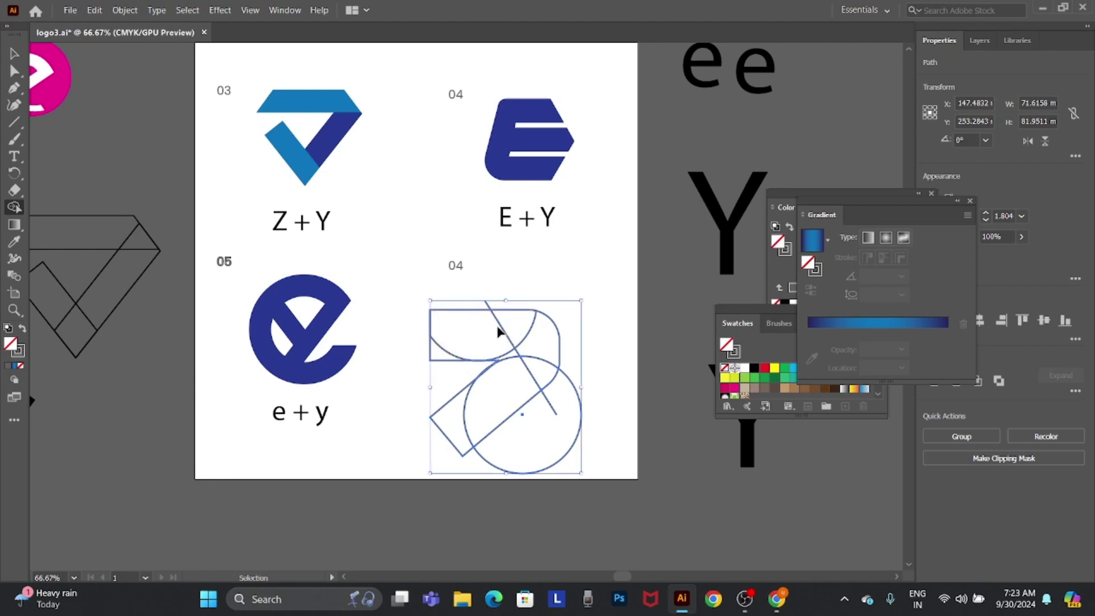
pyautogui.keyDown('alt'); pyautogui.click(485, 304); pyautogui.keyUp('alt')
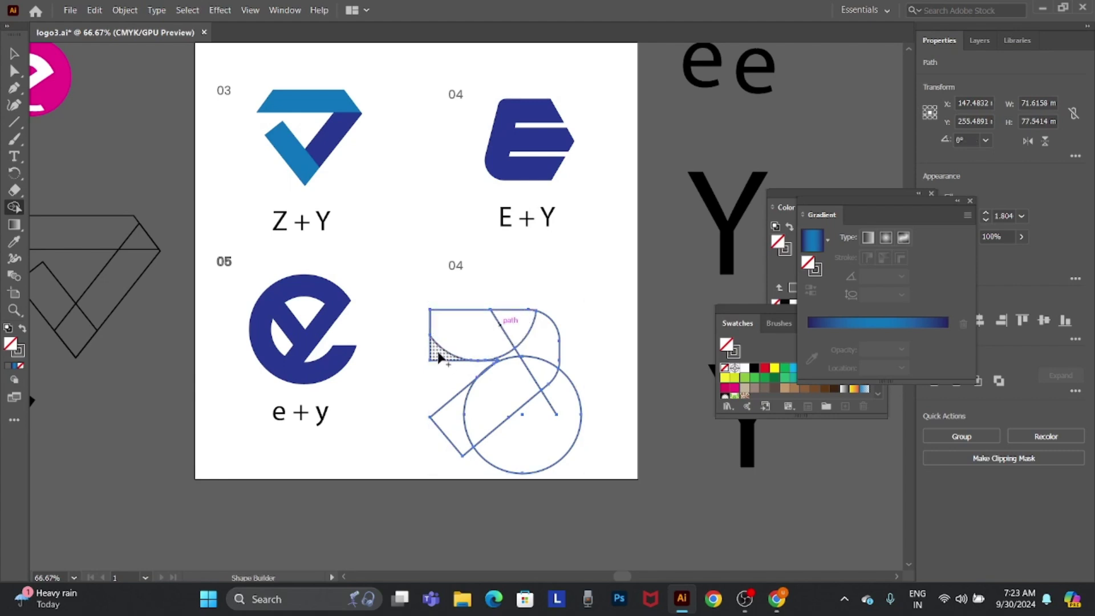
# Zoom in and merge the thin sliver and lower wedge regions together
pyautogui.press('z')
pyautogui.click(485, 371)
pyautogui.click(423, 310)
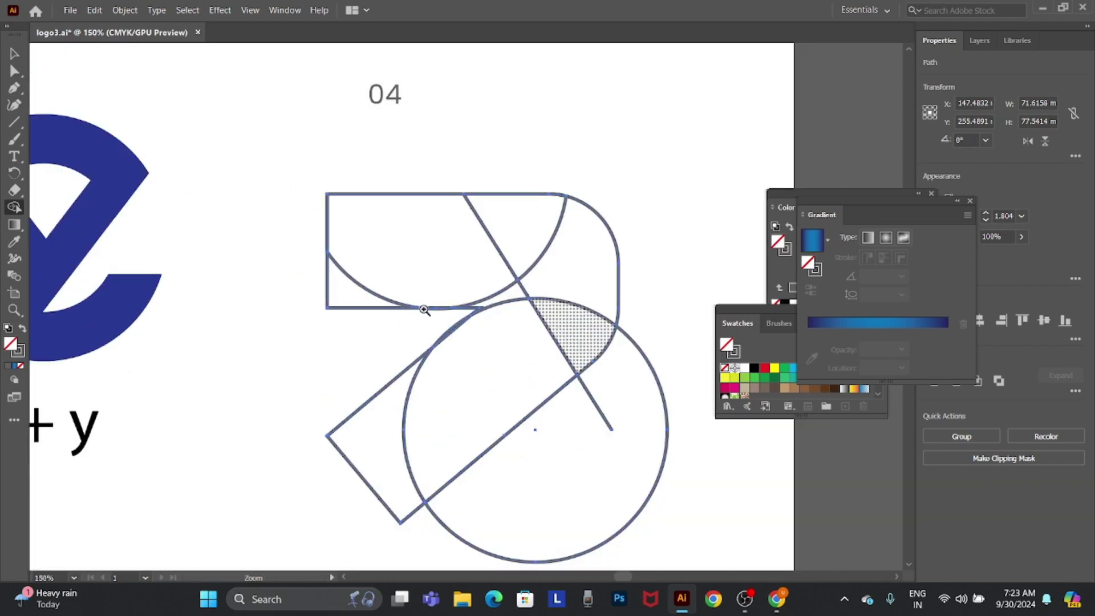
pyautogui.click(523, 327)
pyautogui.hotkey('shift', 'm')
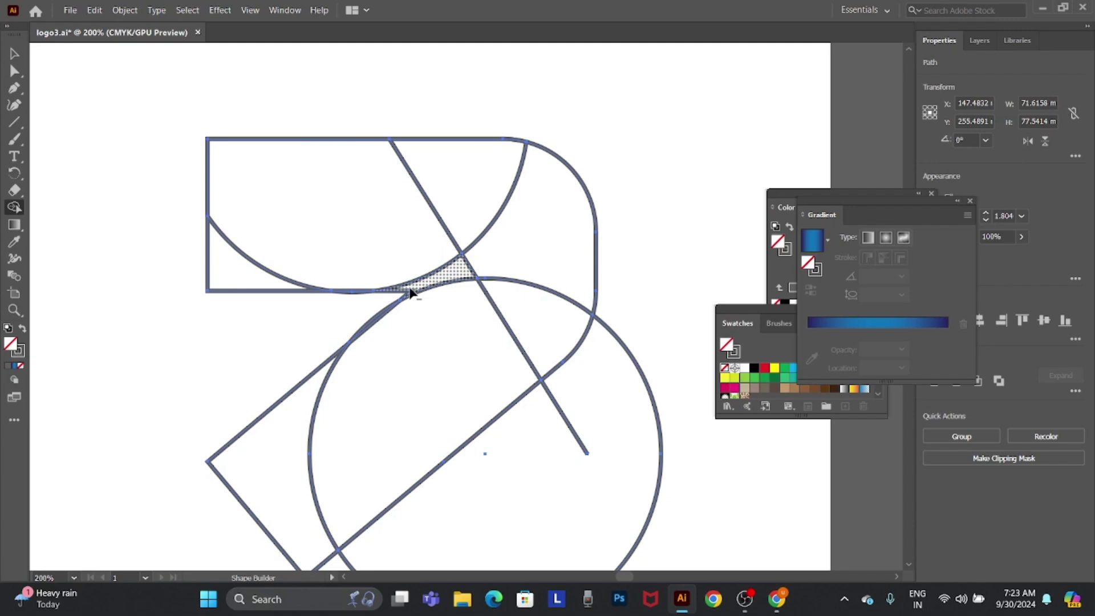
pyautogui.click(380, 303)
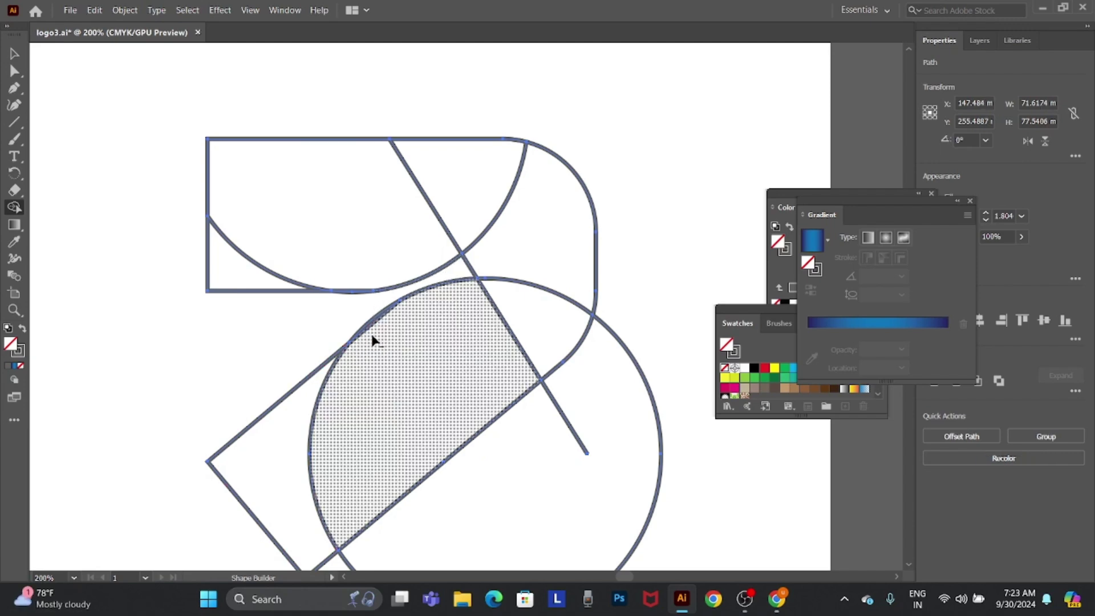
pyautogui.click(383, 323)
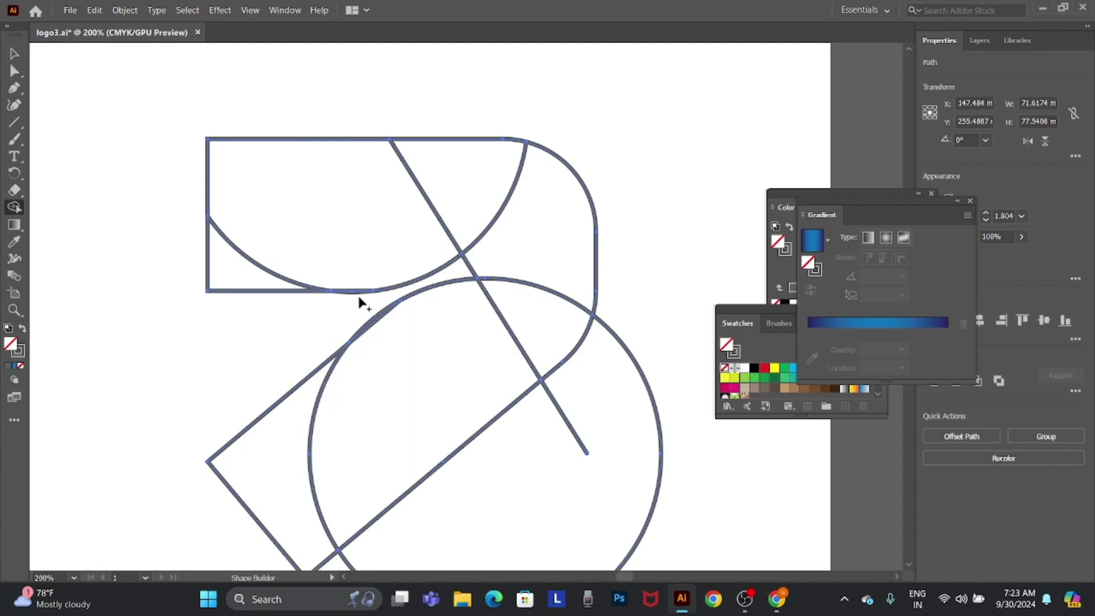
pyautogui.click(377, 324)
pyautogui.moveTo(355, 390); pyautogui.dragTo(310, 427)
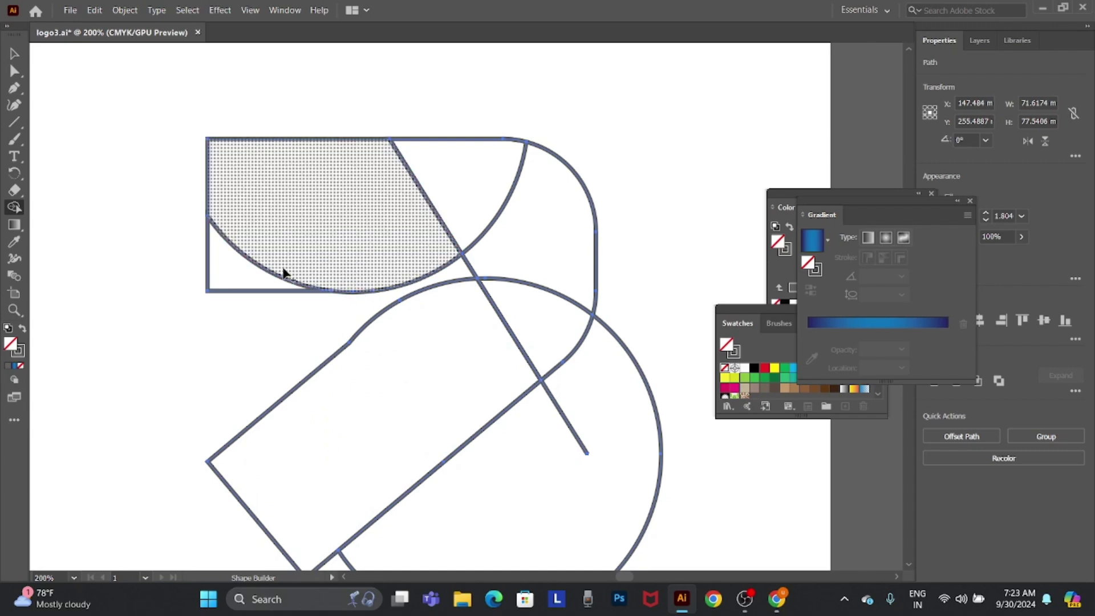
pyautogui.moveTo(244, 279); pyautogui.dragTo(284, 269)
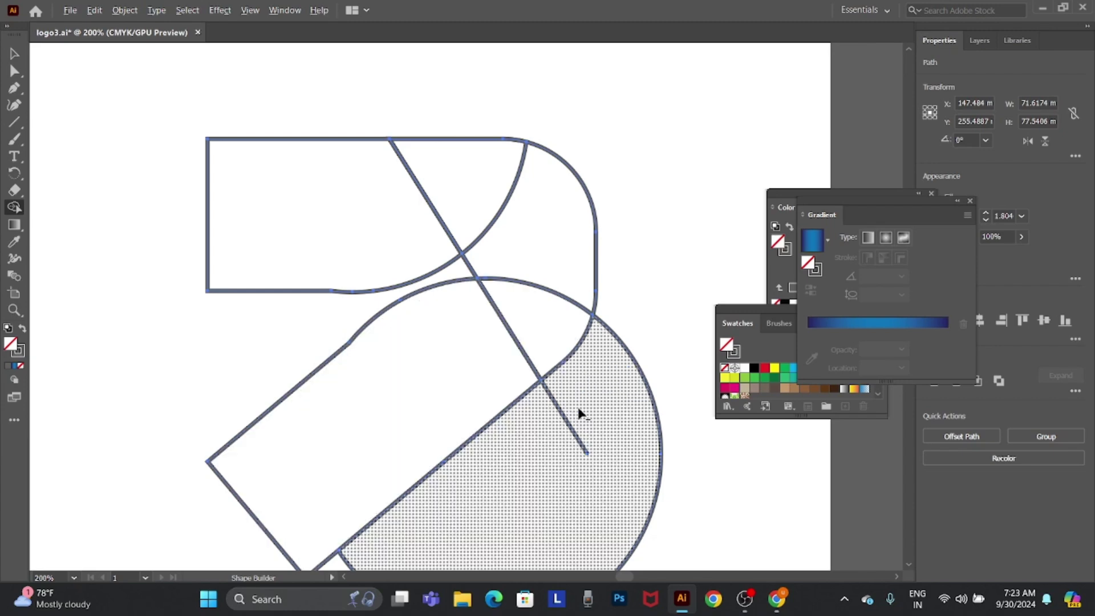
# Delete the lower-right semicircle and merge the diagonal, curved and rectangle pieces into one shape
pyautogui.keyDown('alt'); pyautogui.click(594, 399); pyautogui.keyUp('alt')
pyautogui.scroll(-2, 544, 439)
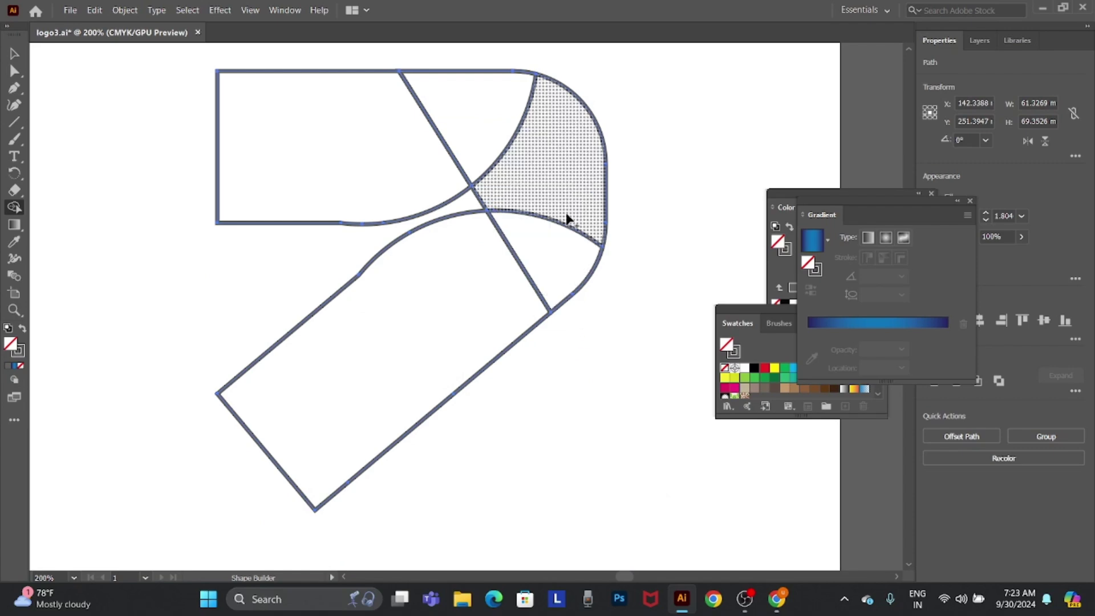
pyautogui.moveTo(506, 267); pyautogui.dragTo(536, 200)
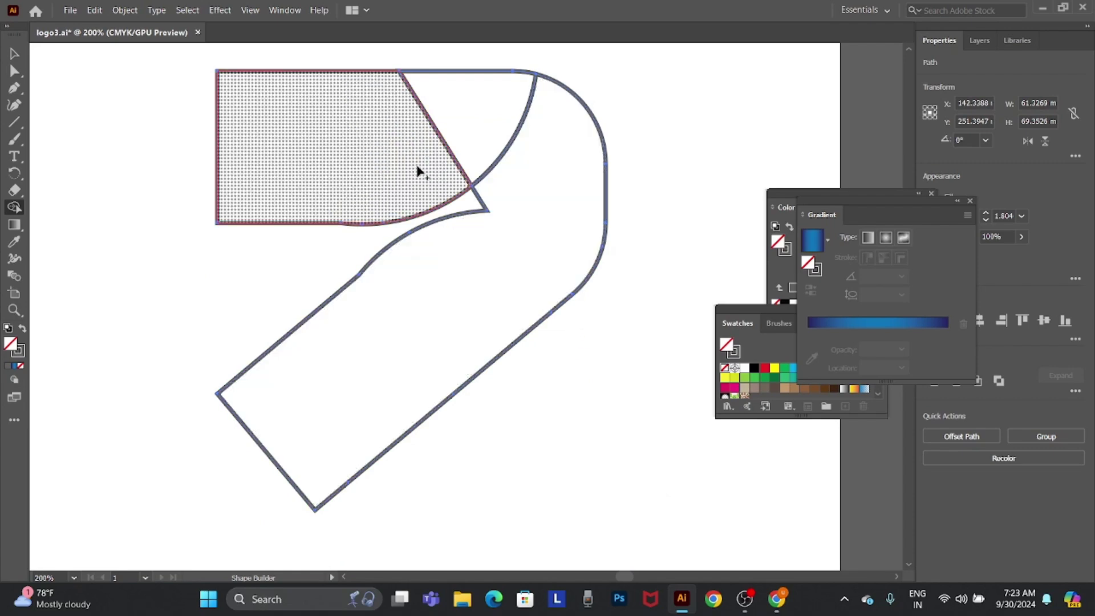
pyautogui.moveTo(418, 171); pyautogui.dragTo(528, 171)
pyautogui.moveTo(591, 343); pyautogui.dragTo(661, 405)
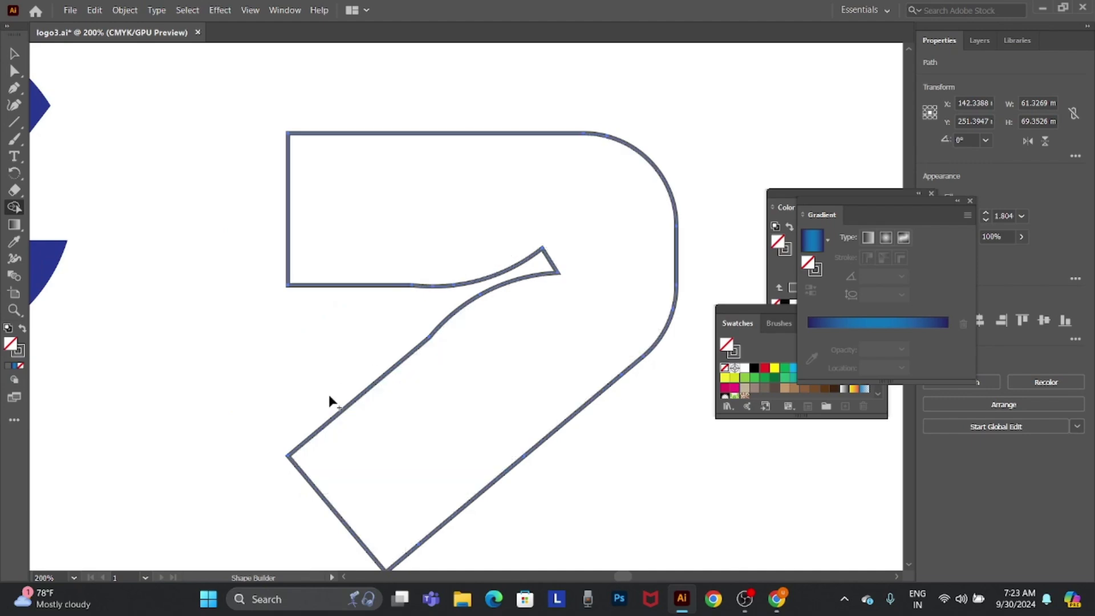
pyautogui.keyDown('ctrl'); pyautogui.click(486, 366); pyautogui.keyUp('ctrl')
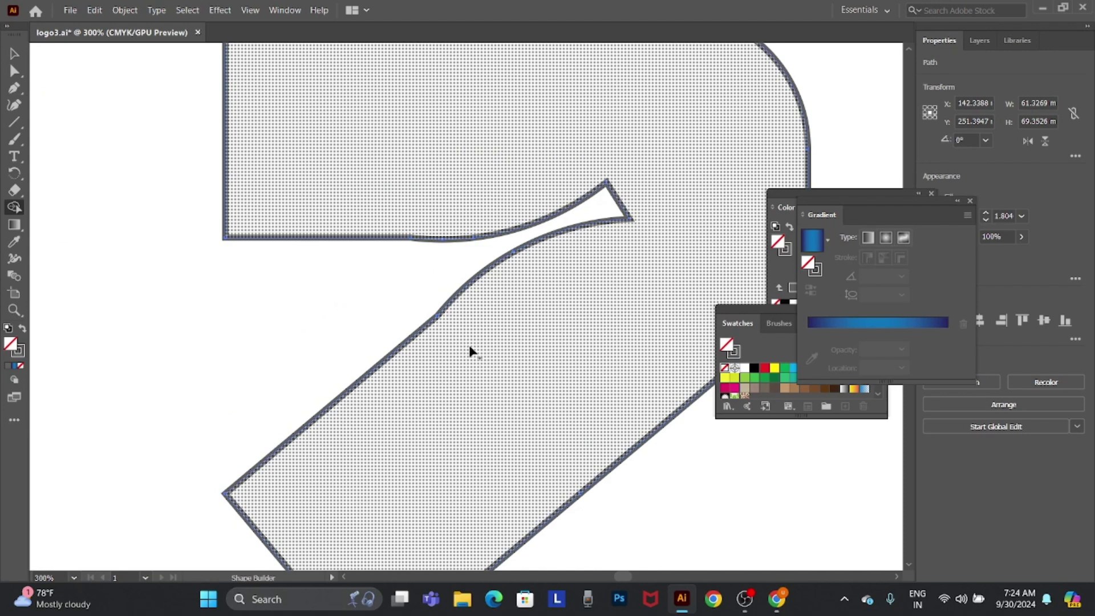
# Remove two extra anchors from the 7 outline and adjust the notch tip points
pyautogui.press('p')
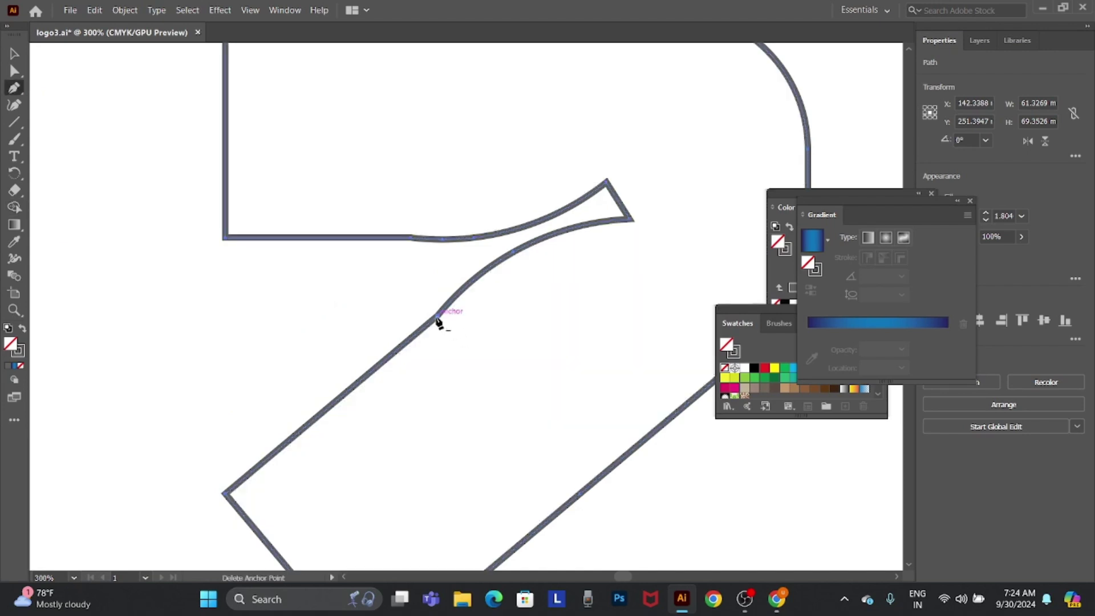
pyautogui.click(437, 317)
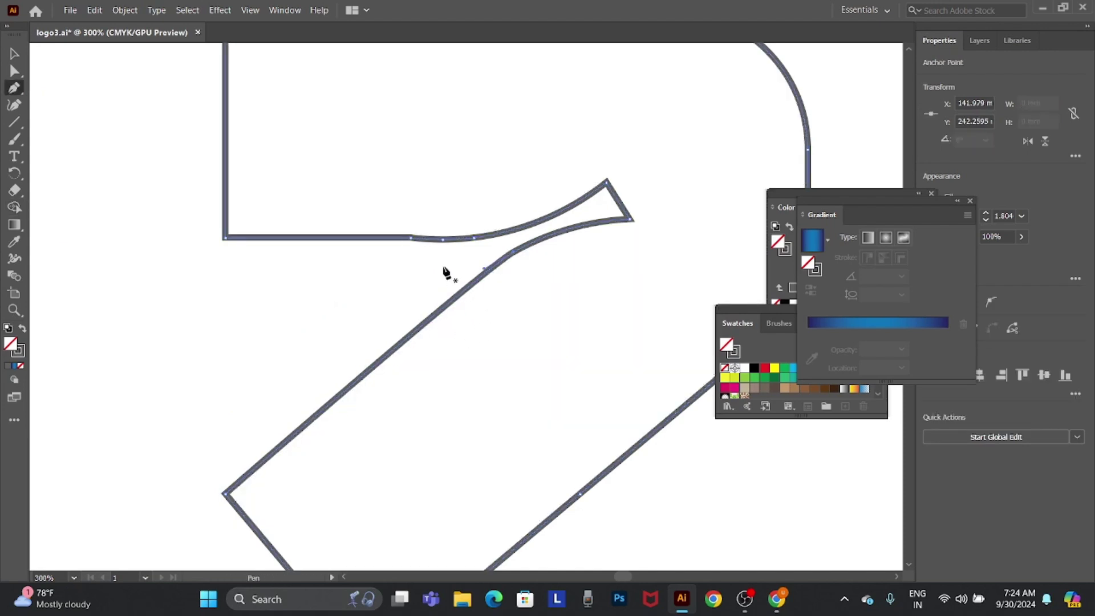
pyautogui.click(409, 238)
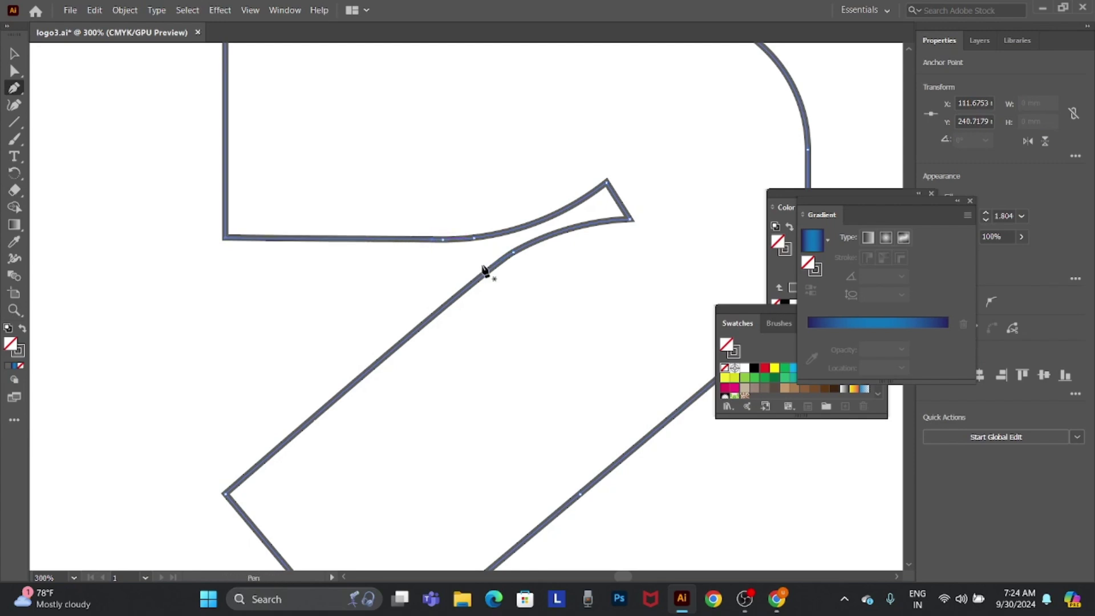
pyautogui.scroll(3, 582, 468)
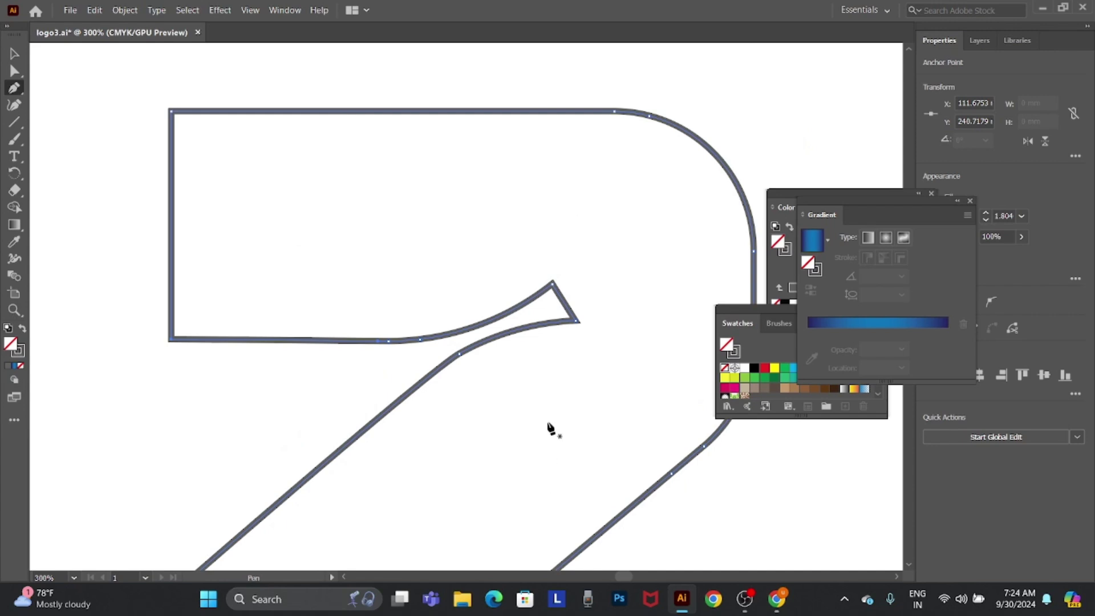
pyautogui.press('a')
pyautogui.moveTo(553, 282); pyautogui.dragTo(557, 280)
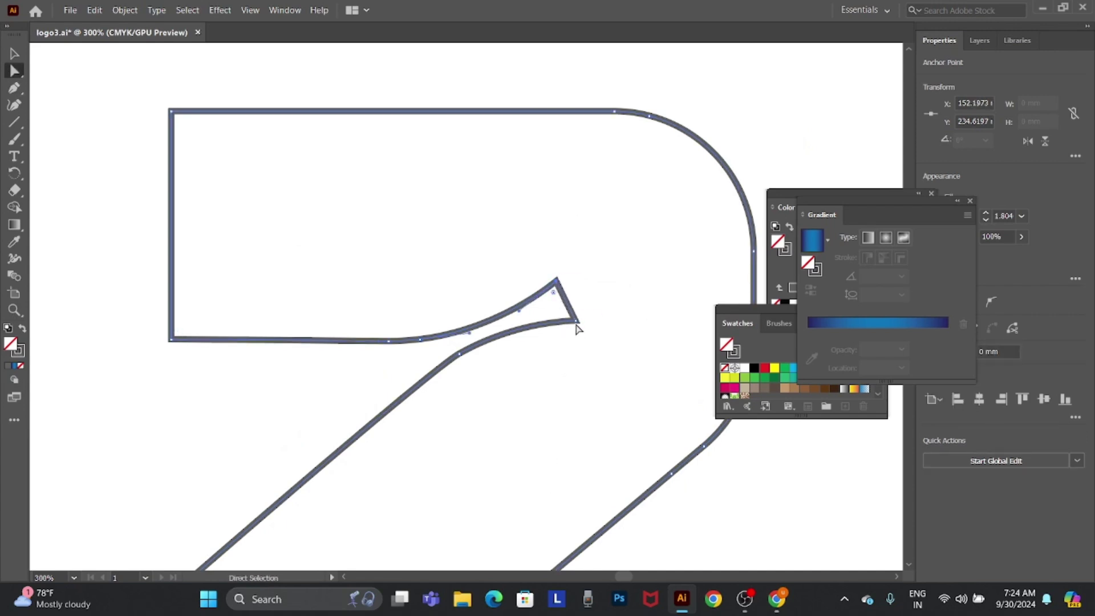
pyautogui.moveTo(576, 327); pyautogui.dragTo(573, 323)
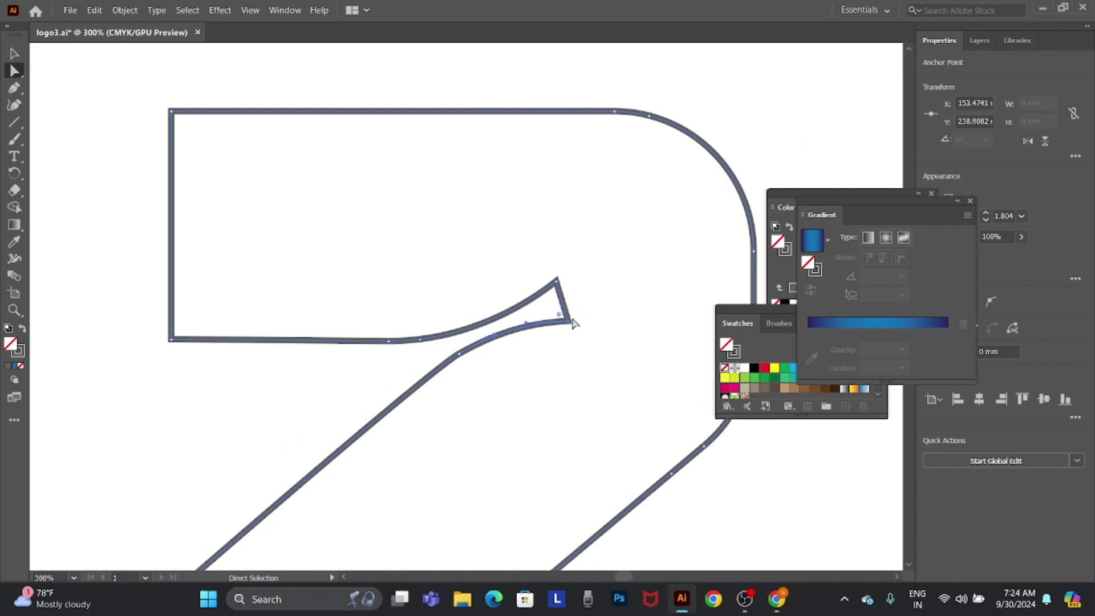
pyautogui.press('v')
pyautogui.click(802, 112)
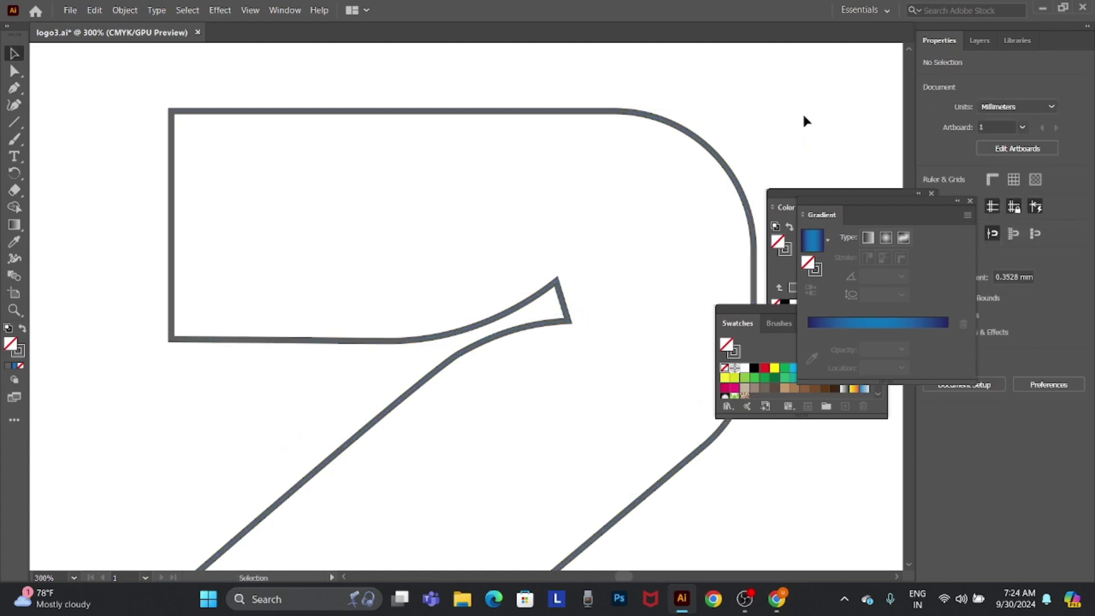
# Zoom in on the inner junction and delete its kink anchor point
pyautogui.hotkey('ctrl', '-')
pyautogui.hotkey('ctrl', '-')
pyautogui.hotkey('ctrl', '-')
pyautogui.hotkey('ctrl', '-')
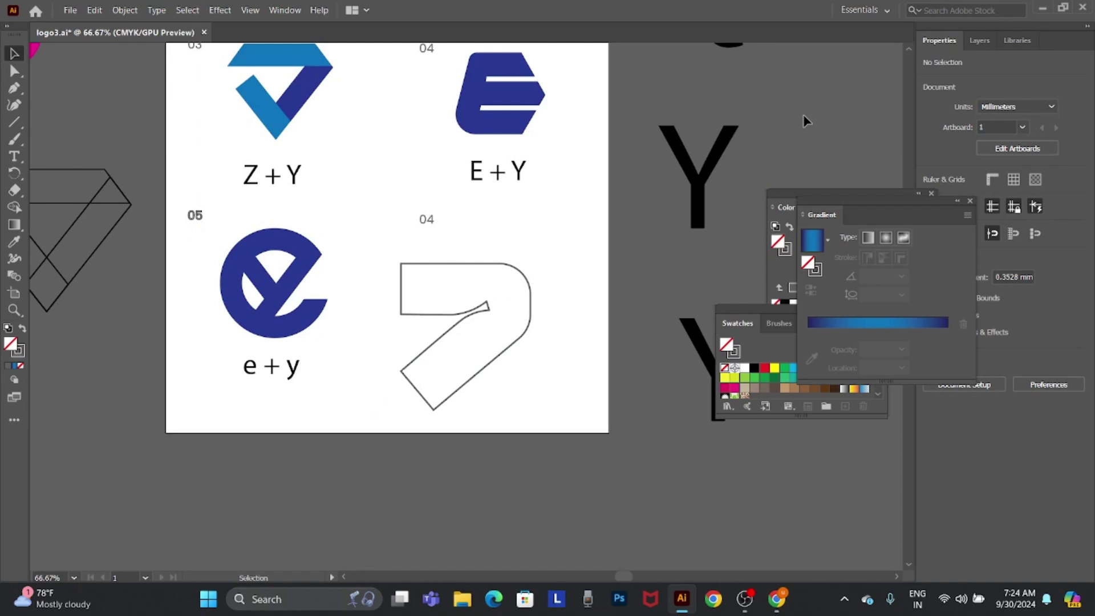
pyautogui.click(481, 318)
pyautogui.click(462, 282)
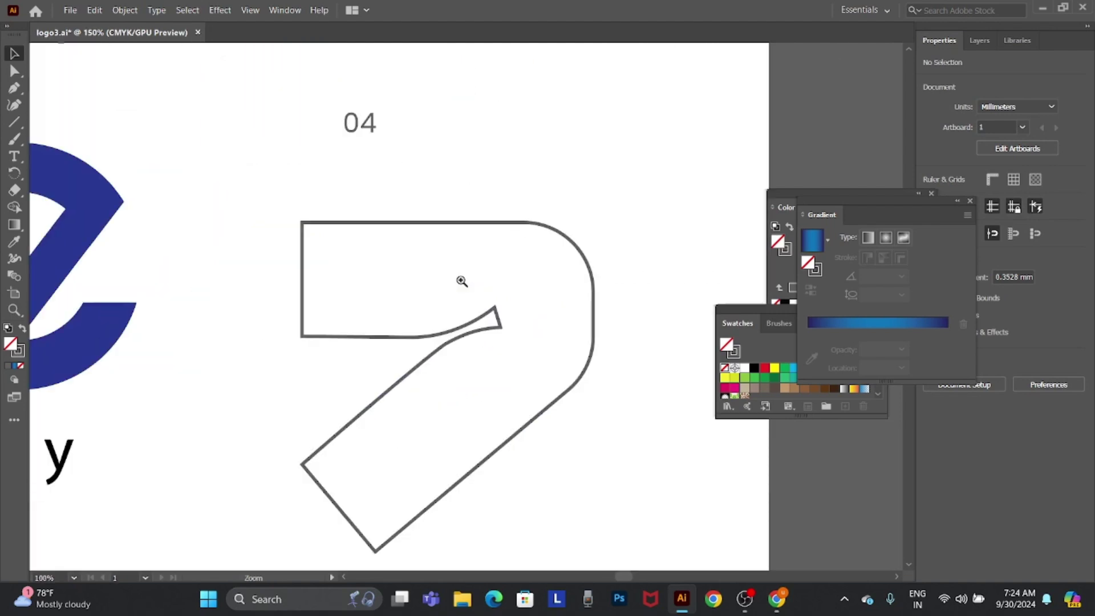
pyautogui.click(482, 311)
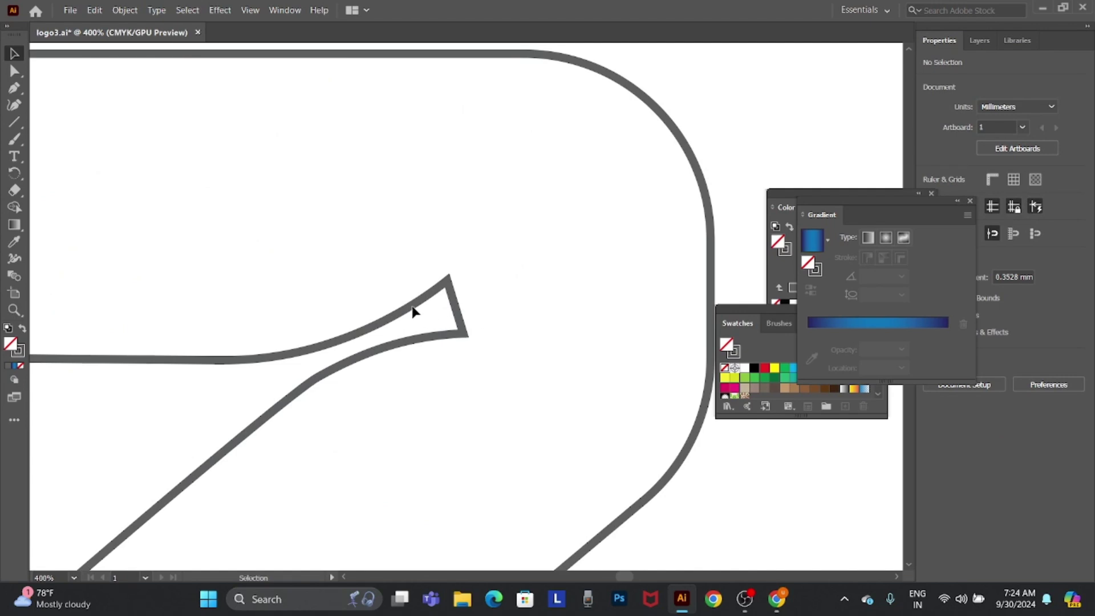
pyautogui.click(413, 311)
pyautogui.moveTo(399, 375); pyautogui.dragTo(460, 369)
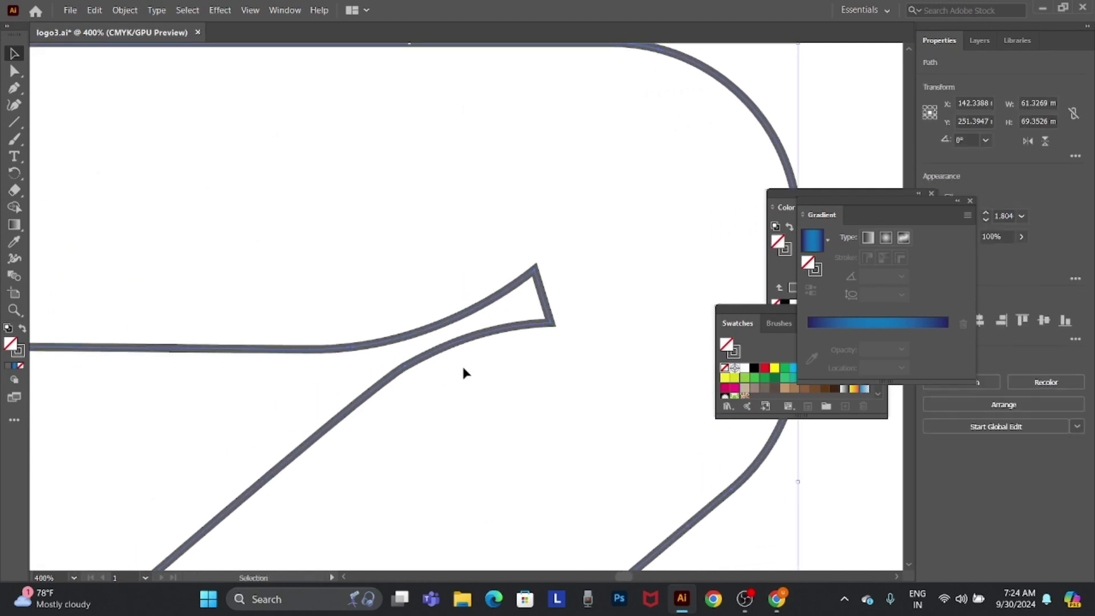
pyautogui.press('a')
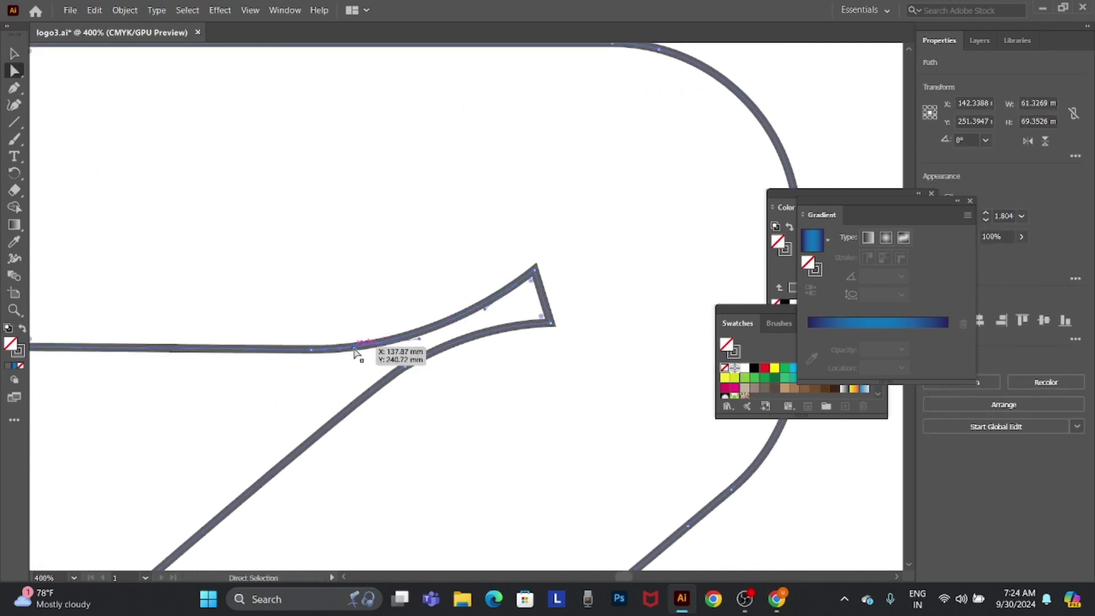
pyautogui.moveTo(355, 348); pyautogui.dragTo(377, 352)
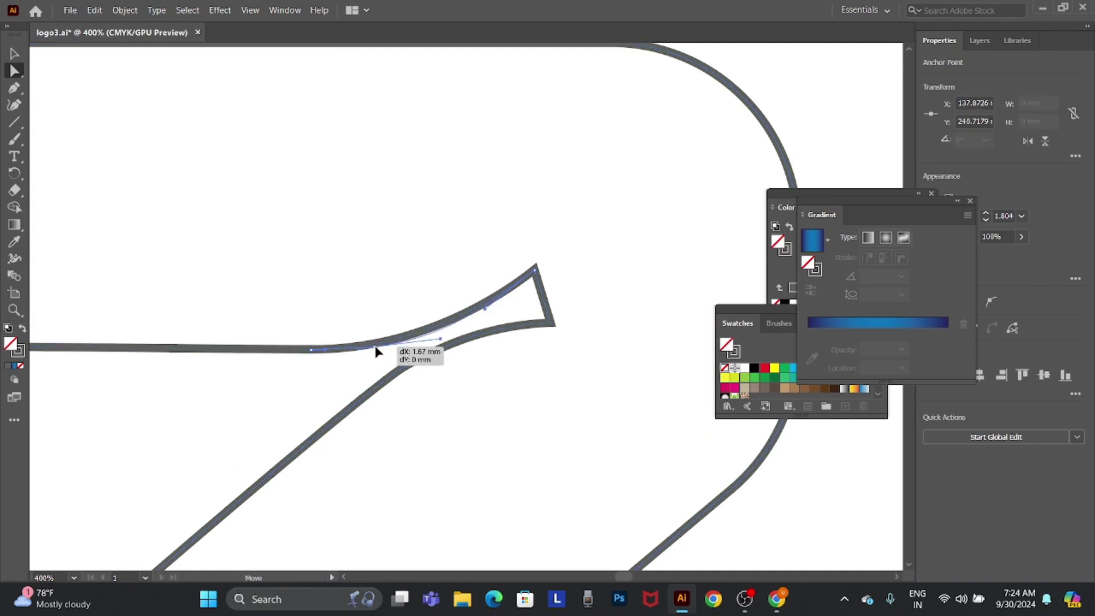
pyautogui.moveTo(376, 352); pyautogui.dragTo(412, 361)
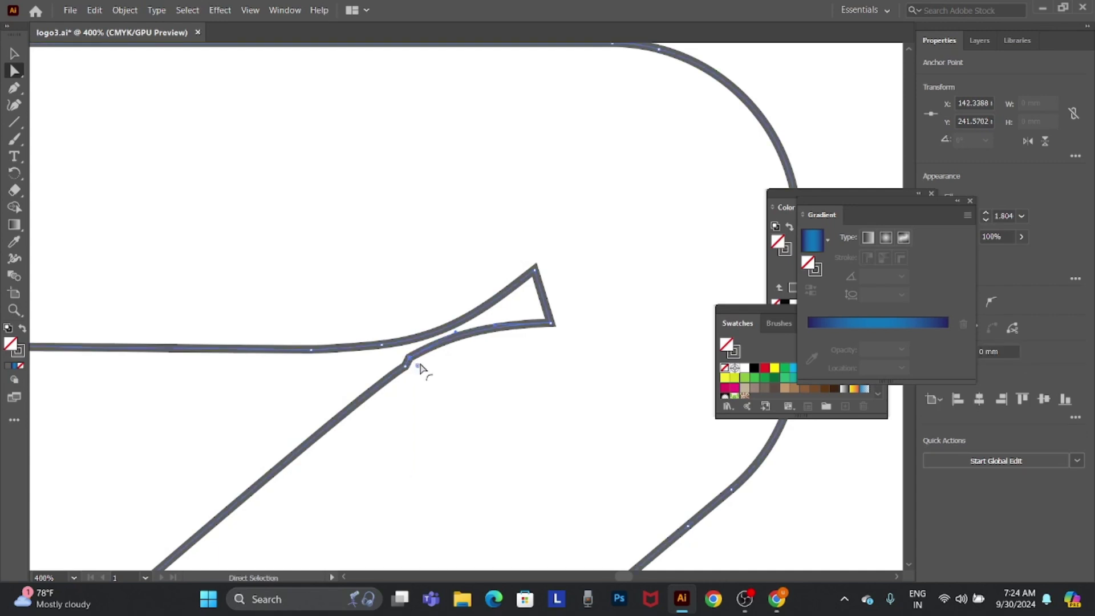
pyautogui.press('Delete')
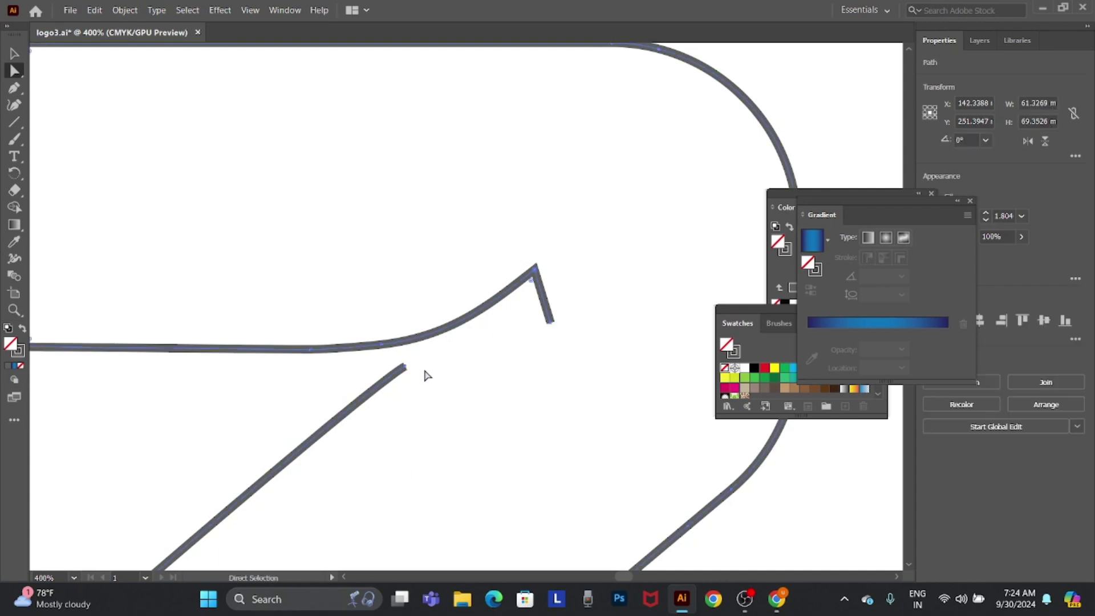
# Reconnect the open ends and smooth the inner curves into a sharp-pointed notch
pyautogui.press('p')
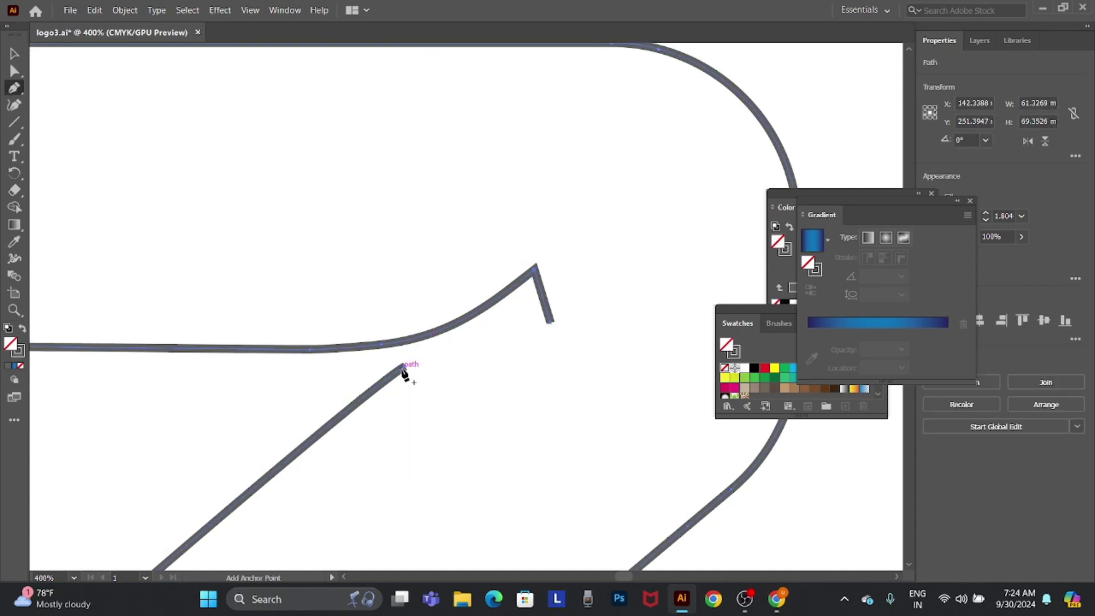
pyautogui.click(416, 365)
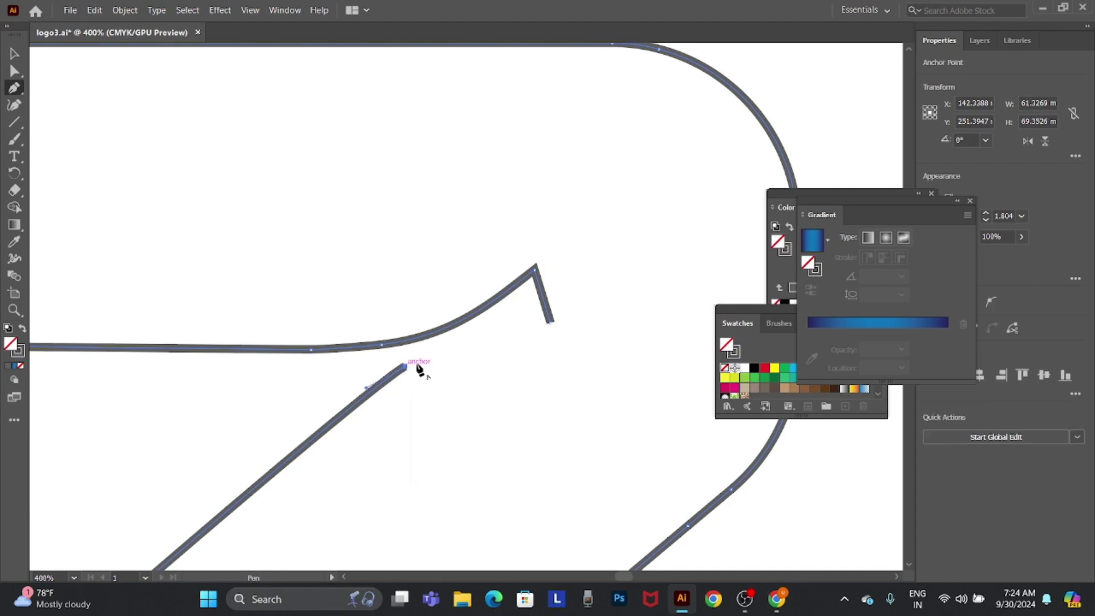
pyautogui.click(551, 323)
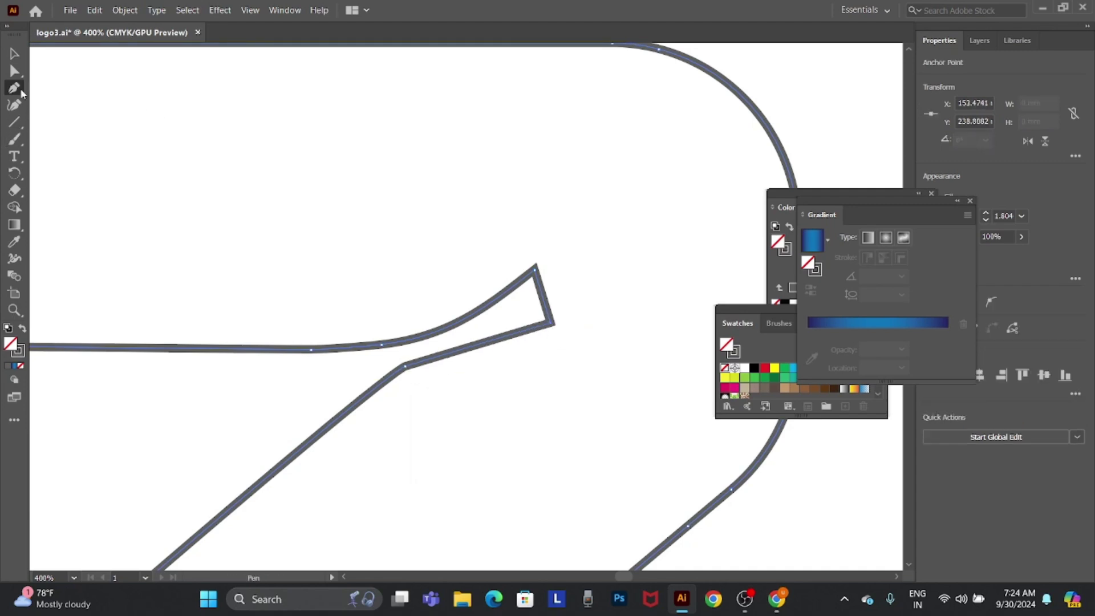
pyautogui.click(14, 105)
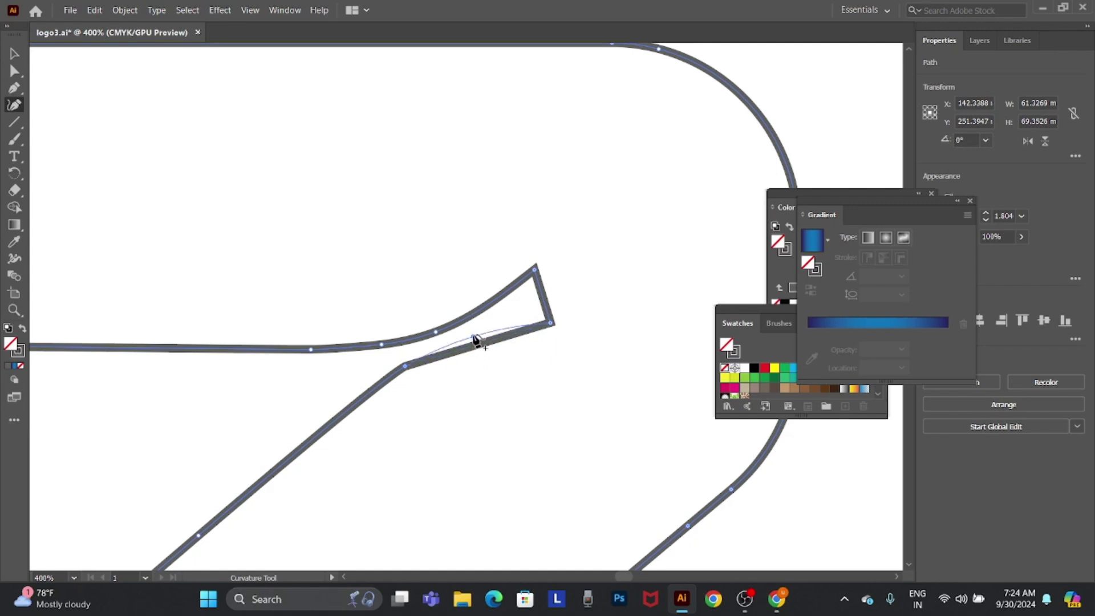
pyautogui.moveTo(474, 347); pyautogui.dragTo(477, 338)
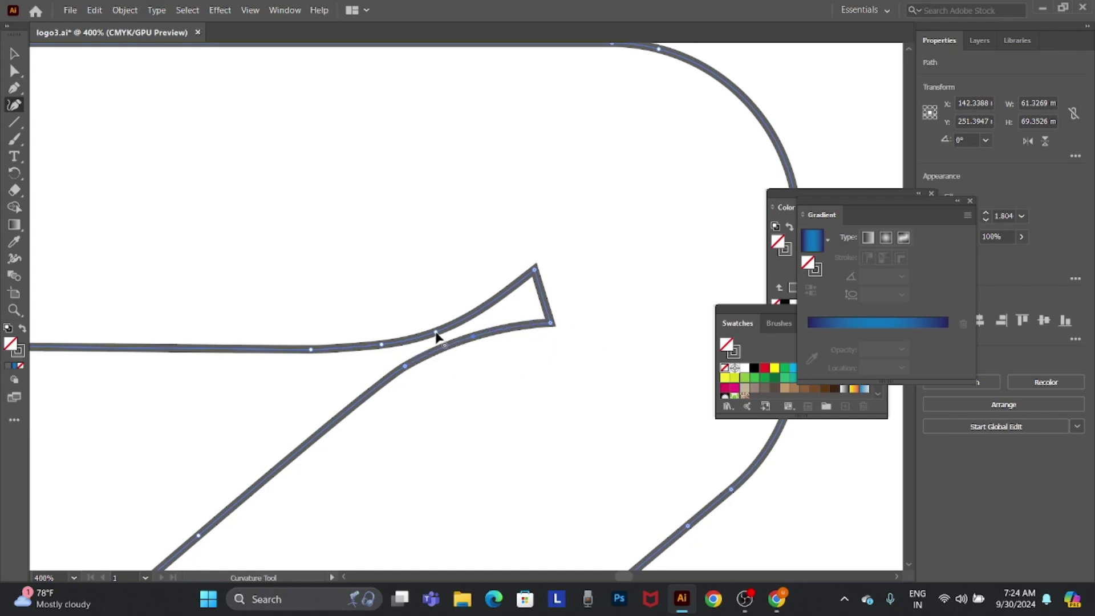
pyautogui.moveTo(438, 334)
pyautogui.mouseDown()
pyautogui.moveTo(405, 341)
pyautogui.moveTo(446, 333)
pyautogui.mouseUp()
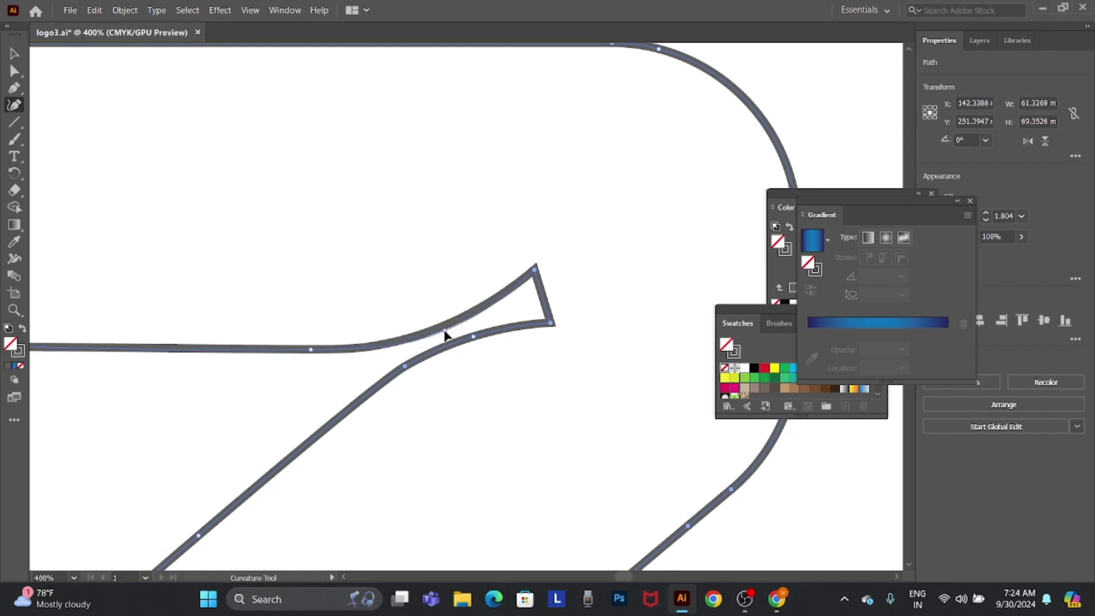
pyautogui.doubleClick(530, 280)
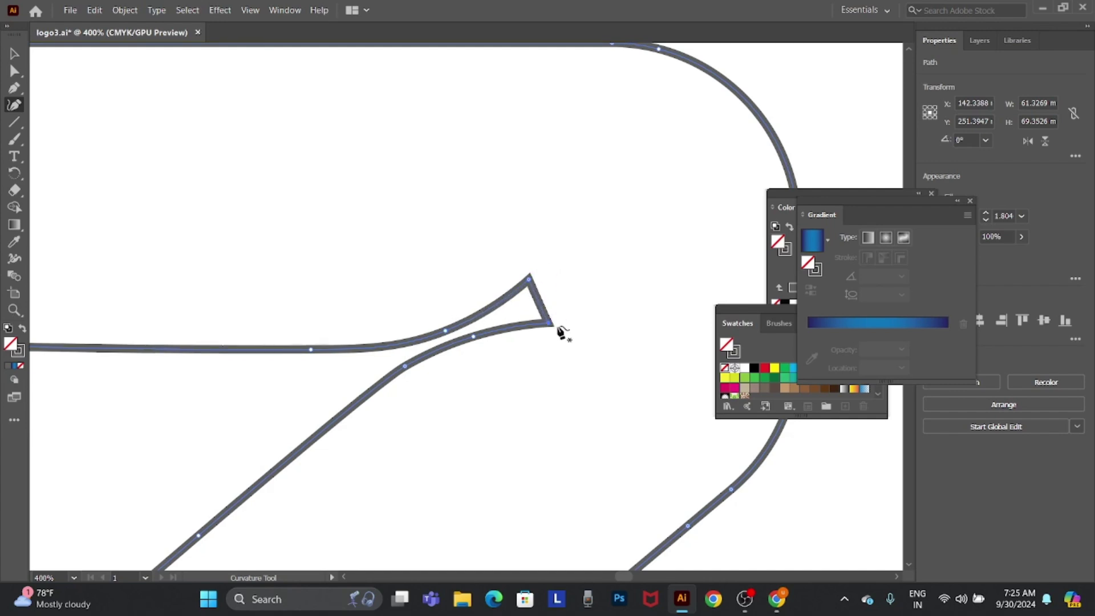
pyautogui.hotkey('ctrl', '-')
pyautogui.hotkey('ctrl', '-')
pyautogui.hotkey('ctrl', '-')
pyautogui.hotkey('ctrl', '-')
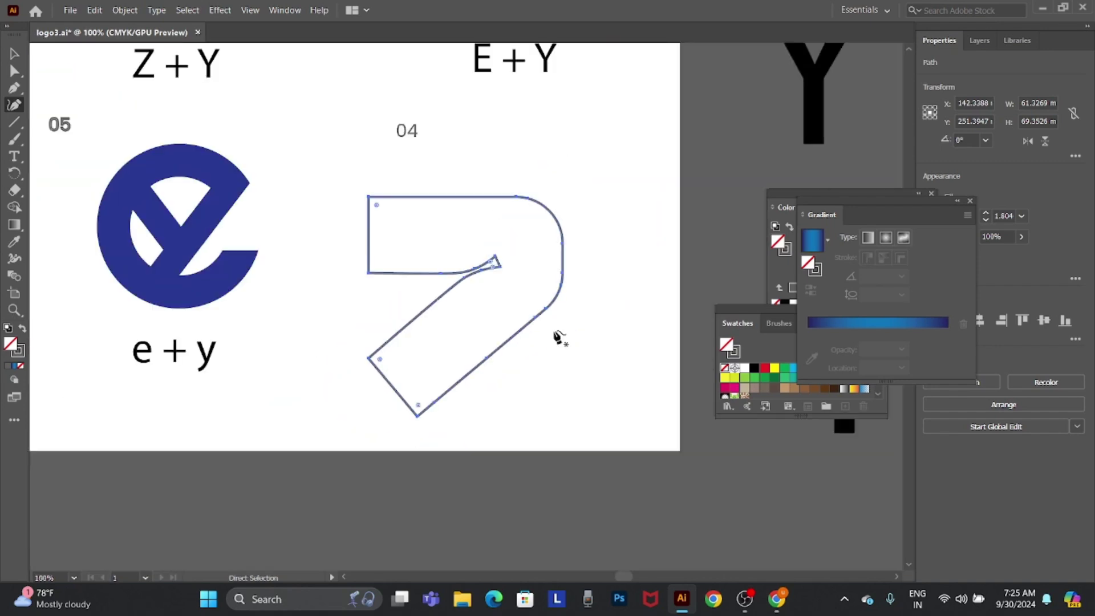
# Fill the concept 04 mark with the navy blue sampled from the e logo
pyautogui.press('v')
pyautogui.click(606, 364)
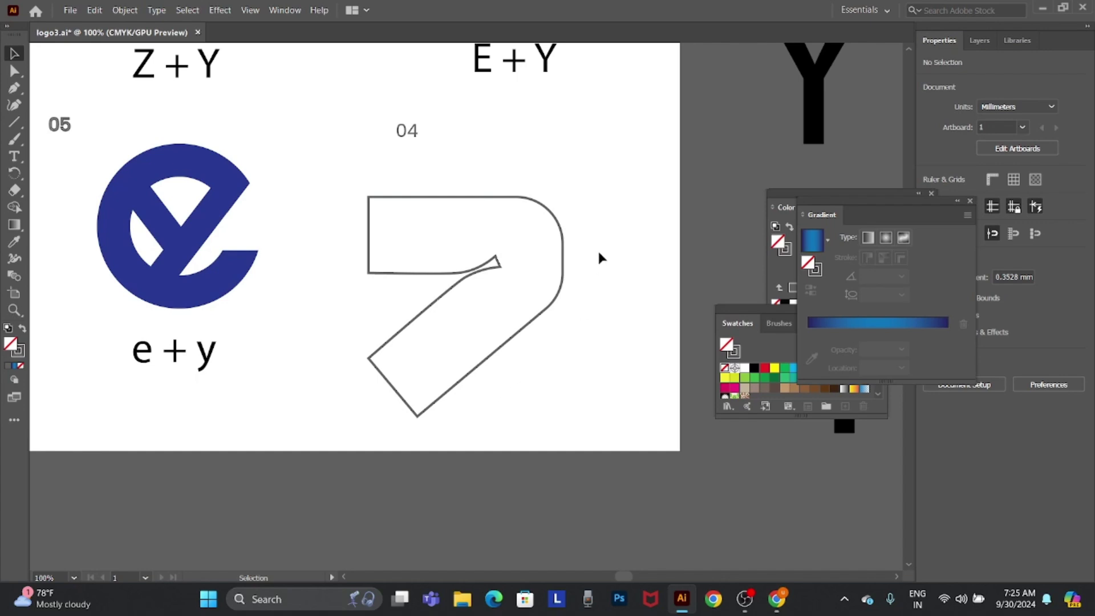
pyautogui.click(565, 263)
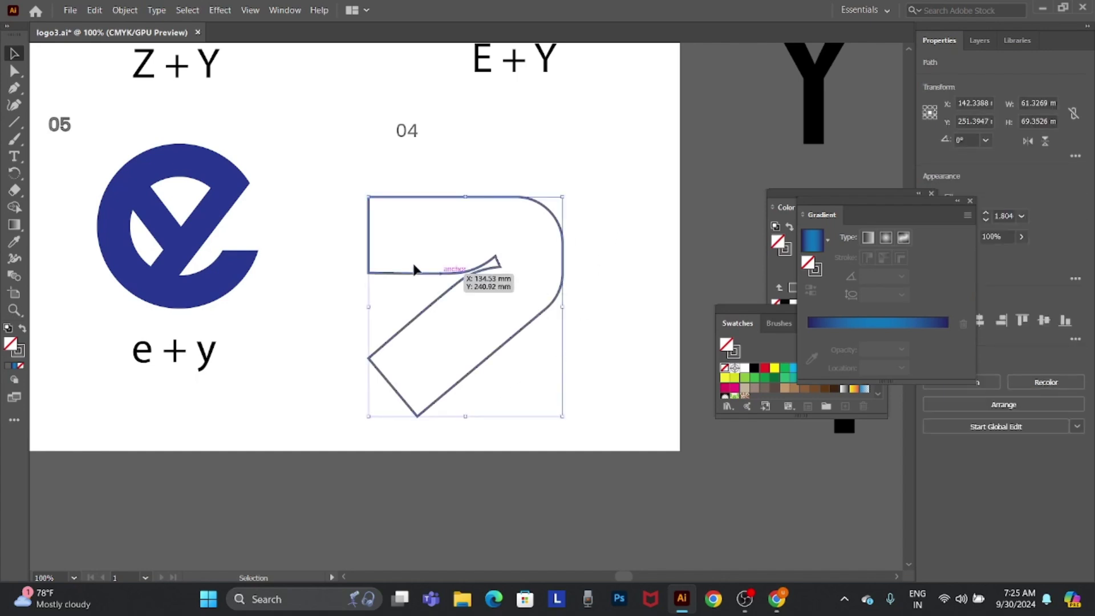
pyautogui.press('i')
pyautogui.click(249, 177)
pyautogui.press('v')
pyautogui.click(621, 370)
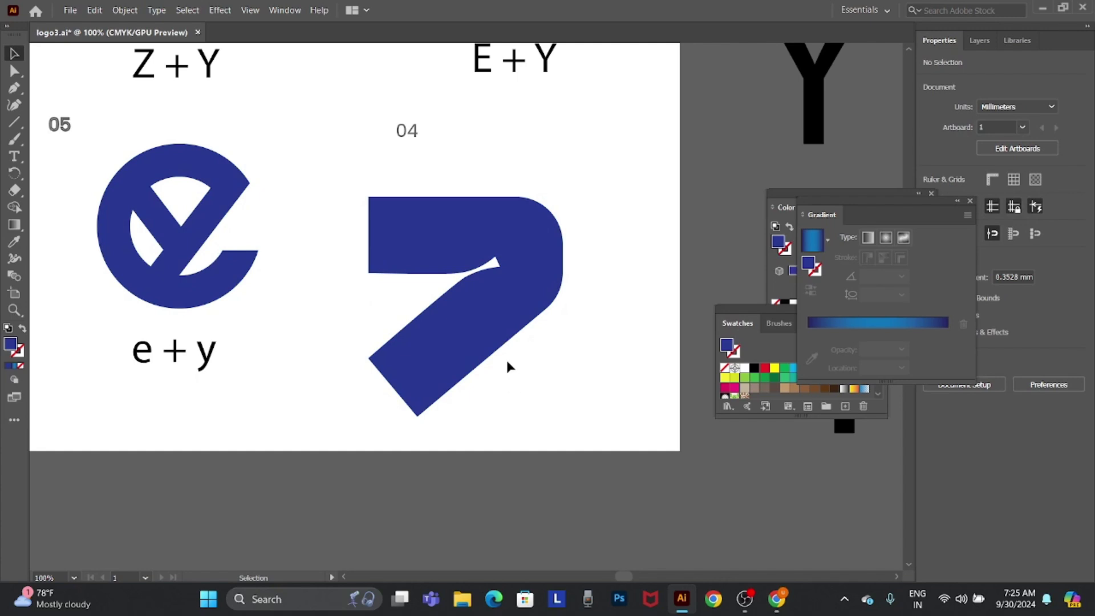
pyautogui.press('p')
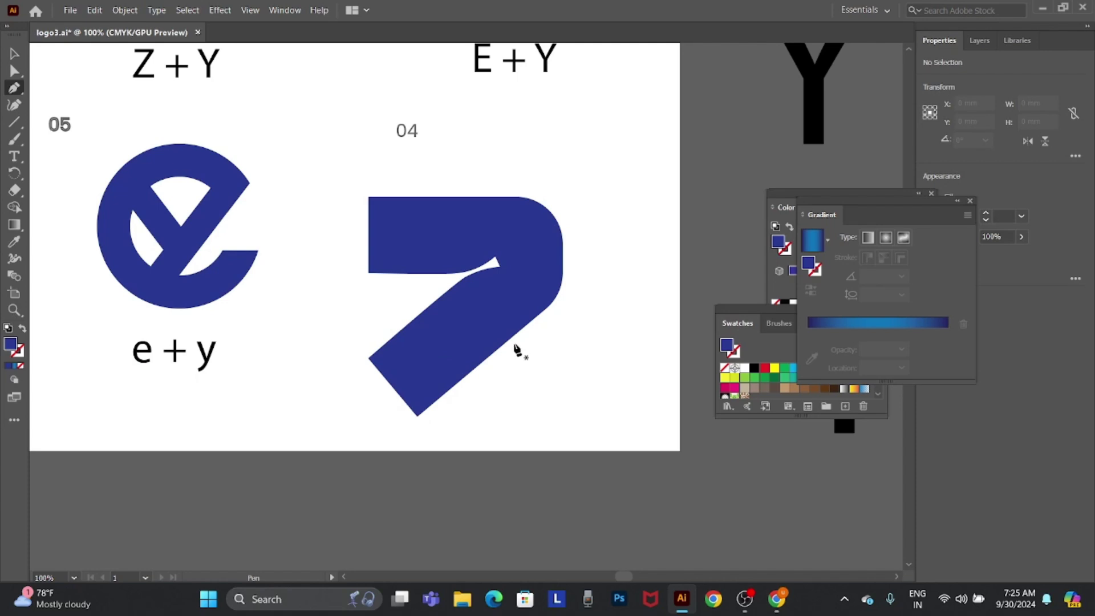
# Draw a small closed four-point shape beneath concept 04's diagonal arm
pyautogui.click(514, 344)
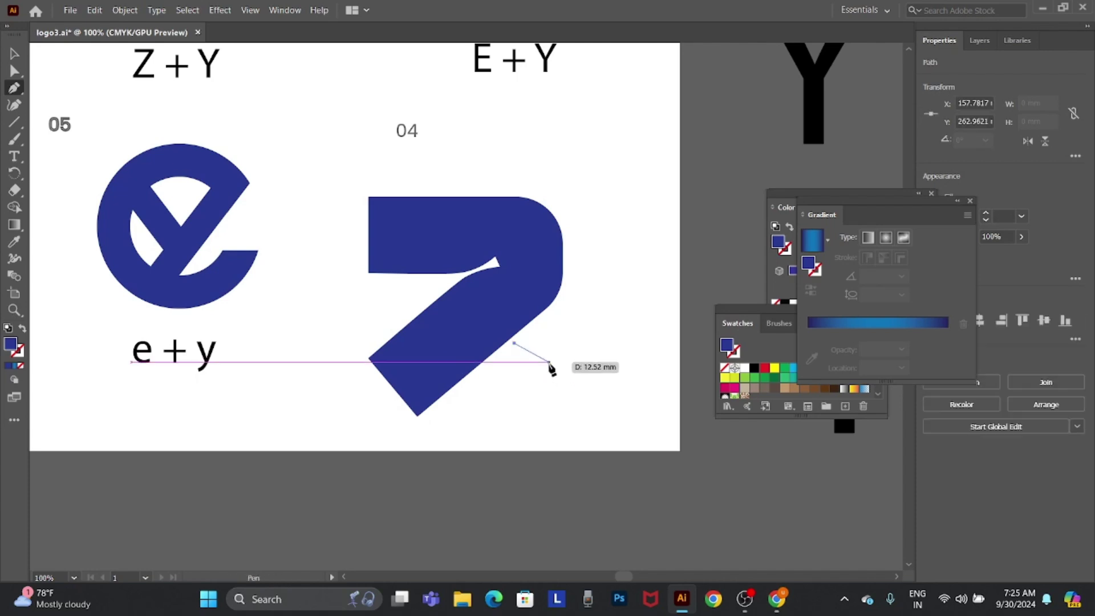
pyautogui.click(549, 362)
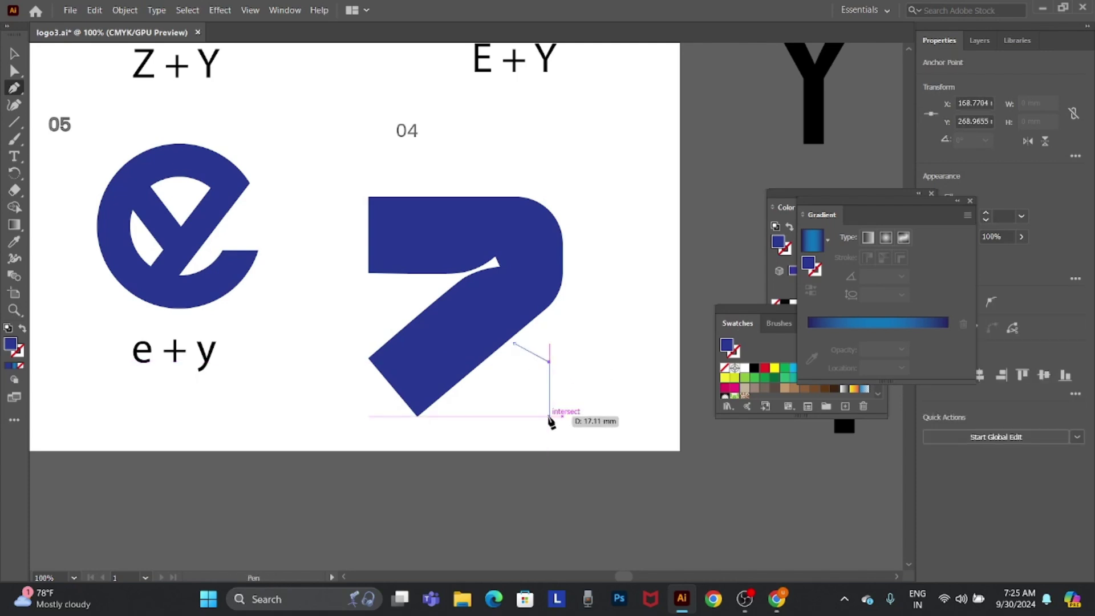
pyautogui.click(549, 417)
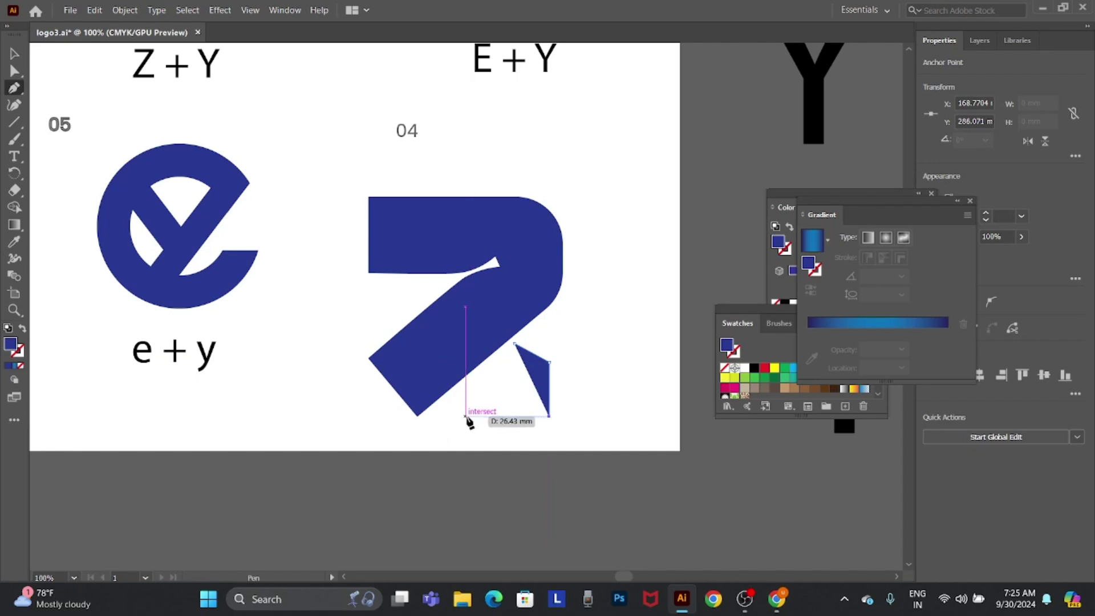
pyautogui.click(466, 417)
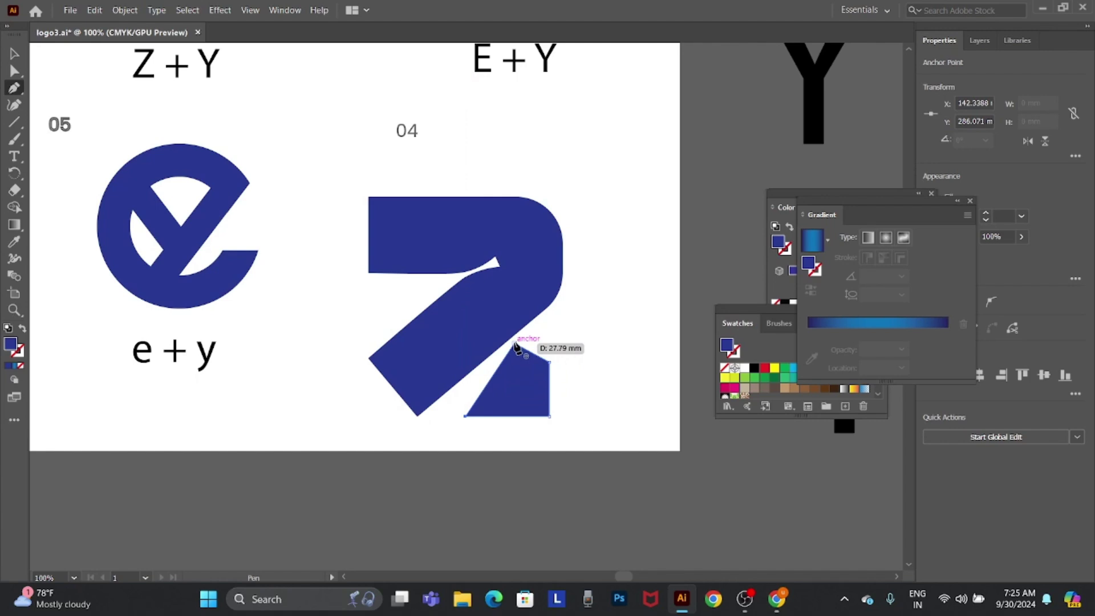
pyautogui.click(515, 345)
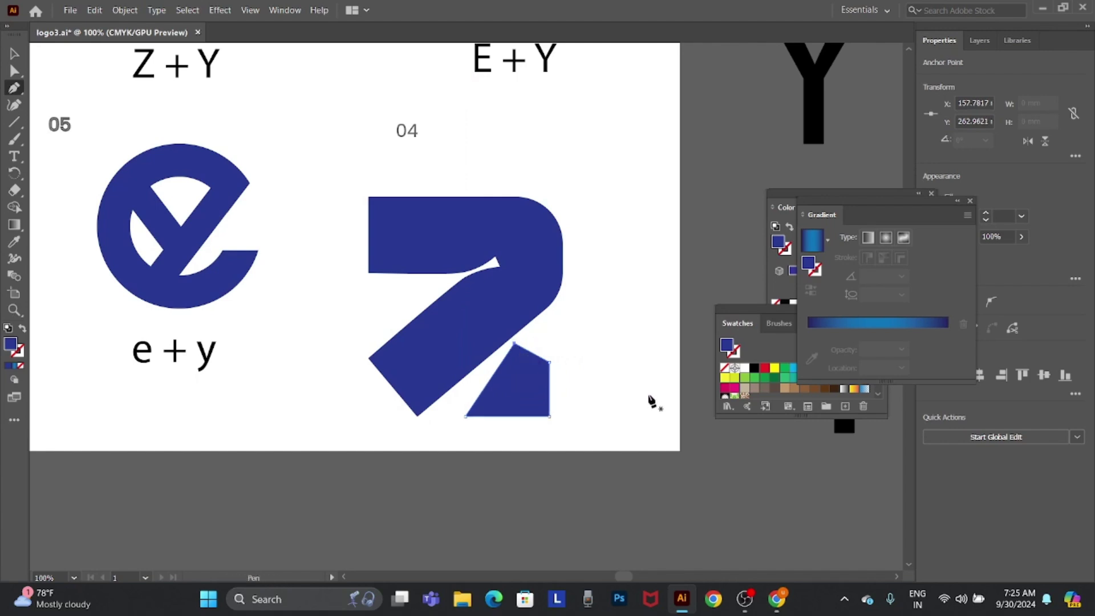
# Try rounding the new shape's corner, undo it, then select its upper-right corner point
pyautogui.press('a')
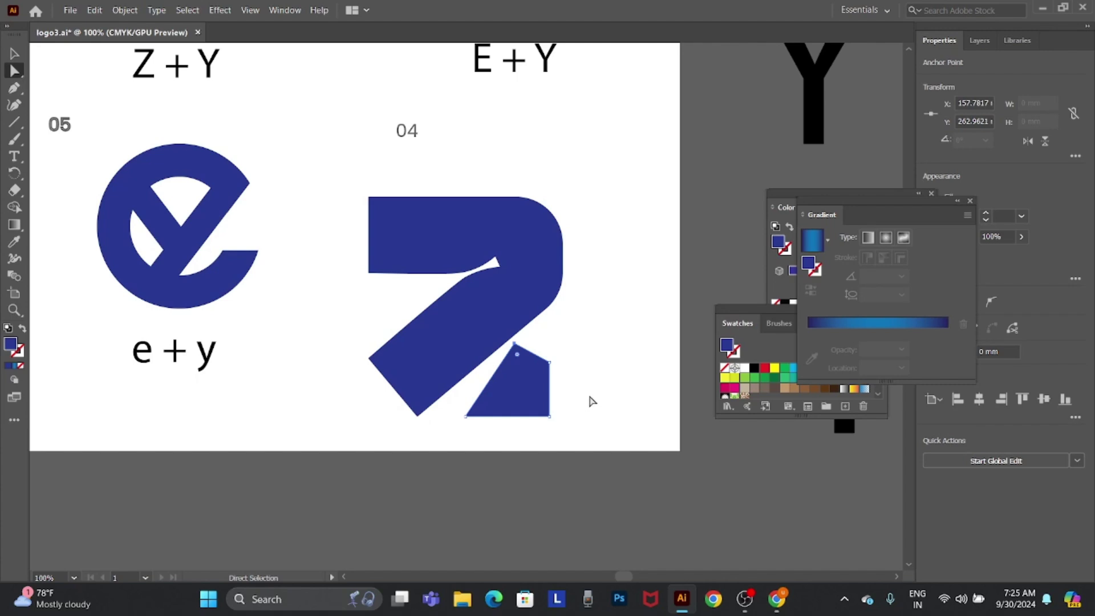
pyautogui.moveTo(573, 402)
pyautogui.mouseDown()
pyautogui.moveTo(514, 441)
pyautogui.moveTo(538, 411)
pyautogui.moveTo(510, 382)
pyautogui.mouseUp()
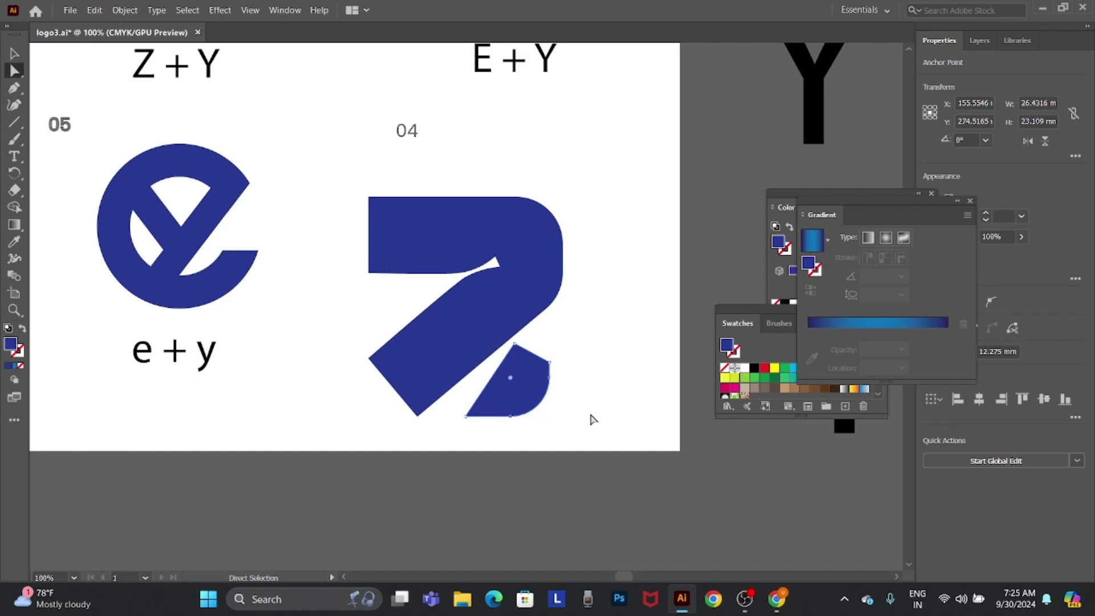
pyautogui.hotkey('ctrl', 'z')
pyautogui.moveTo(569, 350); pyautogui.dragTo(489, 408)
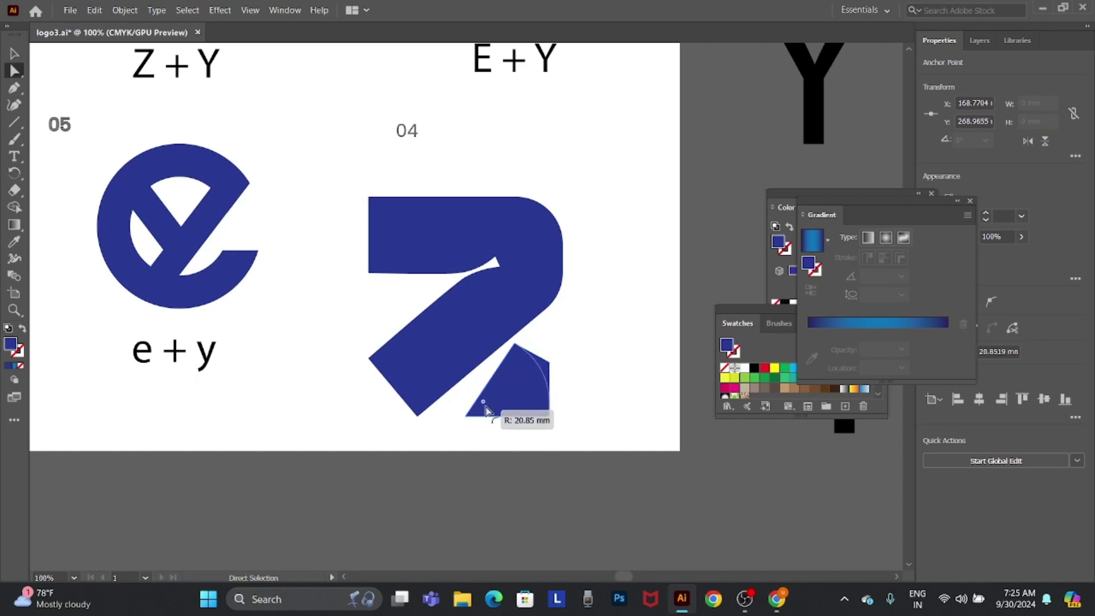
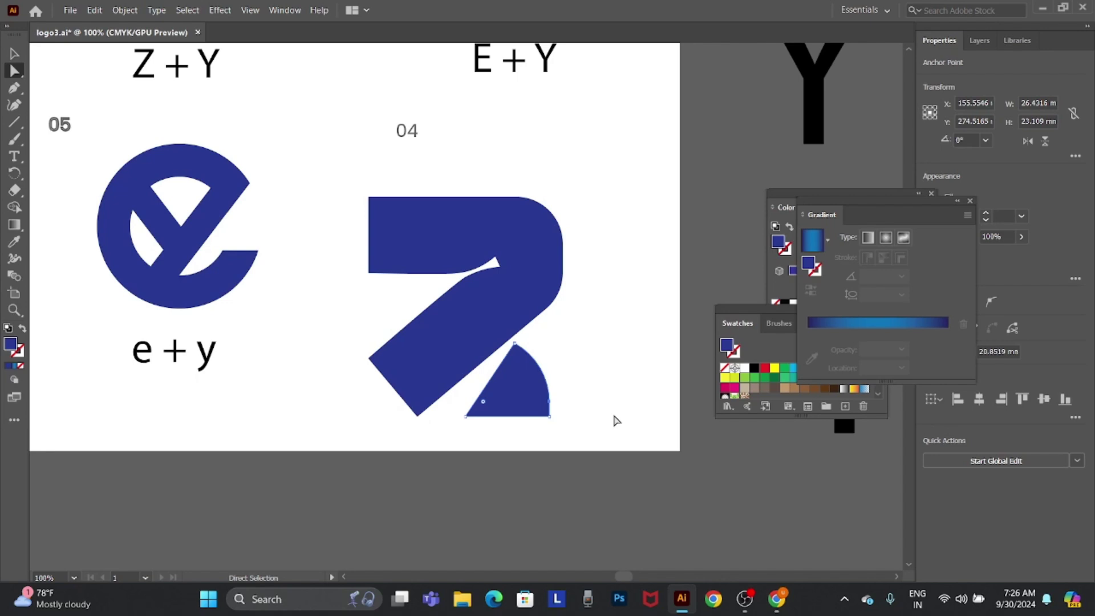
# Straighten the small quarter-circle's curved edge and pull its top point down and left
pyautogui.hotkey('ctrl', 'z')
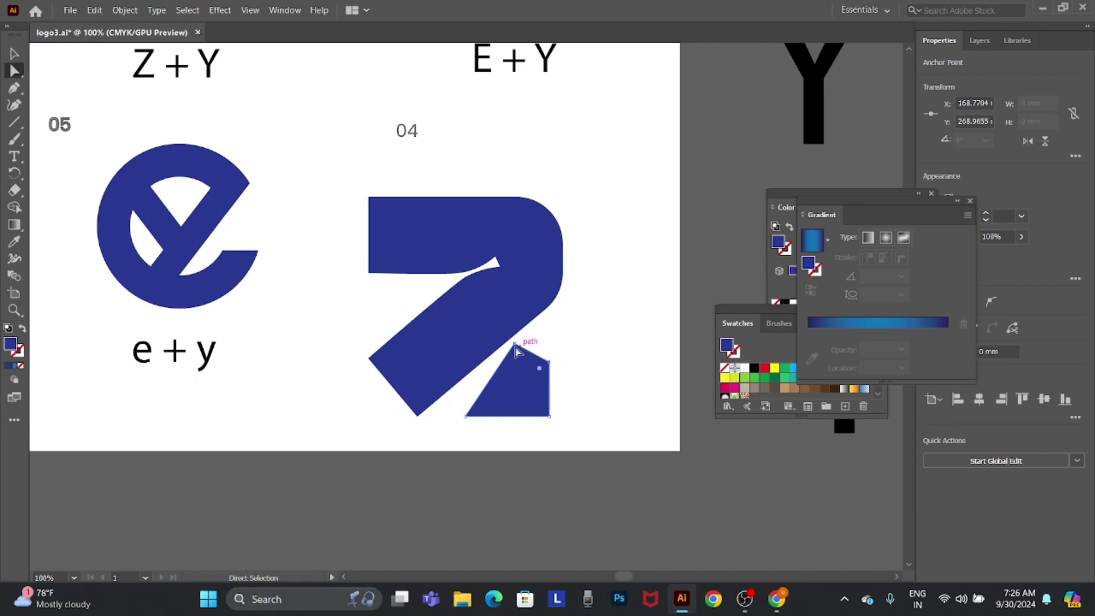
pyautogui.moveTo(516, 347); pyautogui.dragTo(508, 361)
pyautogui.moveTo(508, 363); pyautogui.dragTo(492, 363)
# Level the block's top edge, push its right edge outward, and show the rulers
pyautogui.moveTo(560, 354)
pyautogui.mouseDown()
pyautogui.moveTo(521, 380)
pyautogui.moveTo(494, 375)
pyautogui.mouseUp()
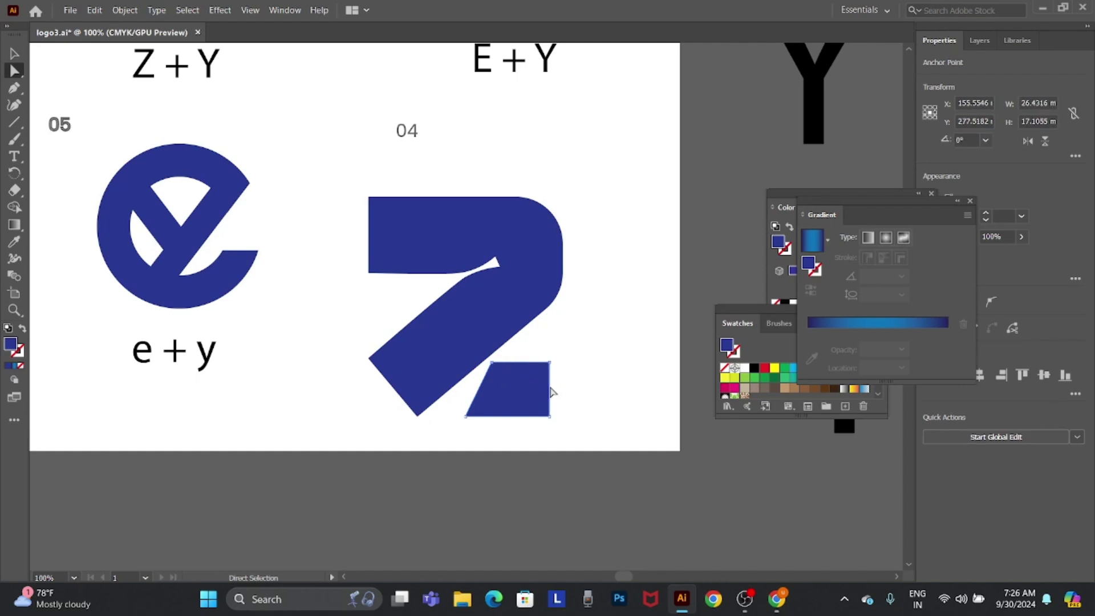
pyautogui.click(493, 363)
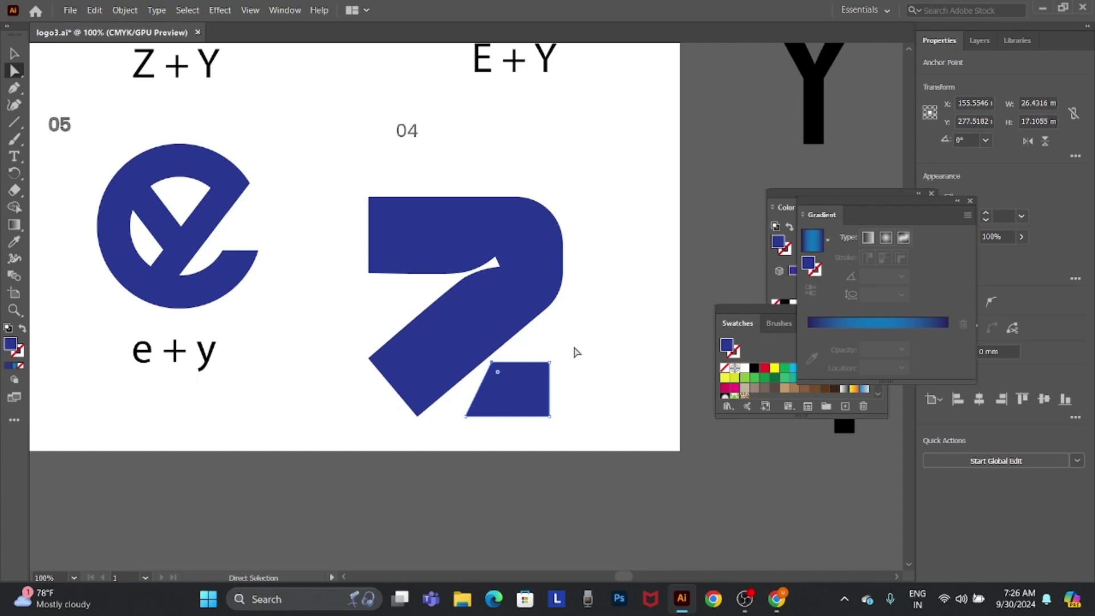
pyautogui.keyDown('shift'); pyautogui.click(544, 371); pyautogui.keyUp('shift')
pyautogui.press('Up')
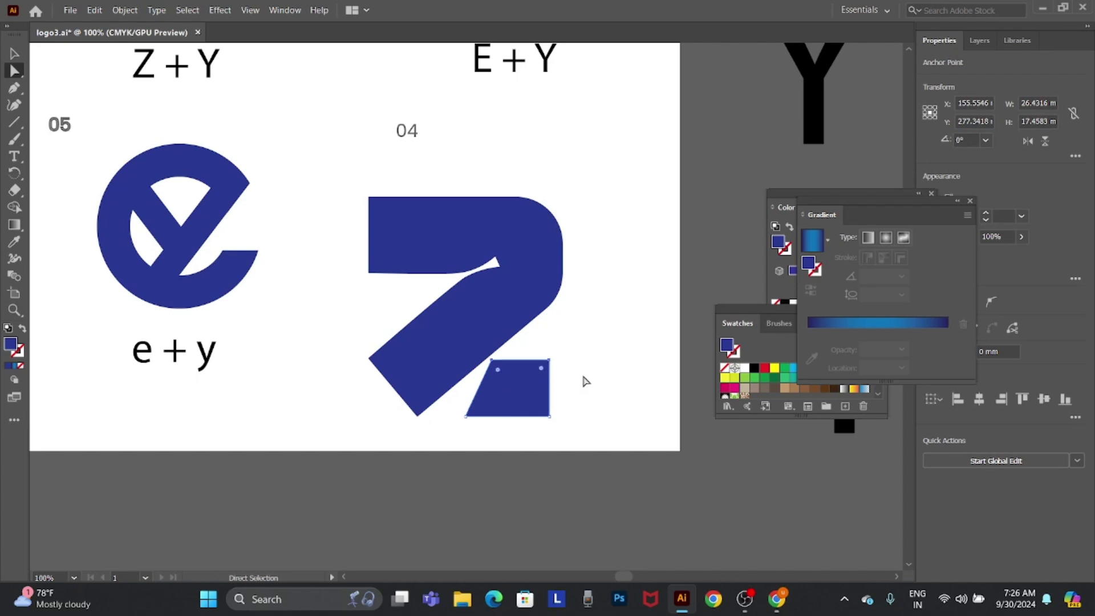
pyautogui.press('Up')
pyautogui.press('Up')
pyautogui.press('Up')
pyautogui.press('Up')
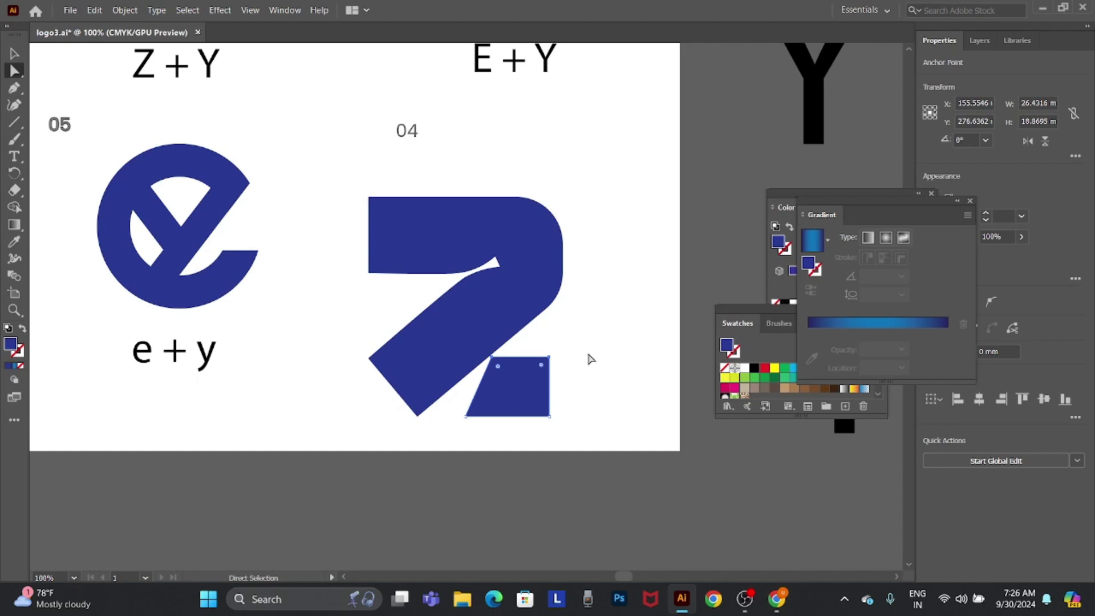
pyautogui.press('Down')
pyautogui.moveTo(548, 404); pyautogui.dragTo(554, 400)
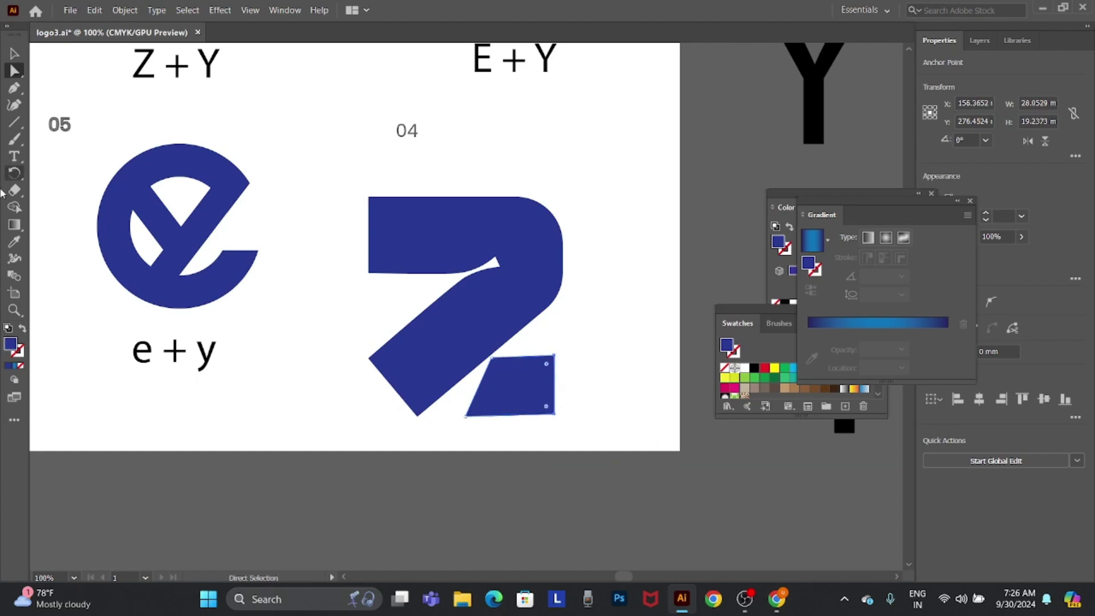
pyautogui.hotkey('ctrl', 'r')
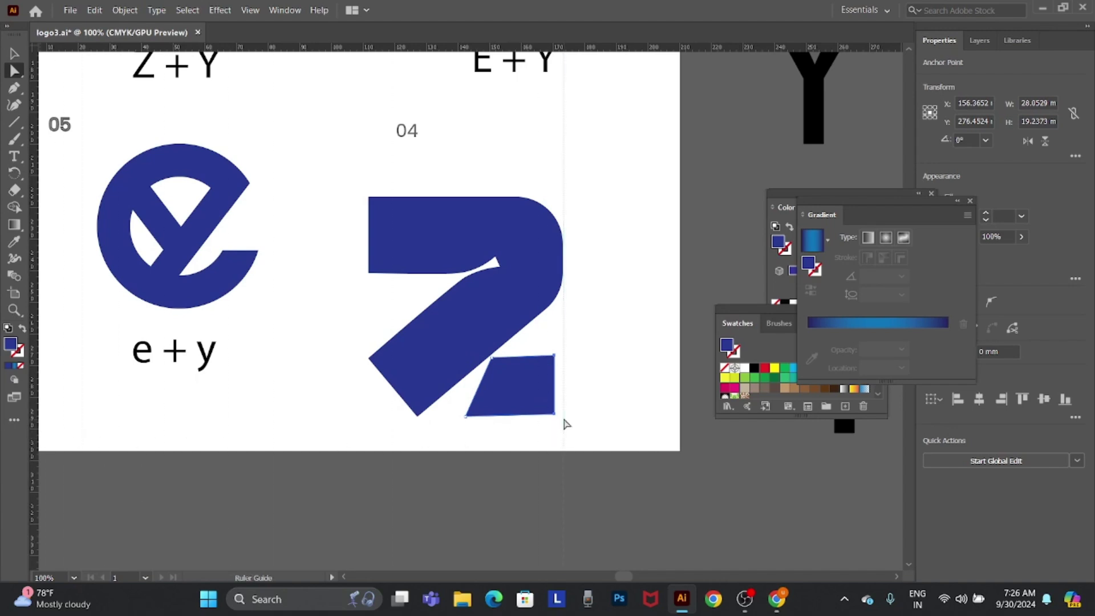
# Place a vertical guide at the block's right edge and nudge its bottom-right point down
pyautogui.moveTo(42, 429); pyautogui.dragTo(564, 419)
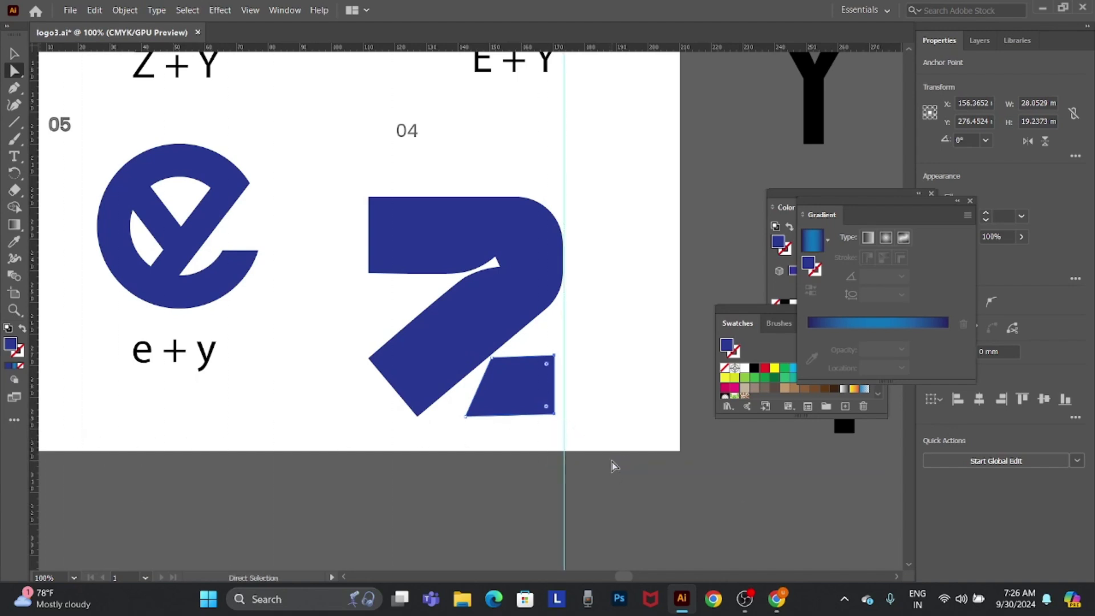
pyautogui.press('v')
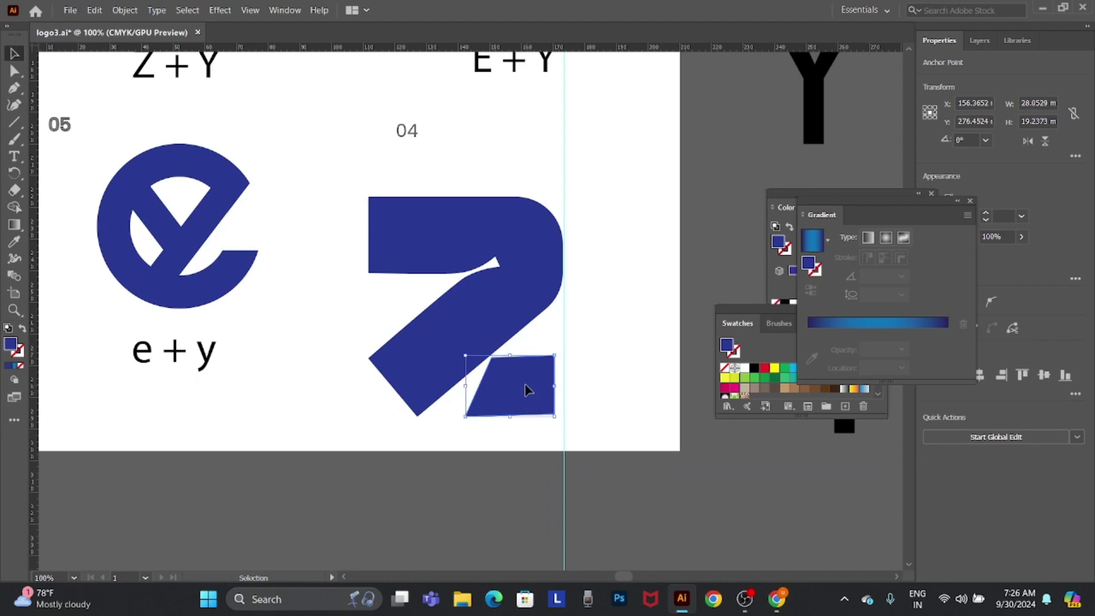
pyautogui.hotkey('ctrl', '=')
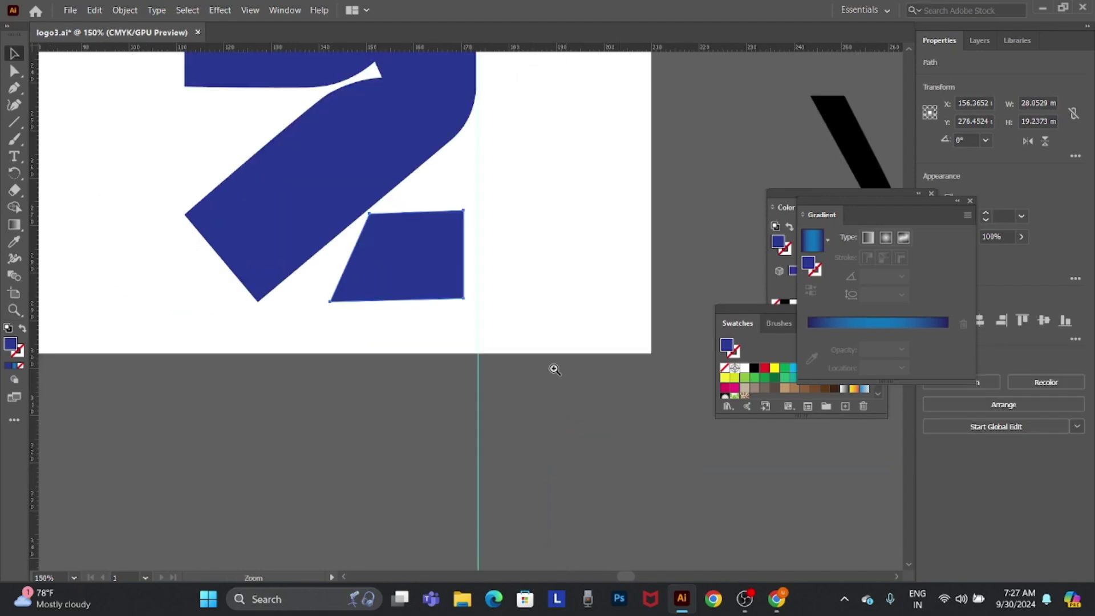
pyautogui.press('a')
pyautogui.moveTo(478, 292); pyautogui.dragTo(456, 319)
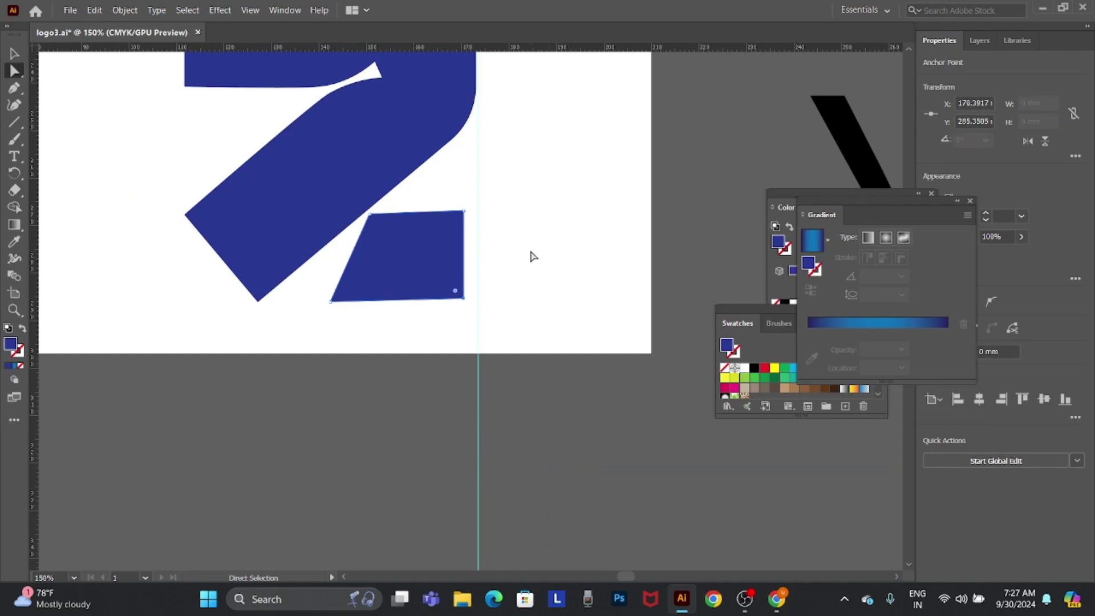
pyautogui.press('Down')
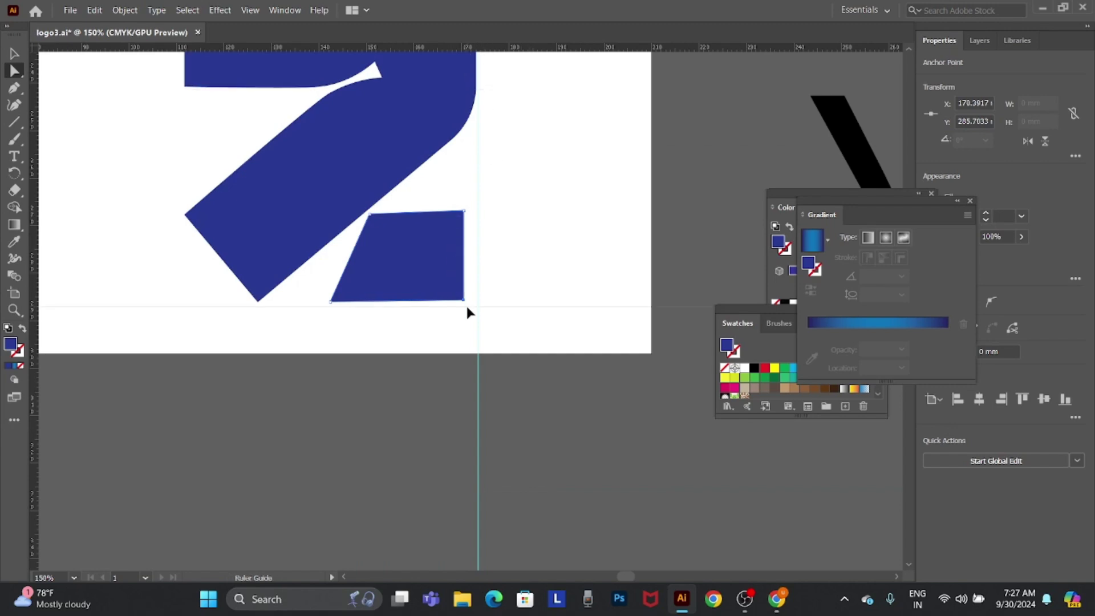
# Add a horizontal guide along the block's bottom and align the bottom-right point to it
pyautogui.moveTo(482, 51); pyautogui.dragTo(474, 309)
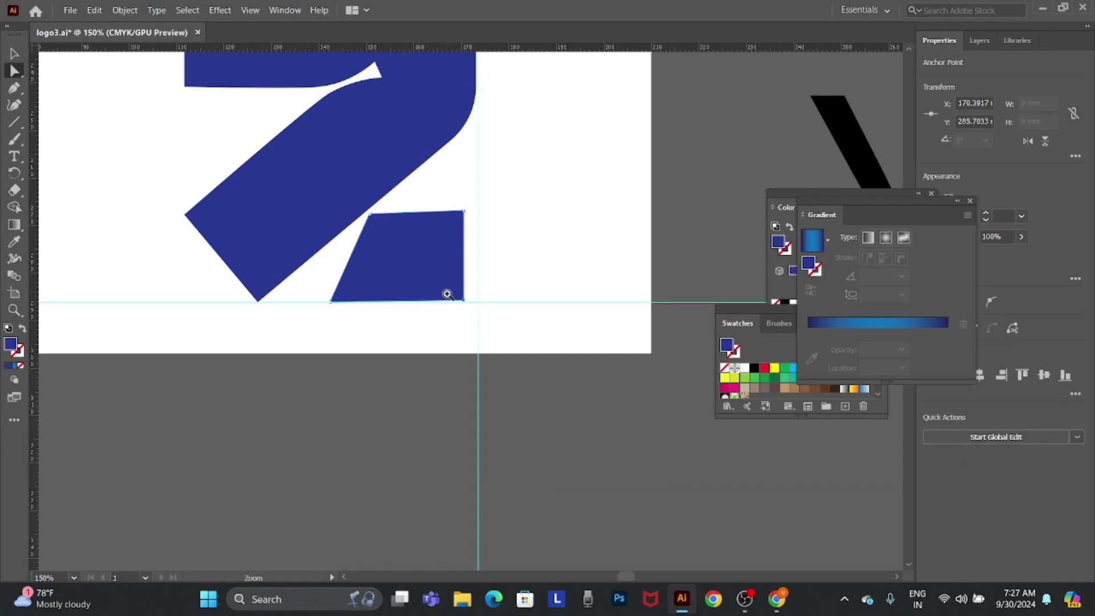
pyautogui.scroll(1, 482, 311)
pyautogui.scroll(1, 496, 325)
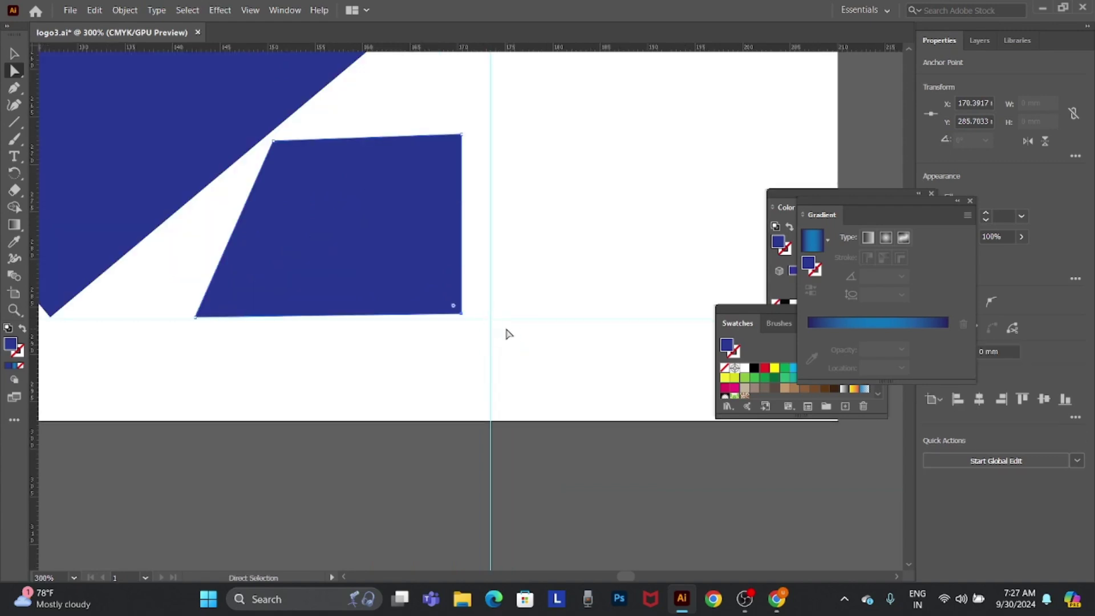
pyautogui.press('Down')
pyautogui.press('Down')
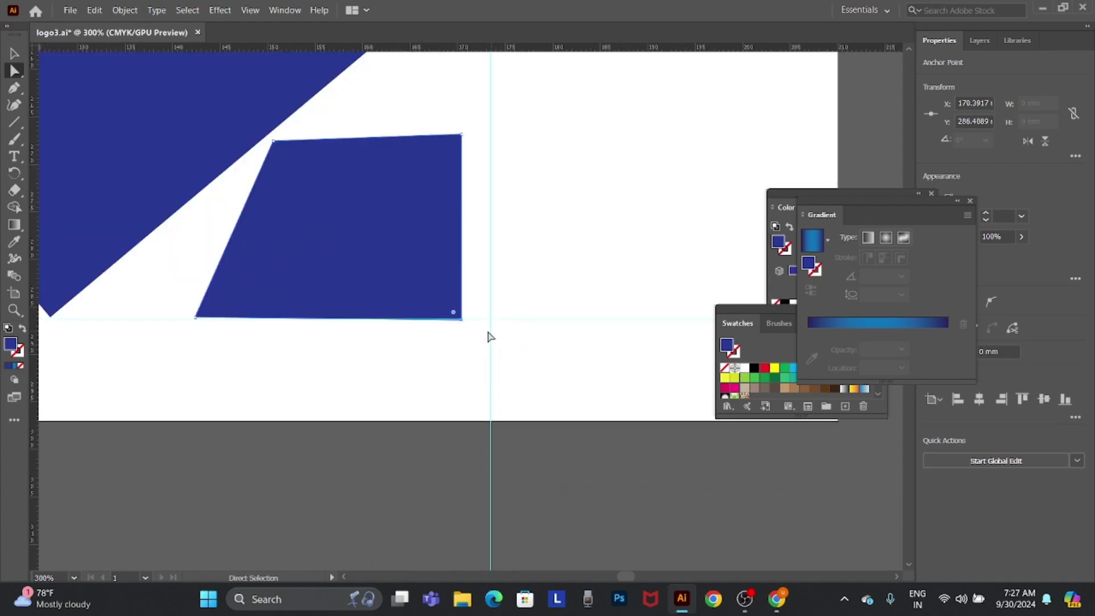
pyautogui.scroll(1, 448, 325)
pyautogui.scroll(1, 448, 318)
pyautogui.moveTo(524, 296)
pyautogui.mouseDown()
pyautogui.moveTo(593, 355)
pyautogui.moveTo(606, 440)
pyautogui.mouseUp()
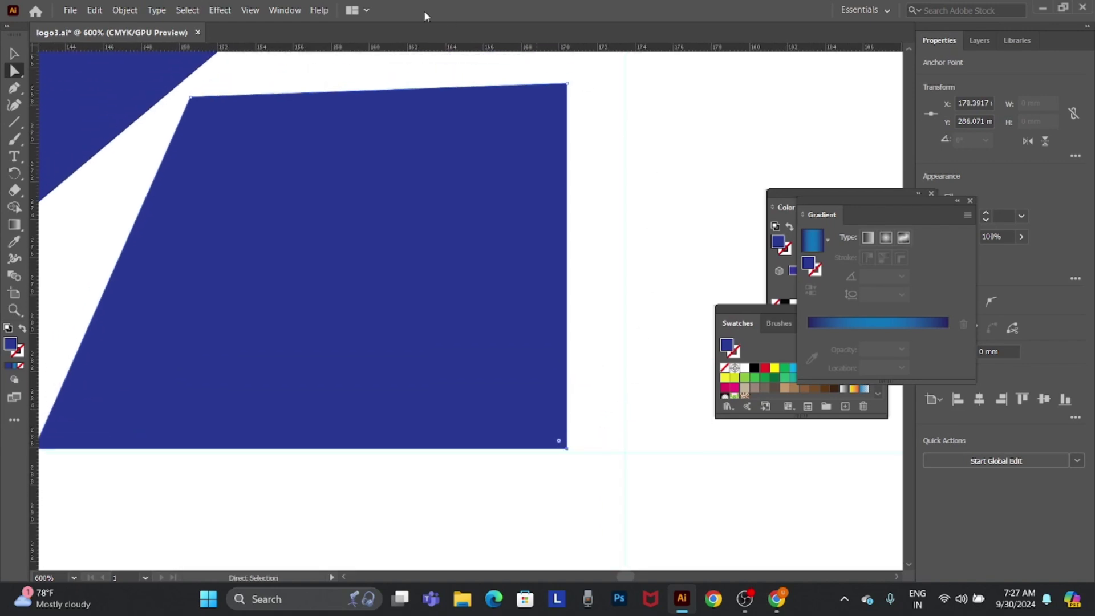
# Add a top-edge guide, snap the top-right point onto it, then zoom out
pyautogui.moveTo(392, 50); pyautogui.dragTo(415, 100)
pyautogui.moveTo(567, 85); pyautogui.dragTo(567, 96)
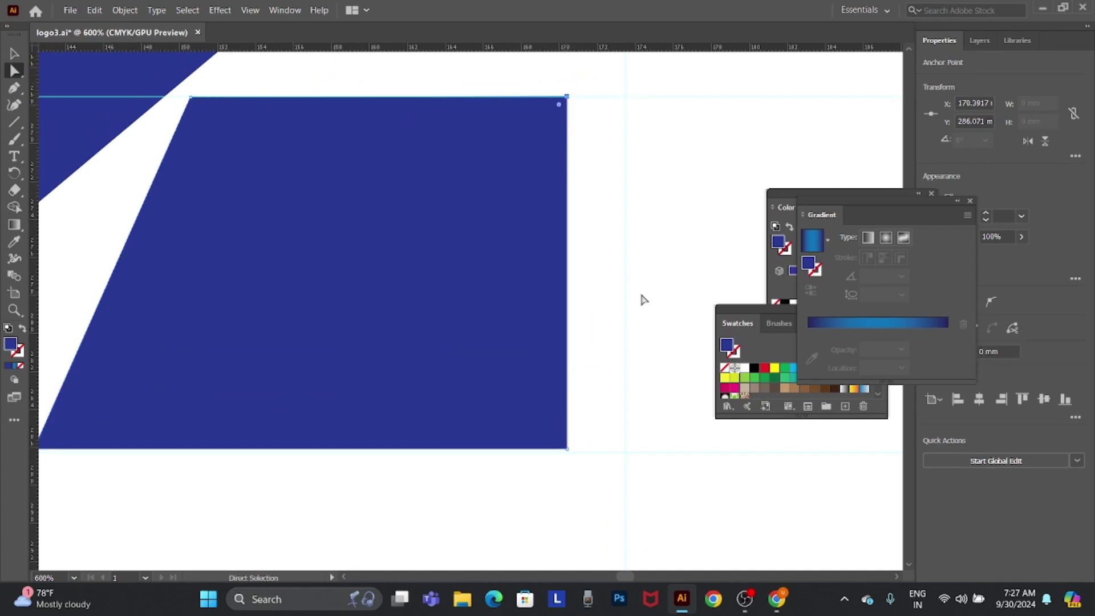
pyautogui.press('v')
pyautogui.hotkey('ctrl', '-')
pyautogui.hotkey('ctrl', '-')
pyautogui.hotkey('ctrl', '-')
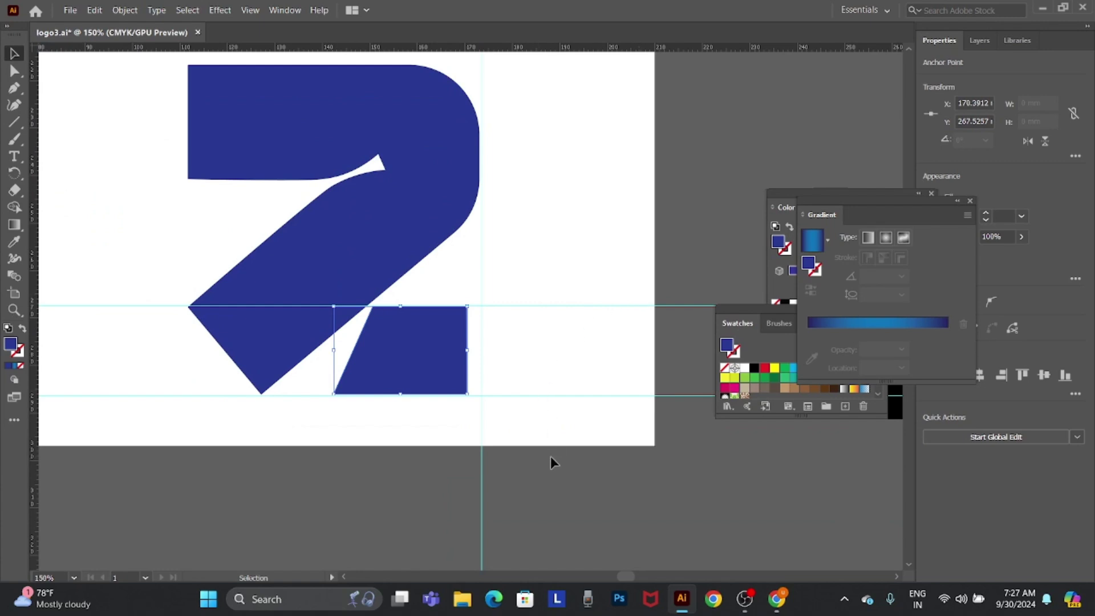
# Shift the lower block right against the guide, undoing a trial rotation
pyautogui.click(440, 367)
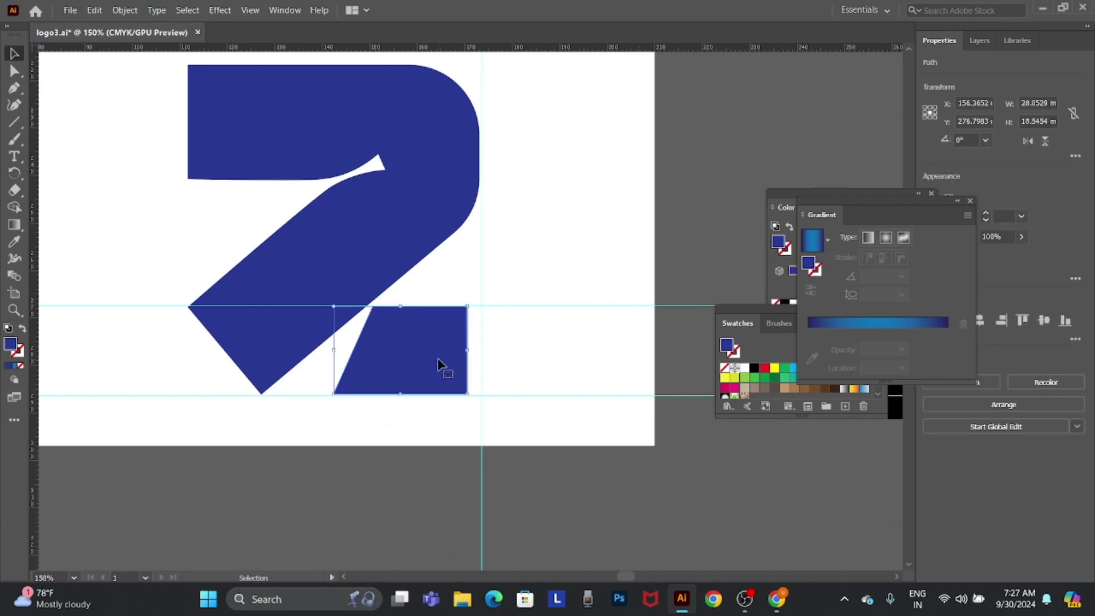
pyautogui.hotkey('shift', 'Right')
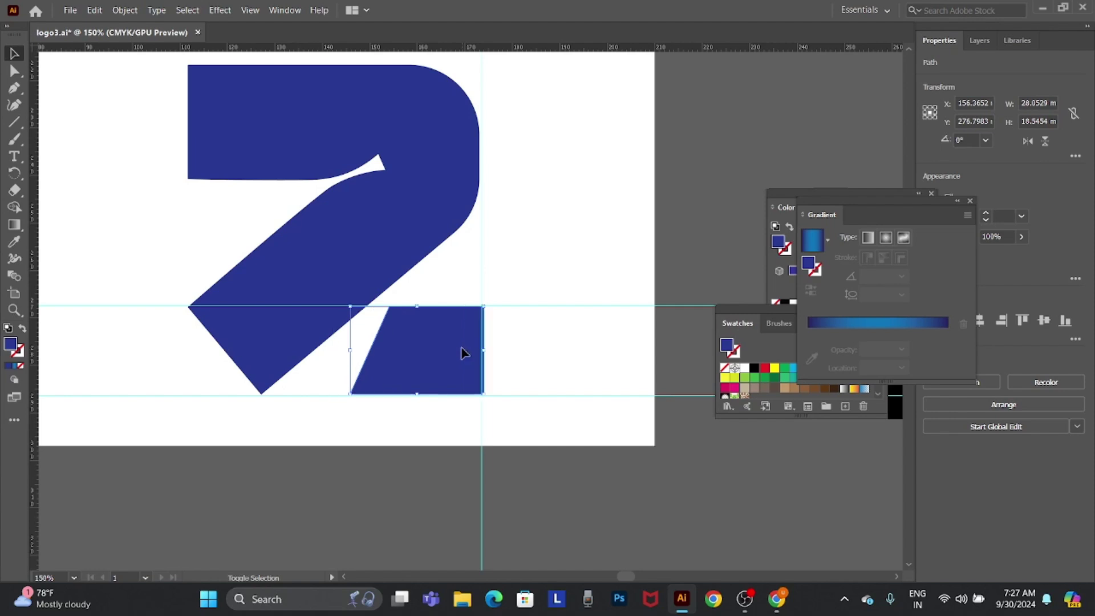
pyautogui.press('Left')
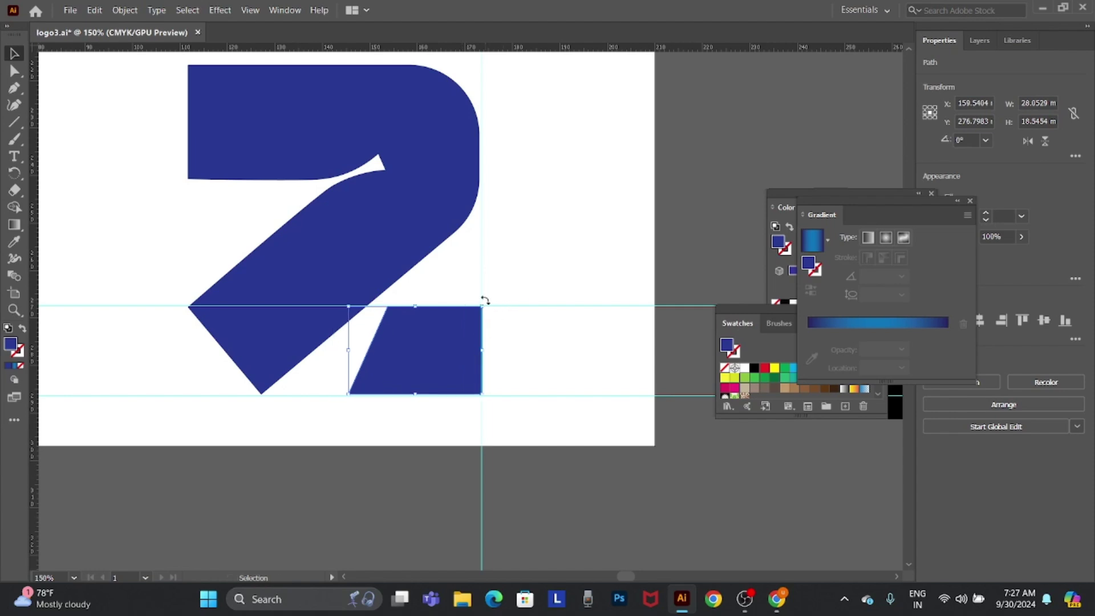
pyautogui.moveTo(484, 301); pyautogui.dragTo(498, 336)
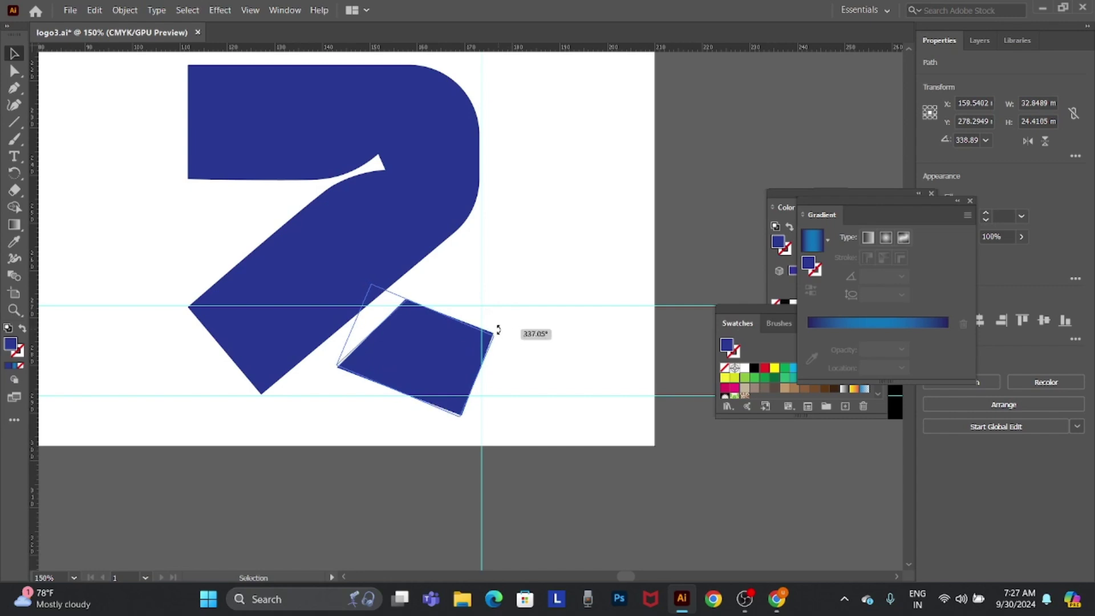
pyautogui.hotkey('ctrl', 'z')
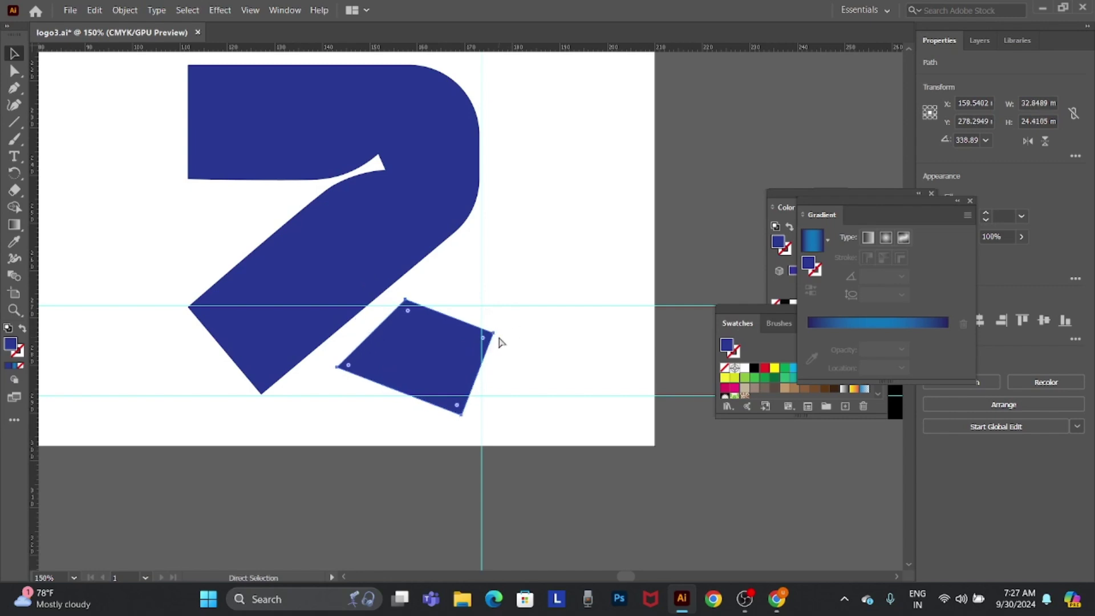
pyautogui.hotkey('ctrl', 'z')
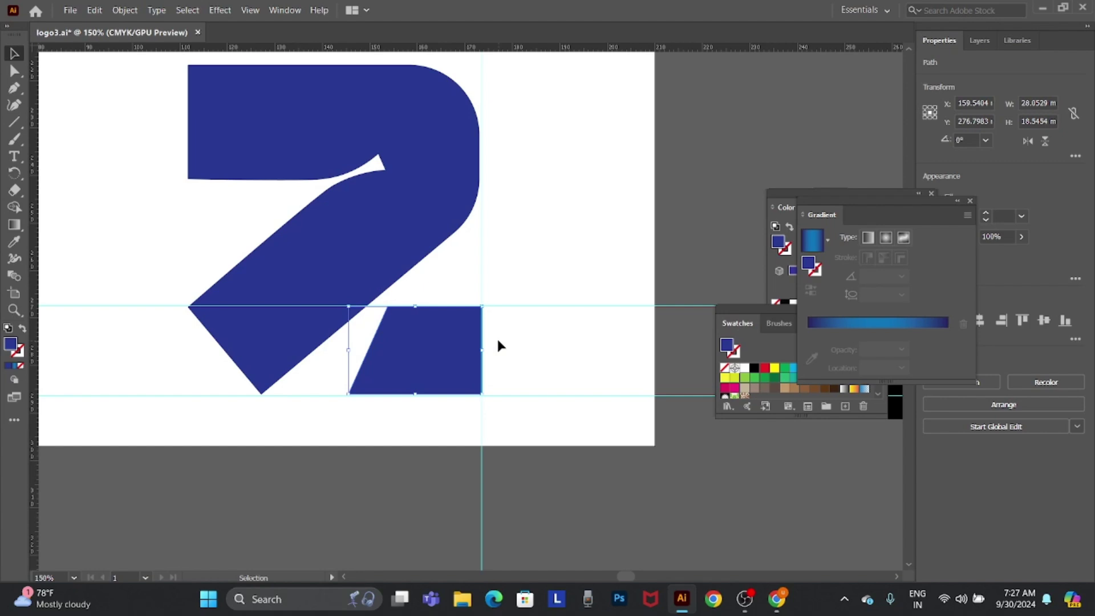
# Zoom out to the full logo grid, hide the guides, and deselect
pyautogui.hotkey('ctrl', '-')
pyautogui.hotkey('ctrl', '-')
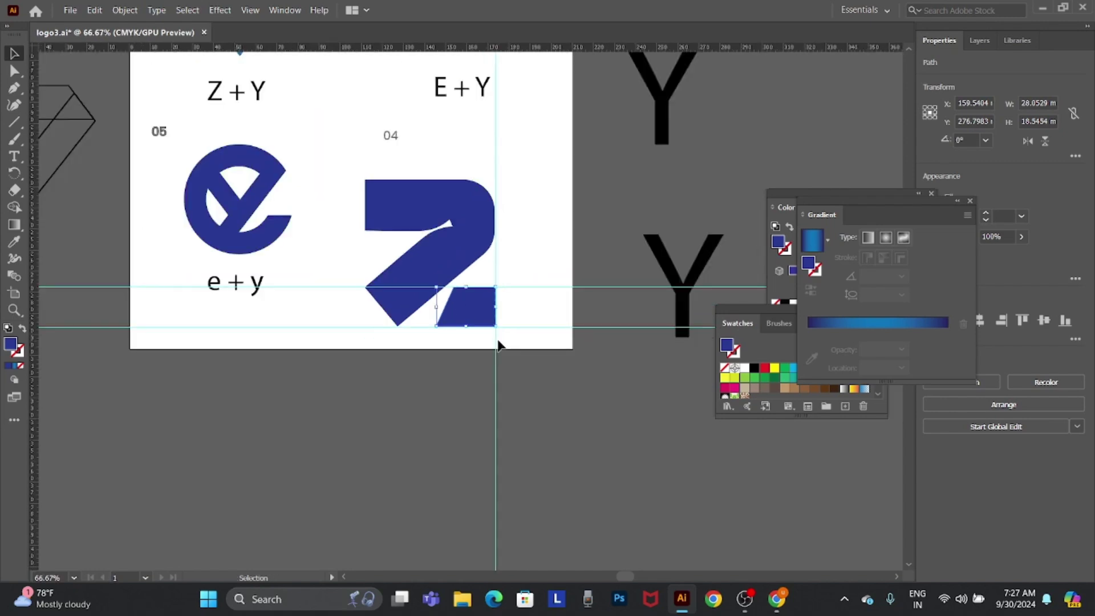
pyautogui.hotkey('ctrl', ';')
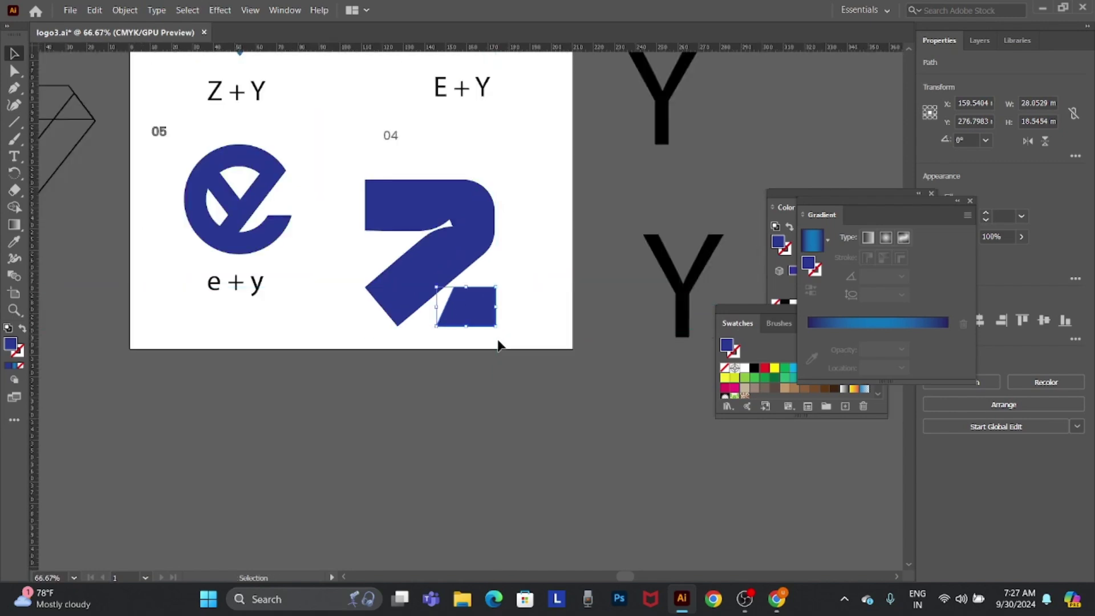
pyautogui.click(536, 300)
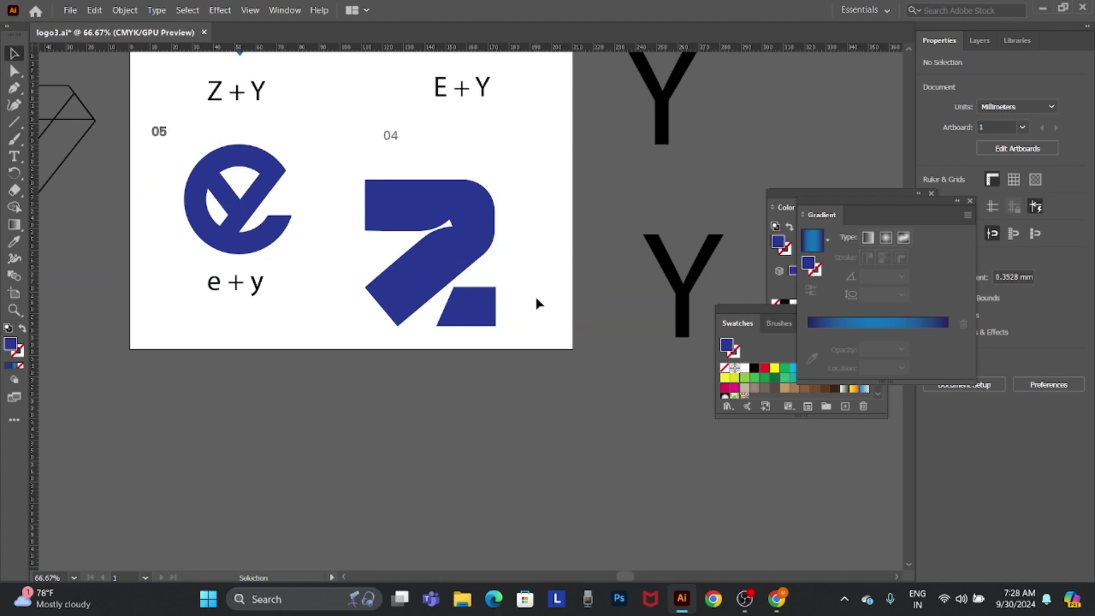
# Shrink the blue Z mark and nudge it into its grid cell beside the e + y logo
pyautogui.moveTo(549, 221); pyautogui.dragTo(459, 357)
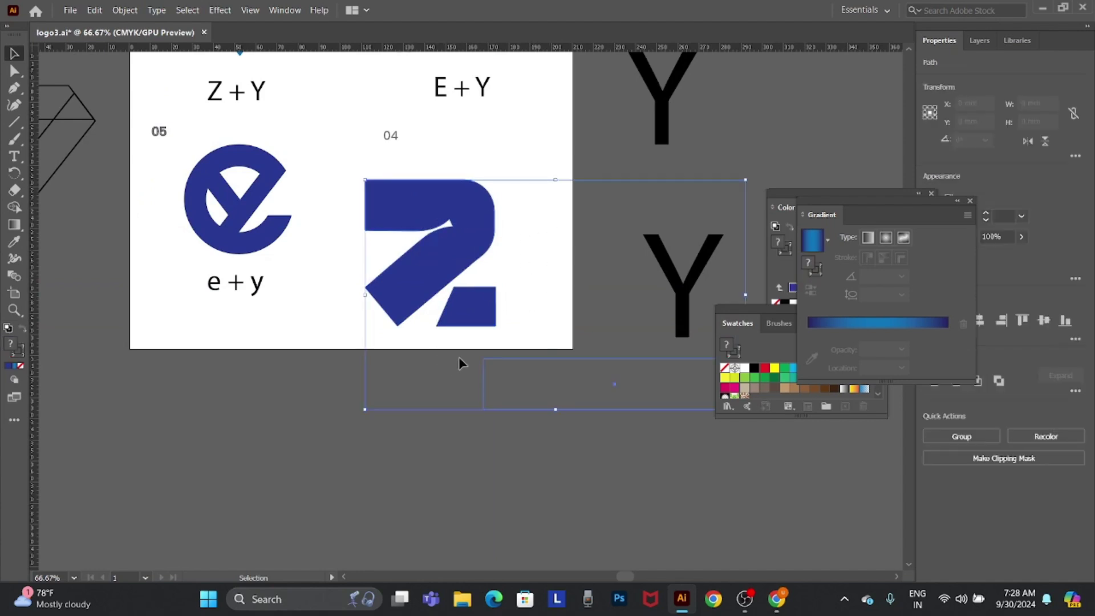
pyautogui.click(542, 417)
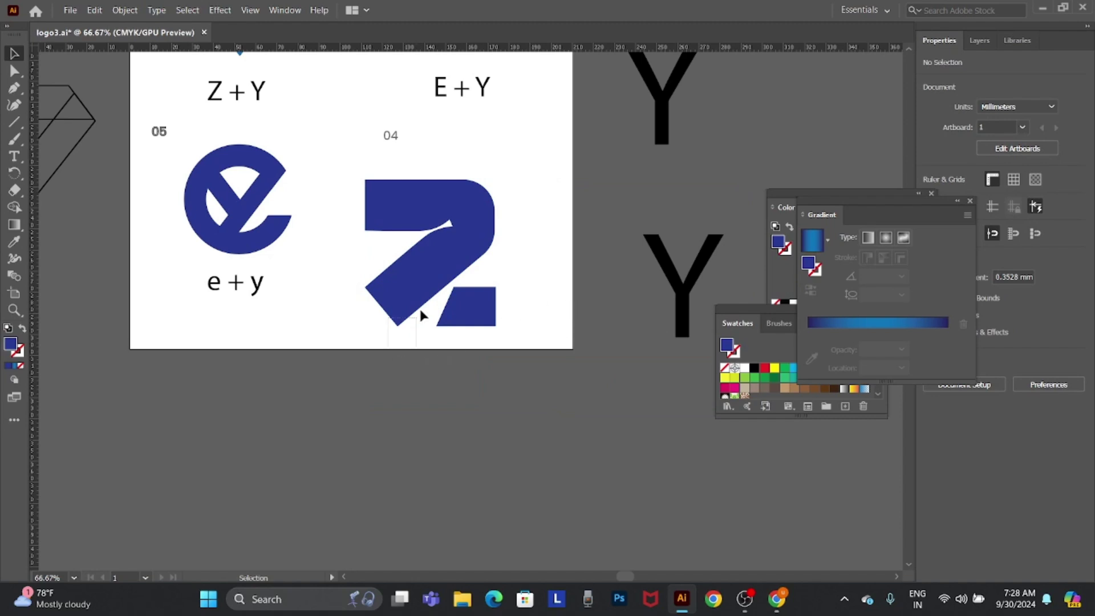
pyautogui.click(469, 235)
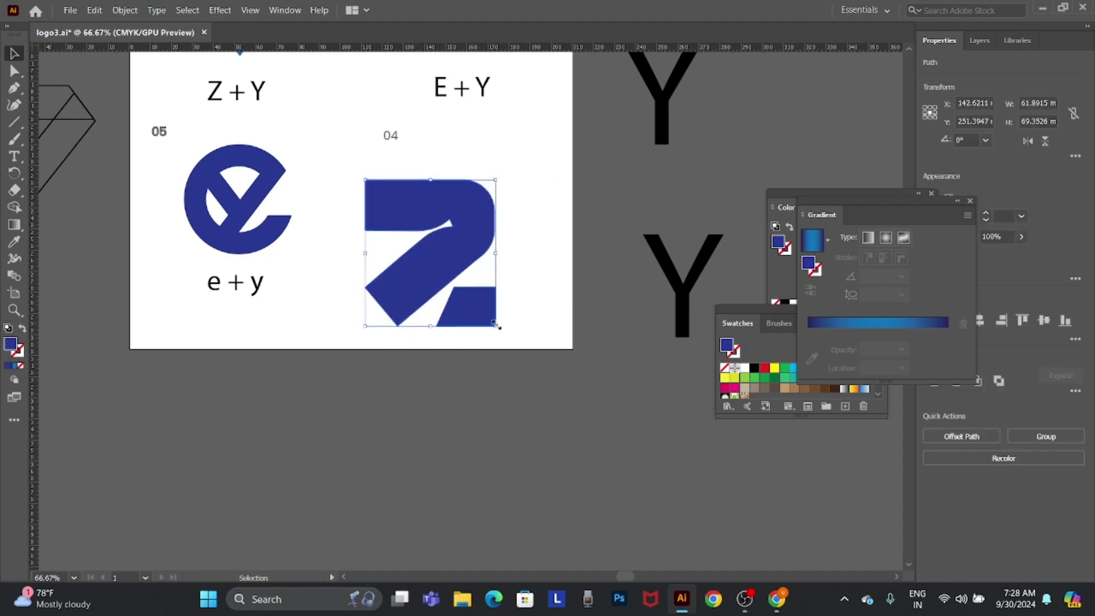
pyautogui.moveTo(495, 326); pyautogui.dragTo(444, 268)
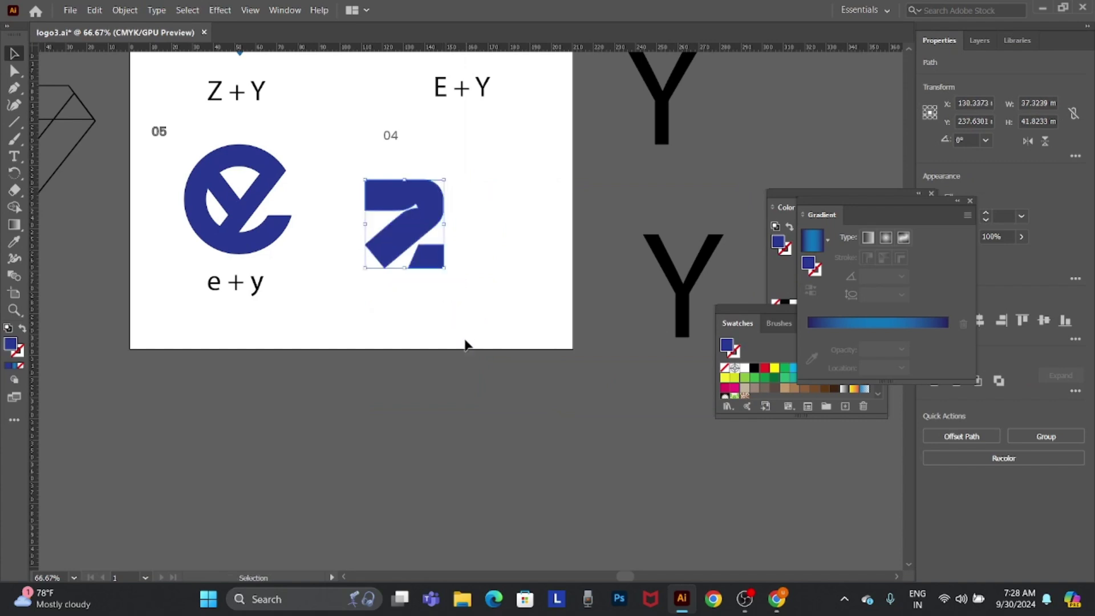
pyautogui.hotkey('shift', 'Right')
pyautogui.hotkey('shift', 'Right')
pyautogui.hotkey('shift', 'Right')
pyautogui.hotkey('shift', 'Up')
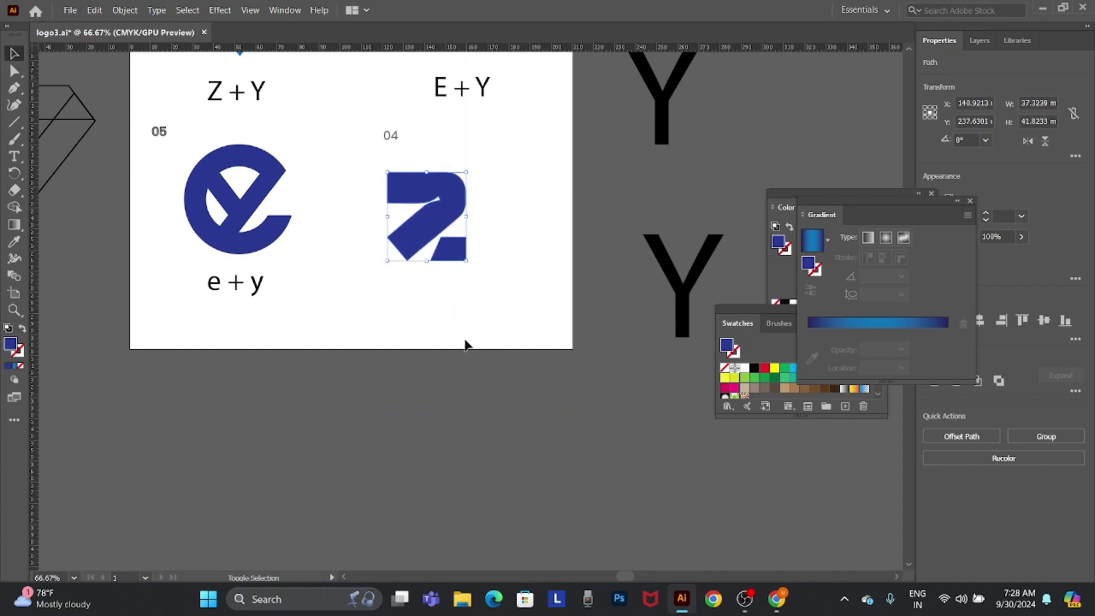
pyautogui.hotkey('shift', 'Up')
pyautogui.hotkey('shift', 'Up')
pyautogui.hotkey('shift', 'Right')
pyautogui.hotkey('shift', 'Right')
pyautogui.hotkey('shift', 'Right')
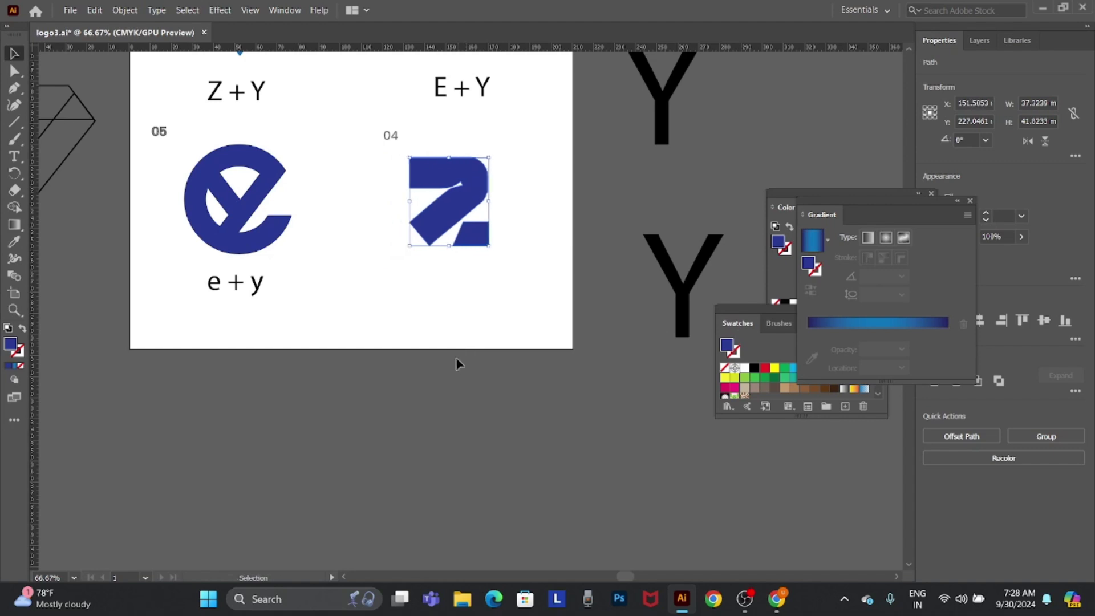
pyautogui.moveTo(418, 327); pyautogui.dragTo(431, 461)
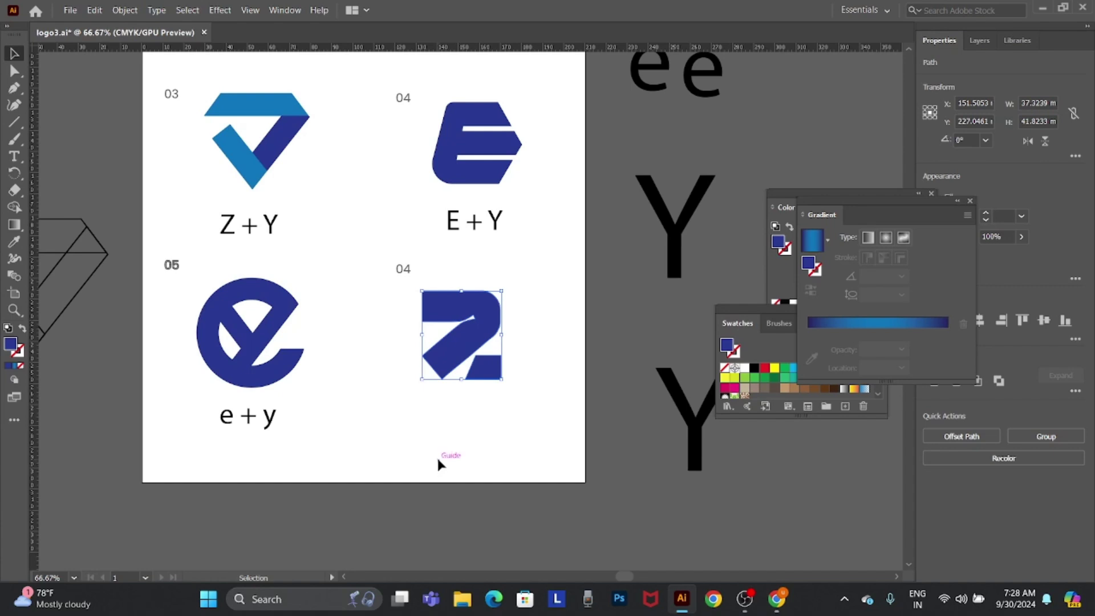
# Nudge the Z right and copy the Z + Y label beneath it, changing it to Z + E
pyautogui.hotkey('shift', 'Right')
pyautogui.hotkey('shift', 'Right')
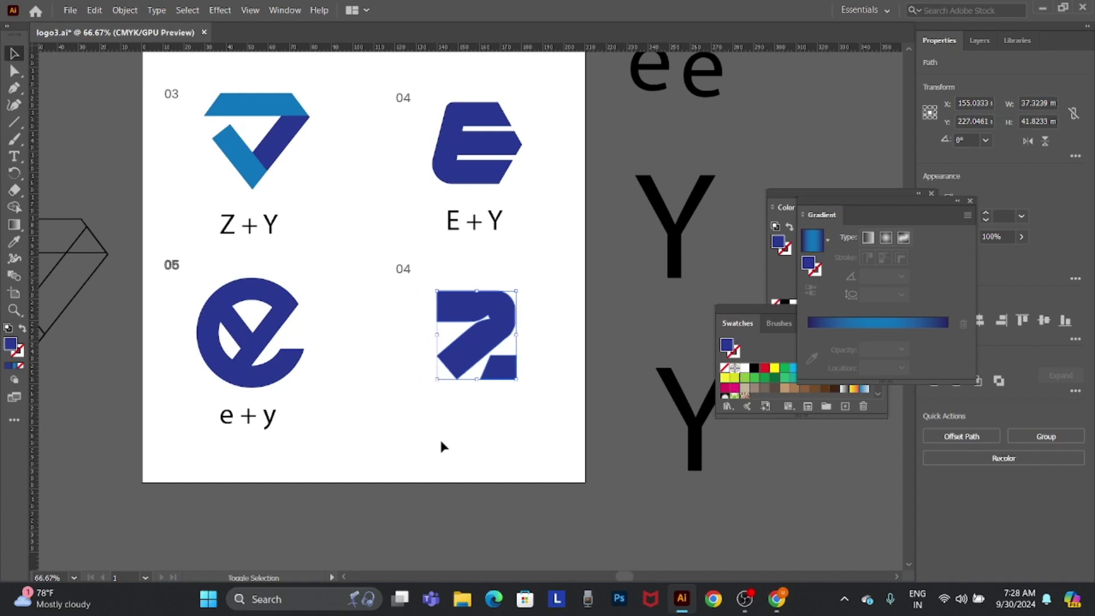
pyautogui.click(443, 447)
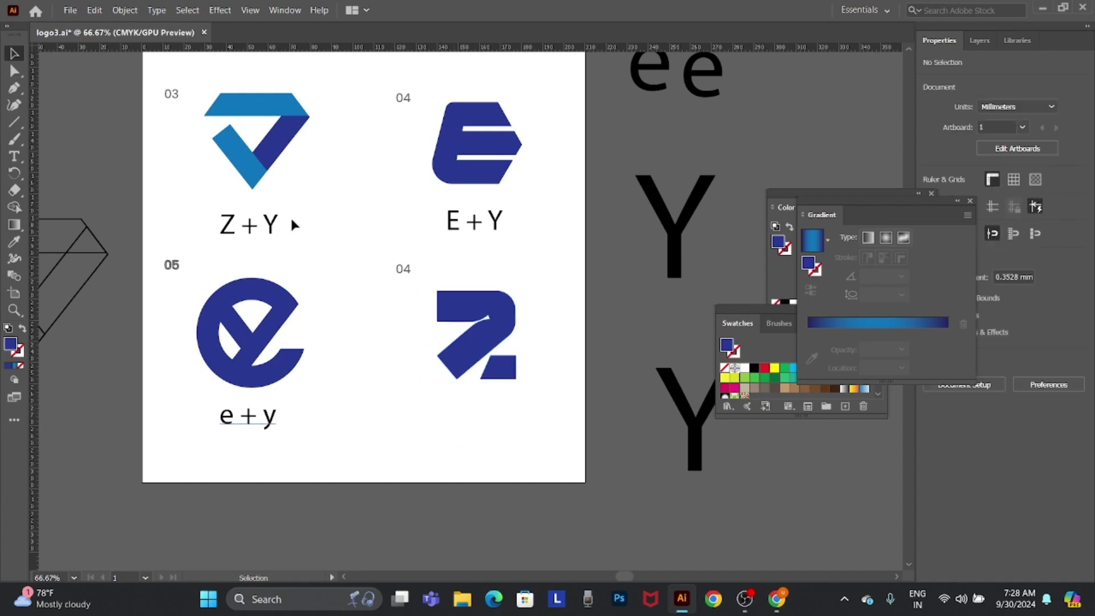
pyautogui.moveTo(288, 223)
pyautogui.mouseDown()
pyautogui.moveTo(323, 292)
pyautogui.moveTo(517, 421)
pyautogui.mouseUp()
pyautogui.doubleClick(499, 419)
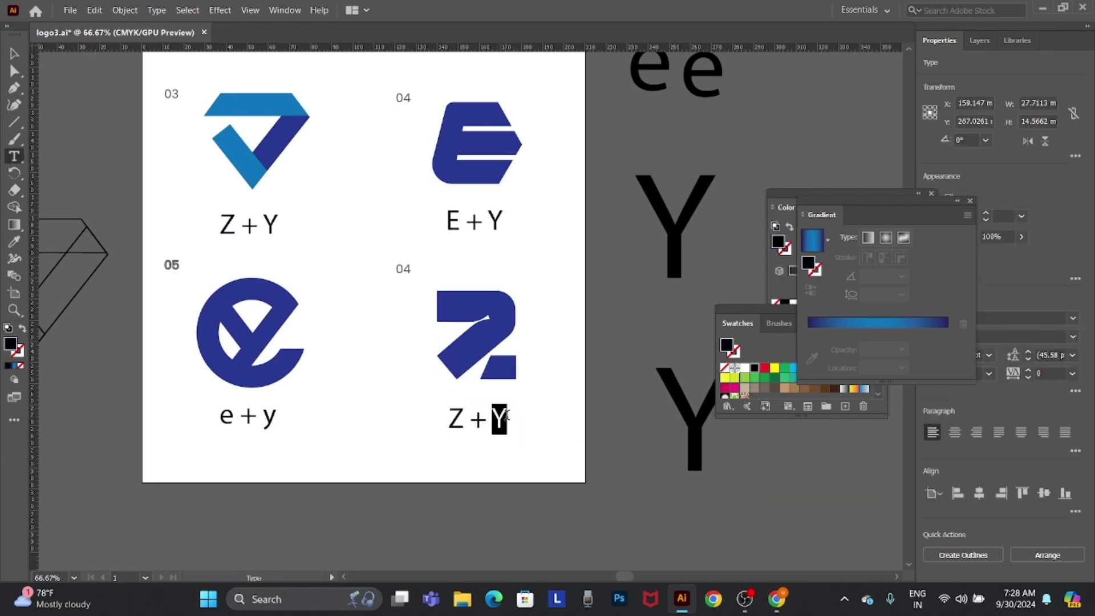
pyautogui.write('E')
pyautogui.press('Escape')
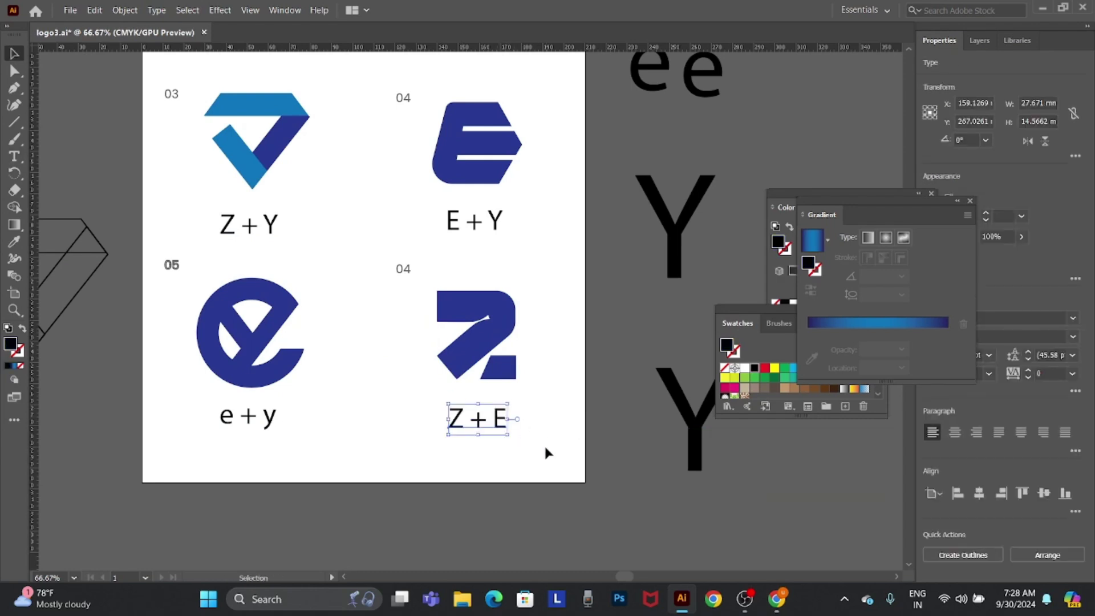
pyautogui.click(543, 453)
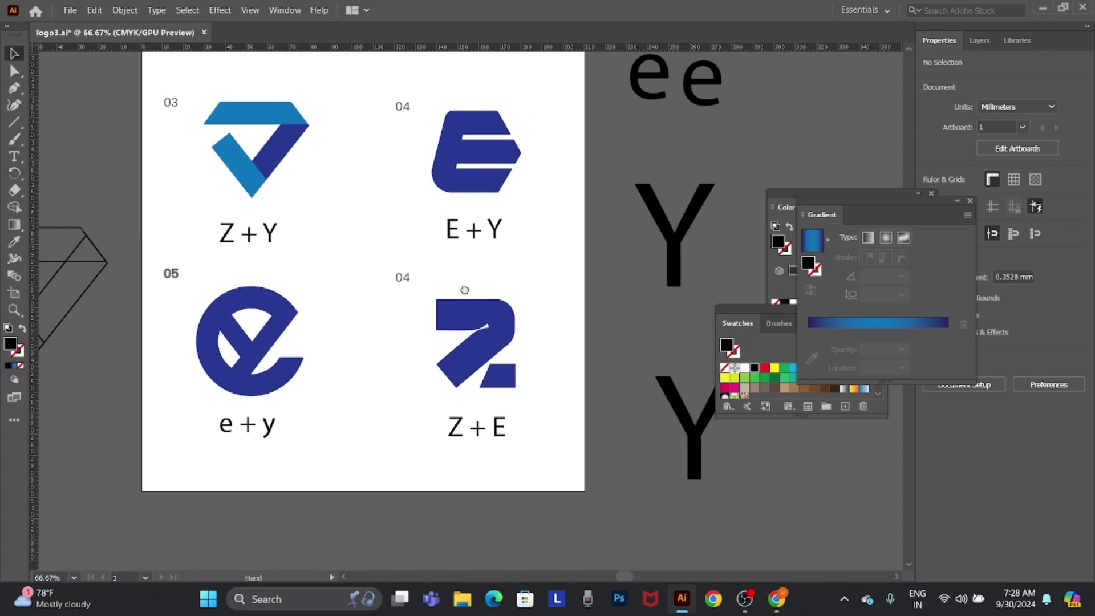
# Restyle the 05 number to match the grey style of 03 using the Eyedropper
pyautogui.scroll(5, 459, 416)
pyautogui.scroll(-3, 466, 432)
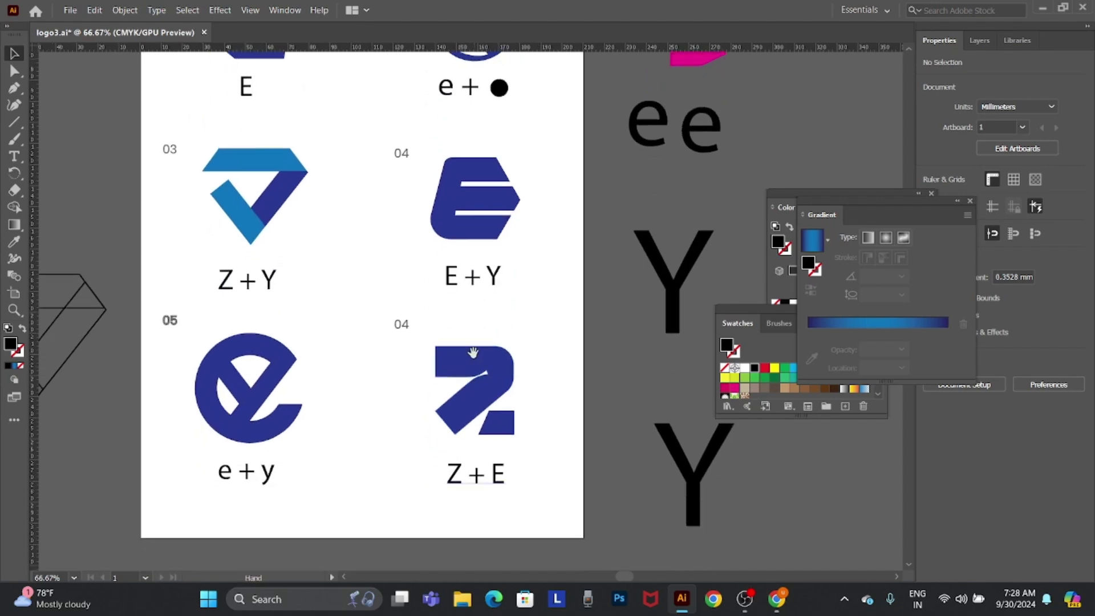
pyautogui.press('t')
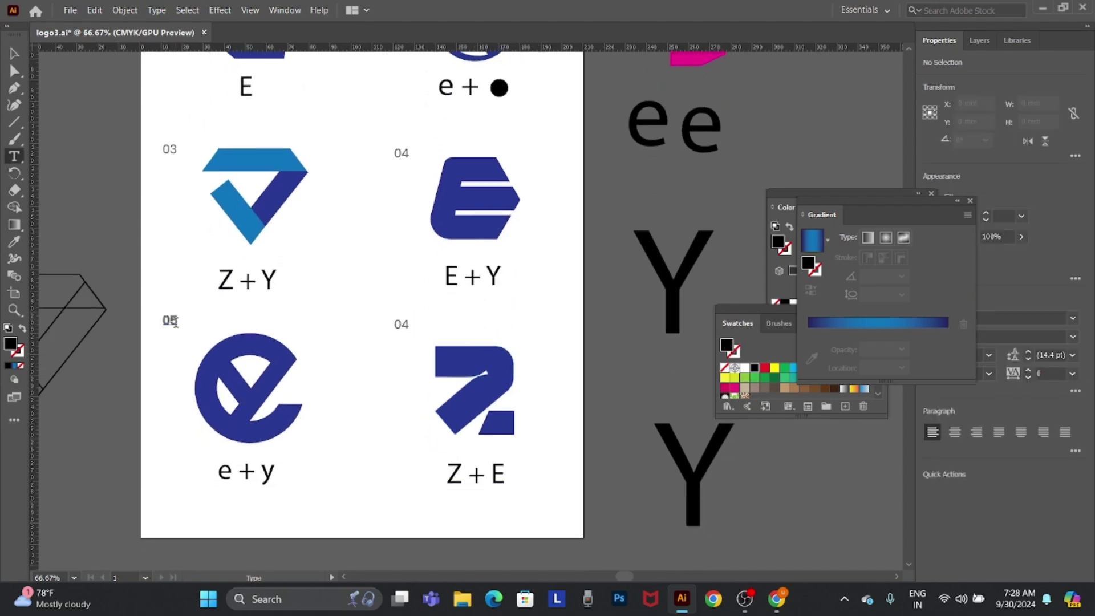
pyautogui.press('v')
pyautogui.click(170, 324)
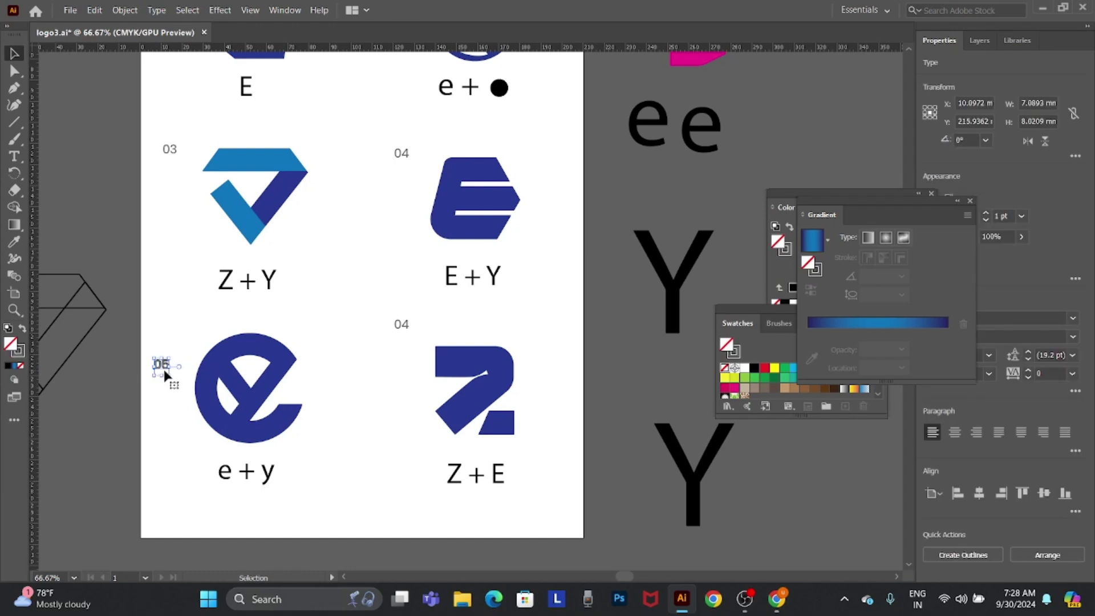
pyautogui.press('i')
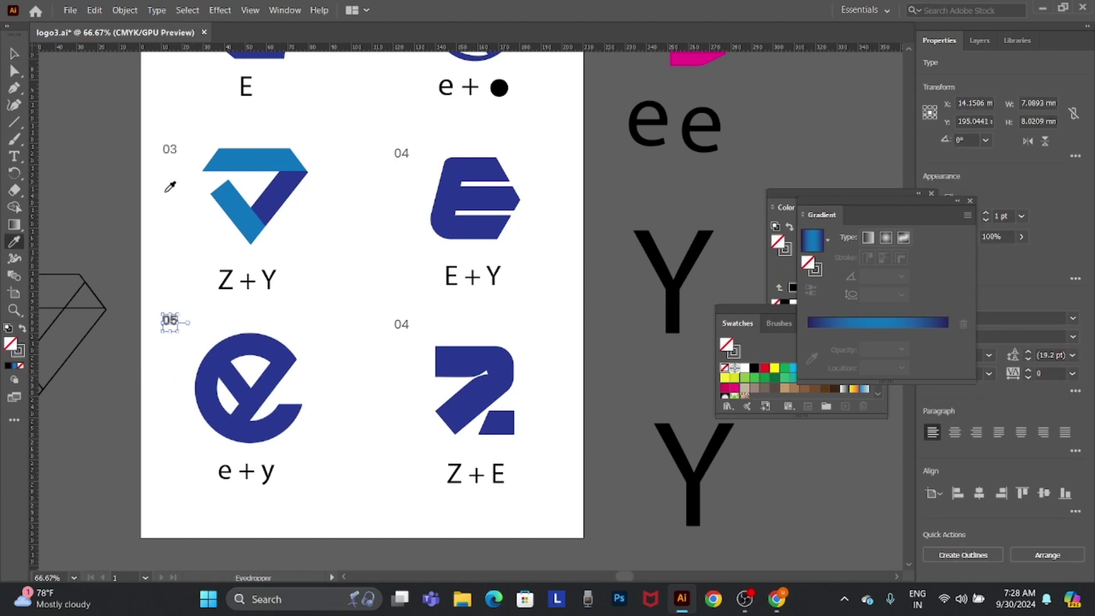
pyautogui.click(172, 149)
pyautogui.press('v')
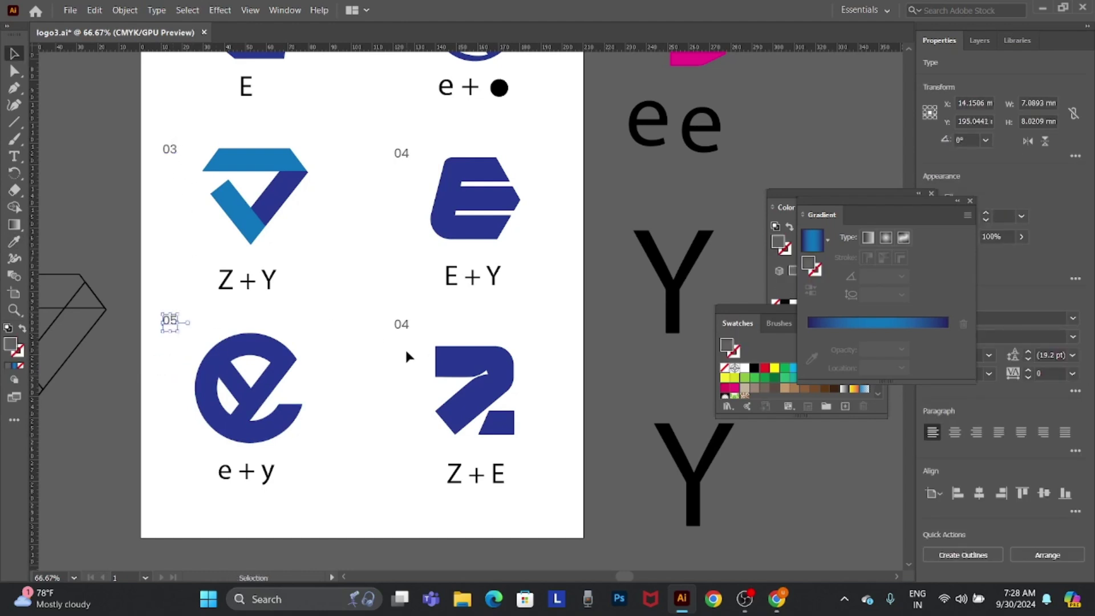
pyautogui.click(405, 347)
# Change the Z + E logo's number label from 04 to 06
pyautogui.press('t')
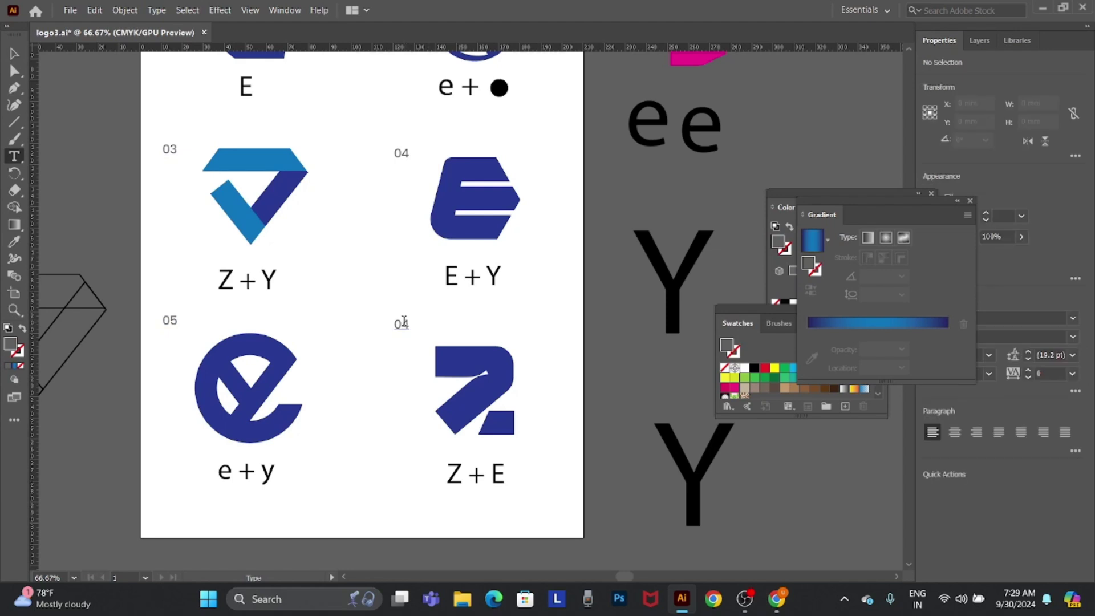
pyautogui.moveTo(401, 323); pyautogui.dragTo(410, 322)
pyautogui.write('6')
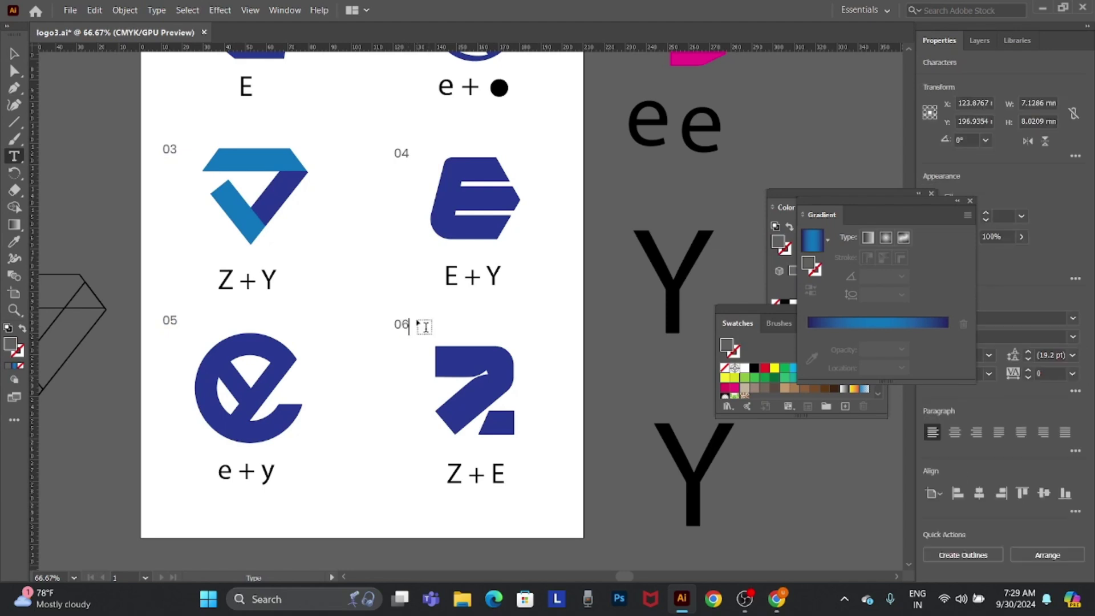
pyautogui.press('Escape')
pyautogui.click(555, 367)
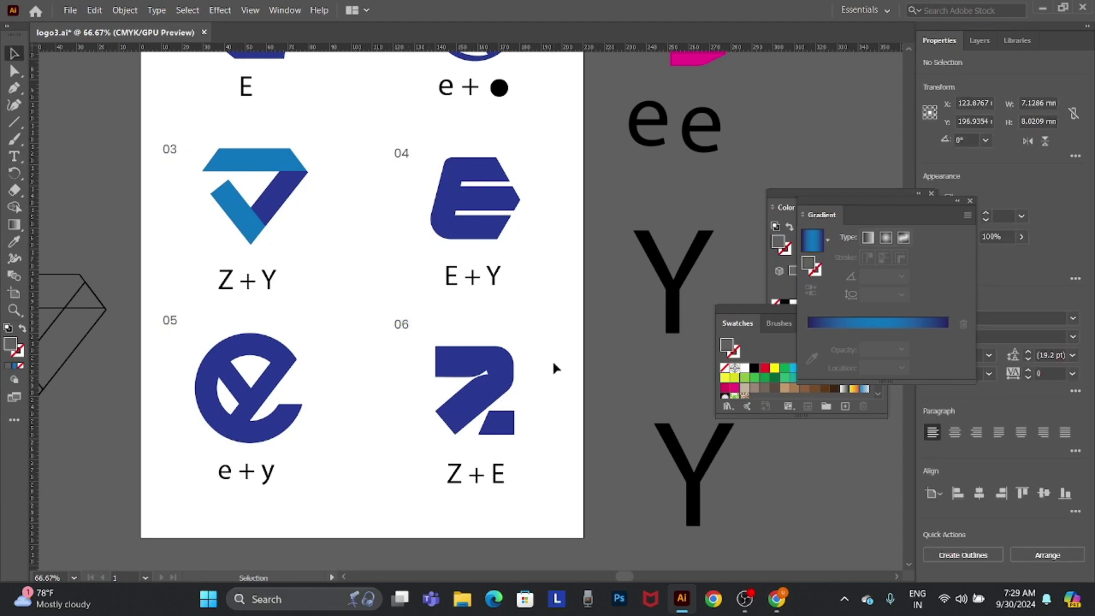